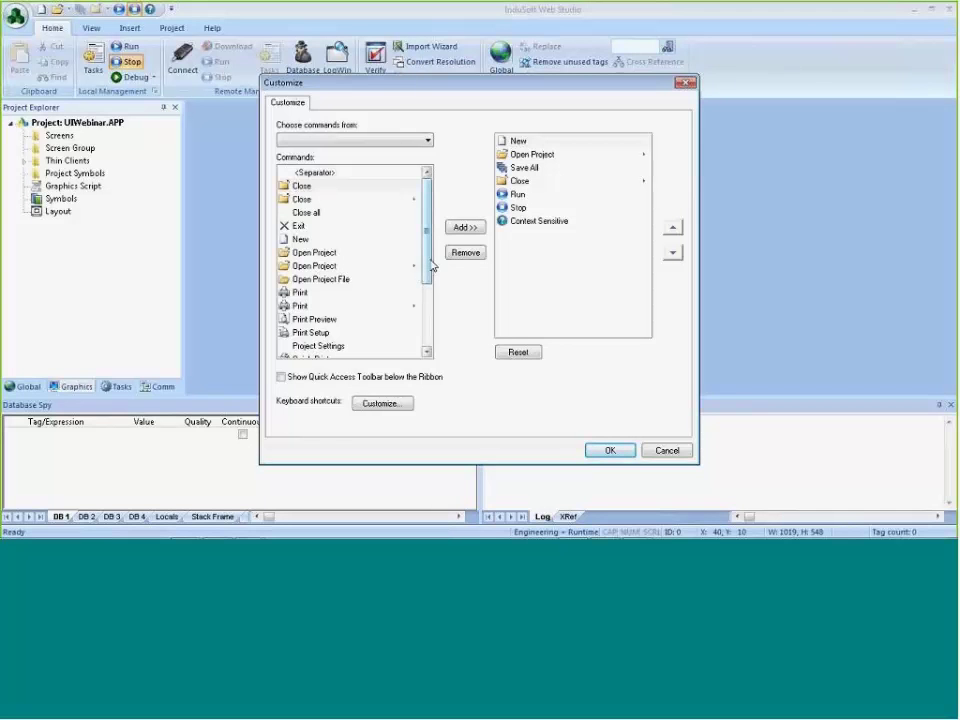
# Add the Send to back drop-down command from the Object Tools | Format group to the Quick Access Toolbar
pyautogui.click(405, 141)
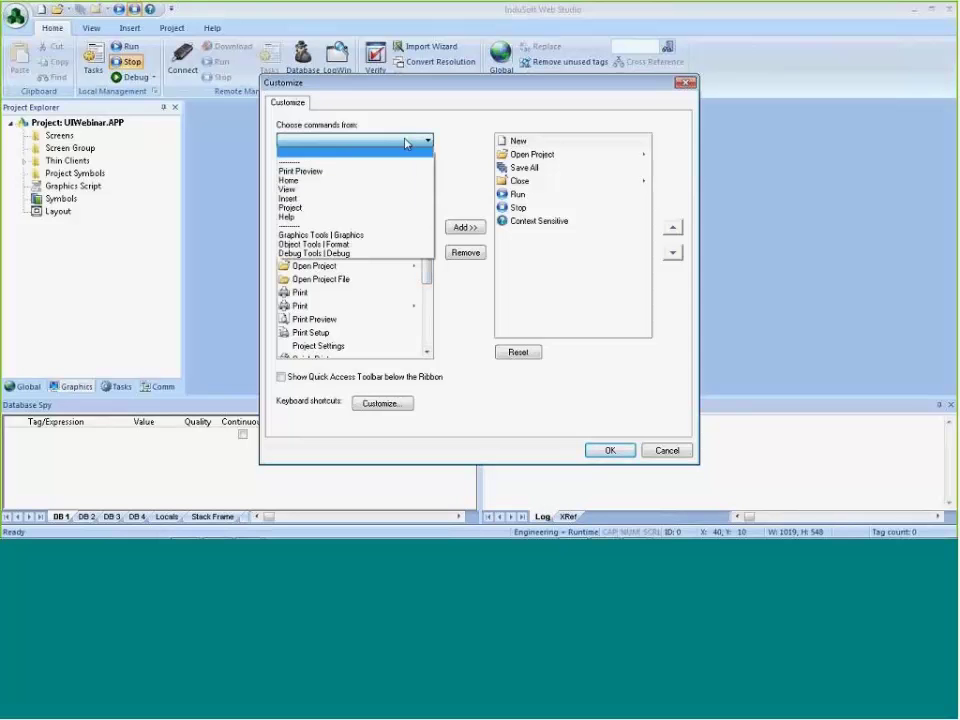
pyautogui.click(362, 245)
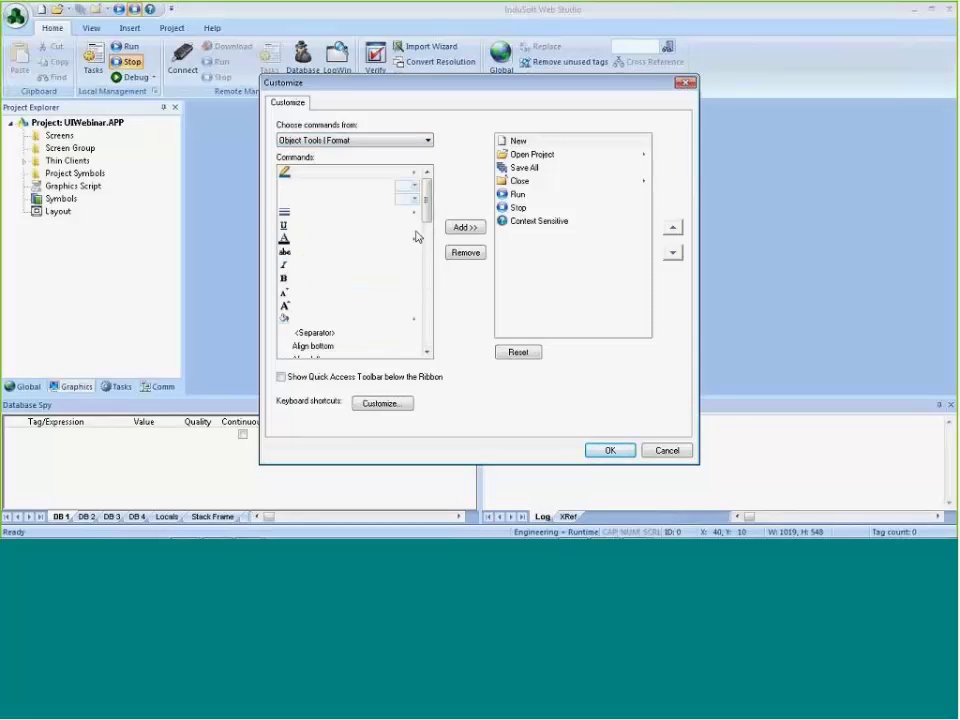
pyautogui.scroll(-5, 327, 262)
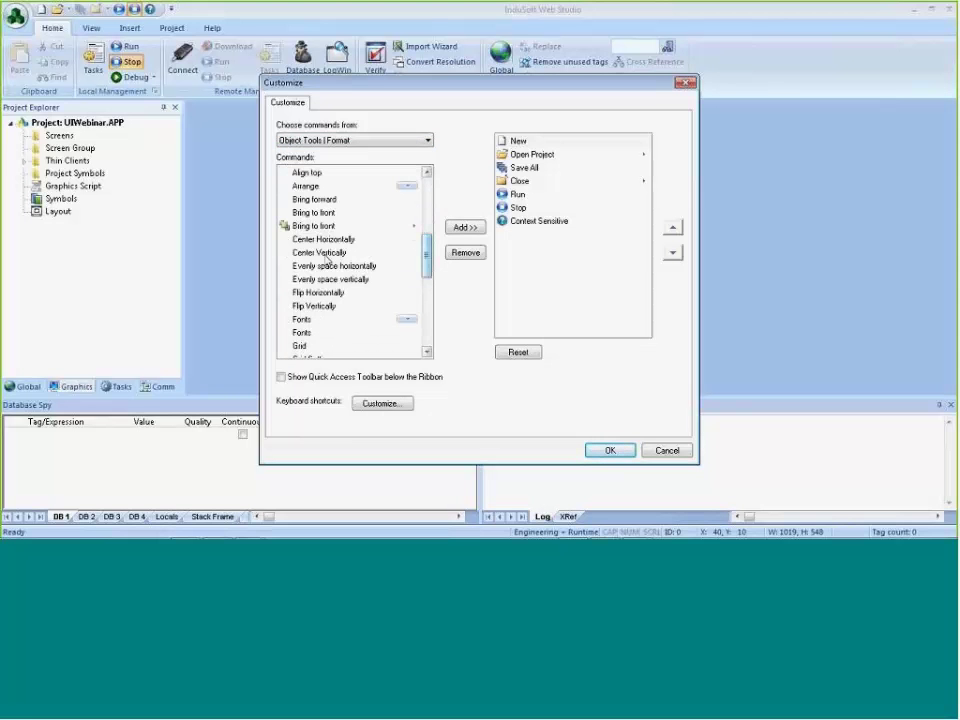
pyautogui.moveTo(426, 253); pyautogui.dragTo(426, 318)
pyautogui.click(315, 292)
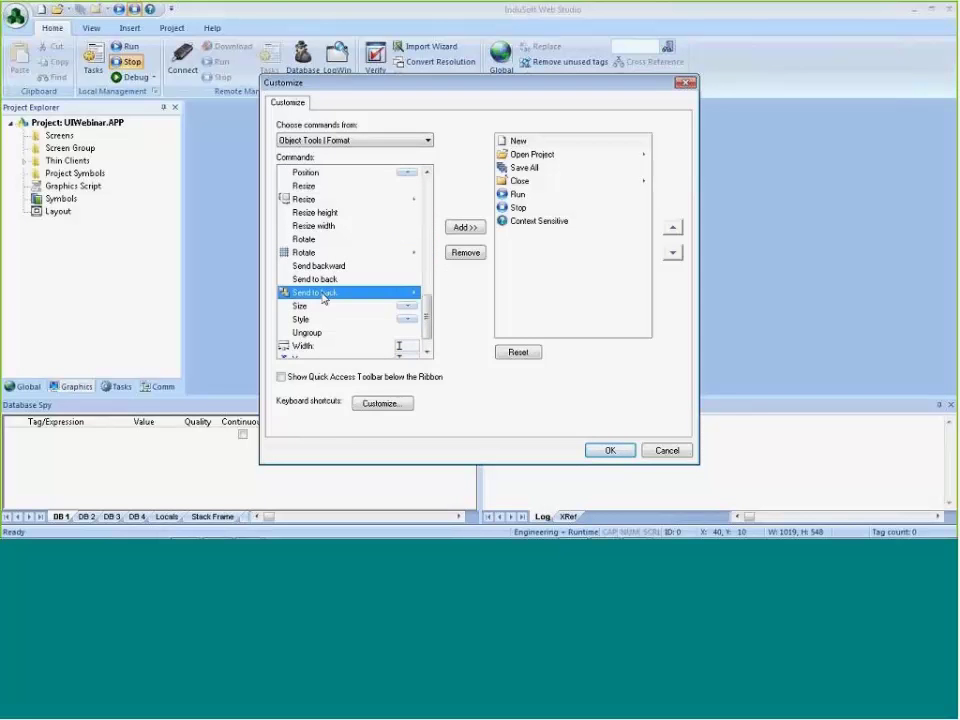
pyautogui.click(479, 231)
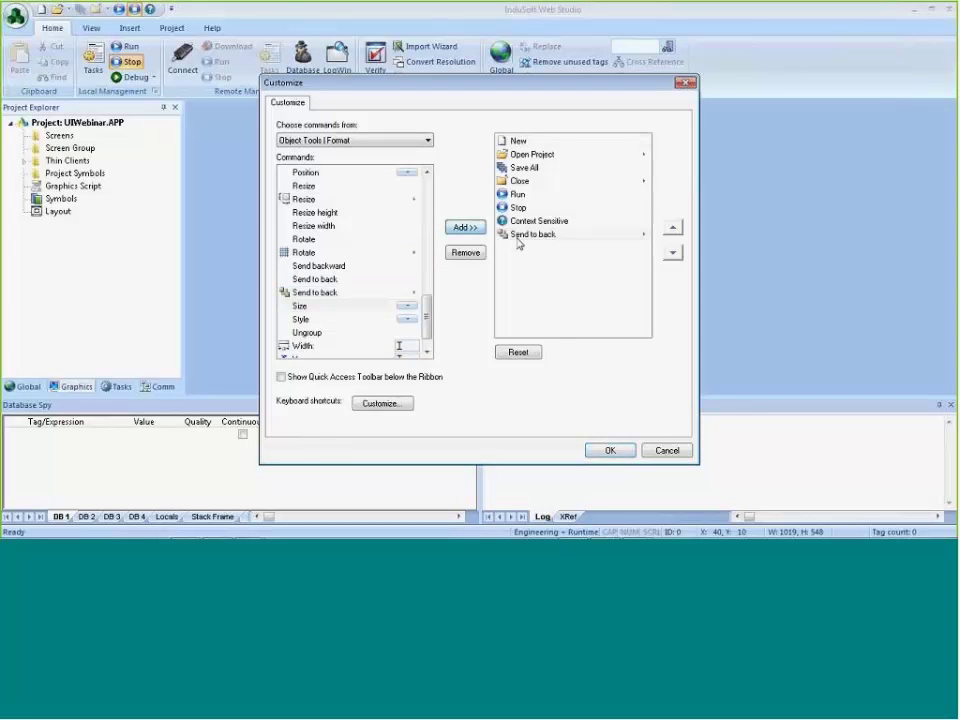
pyautogui.click(612, 451)
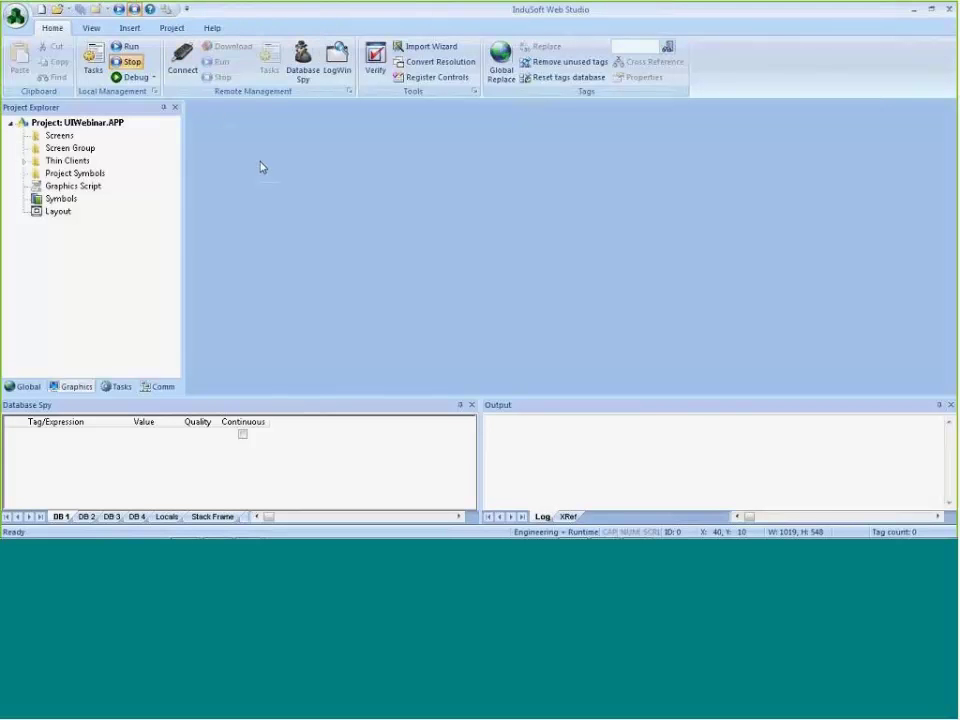
# Examine the keyboard shortcut settings in the Quick Access Toolbar customization, leaving them without making changes
pyautogui.click(186, 9)
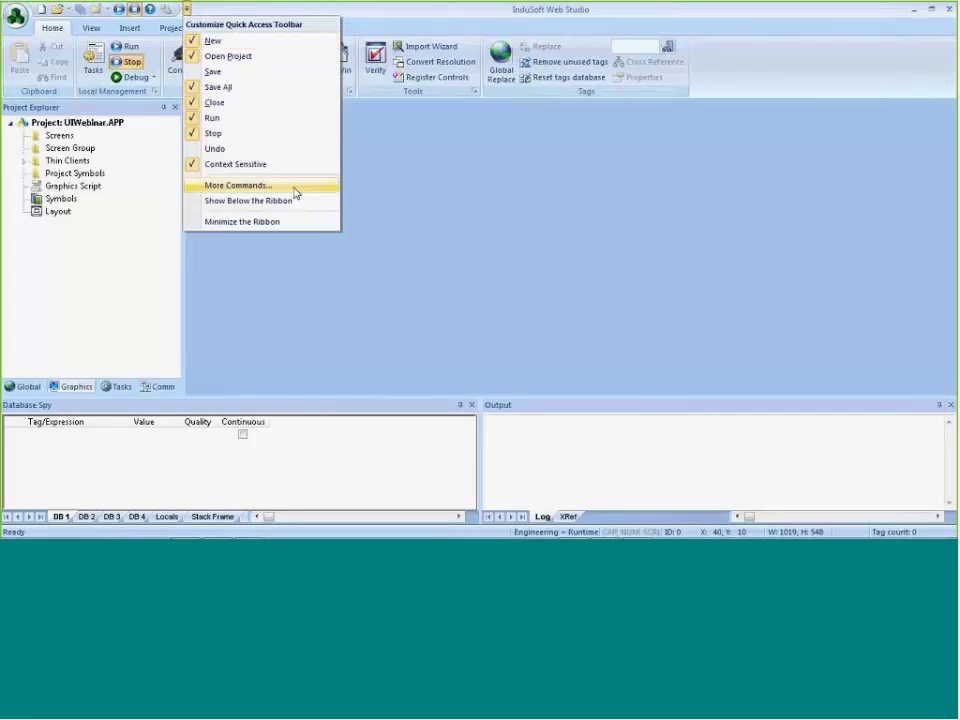
pyautogui.click(237, 185)
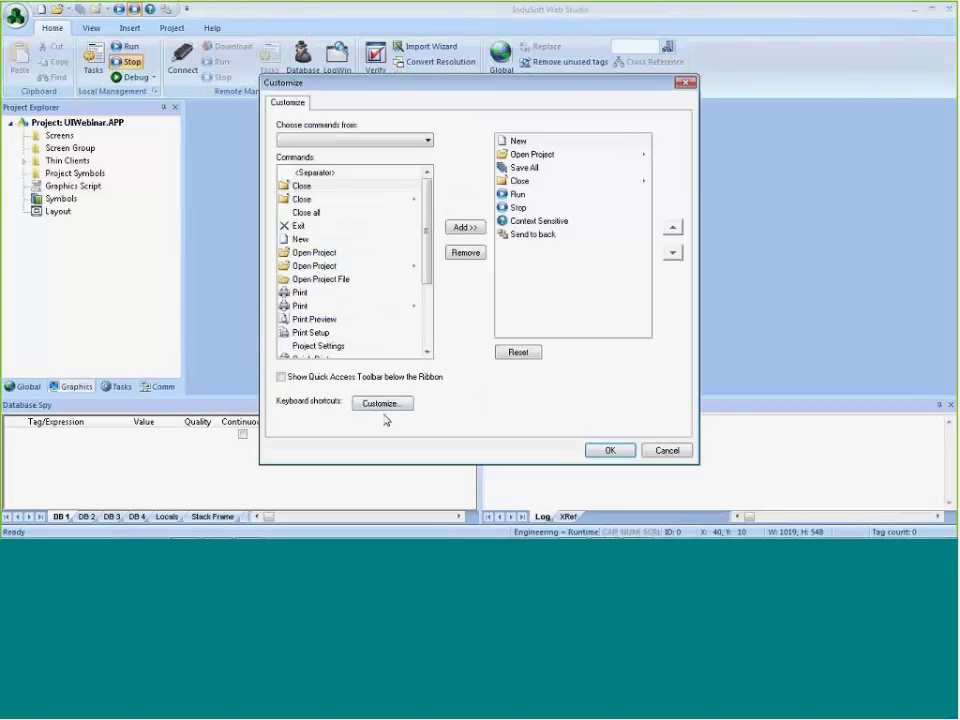
pyautogui.click(536, 234)
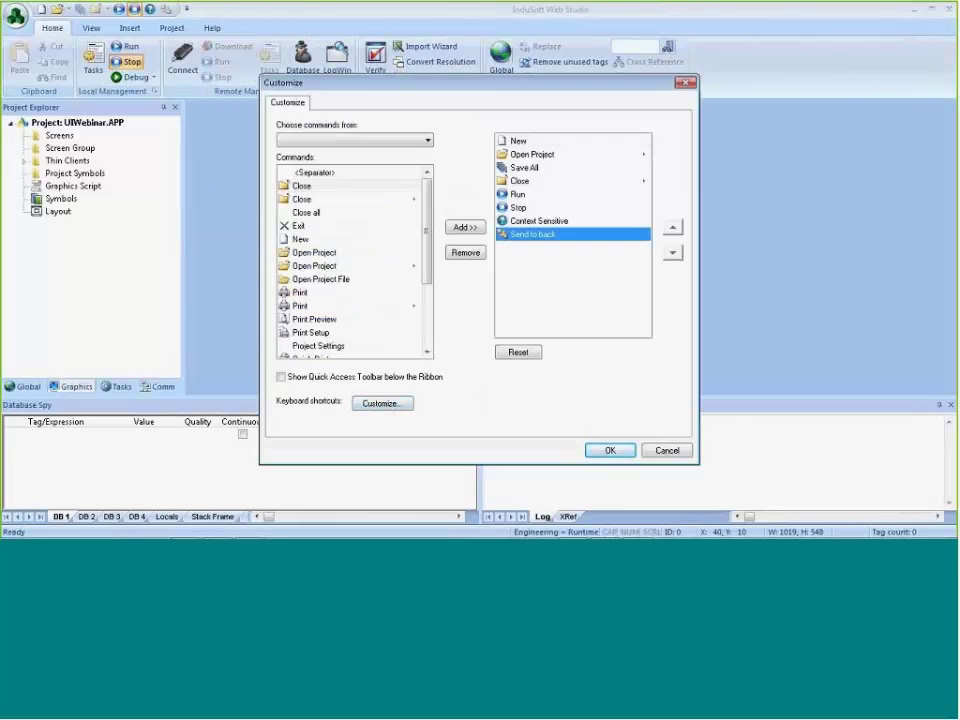
pyautogui.click(382, 403)
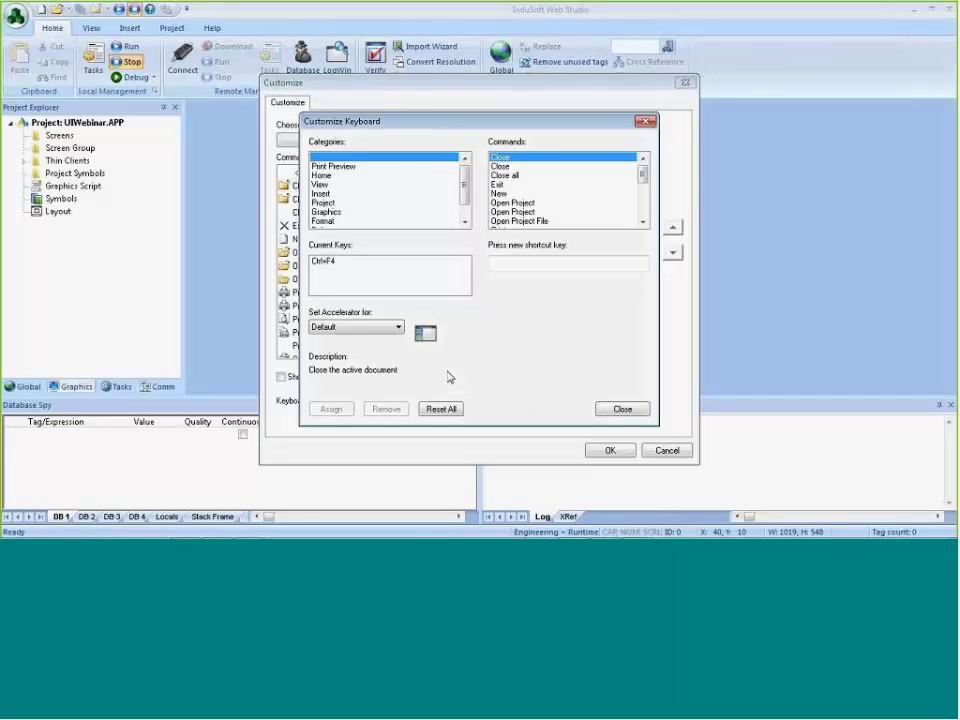
pyautogui.click(623, 410)
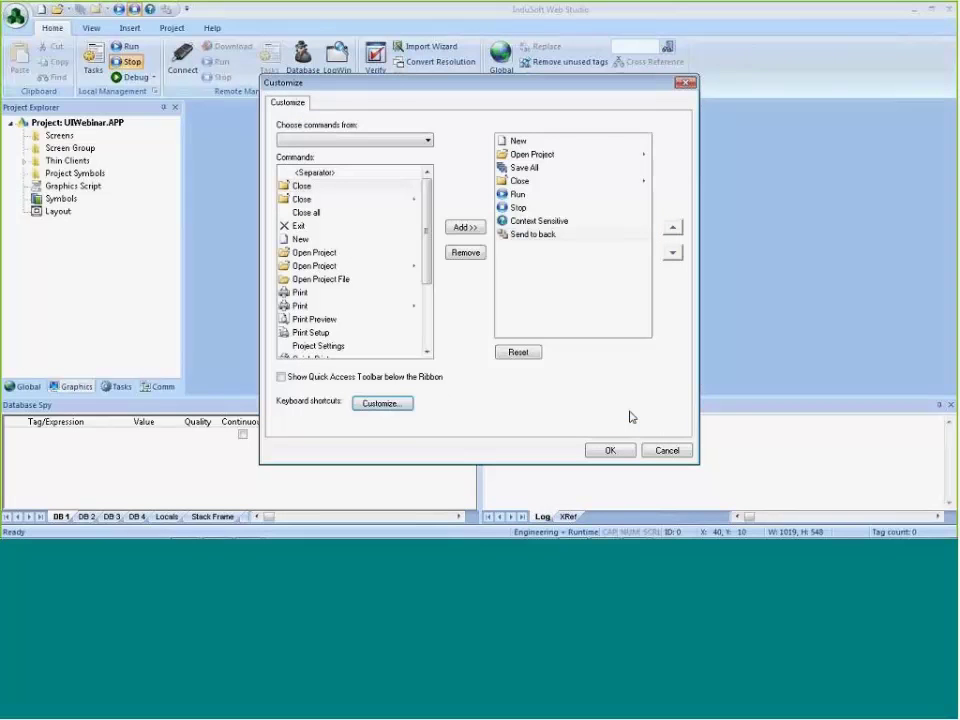
pyautogui.click(665, 451)
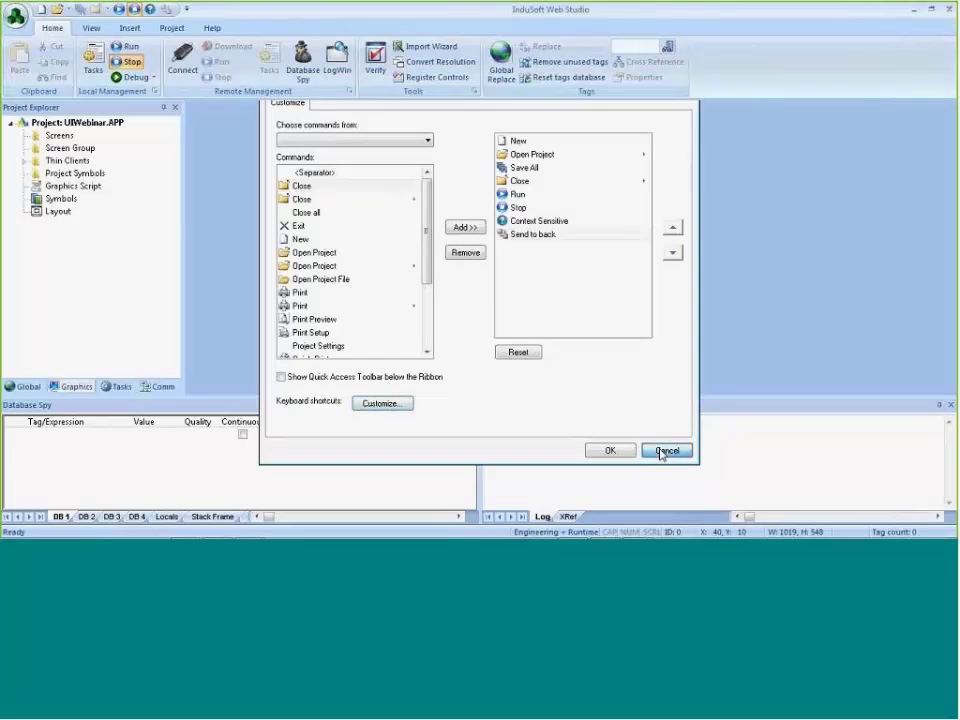
# Check the IWS User Interface Features slide in the presentation and return to InduSoft Web Studio
pyautogui.hotkey('alt', 'Tab')
pyautogui.press('Tab')
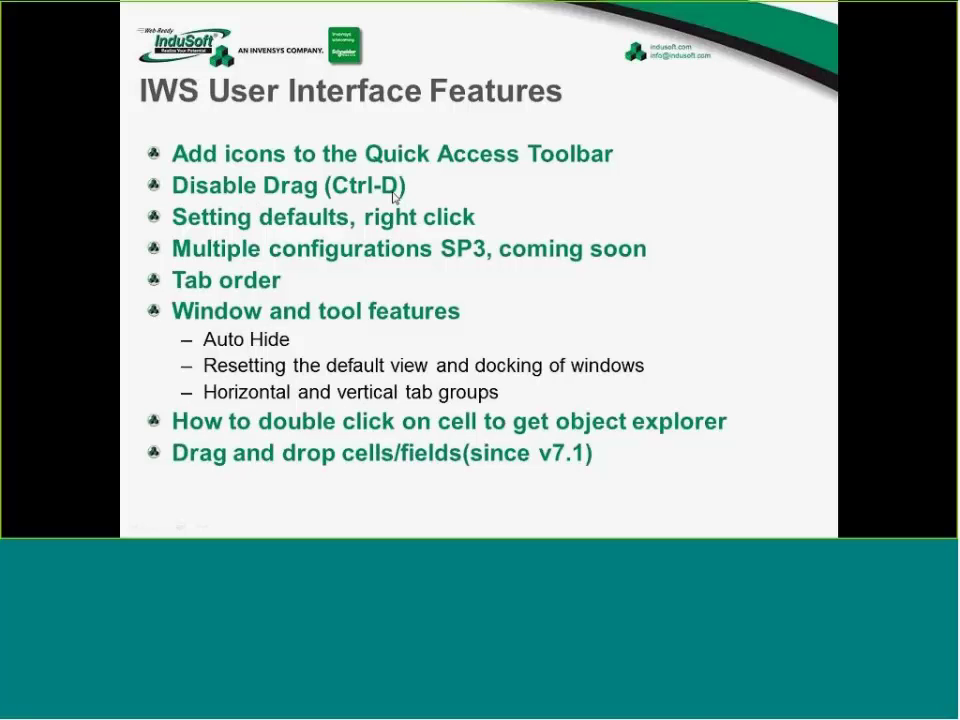
pyautogui.hotkey('alt', 'Tab')
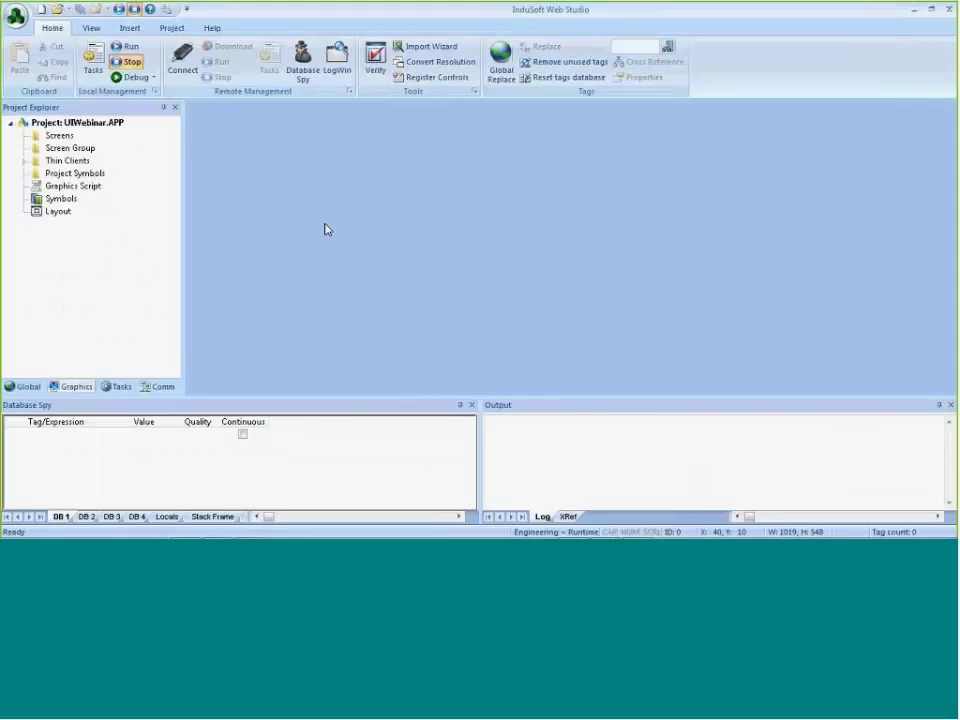
# Insert a new screen in the project's Screens folder, keeping the default attributes at 1366 by 768
pyautogui.rightClick(78, 137)
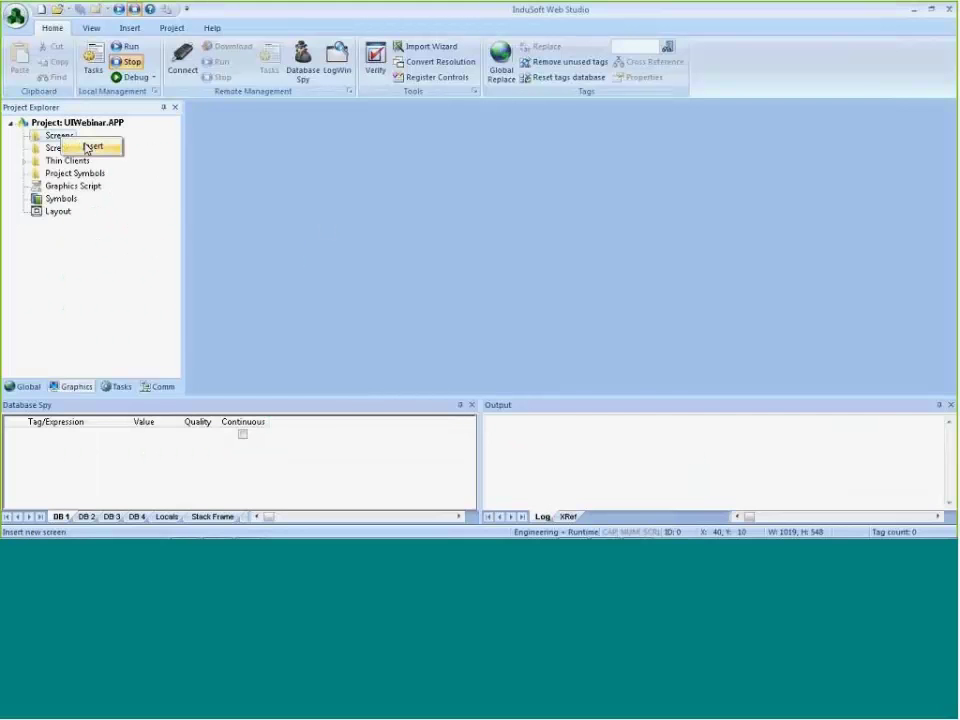
pyautogui.click(102, 146)
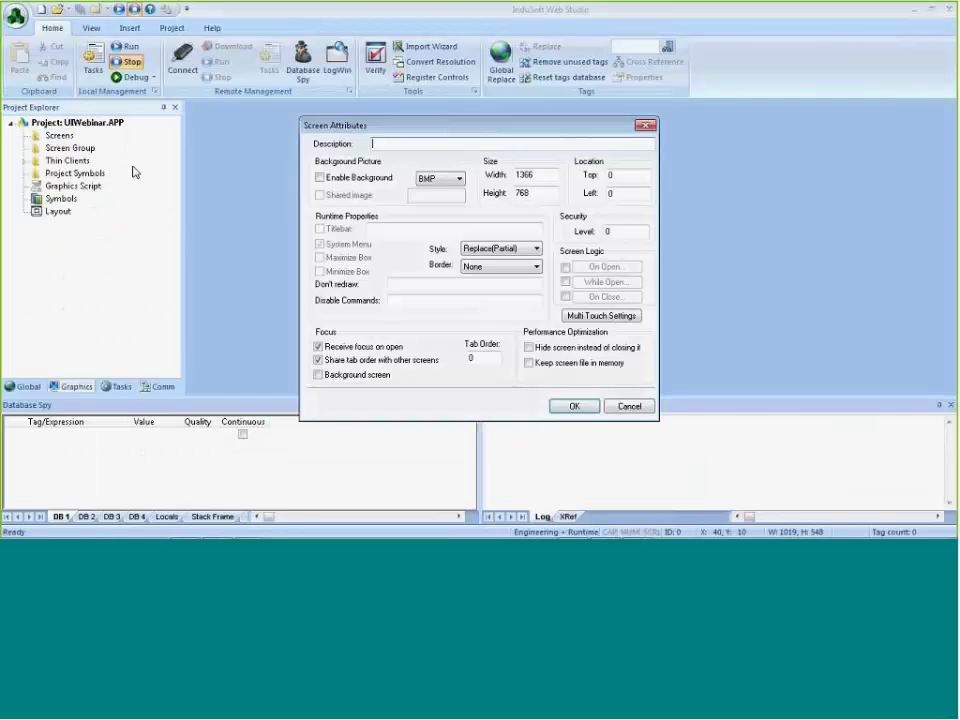
pyautogui.click(588, 408)
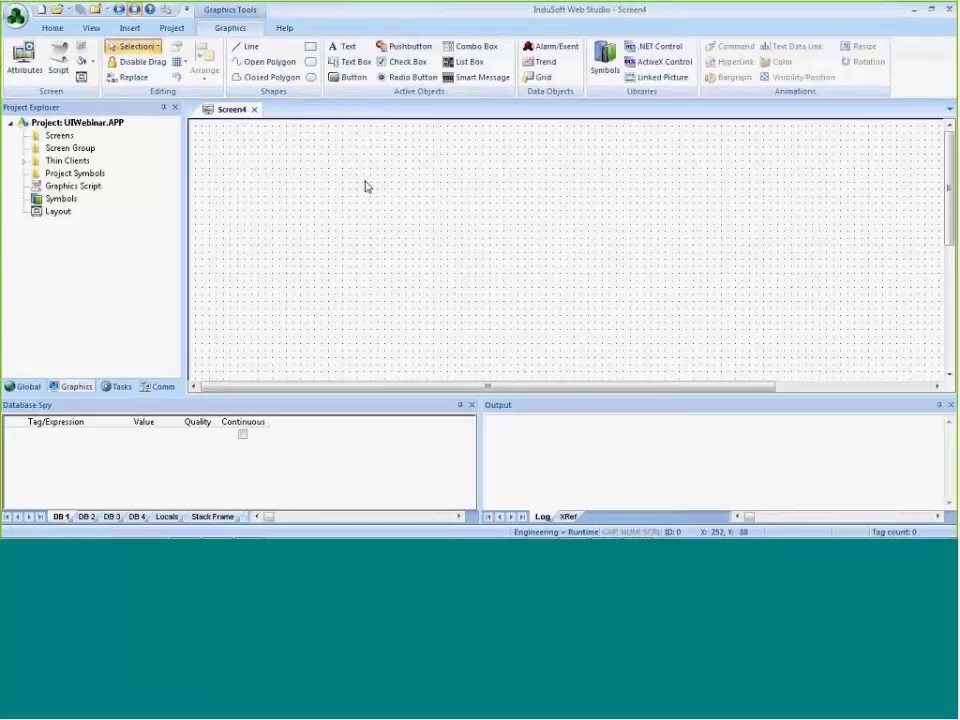
# Draw a rectangle about 161 by 191 and an ellipse overlapping its upper part, resized to about 161 by 151
pyautogui.click(310, 46)
pyautogui.moveTo(340, 152); pyautogui.dragTo(456, 289)
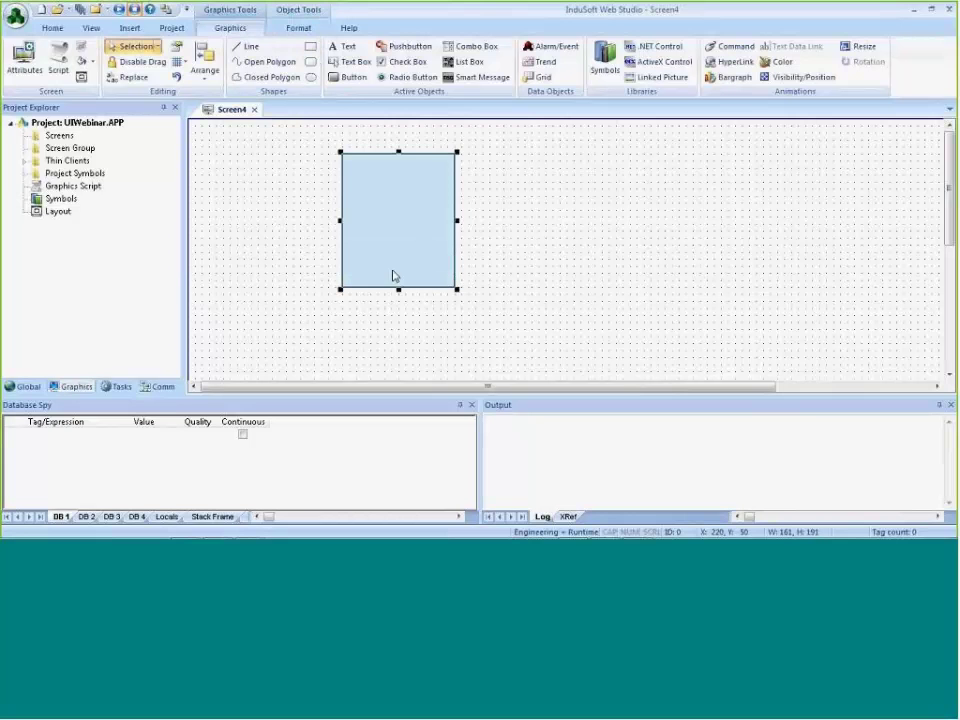
pyautogui.click(310, 77)
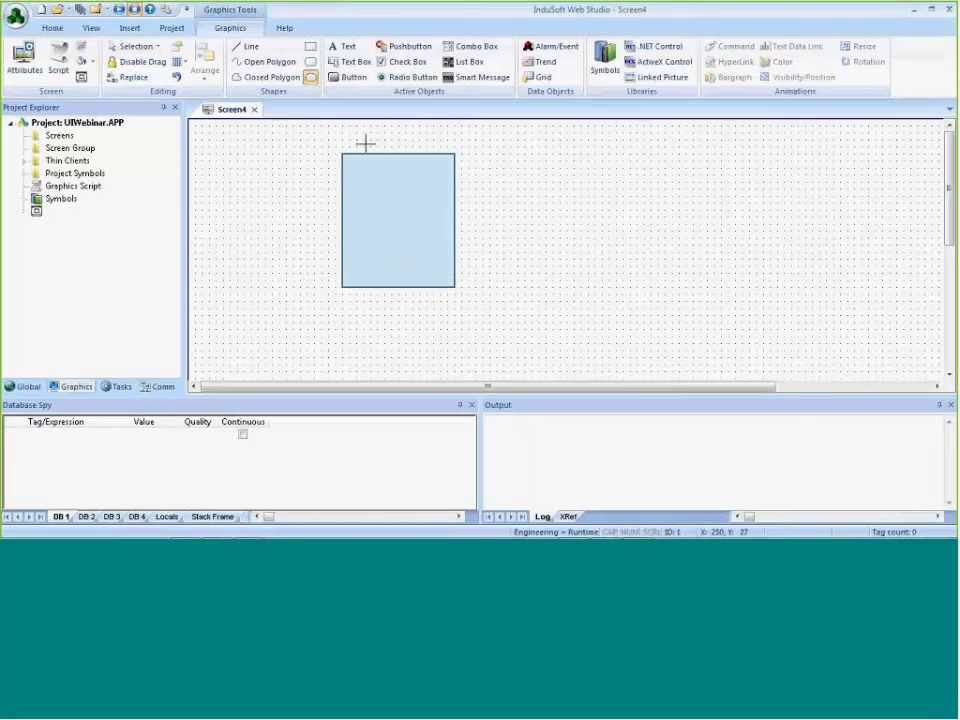
pyautogui.moveTo(363, 139); pyautogui.dragTo(500, 243)
pyautogui.moveTo(446, 222); pyautogui.dragTo(425, 222)
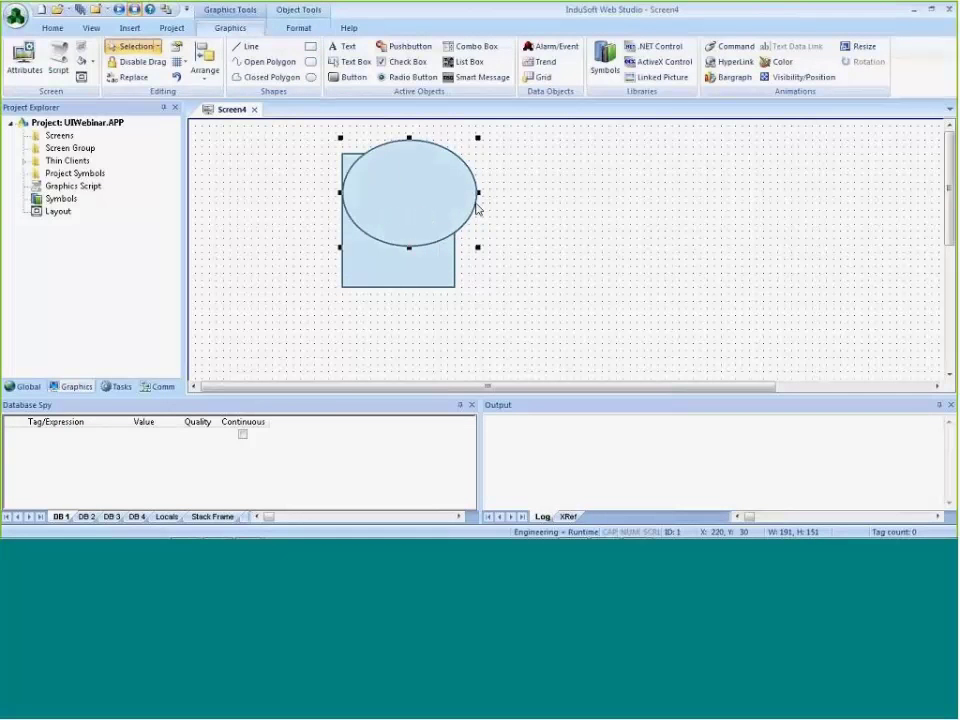
pyautogui.moveTo(478, 193); pyautogui.dragTo(457, 193)
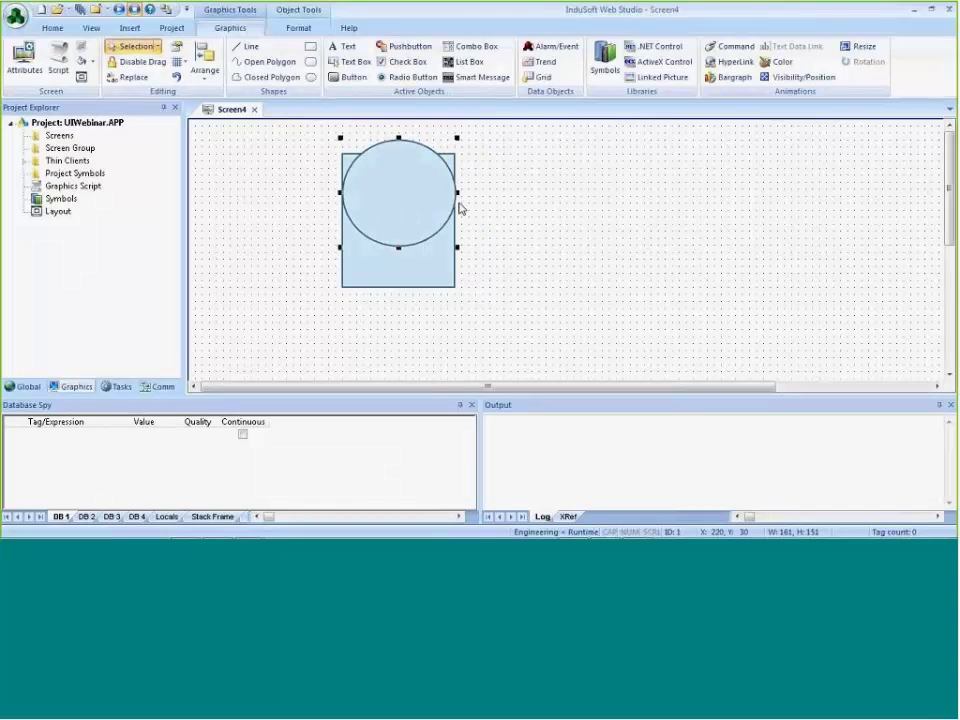
pyautogui.click(549, 240)
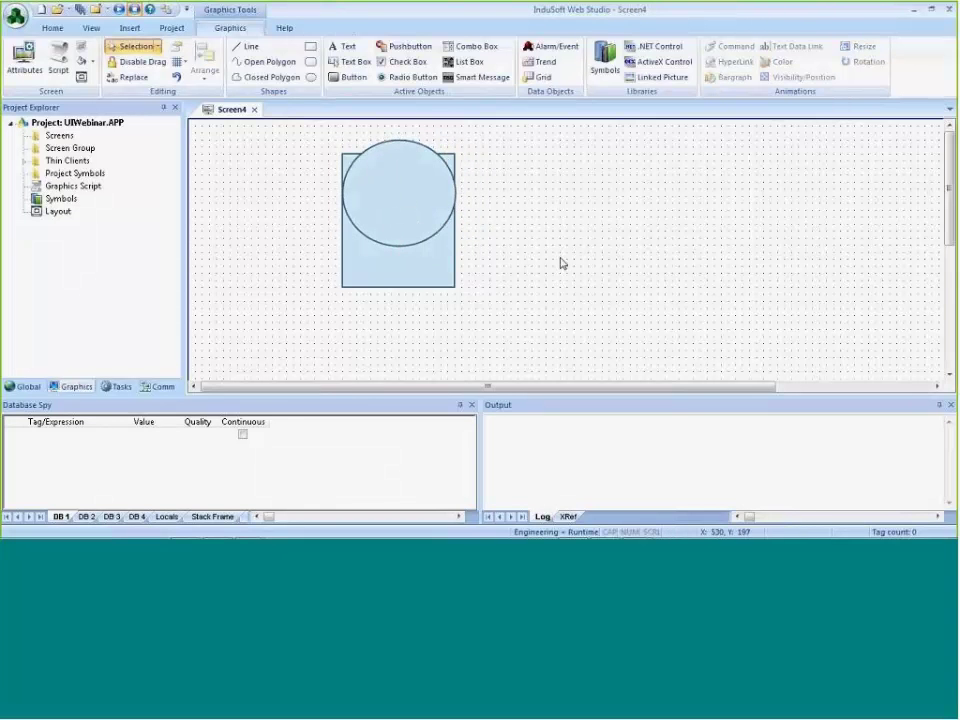
# Examine the ellipse's object properties, close them and clear the selection
pyautogui.click(408, 222)
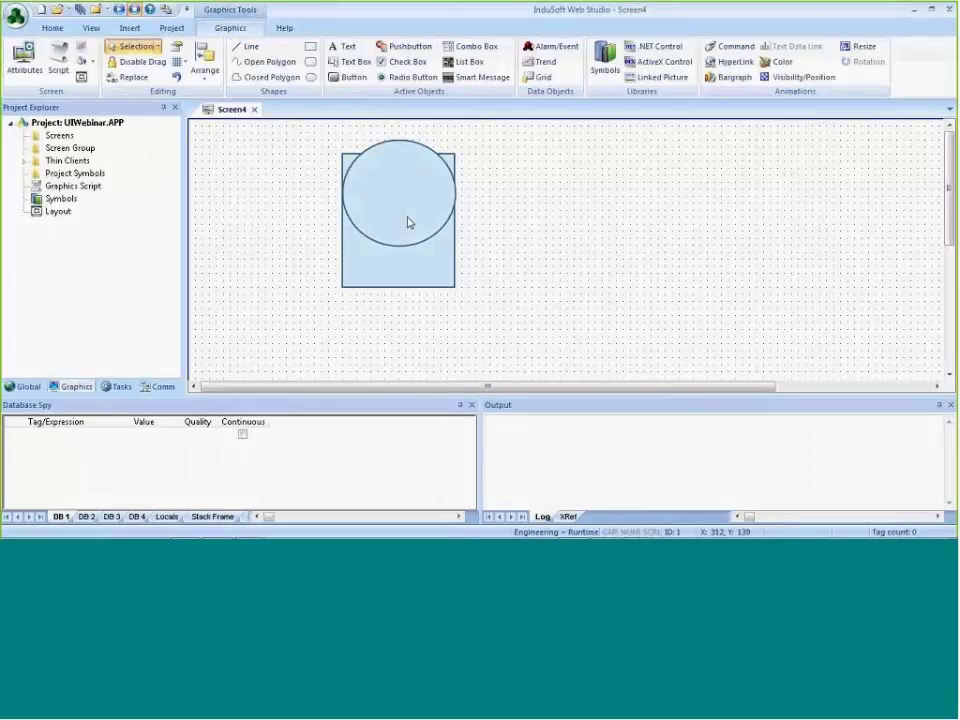
pyautogui.doubleClick(401, 214)
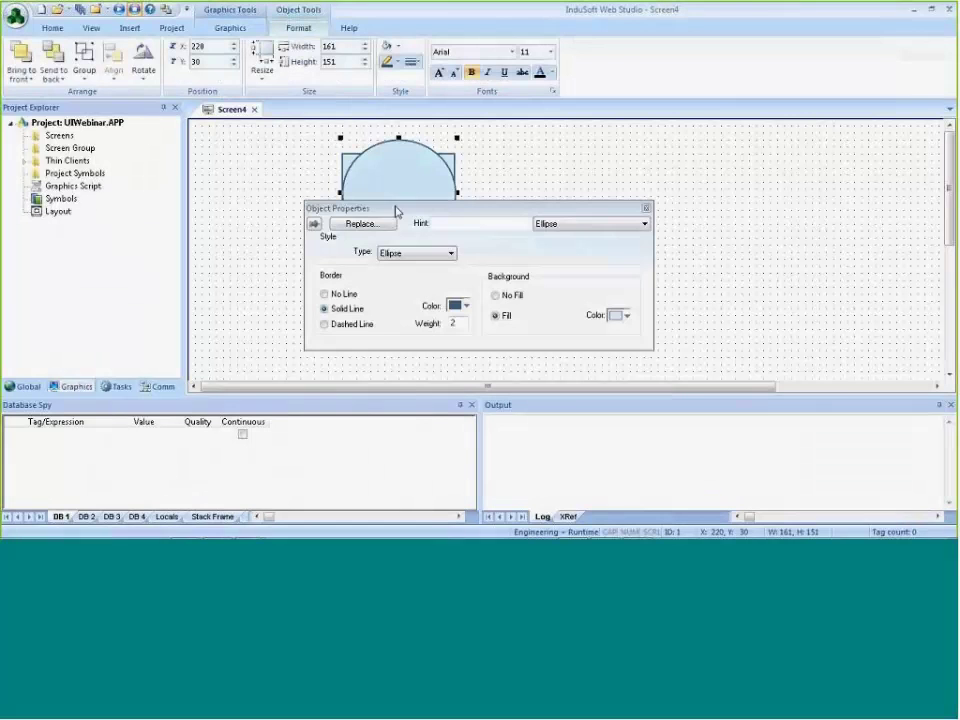
pyautogui.click(508, 171)
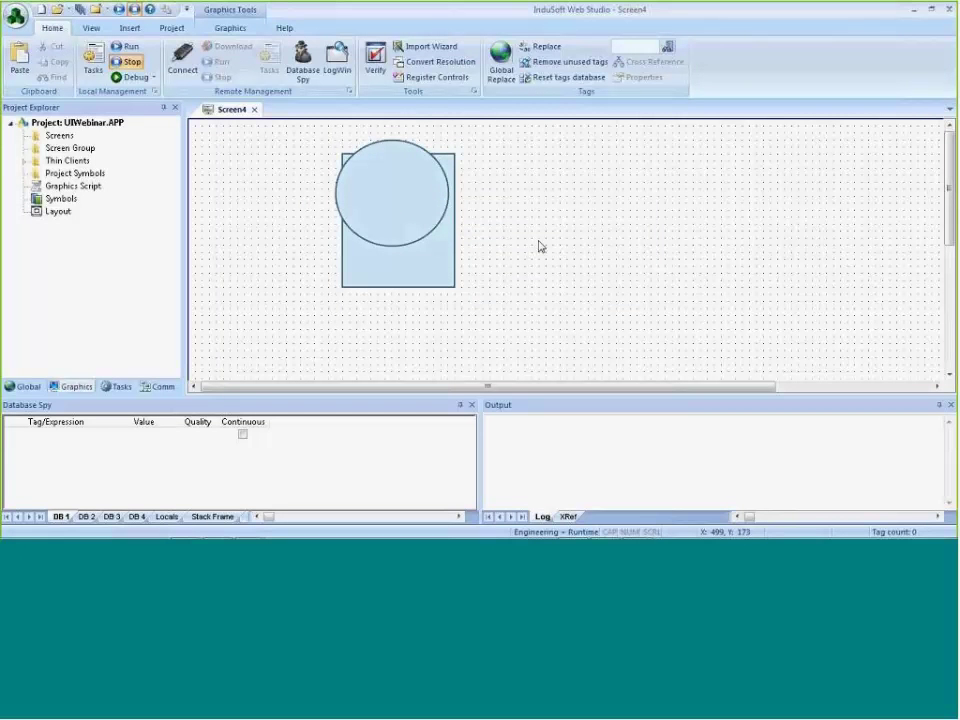
pyautogui.press('Tab')
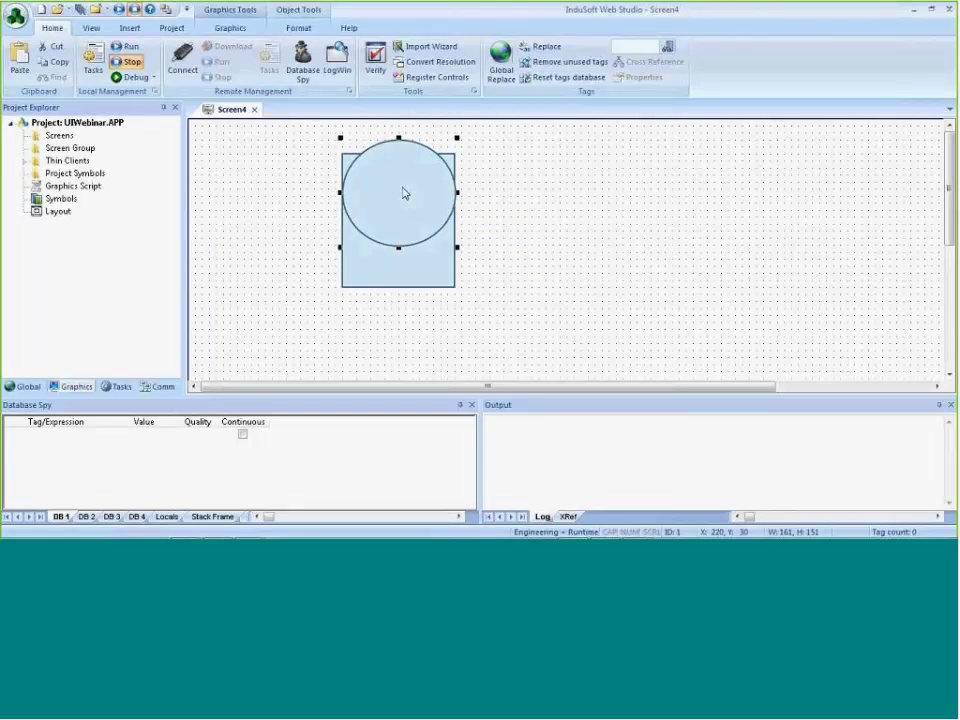
pyautogui.click(546, 254)
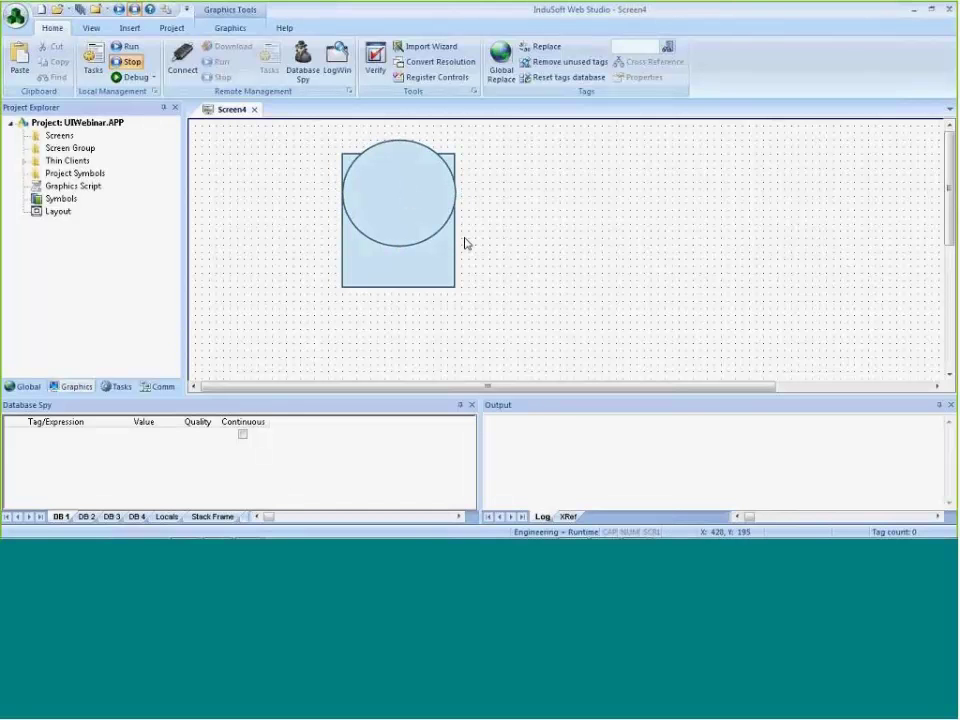
# Turn on Disable Drag for the screen to lock the drawn objects in place
pyautogui.rightClick(427, 198)
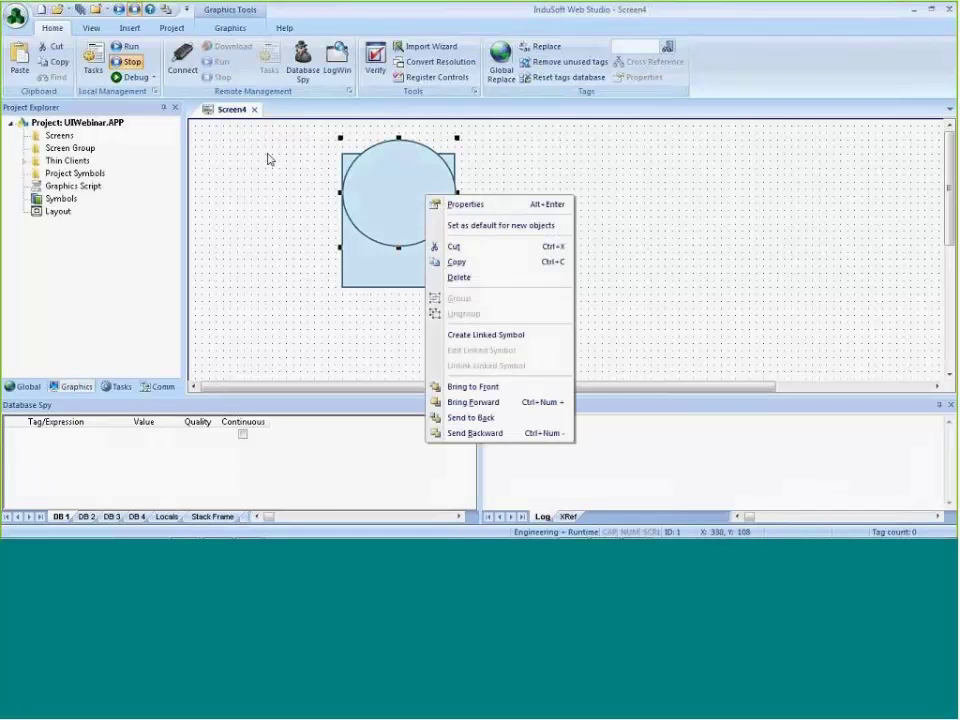
pyautogui.click(228, 28)
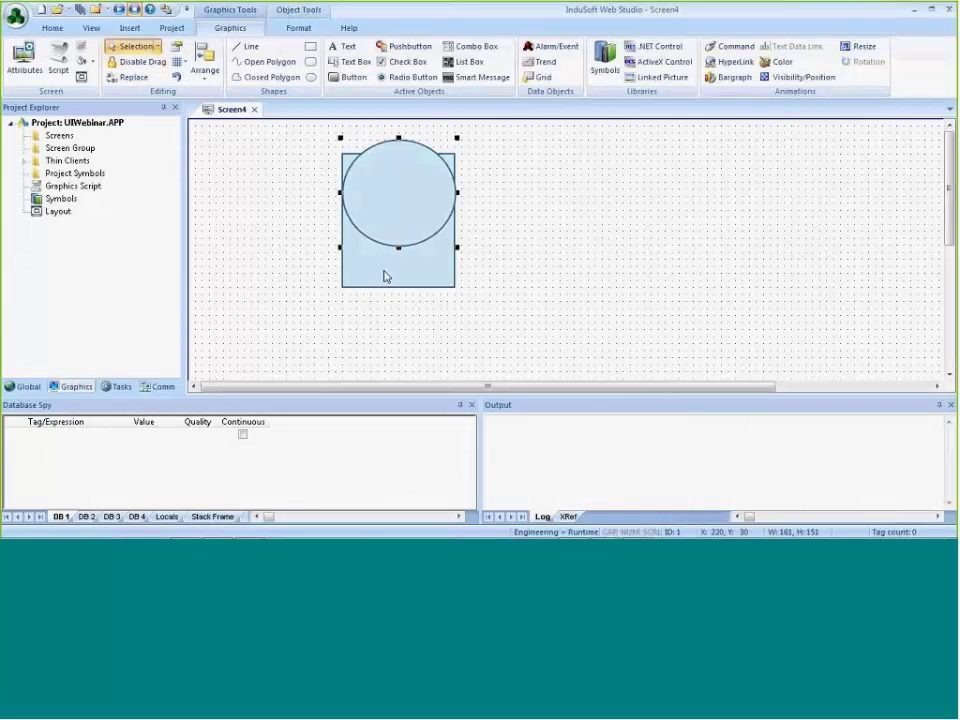
pyautogui.rightClick(532, 217)
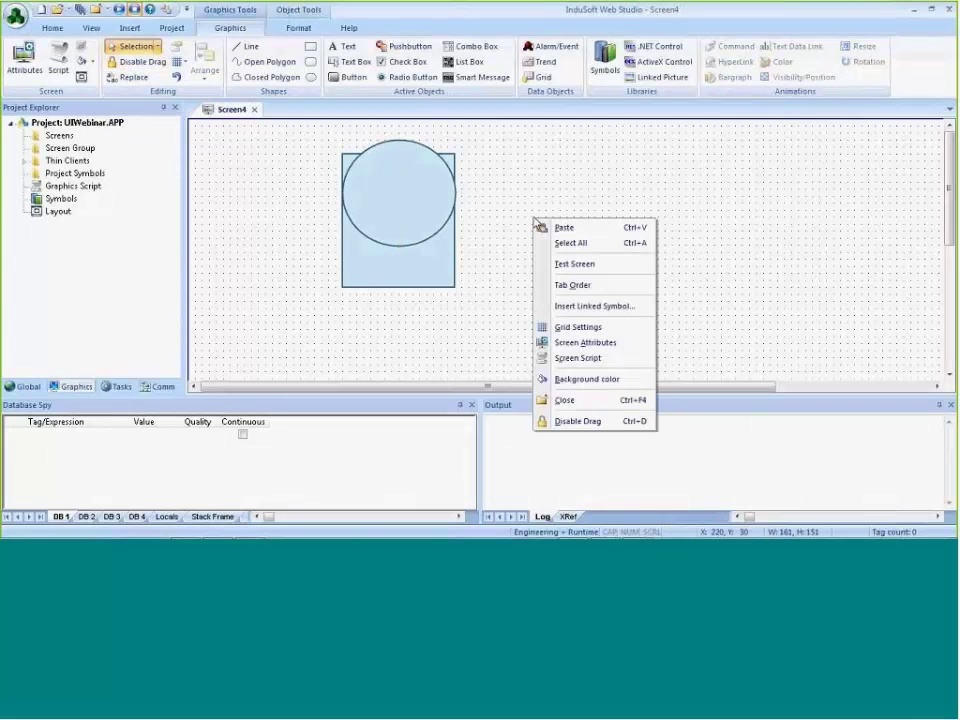
pyautogui.click(563, 423)
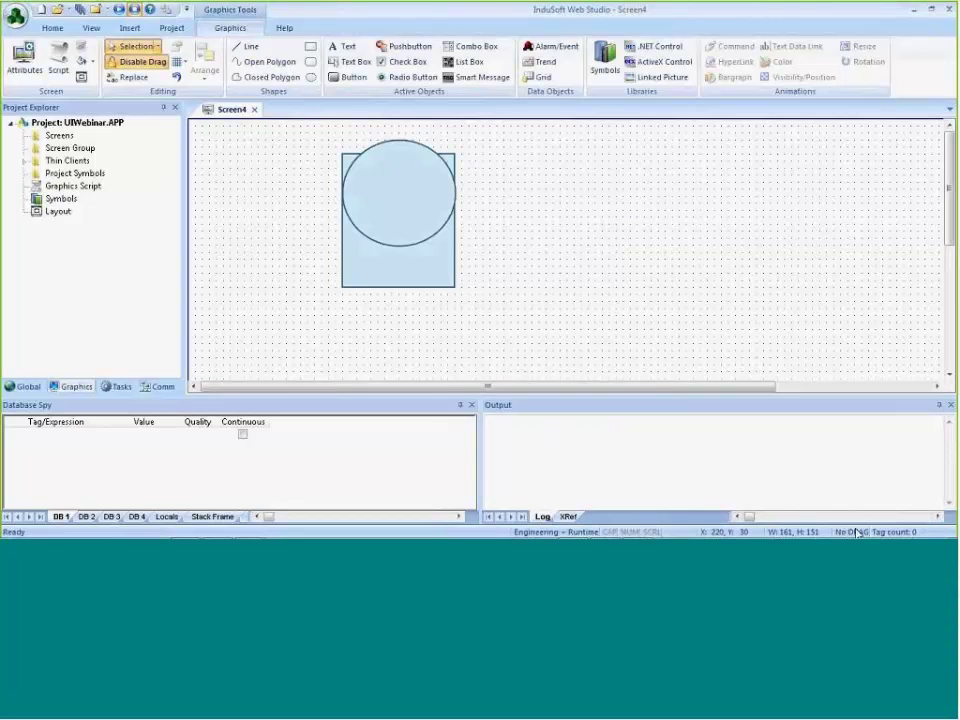
# Try to move the ellipse and the rectangle while dragging is disabled, and view their object properties
pyautogui.click(390, 212)
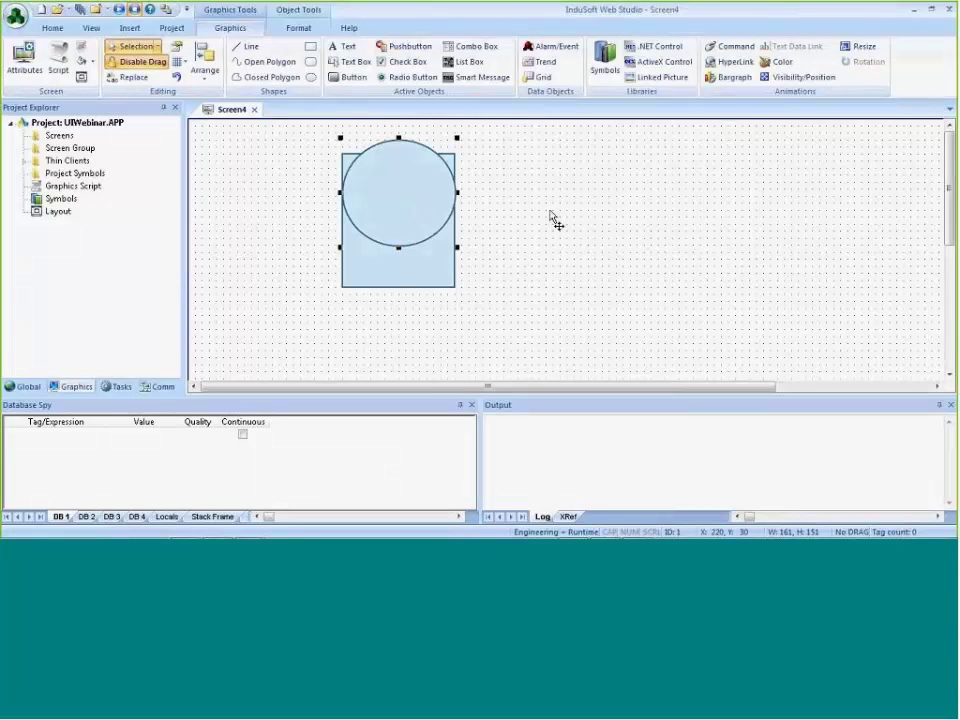
pyautogui.click(394, 270)
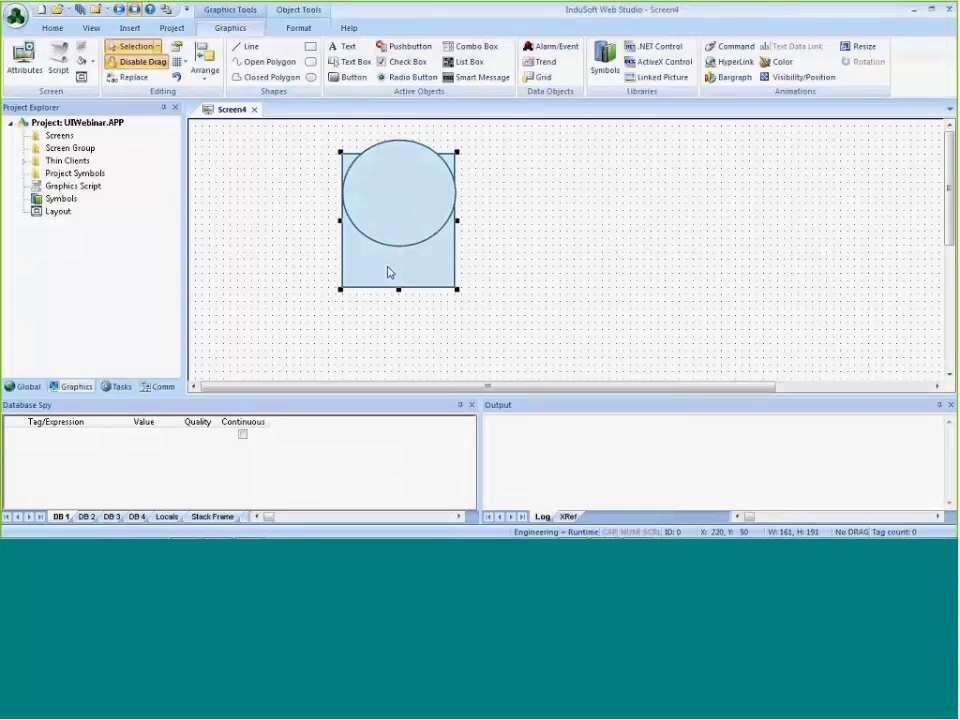
pyautogui.click(493, 289)
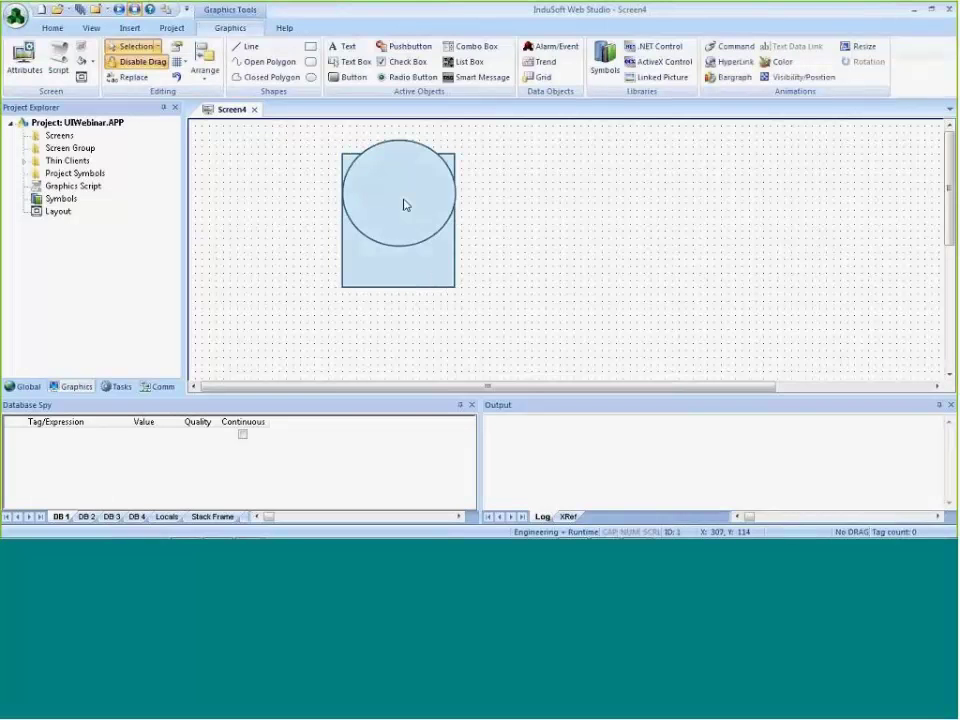
pyautogui.doubleClick(405, 204)
pyautogui.click(456, 172)
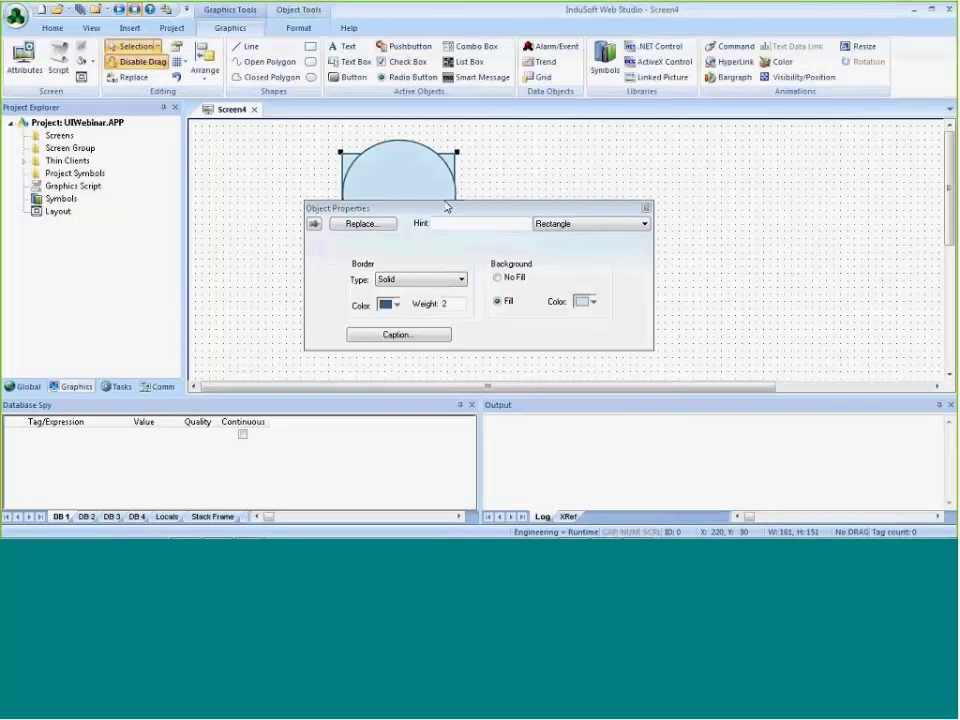
# View the ellipse's object properties, check the presentation's feature list, and clear the selection on the screen
pyautogui.click(405, 195)
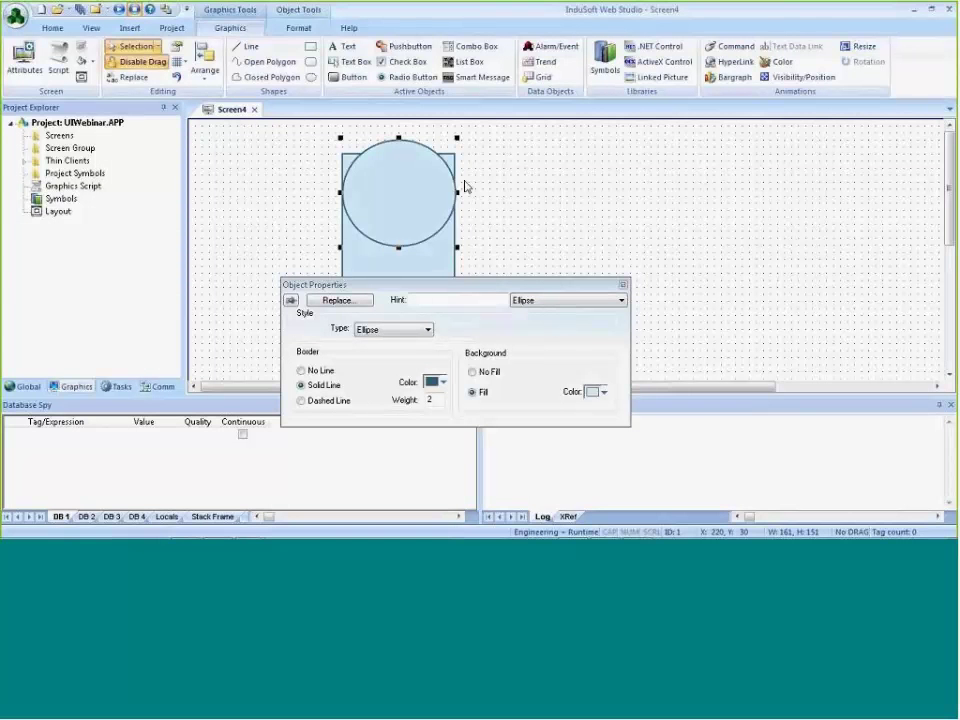
pyautogui.hotkey('alt', 'Tab')
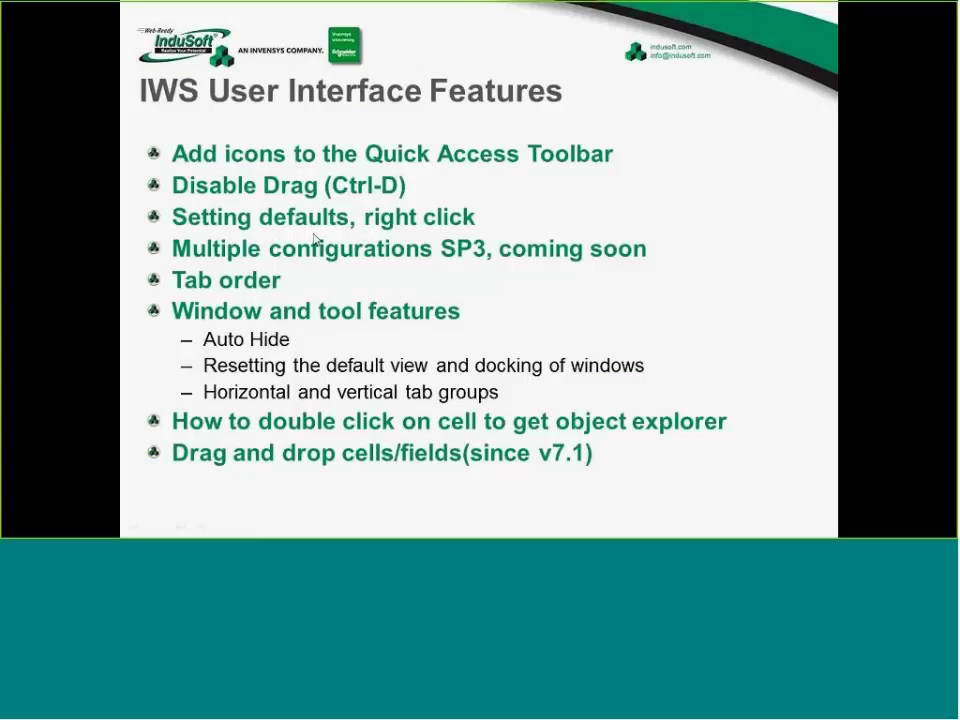
pyautogui.hotkey('alt', 'Tab')
pyautogui.moveTo(592, 287); pyautogui.dragTo(415, 284)
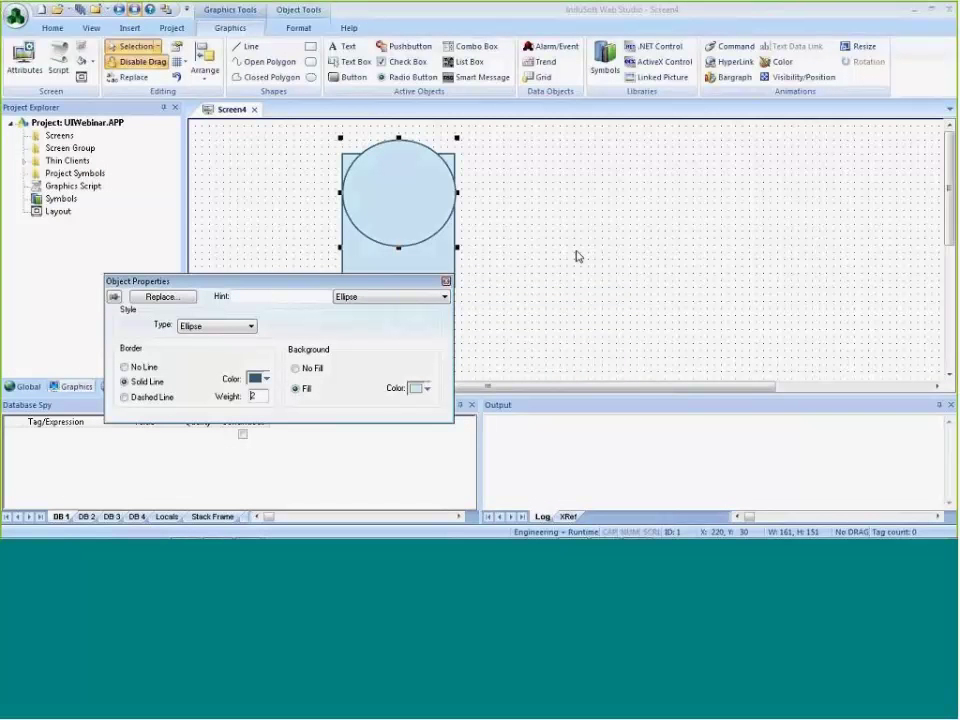
pyautogui.click(531, 215)
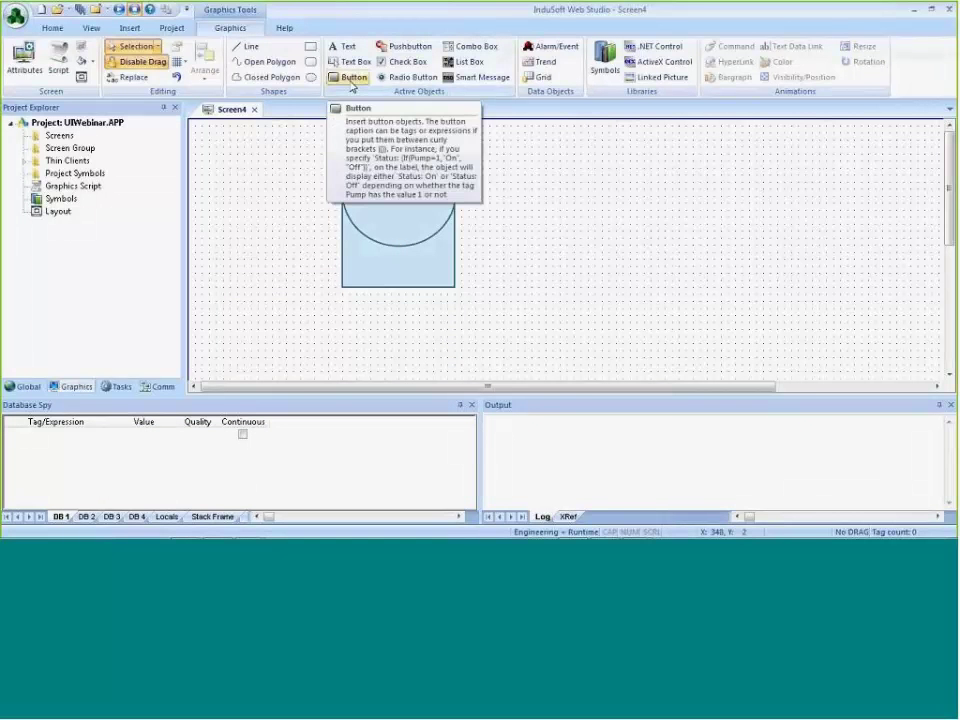
# Draw a button about 131 by 61 beside the shapes and turn off Disable Drag
pyautogui.click(351, 85)
pyautogui.moveTo(565, 144); pyautogui.dragTo(641, 173)
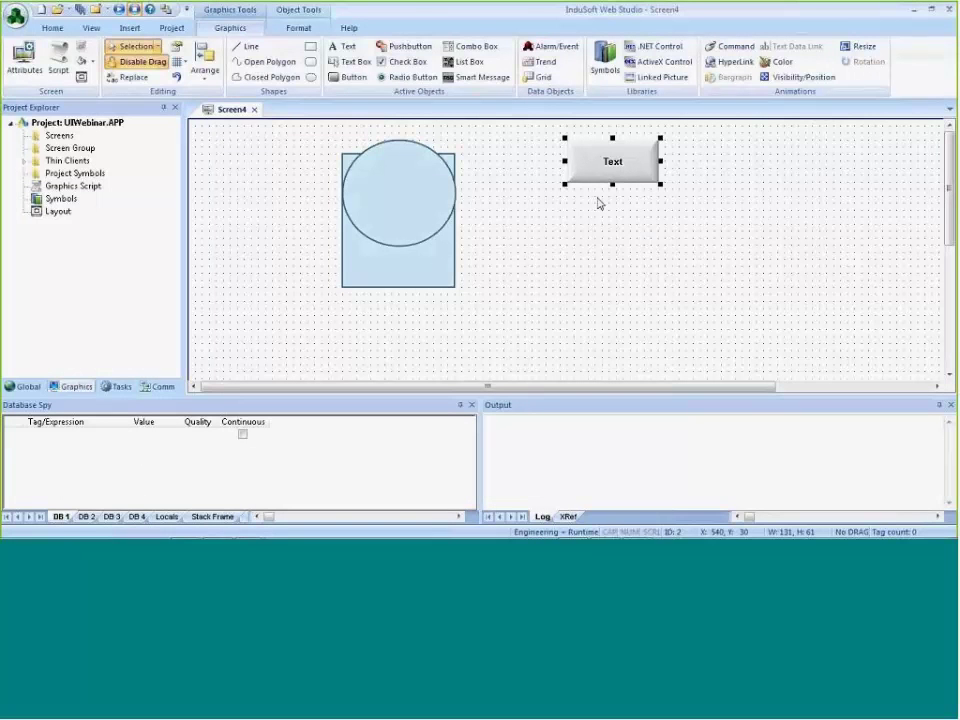
pyautogui.click(146, 64)
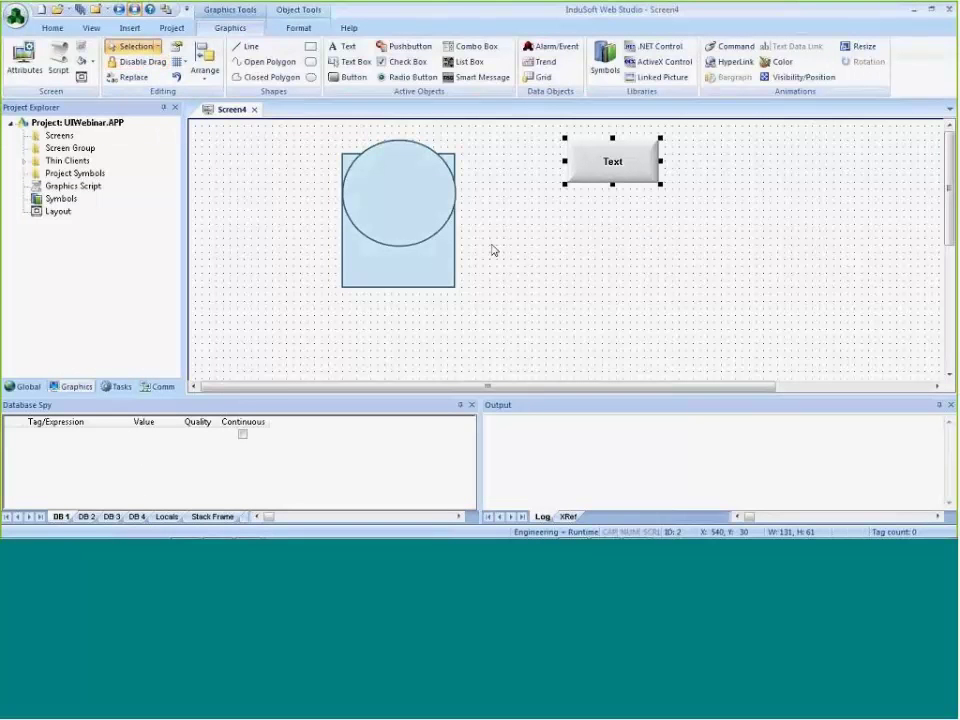
# Duplicate the button and place the original at about X 890, Y 20 and the copy at about X 520, Y 40
pyautogui.click(563, 216)
pyautogui.moveTo(613, 163); pyautogui.dragTo(850, 172)
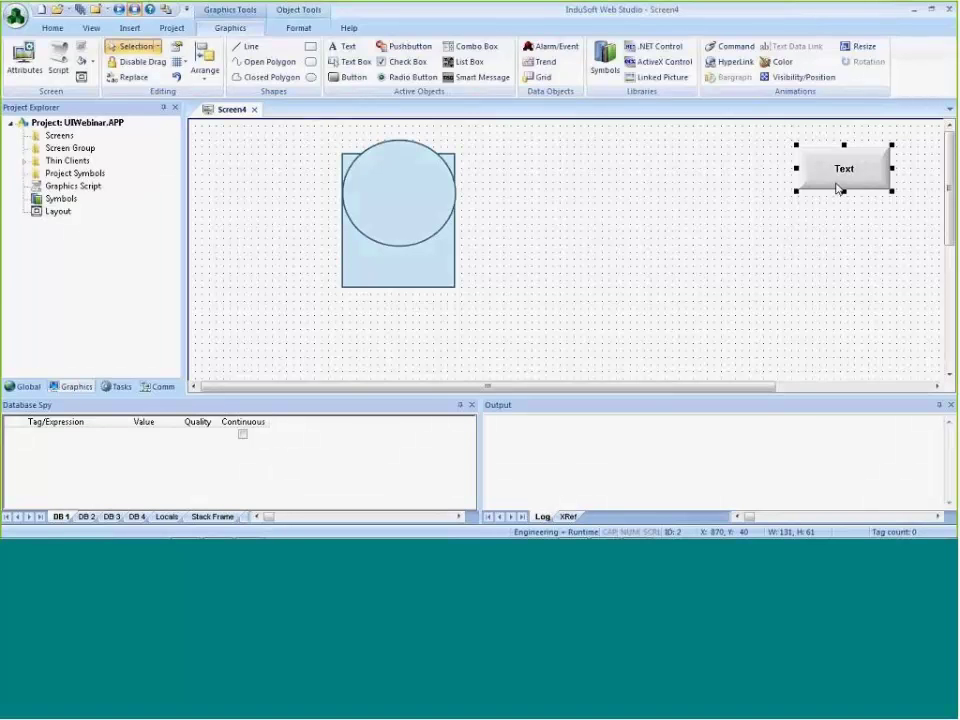
pyautogui.moveTo(838, 188); pyautogui.dragTo(636, 197)
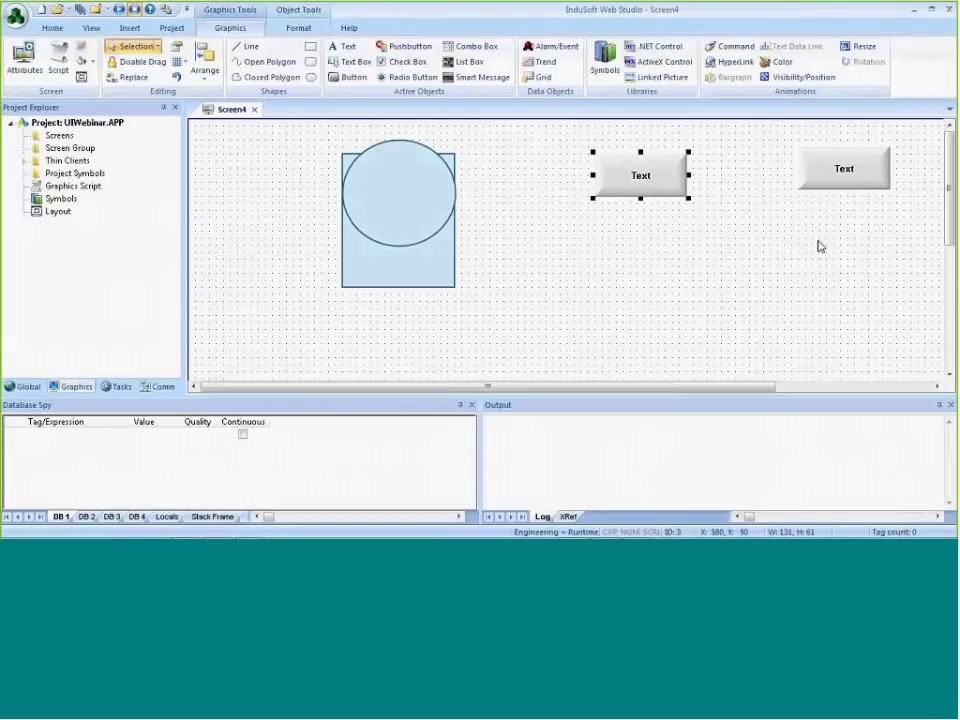
pyautogui.click(816, 174)
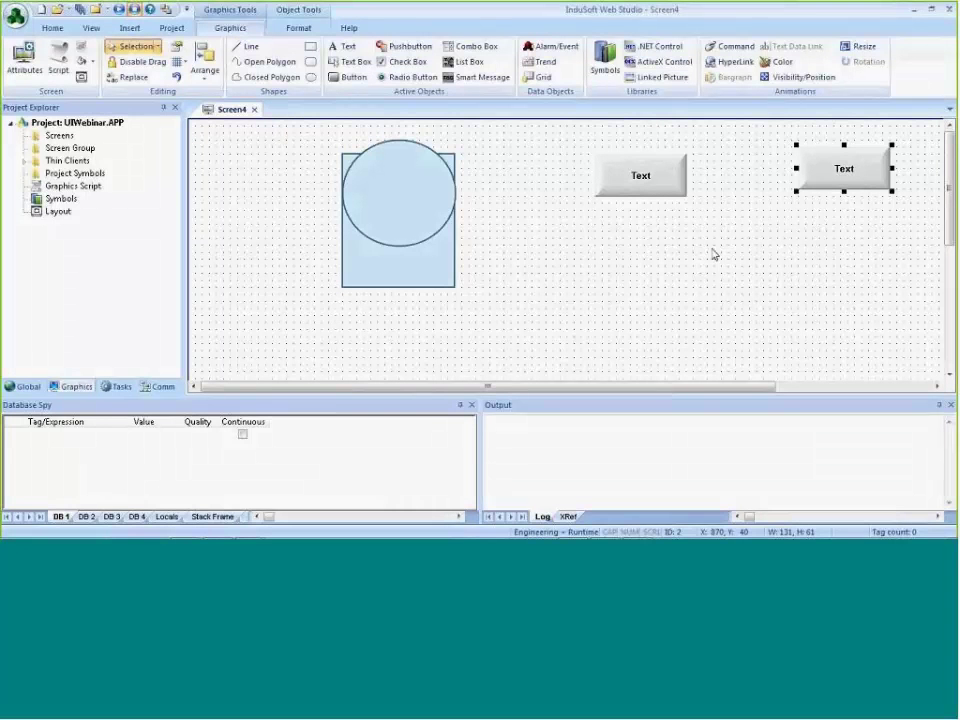
pyautogui.moveTo(654, 189); pyautogui.dragTo(611, 189)
pyautogui.moveTo(842, 180); pyautogui.dragTo(860, 170)
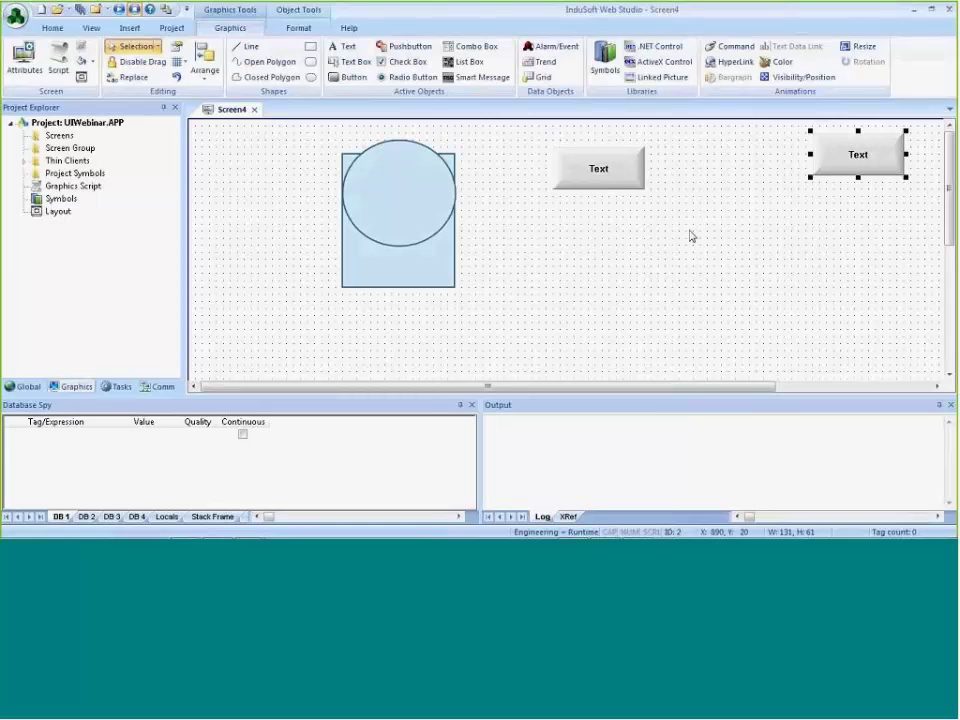
# Set the copied button's style to Standard and its caption to "xxxx" and "Screen" on two lines
pyautogui.doubleClick(604, 183)
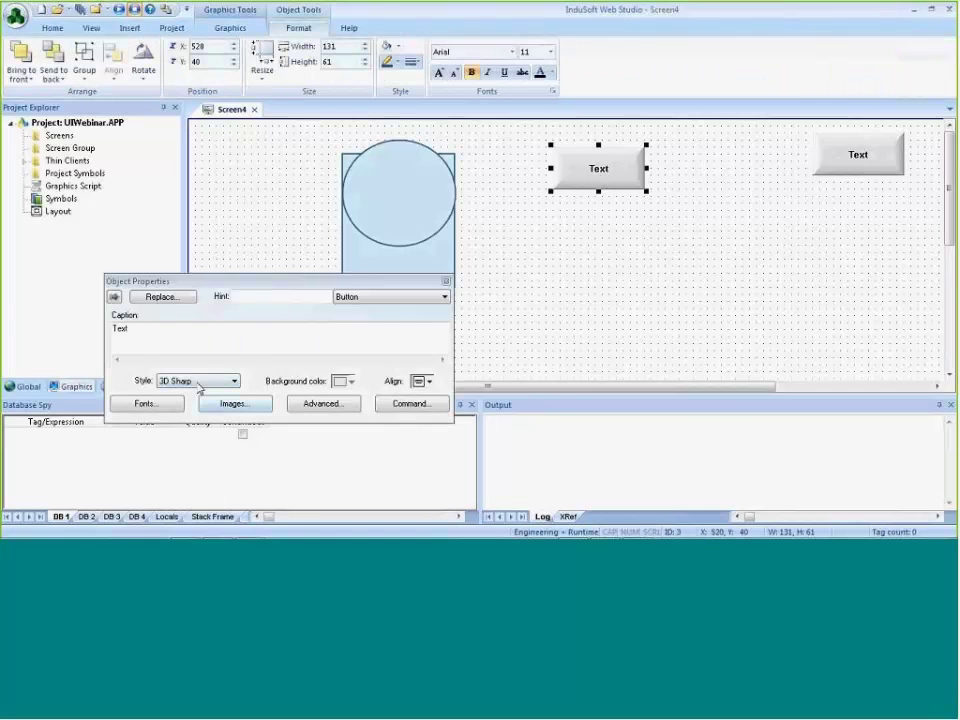
pyautogui.click(199, 384)
pyautogui.click(193, 423)
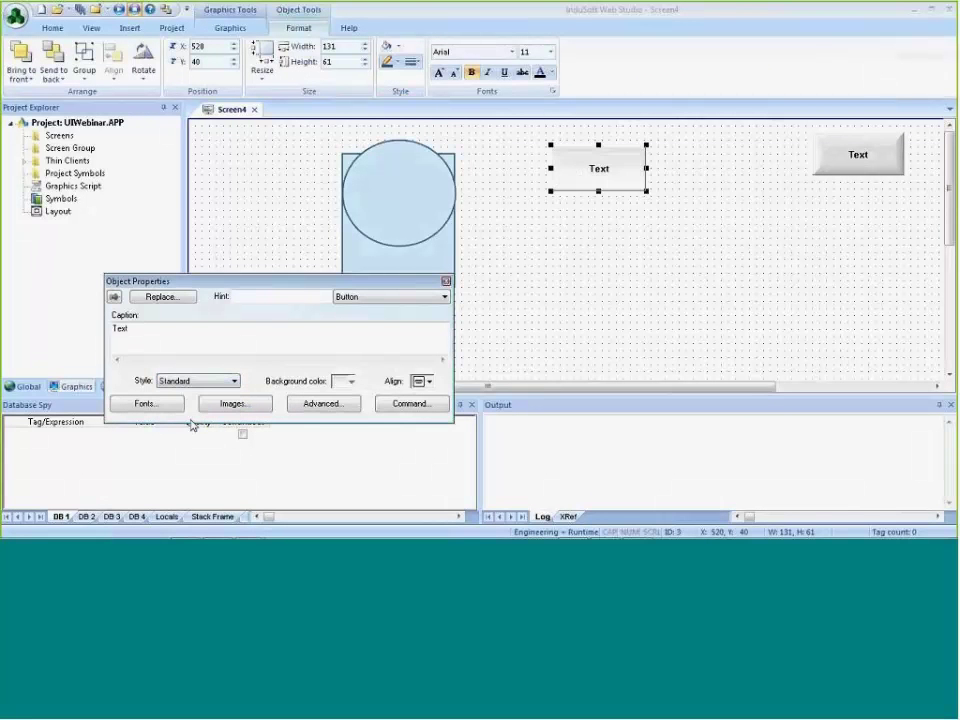
pyautogui.doubleClick(120, 328)
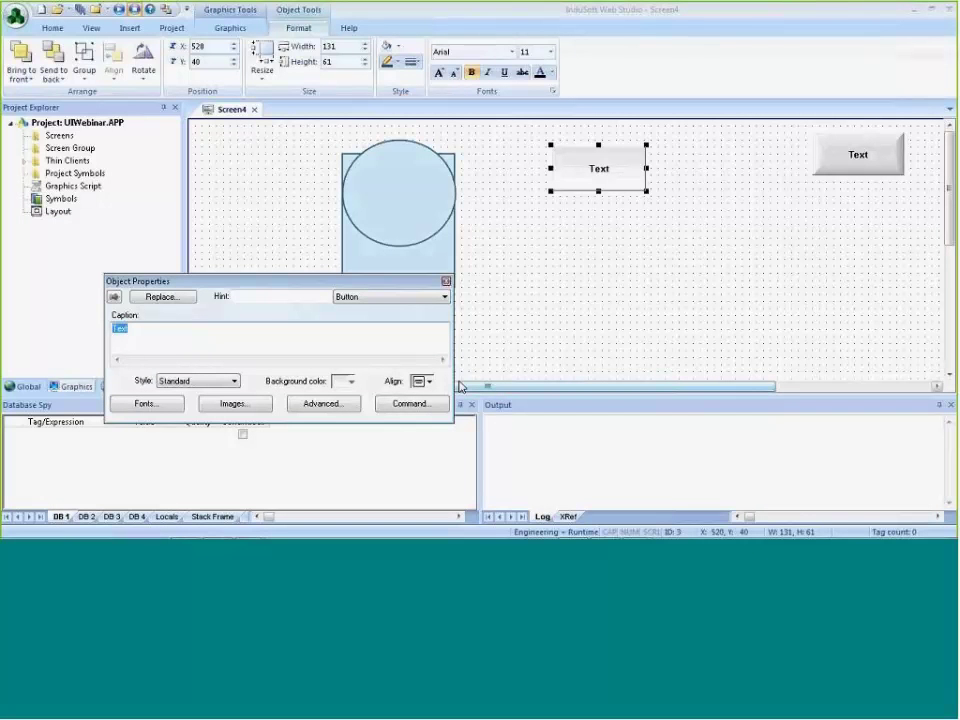
pyautogui.write('xxxx')
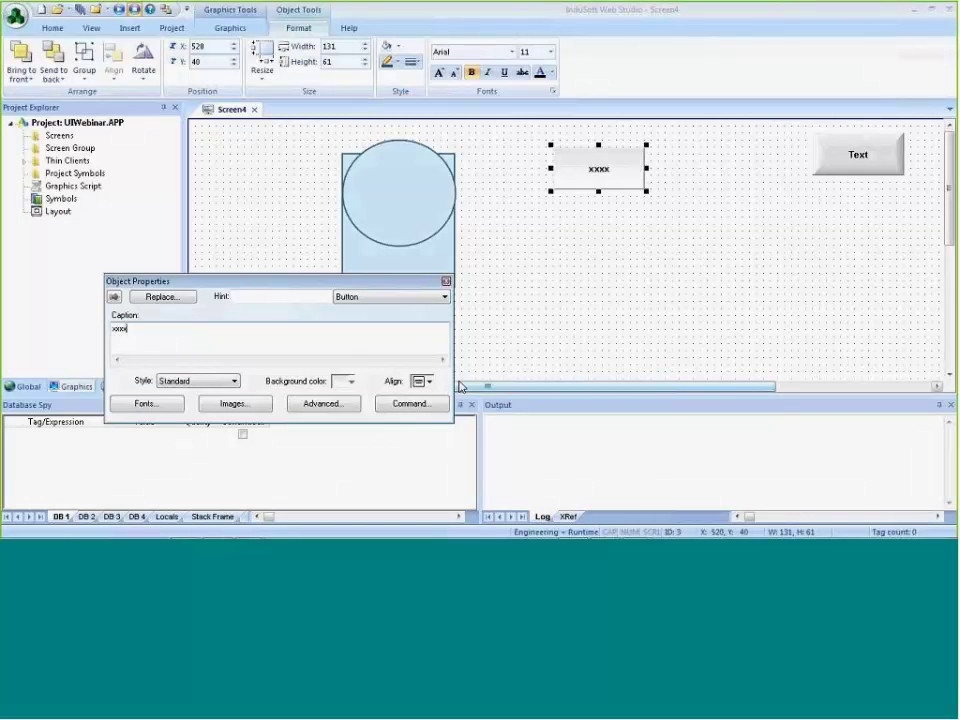
pyautogui.press('Return')
pyautogui.write('Screen')
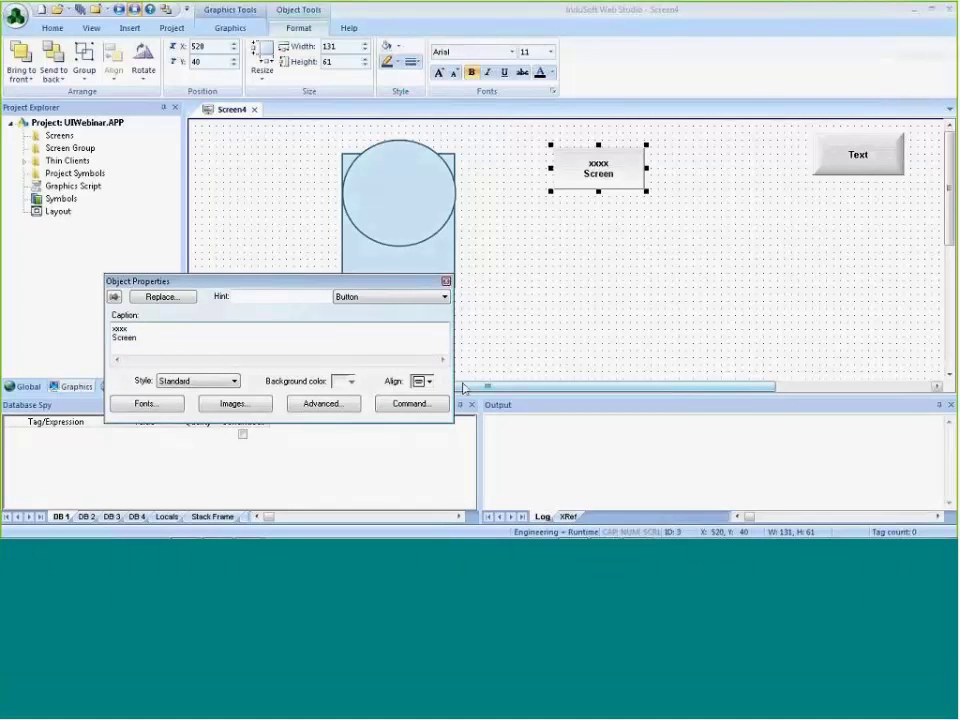
# Give the xxxx Screen button a blue background and a white caption font, and close its properties
pyautogui.click(351, 381)
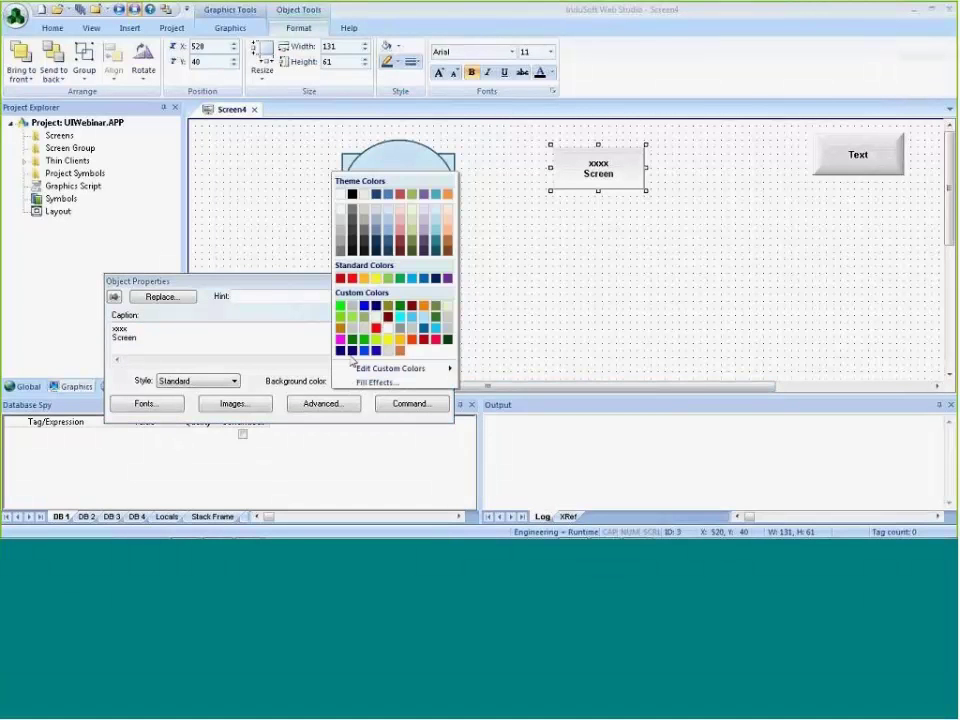
pyautogui.click(365, 306)
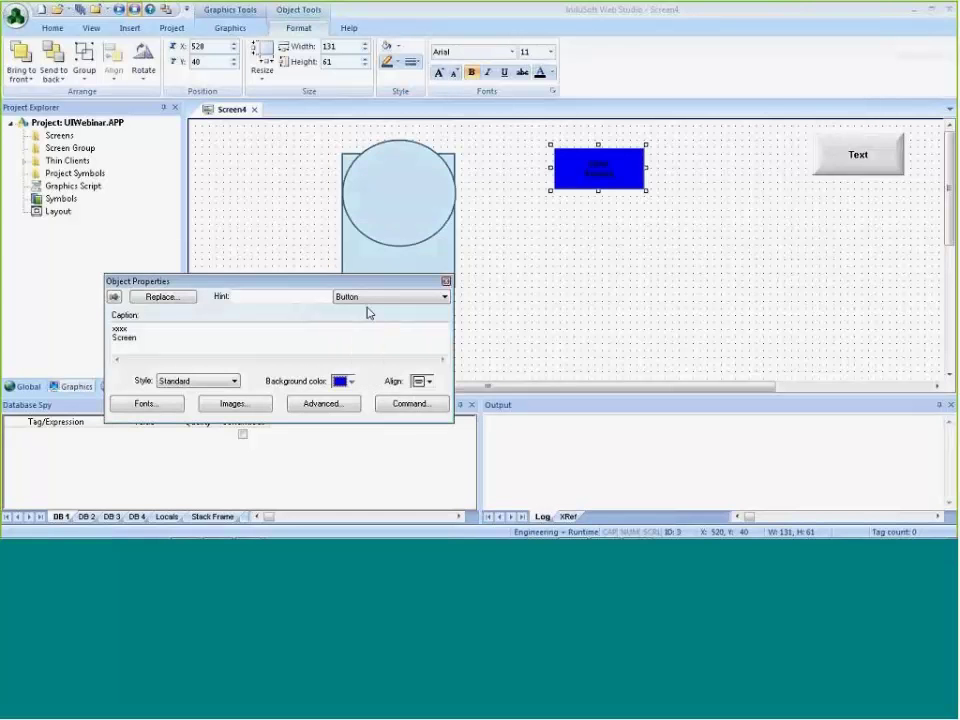
pyautogui.click(173, 408)
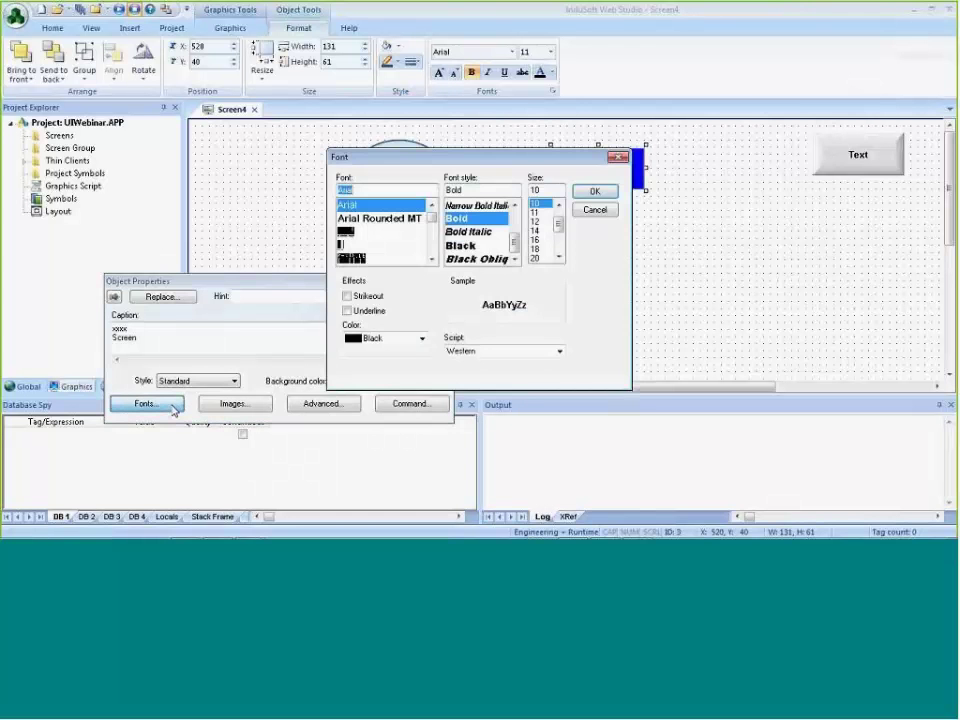
pyautogui.click(420, 338)
pyautogui.click(376, 480)
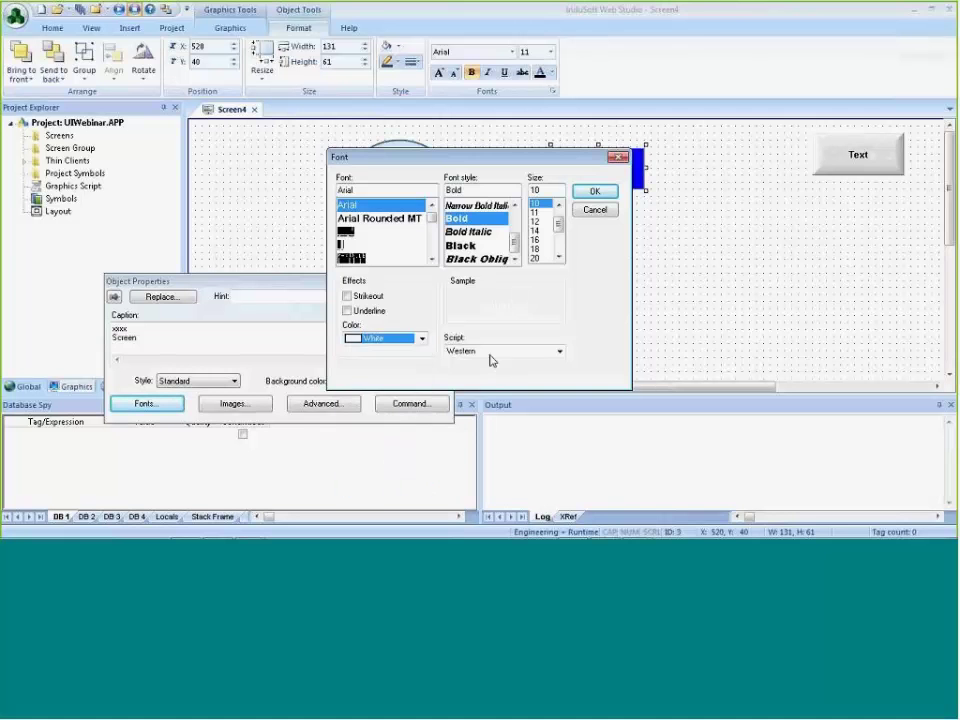
pyautogui.click(592, 191)
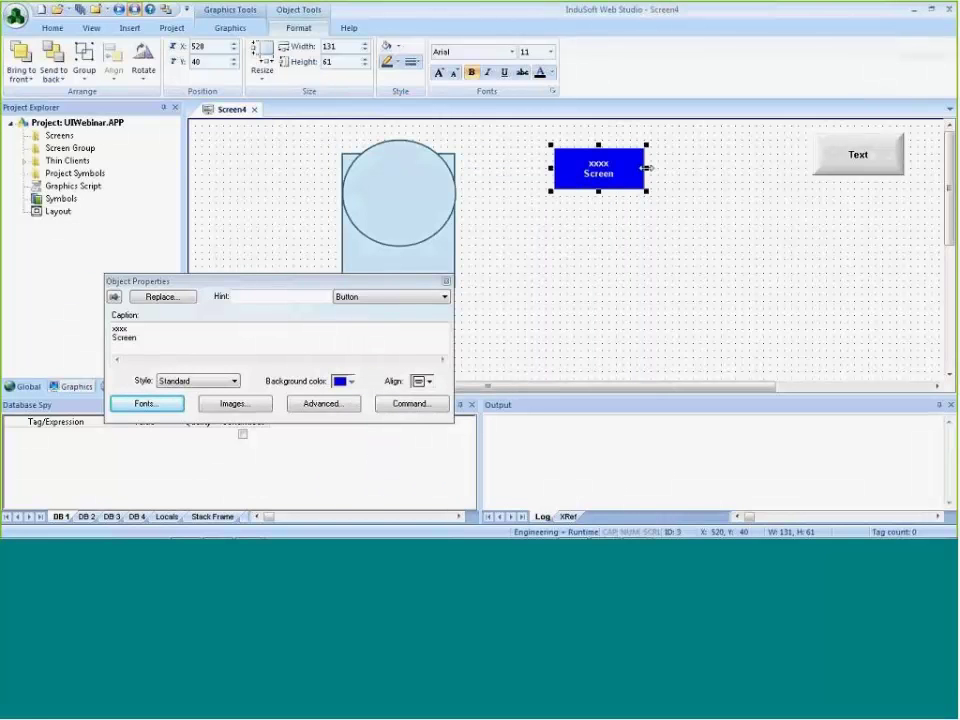
pyautogui.press('Escape')
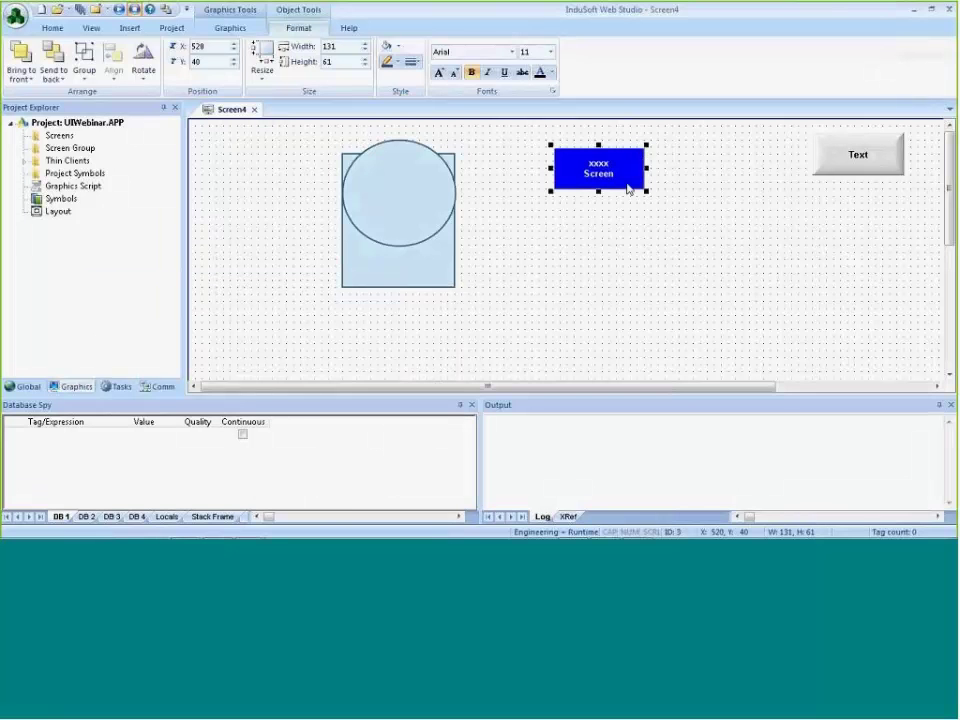
# Set the blue xxxx Screen button as the default for new objects and draw a button about 121 by 61 below it
pyautogui.rightClick(629, 175)
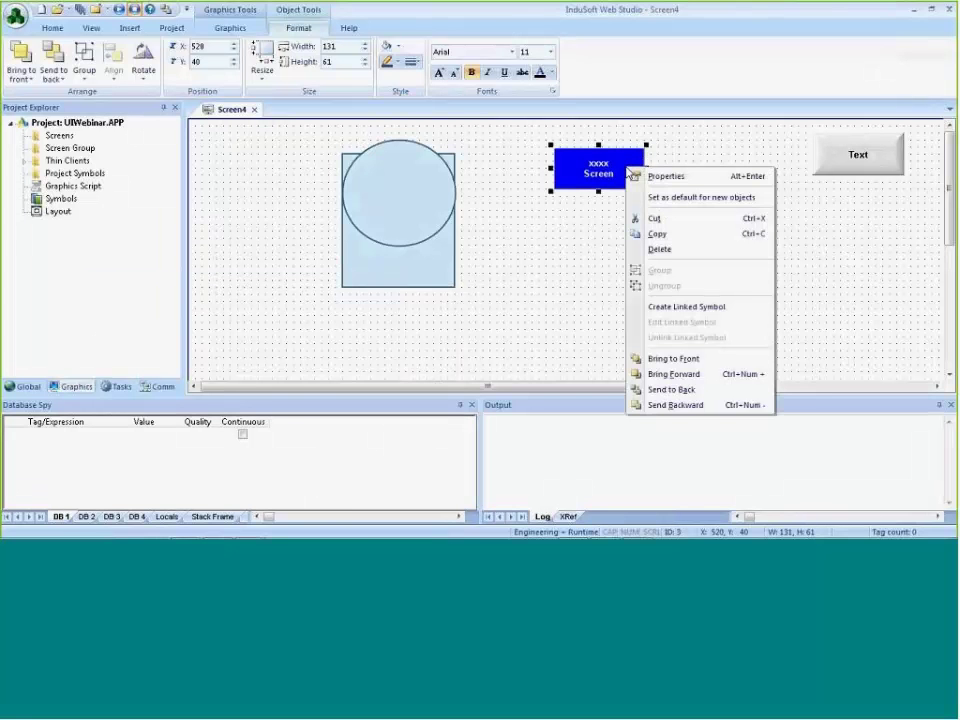
pyautogui.click(670, 199)
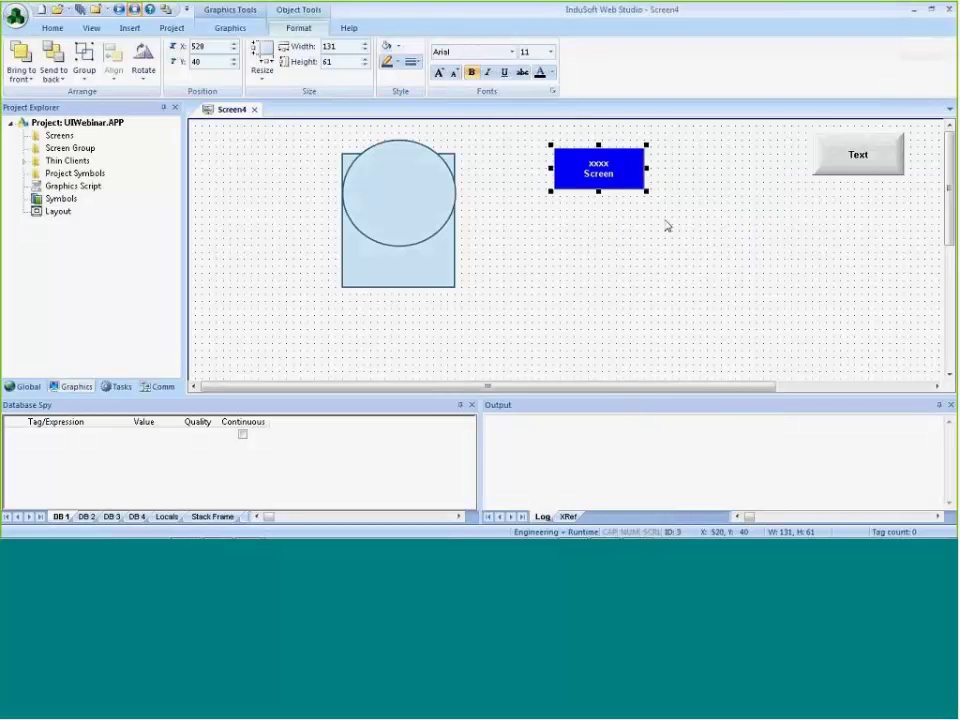
pyautogui.click(236, 28)
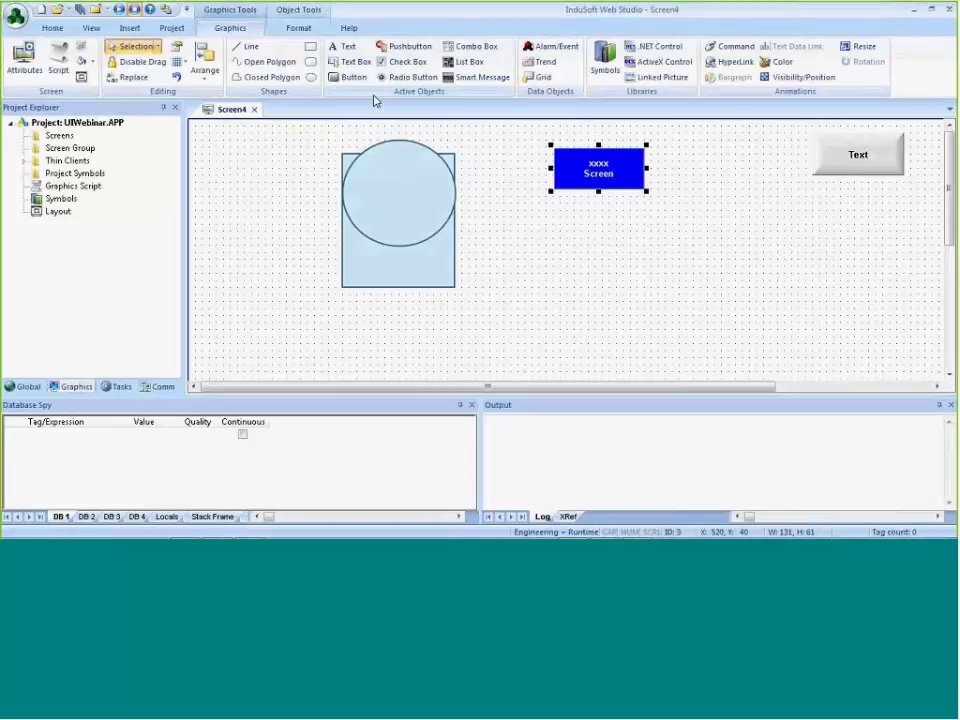
pyautogui.click(350, 77)
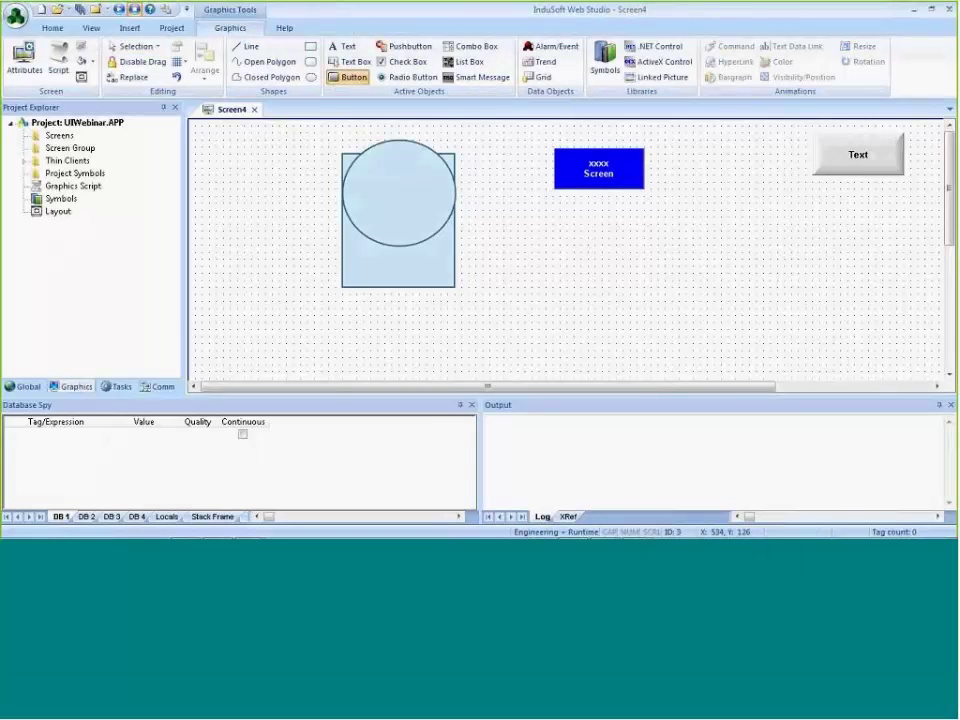
pyautogui.moveTo(558, 202); pyautogui.dragTo(645, 248)
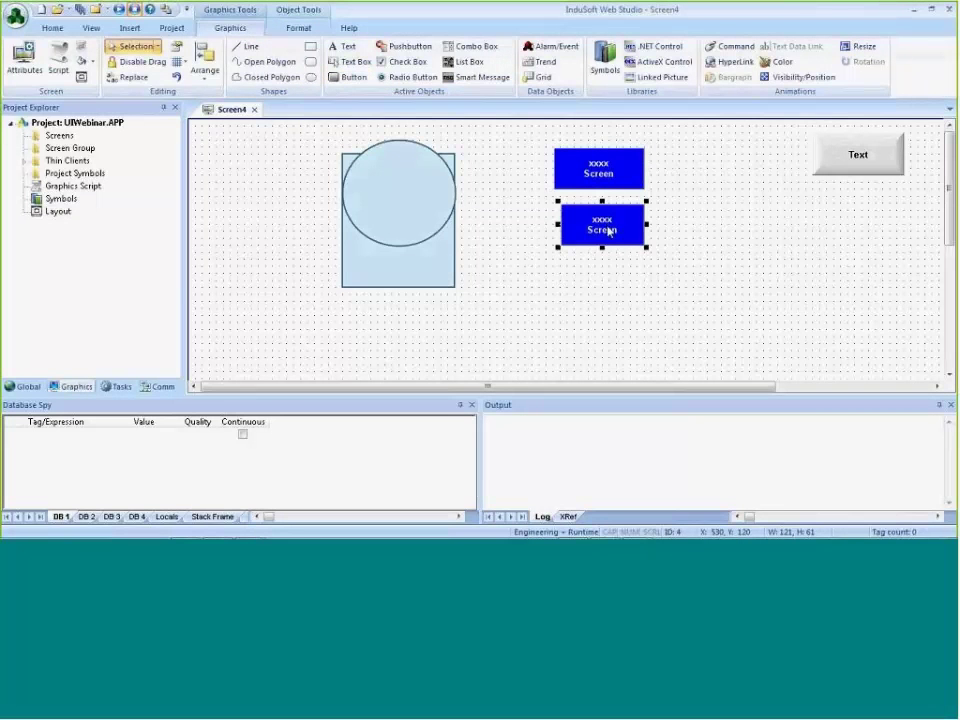
# Change the first line of the new button's caption to "Main" and close its properties
pyautogui.doubleClick(602, 230)
pyautogui.doubleClick(120, 328)
pyautogui.write('Main')
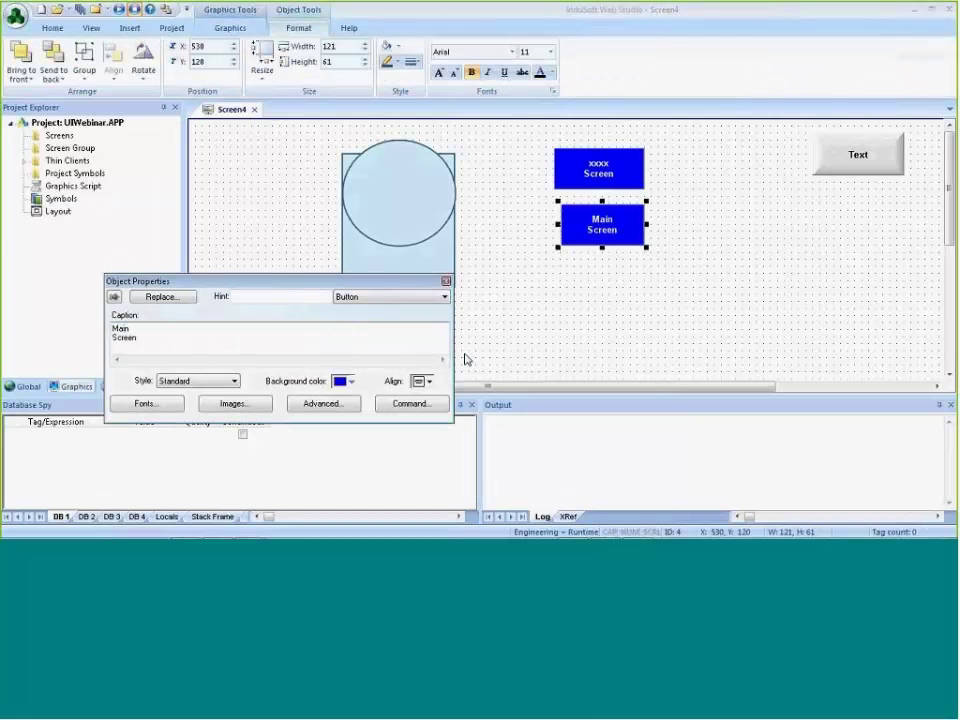
pyautogui.click(600, 259)
pyautogui.click(600, 259)
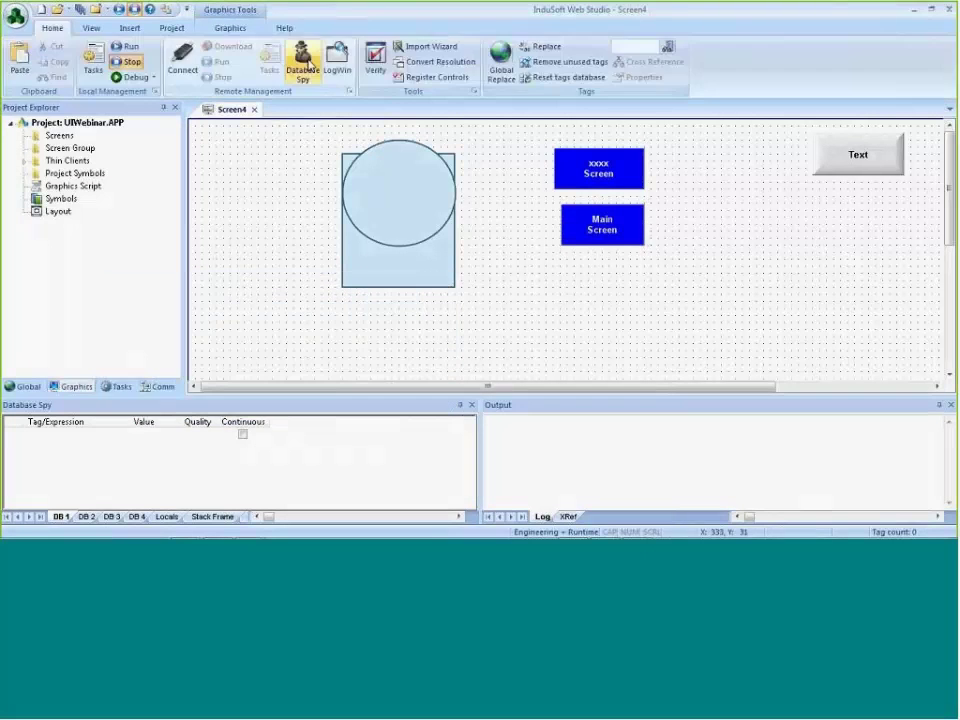
# Add a button captioned "Startup Screen" below the Main Screen button, sized about 121 by 71 at X 530, Y 200
pyautogui.click(232, 28)
pyautogui.click(348, 77)
pyautogui.moveTo(561, 268); pyautogui.dragTo(626, 318)
pyautogui.doubleClick(590, 292)
pyautogui.doubleClick(146, 327)
pyautogui.write('Startup')
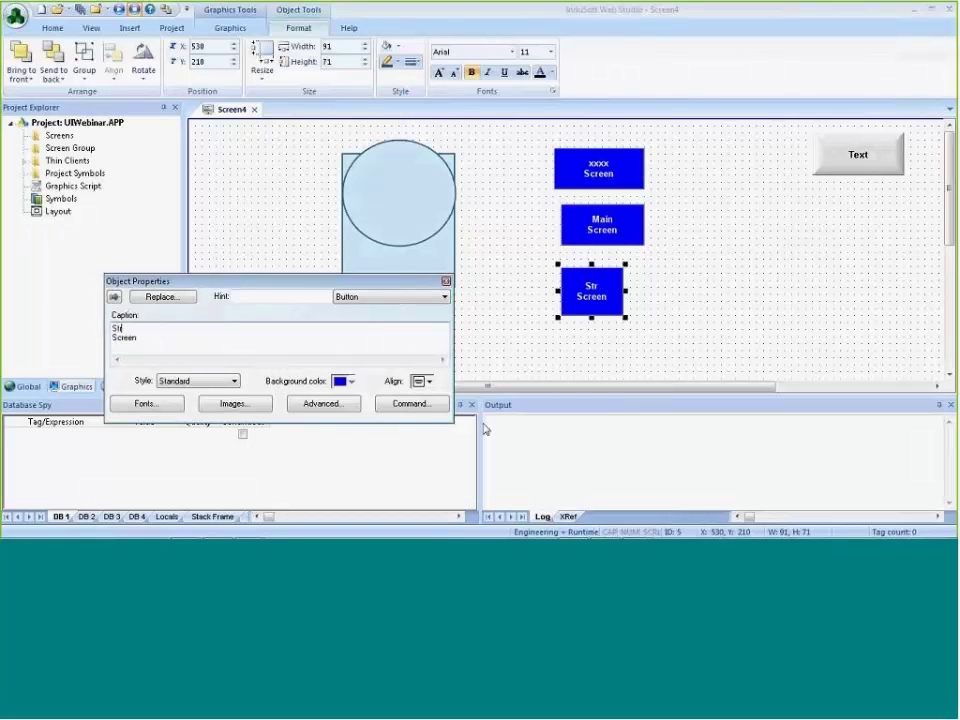
pyautogui.click(617, 293)
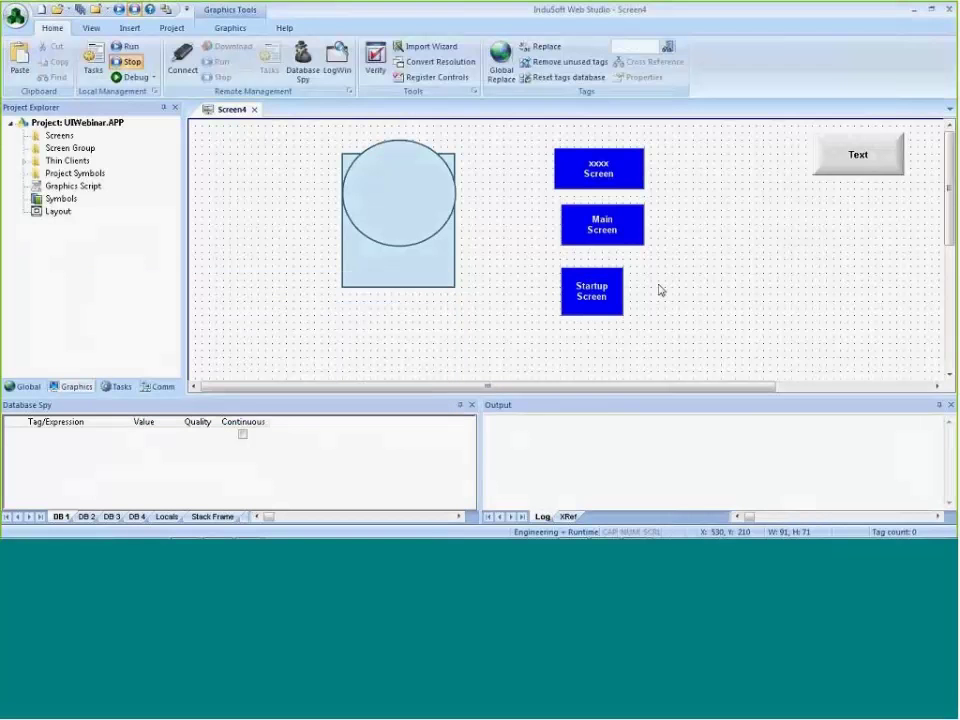
pyautogui.moveTo(621, 295)
pyautogui.mouseDown()
pyautogui.moveTo(655, 290)
pyautogui.moveTo(638, 293)
pyautogui.mouseUp()
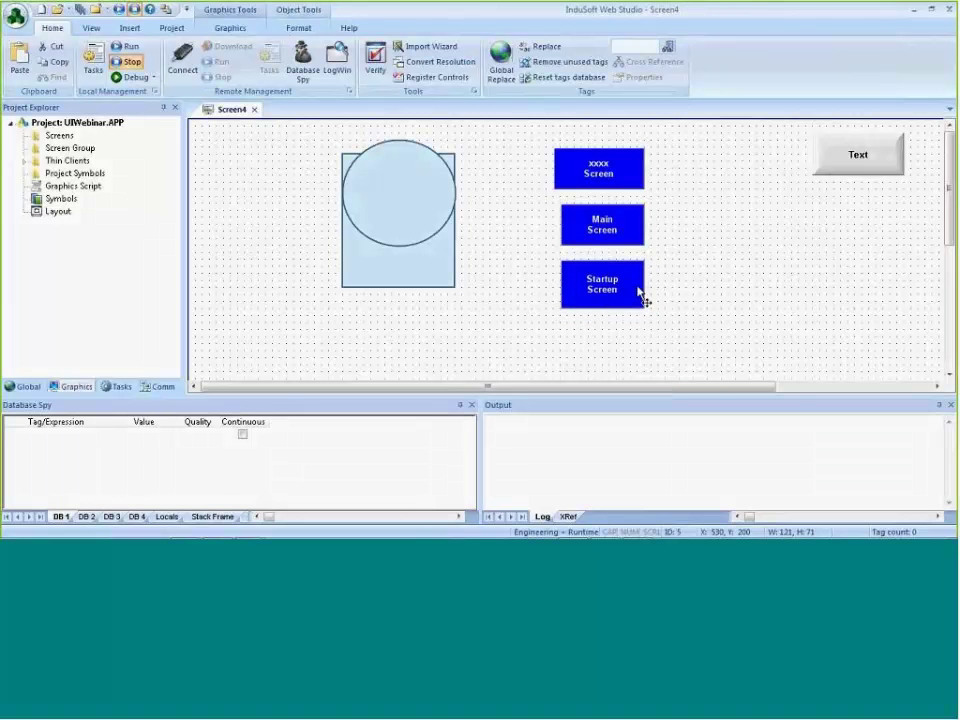
# Set the grey Text button as the default for new objects and clear the selection
pyautogui.click(853, 173)
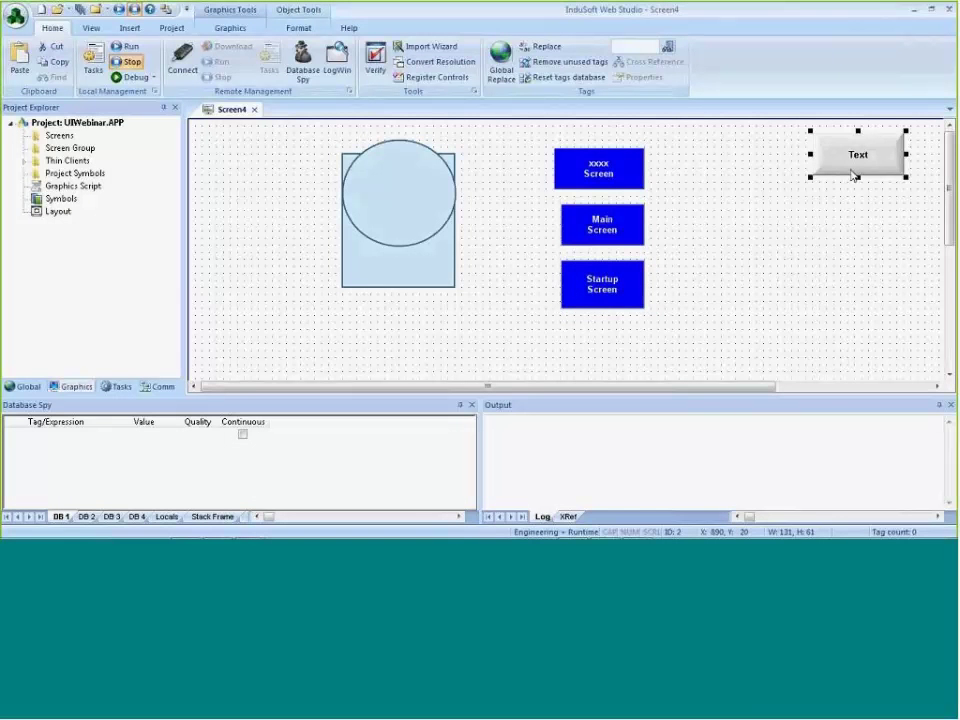
pyautogui.rightClick(707, 224)
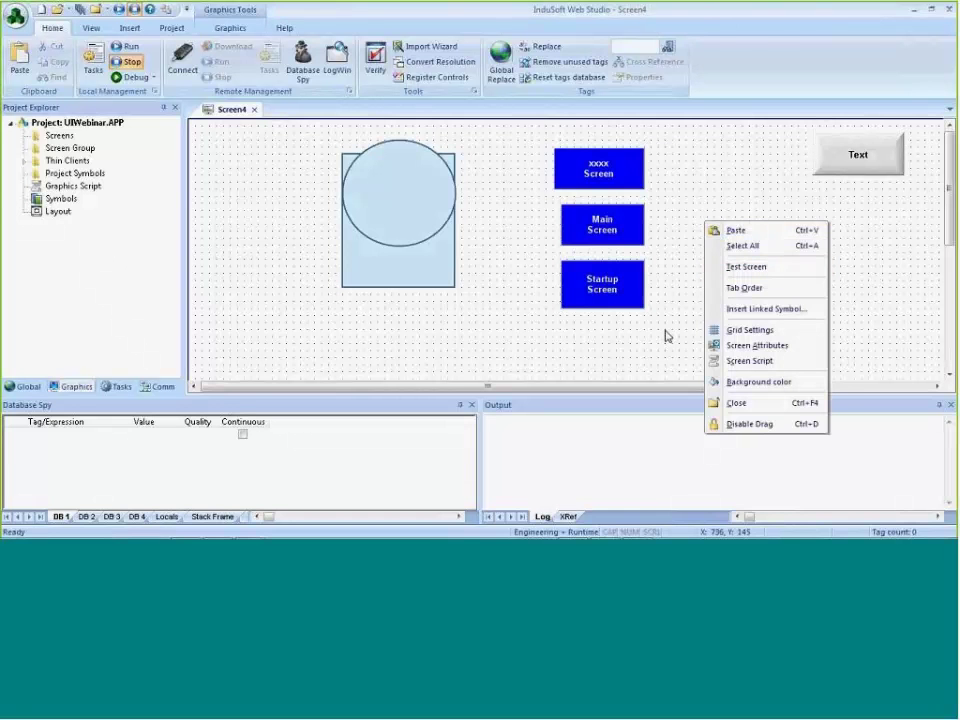
pyautogui.click(708, 308)
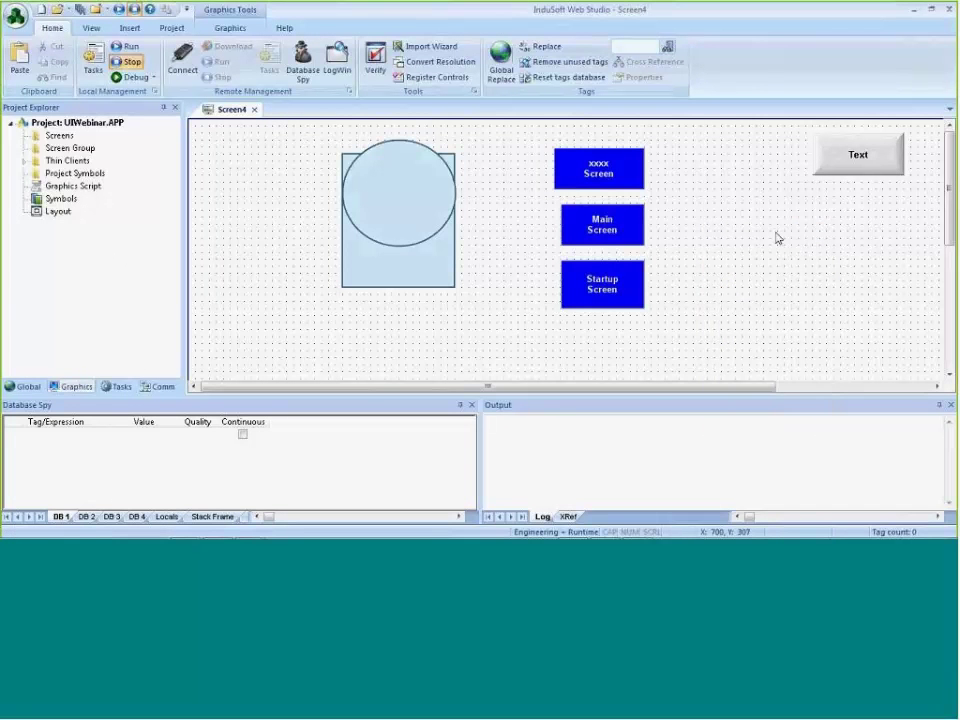
pyautogui.rightClick(829, 160)
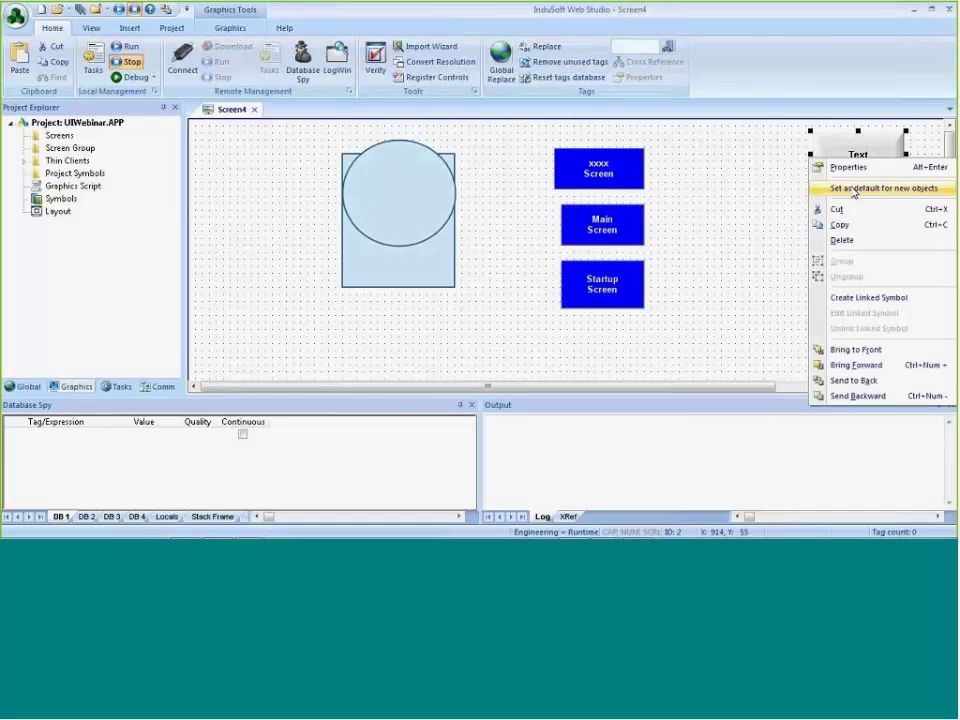
pyautogui.click(853, 190)
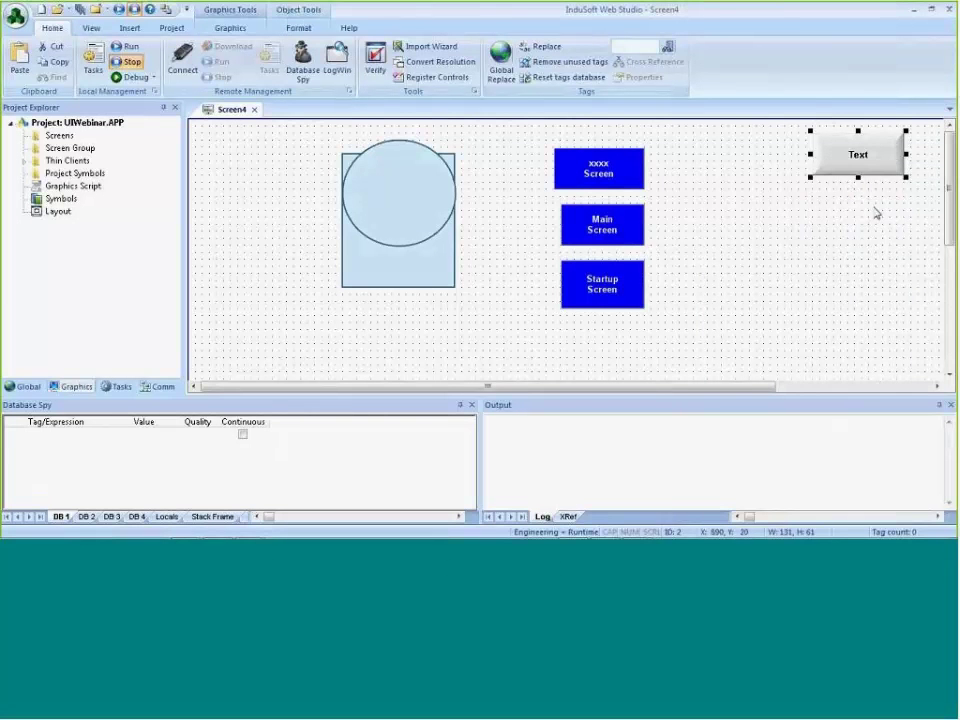
pyautogui.click(874, 205)
# Draw a default-format button about 101 by 61 beside the grey Text button, at X 750, Y 50
pyautogui.click(240, 28)
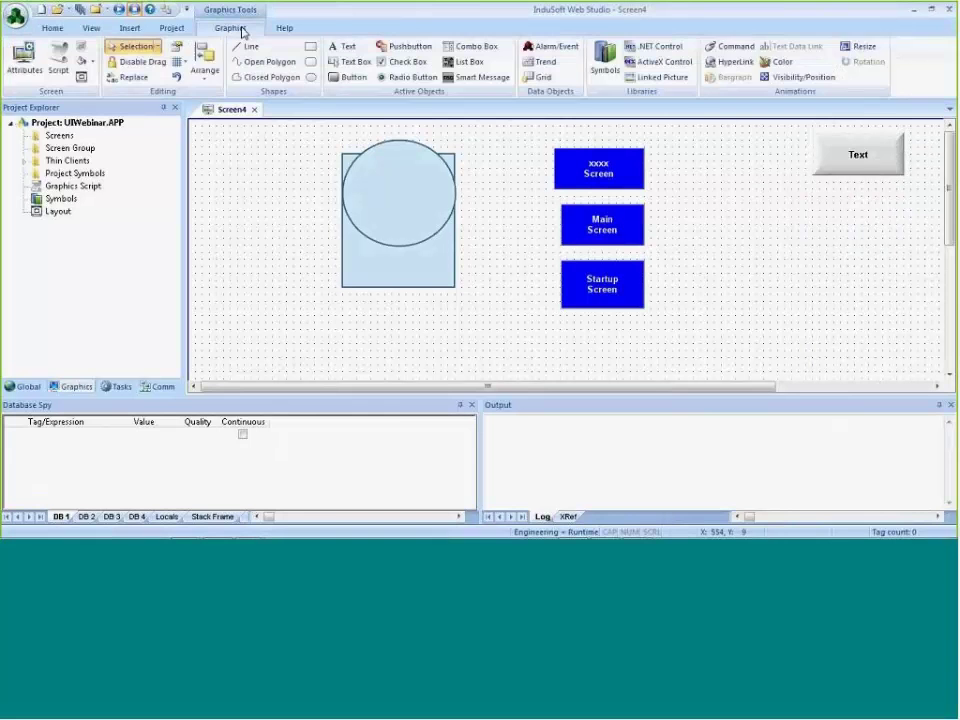
pyautogui.click(330, 77)
pyautogui.moveTo(741, 174)
pyautogui.mouseDown()
pyautogui.moveTo(815, 233)
pyautogui.moveTo(748, 198)
pyautogui.mouseUp()
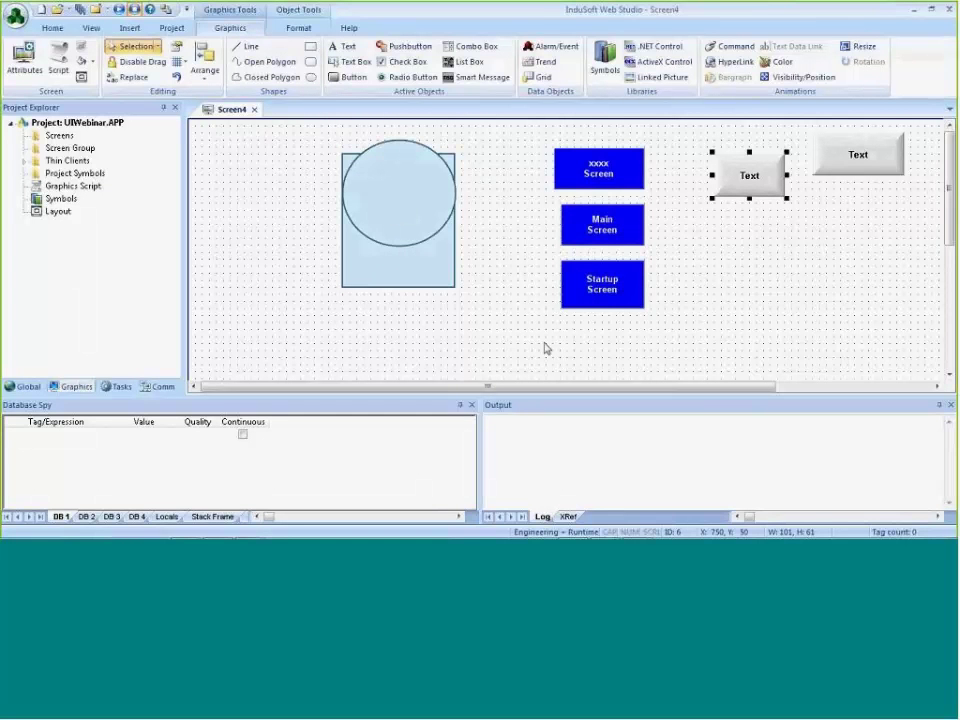
pyautogui.hotkey('alt', 'Tab')
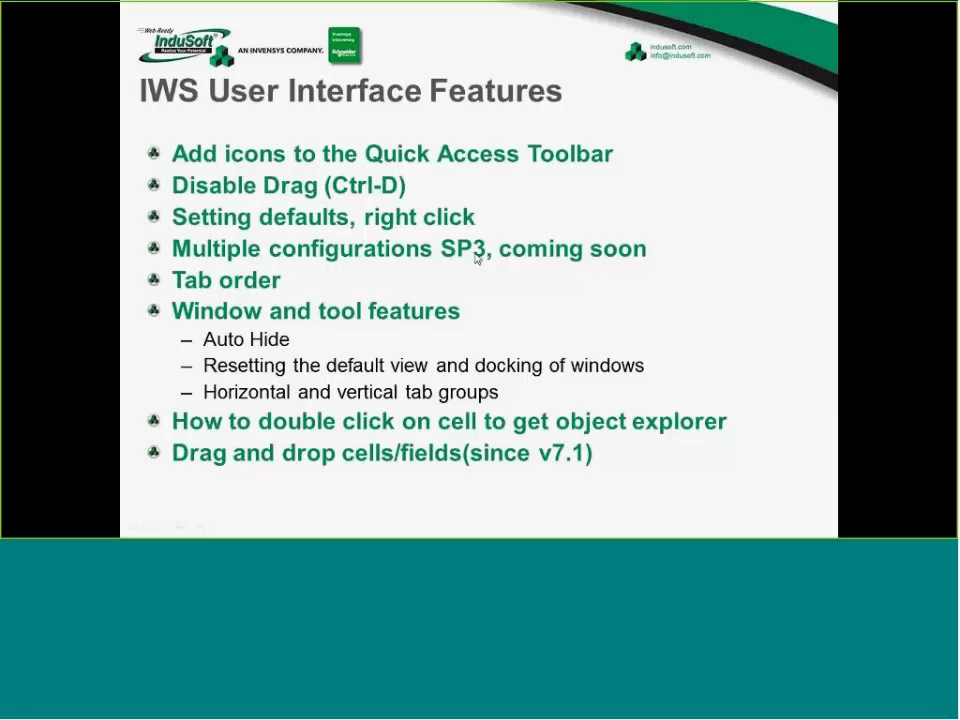
pyautogui.hotkey('alt', 'Tab')
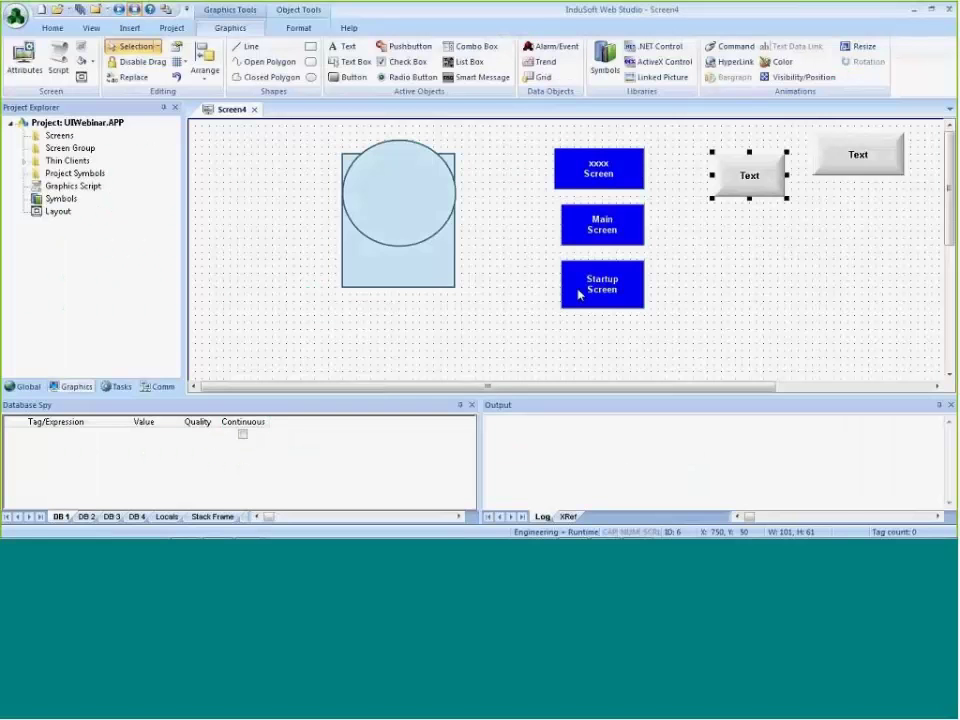
# Move the circle off the rectangle, then place the rectangle at about X 70, Y 70 and shorten it to about 161 by 131
pyautogui.moveTo(414, 214); pyautogui.dragTo(491, 200)
pyautogui.moveTo(393, 243); pyautogui.dragTo(287, 256)
pyautogui.moveTo(294, 302); pyautogui.dragTo(288, 261)
# Examine the rectangle's caption options and leave them without changes
pyautogui.doubleClick(291, 242)
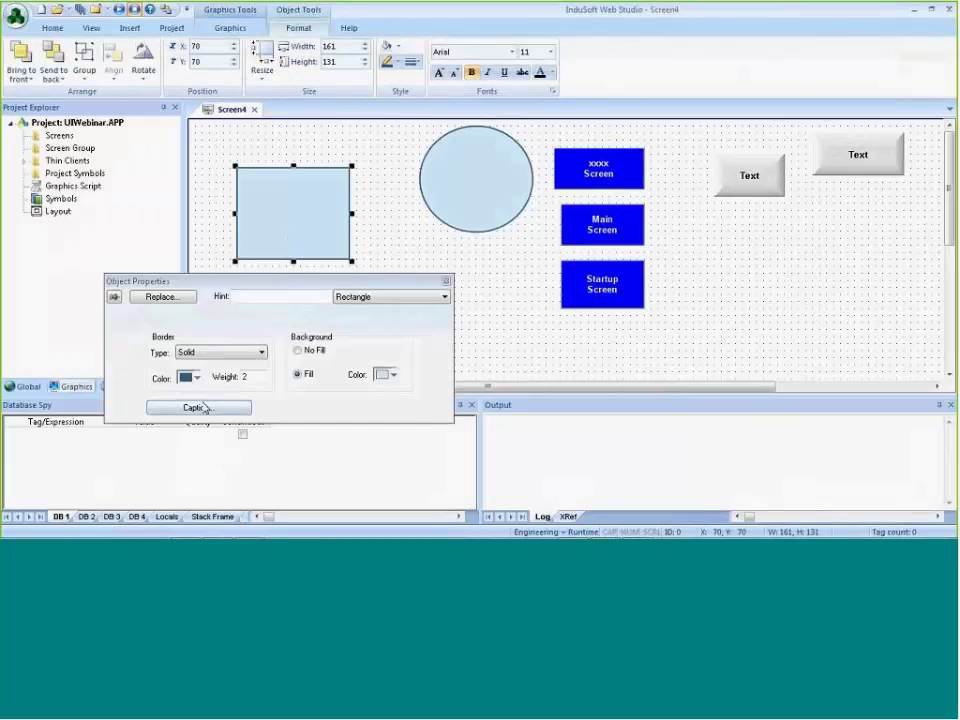
pyautogui.click(197, 407)
pyautogui.write('Th')
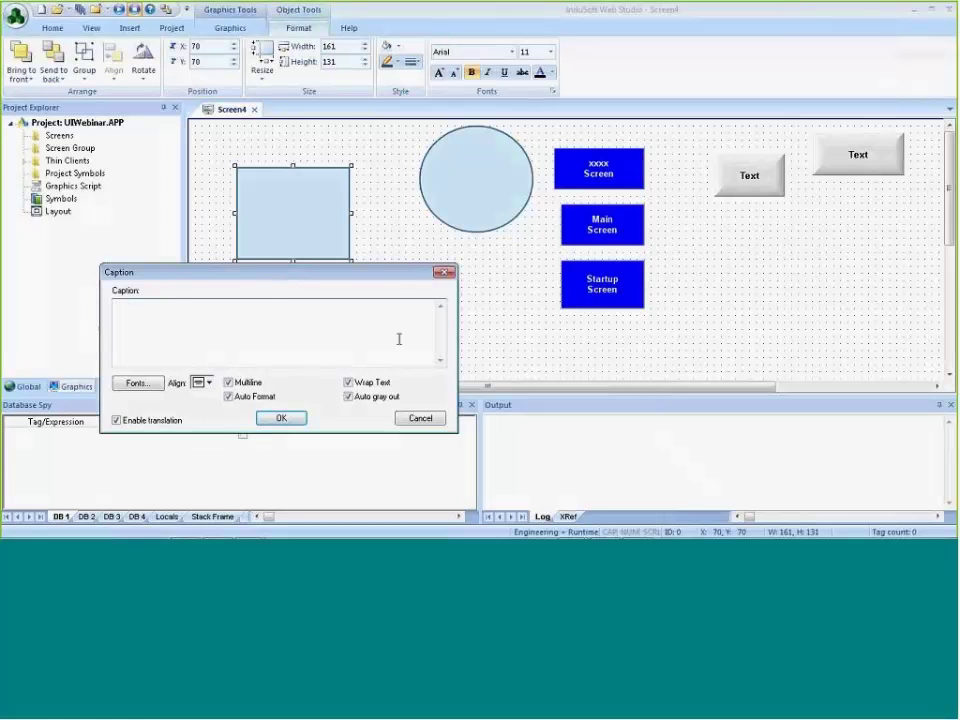
pyautogui.click(409, 420)
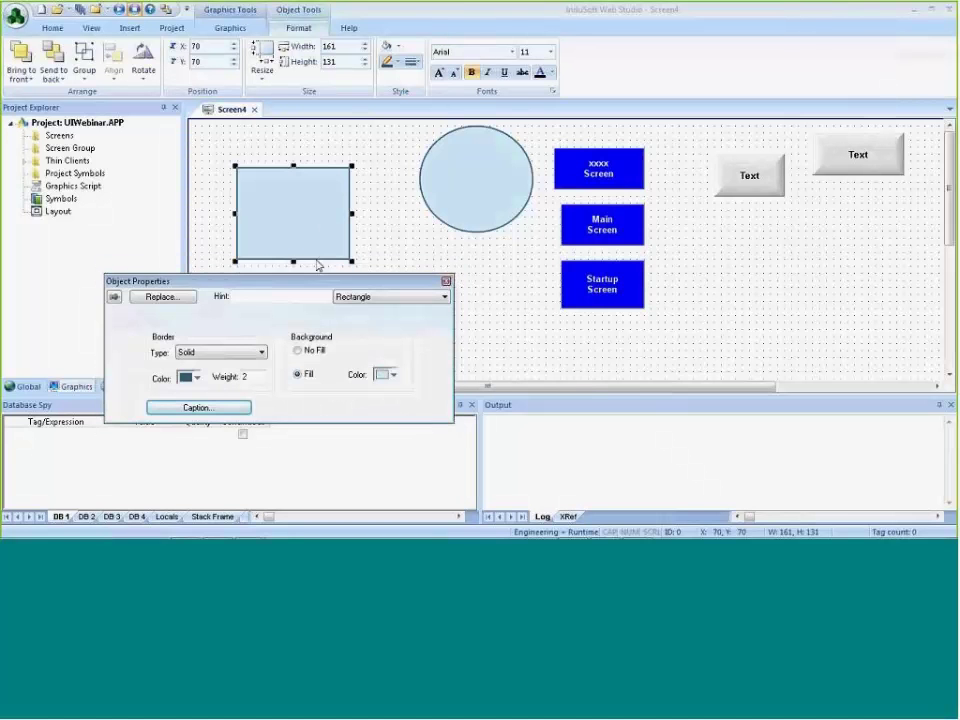
# Duplicate the rectangle, place the copy at about X 160, Y 160, and select both rectangles together
pyautogui.hotkey('ctrl', 'v')
pyautogui.moveTo(304, 249); pyautogui.dragTo(343, 364)
pyautogui.keyDown('shift'); pyautogui.click(304, 214); pyautogui.keyUp('shift')
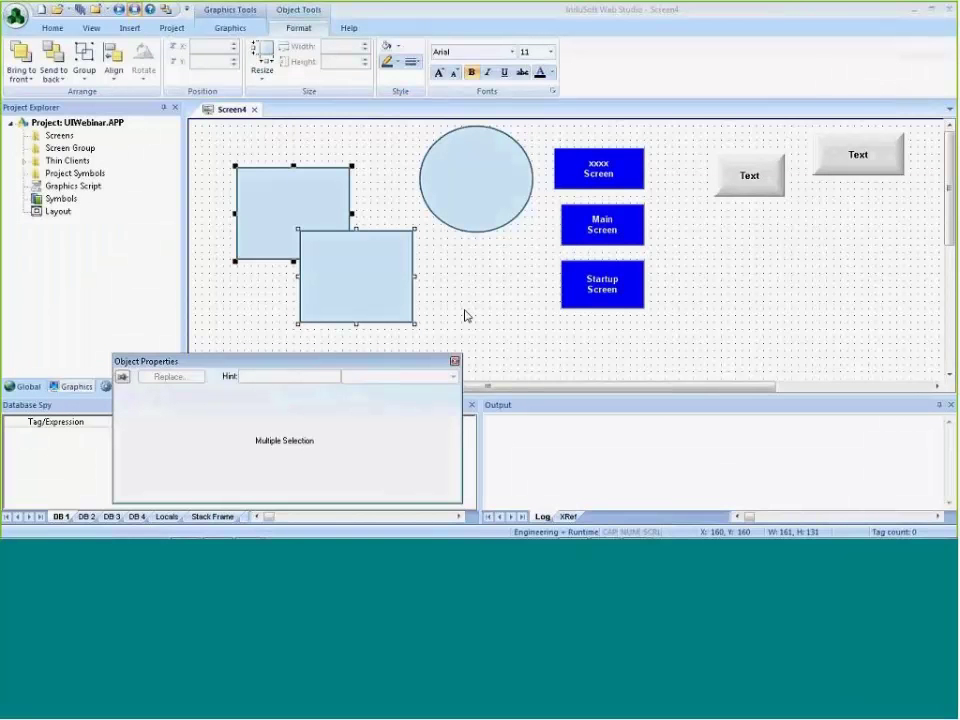
pyautogui.click(455, 253)
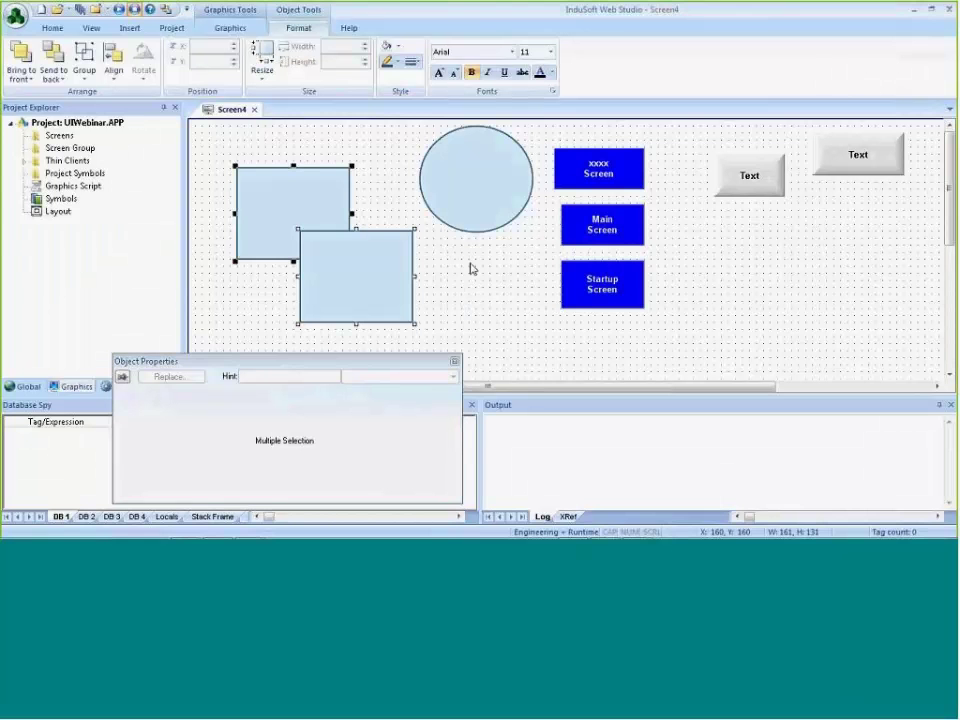
pyautogui.hotkey('alt', 'Tab')
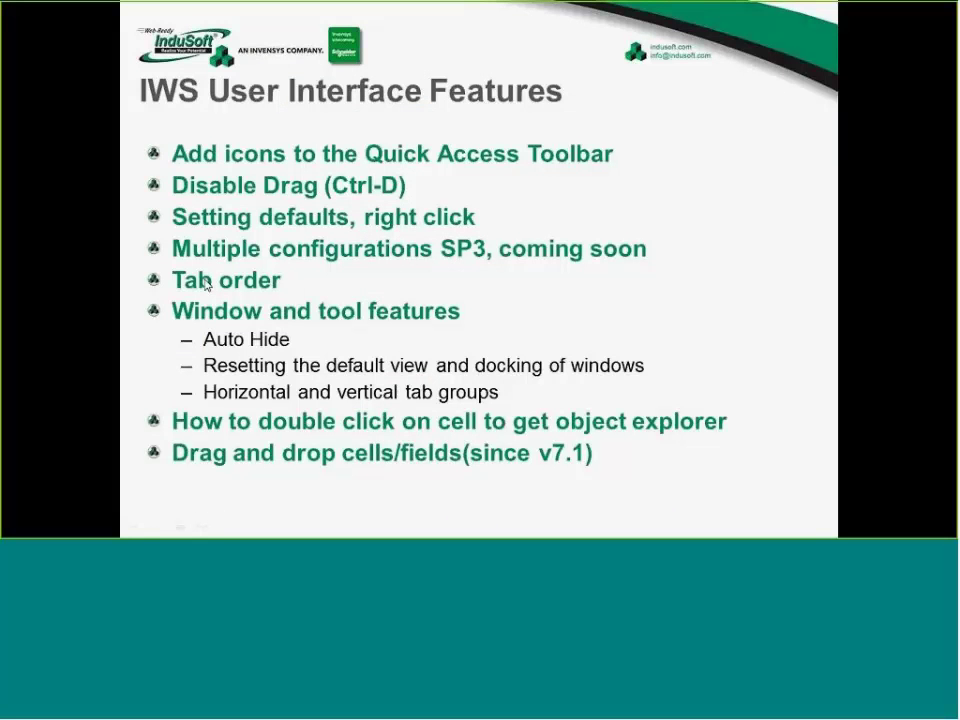
pyautogui.hotkey('alt', 'Tab')
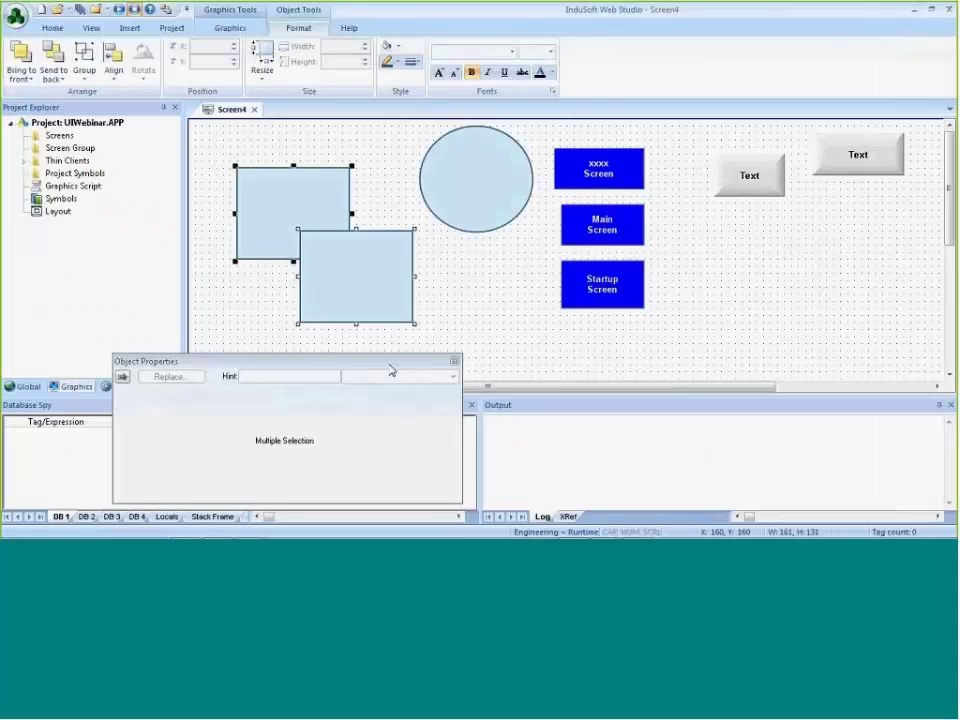
# Close the object properties and delete both light blue rectangles and the circle
pyautogui.click(456, 331)
pyautogui.click(358, 291)
pyautogui.press('Delete')
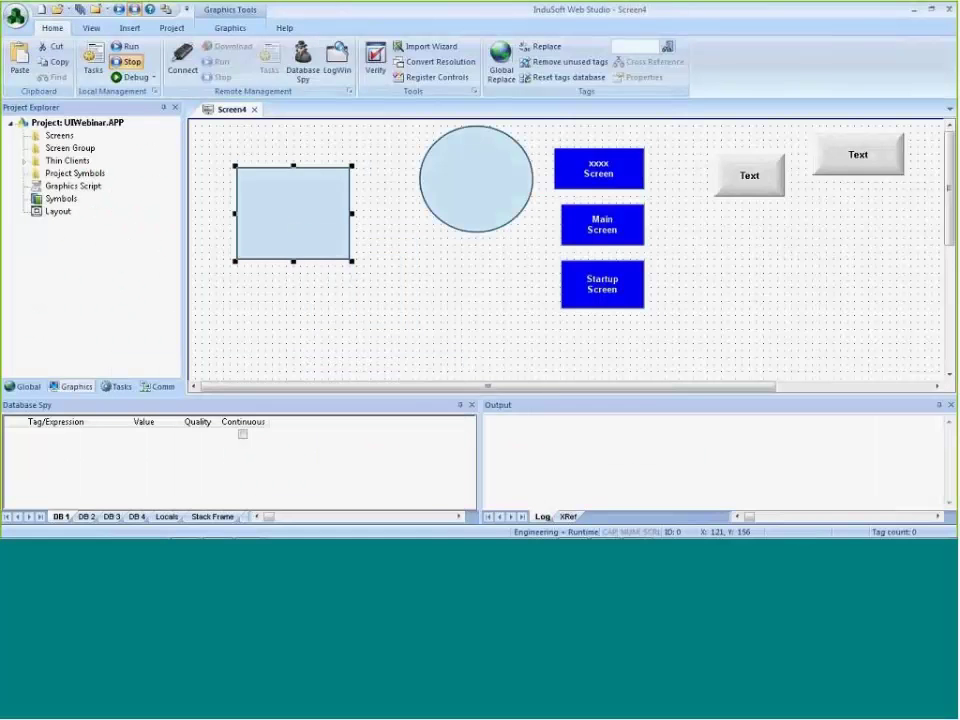
pyautogui.click(293, 213)
pyautogui.press('Delete')
pyautogui.click(509, 201)
pyautogui.press('Delete')
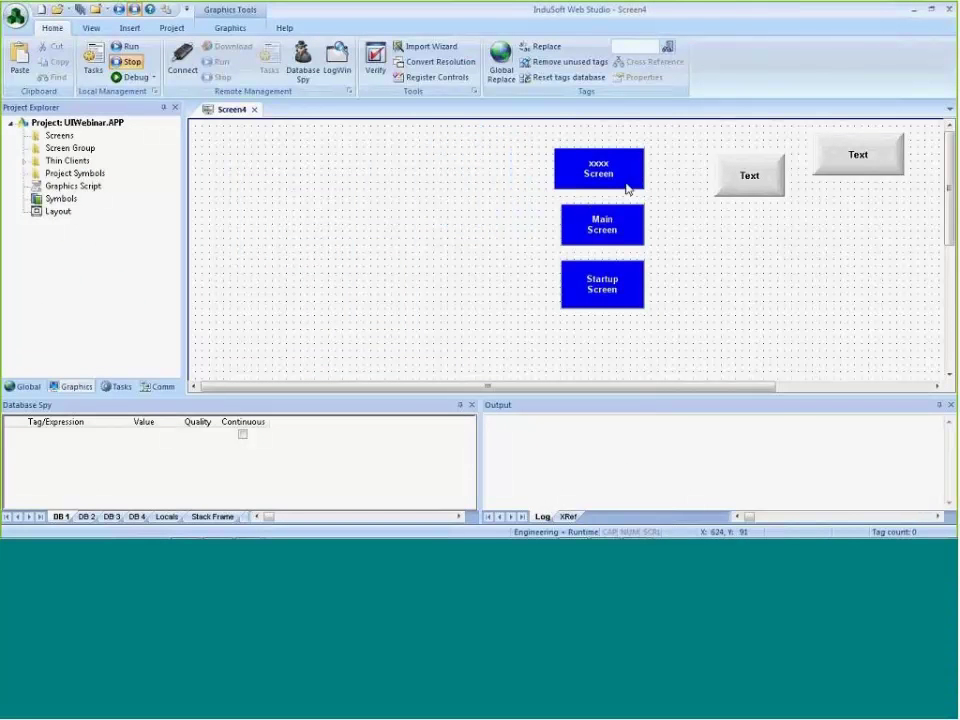
# Add a text object reading "Temperature1: ######" in the empty area beside the blue buttons, at about X 93, Y 46
pyautogui.click(624, 238)
pyautogui.click(500, 245)
pyautogui.click(232, 28)
pyautogui.click(340, 46)
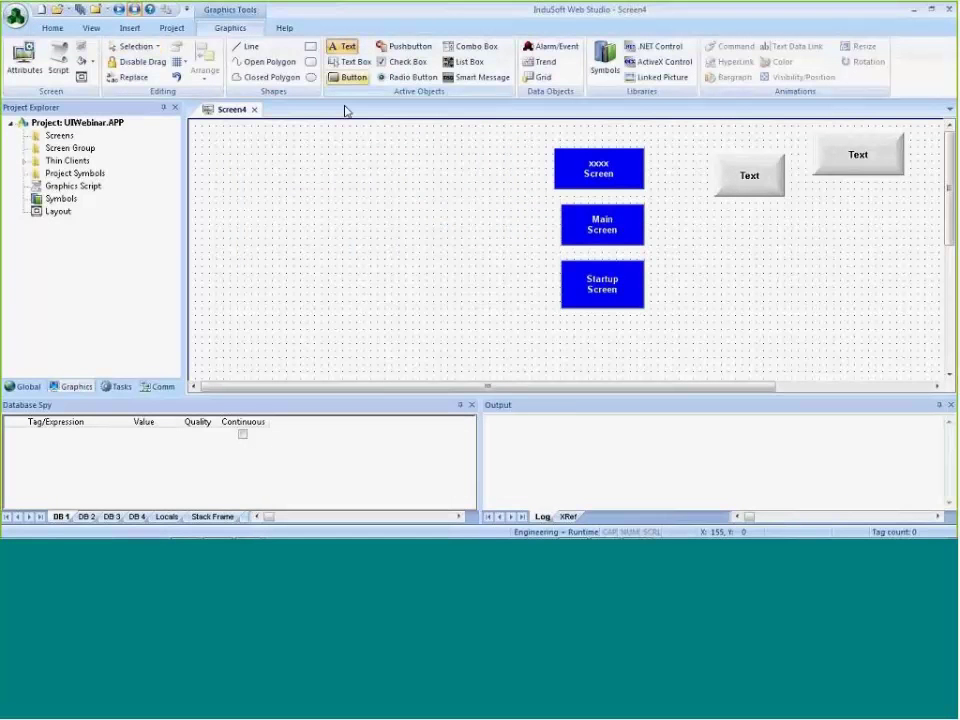
pyautogui.click(254, 155)
pyautogui.write('Te')
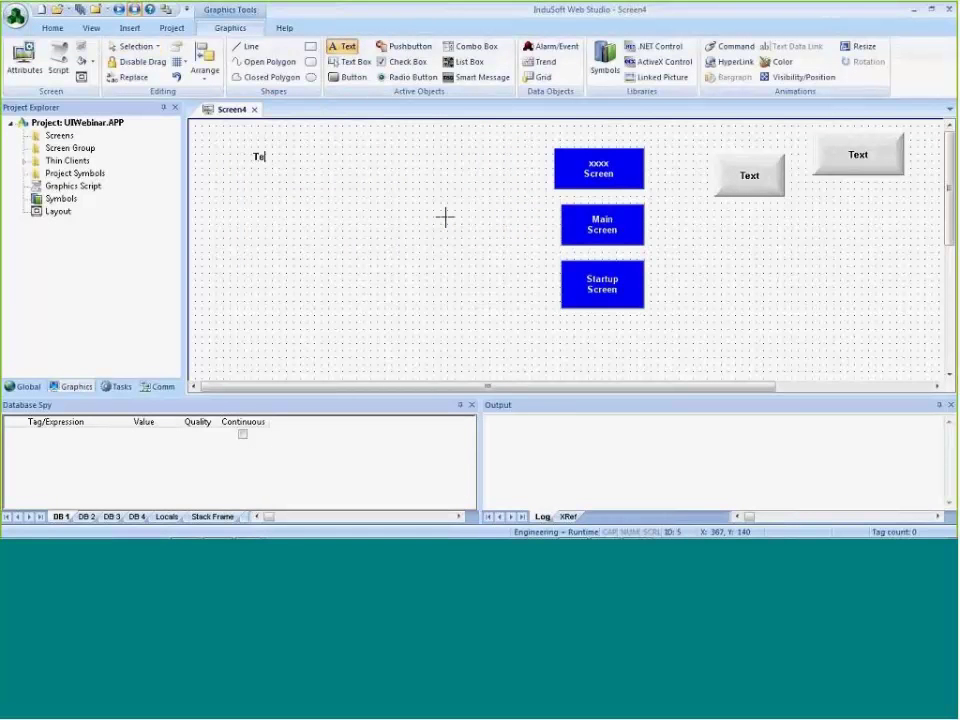
pyautogui.write('mperature1: #####')
pyautogui.press('Escape')
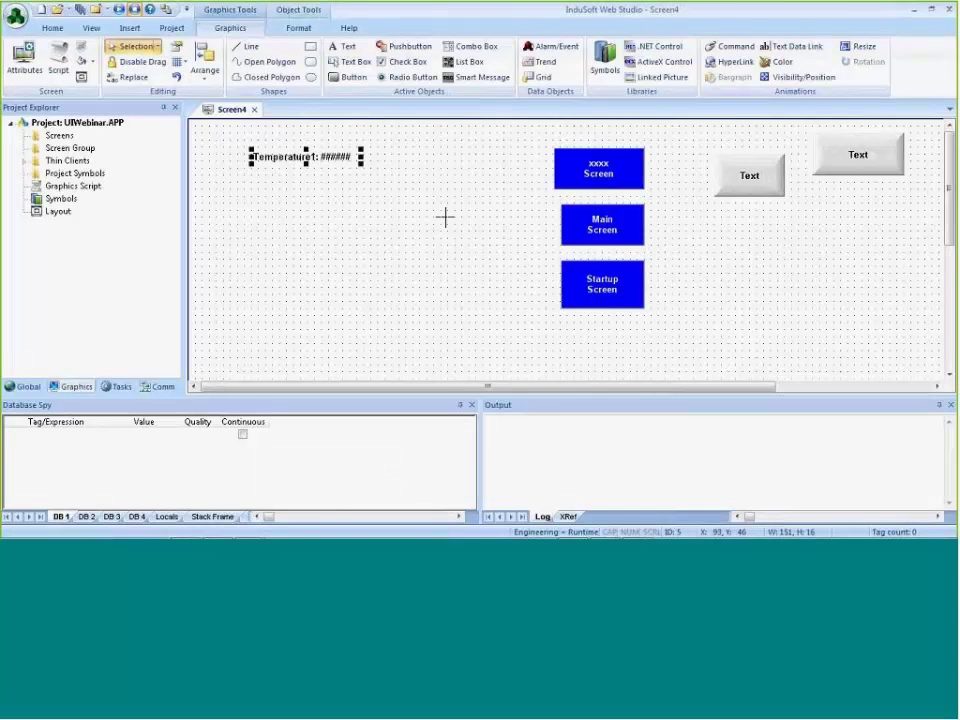
# Give the Temperature1 text a data link to a newly created tag Temp1 and enable input
pyautogui.doubleClick(330, 166)
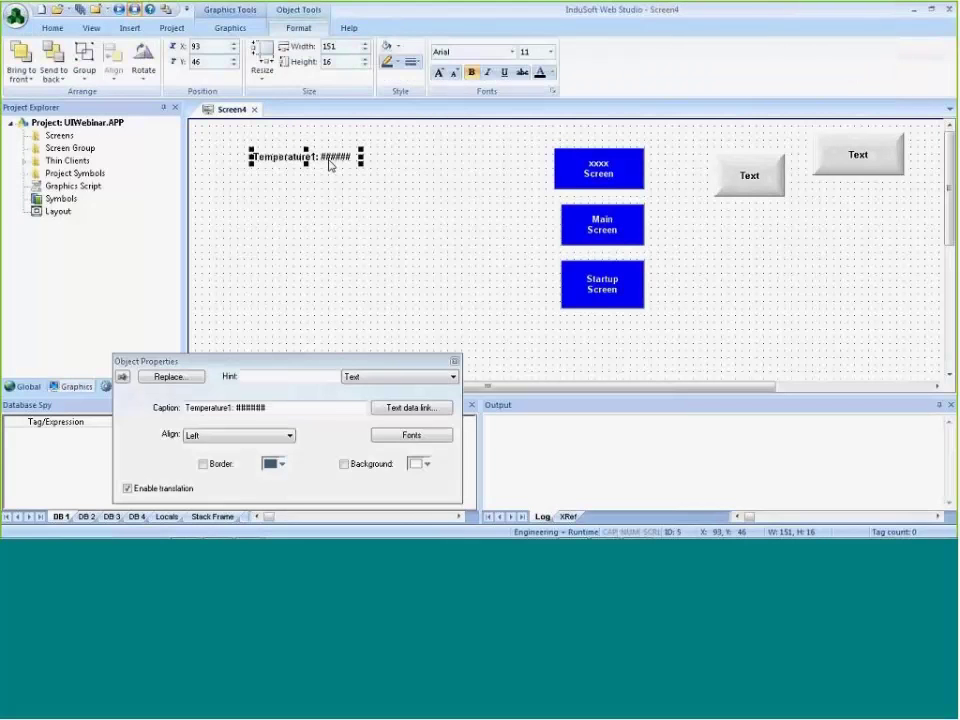
pyautogui.click(388, 408)
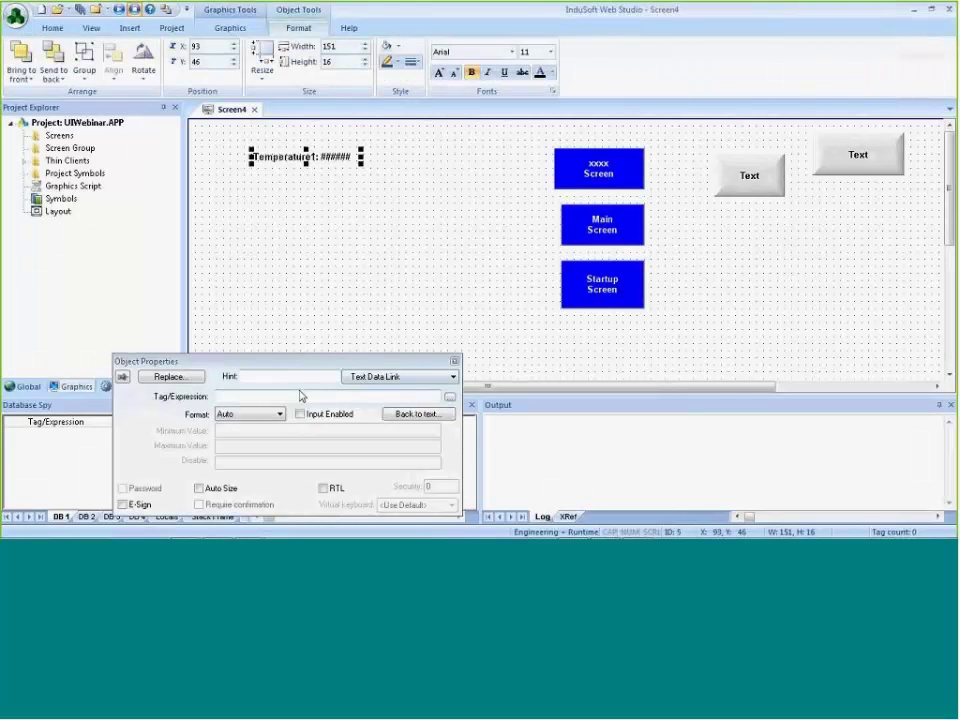
pyautogui.click(300, 396)
pyautogui.write('Temp1')
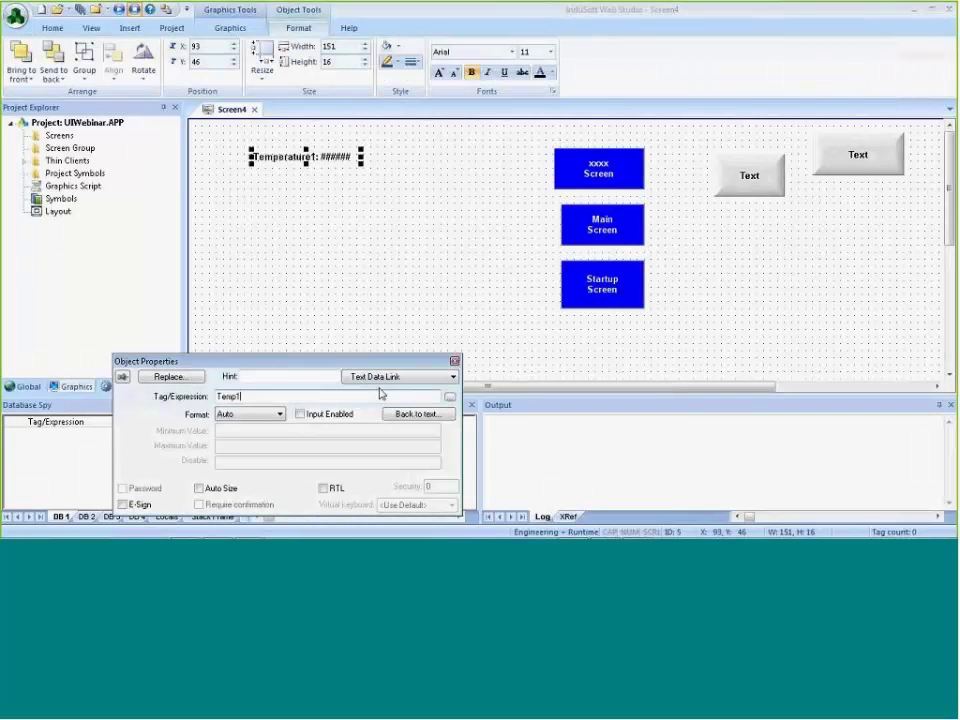
pyautogui.click(300, 413)
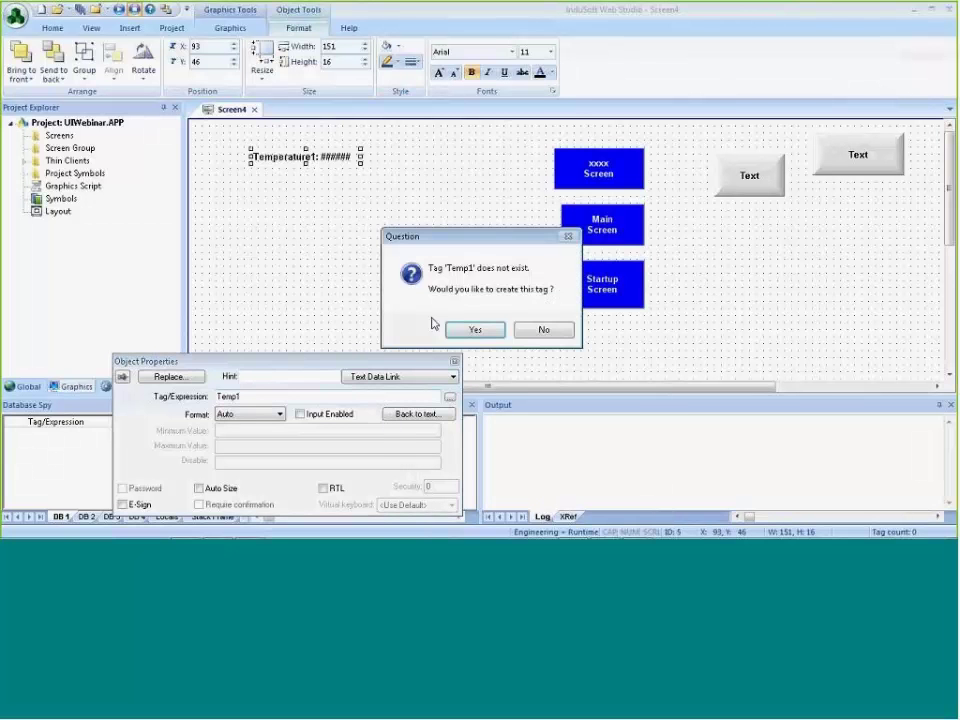
pyautogui.click(474, 330)
pyautogui.click(262, 498)
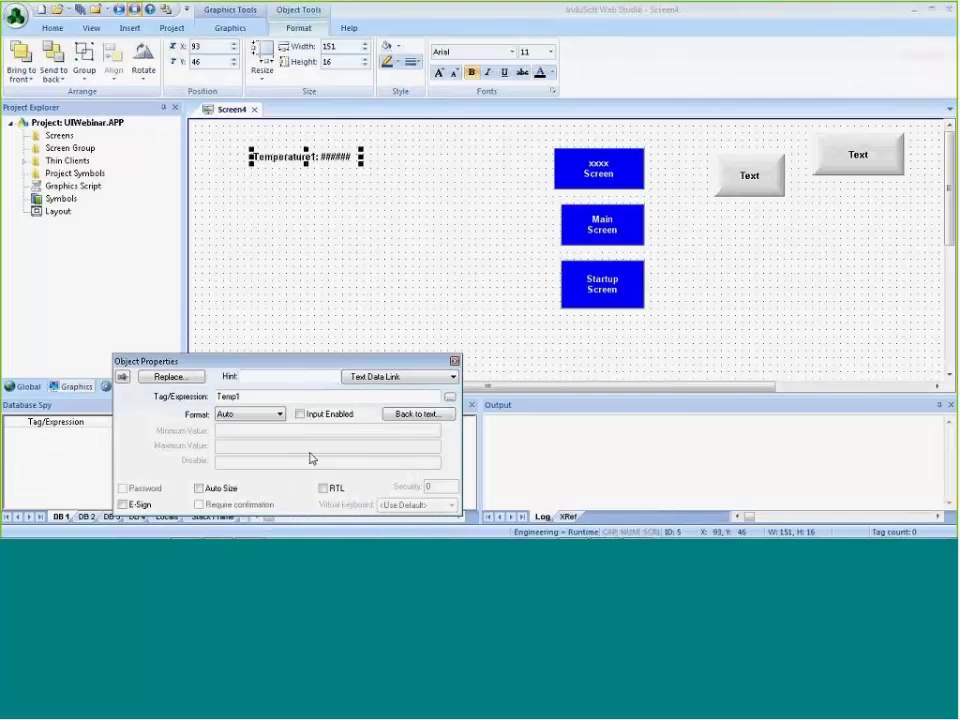
pyautogui.click(328, 415)
# Duplicate the linked Temperature1 text, link the copy to a newly created tag Temp2, and close its properties
pyautogui.click(298, 201)
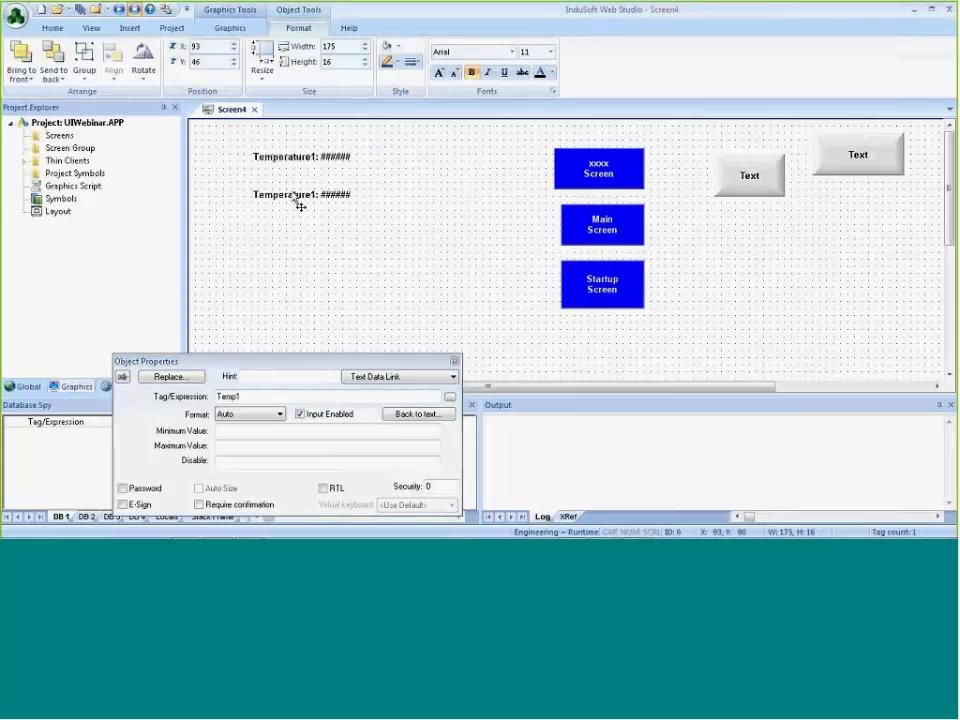
pyautogui.click(290, 157)
pyautogui.click(261, 397)
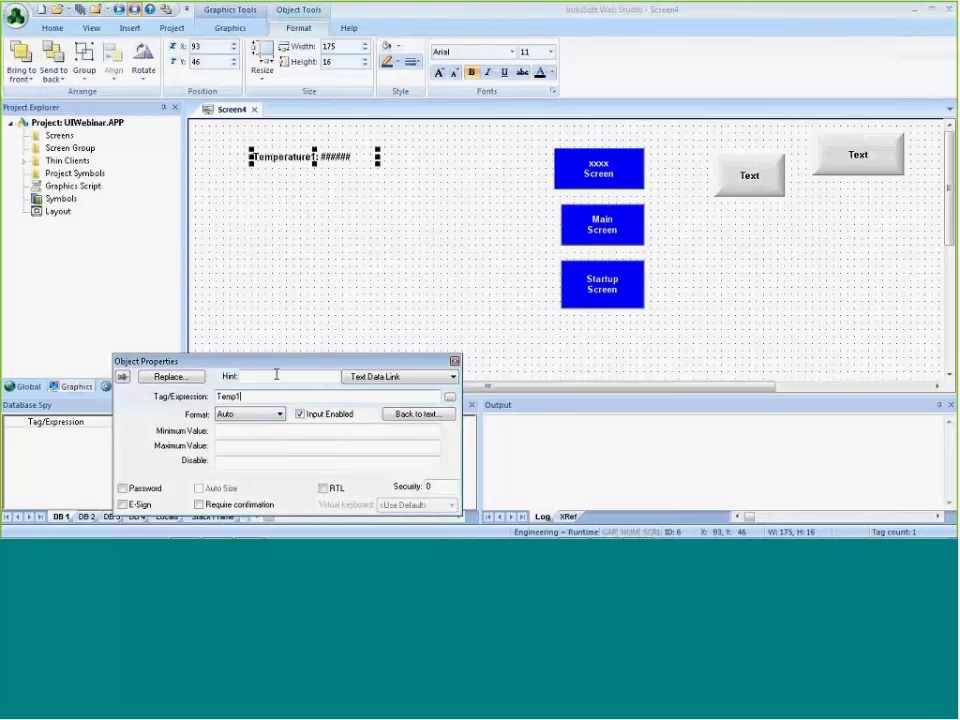
pyautogui.press('BackSpace')
pyautogui.write('2')
pyautogui.click(400, 416)
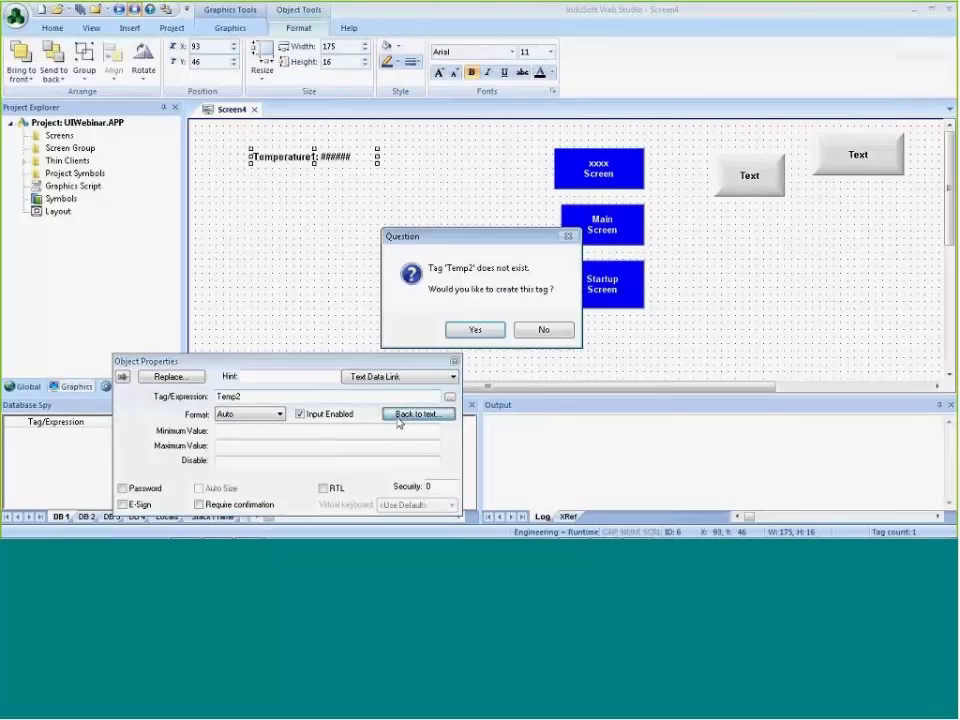
pyautogui.click(474, 331)
pyautogui.click(256, 497)
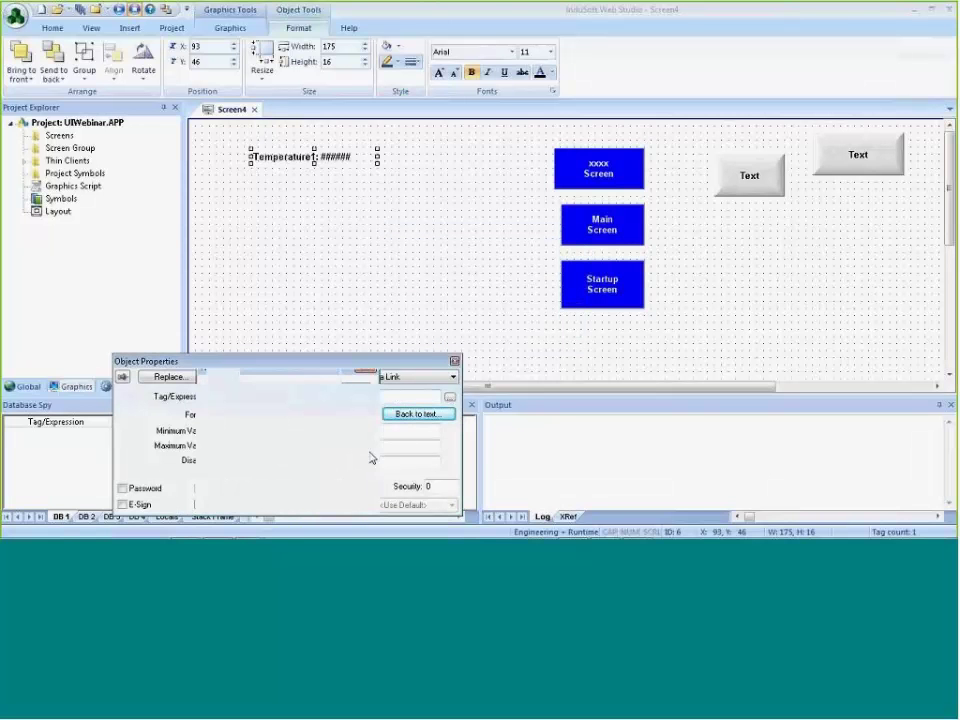
pyautogui.click(417, 414)
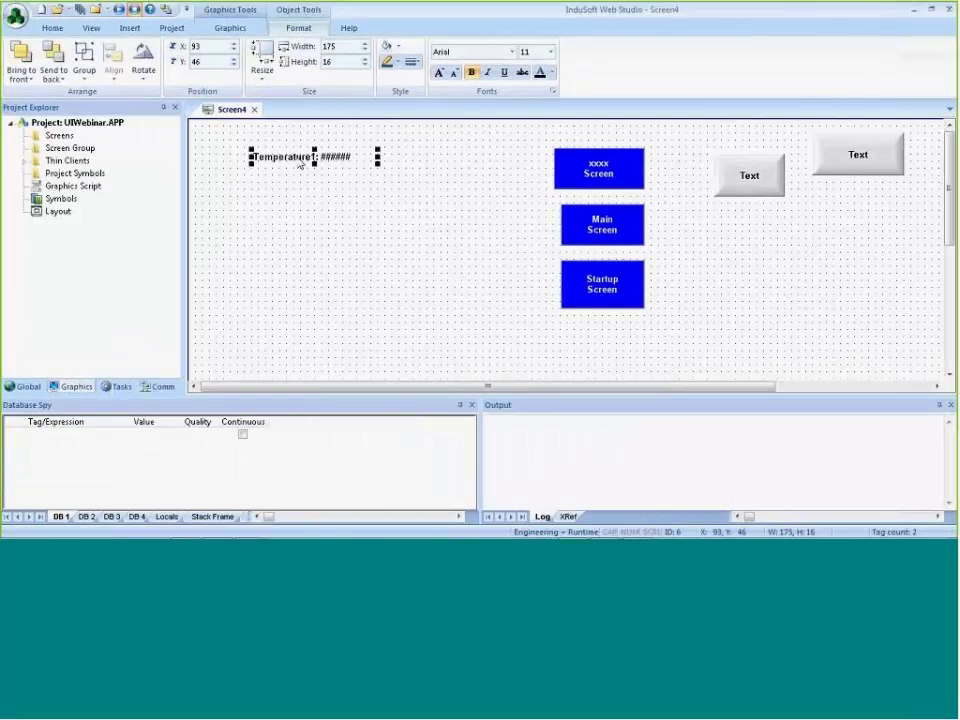
# Place the copied text below the original at about X 90, Y 100 and change its caption to "Temperature2: ######"
pyautogui.moveTo(300, 165); pyautogui.dragTo(310, 203)
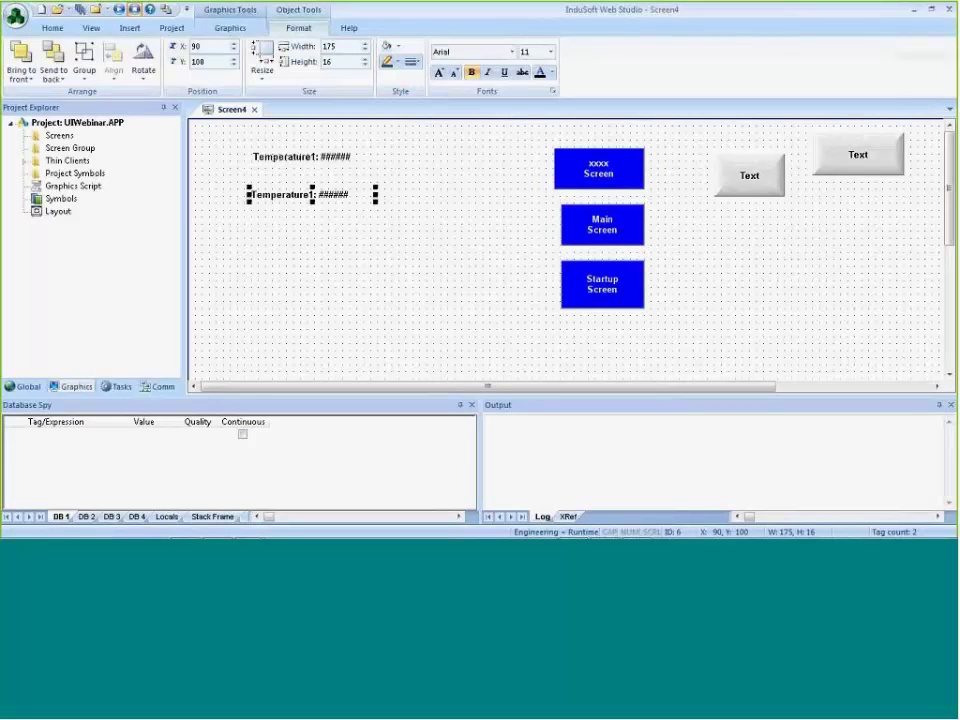
pyautogui.doubleClick(300, 157)
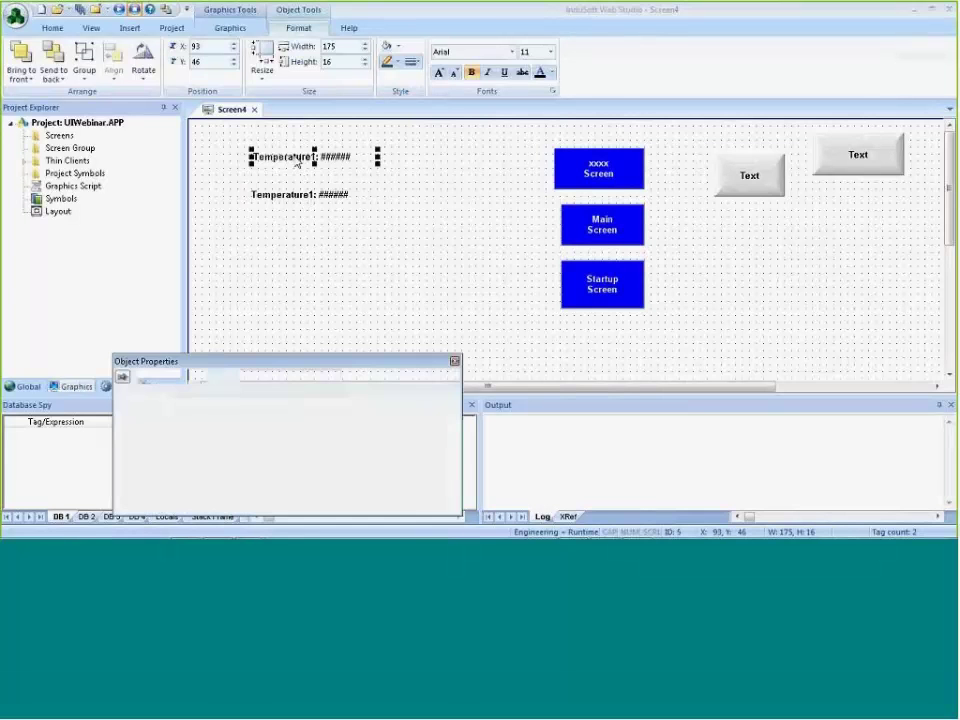
pyautogui.click(291, 196)
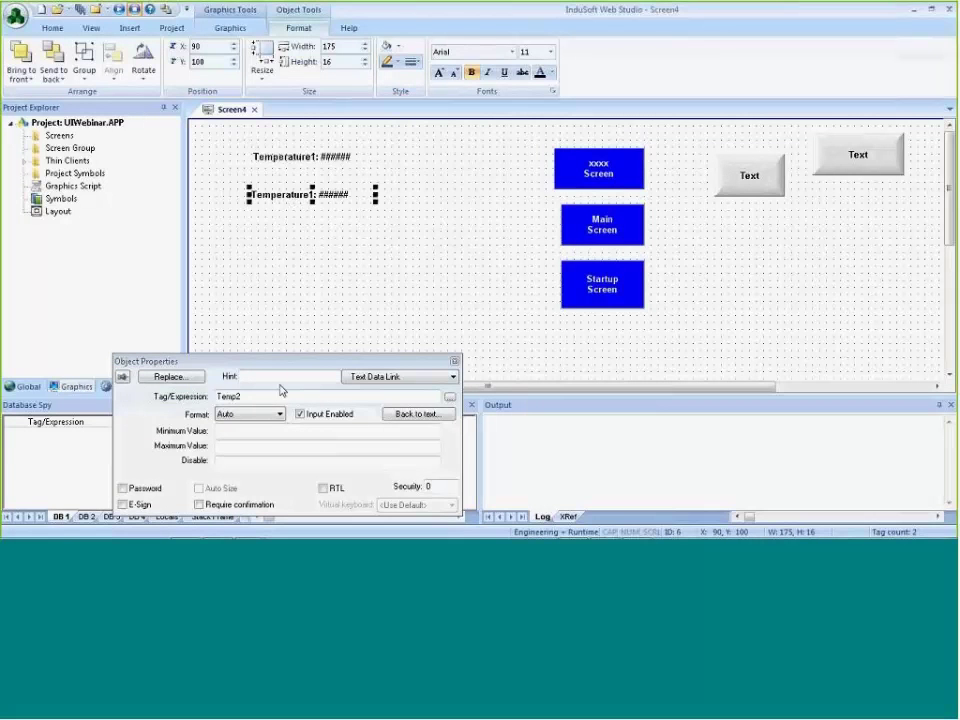
pyautogui.click(400, 414)
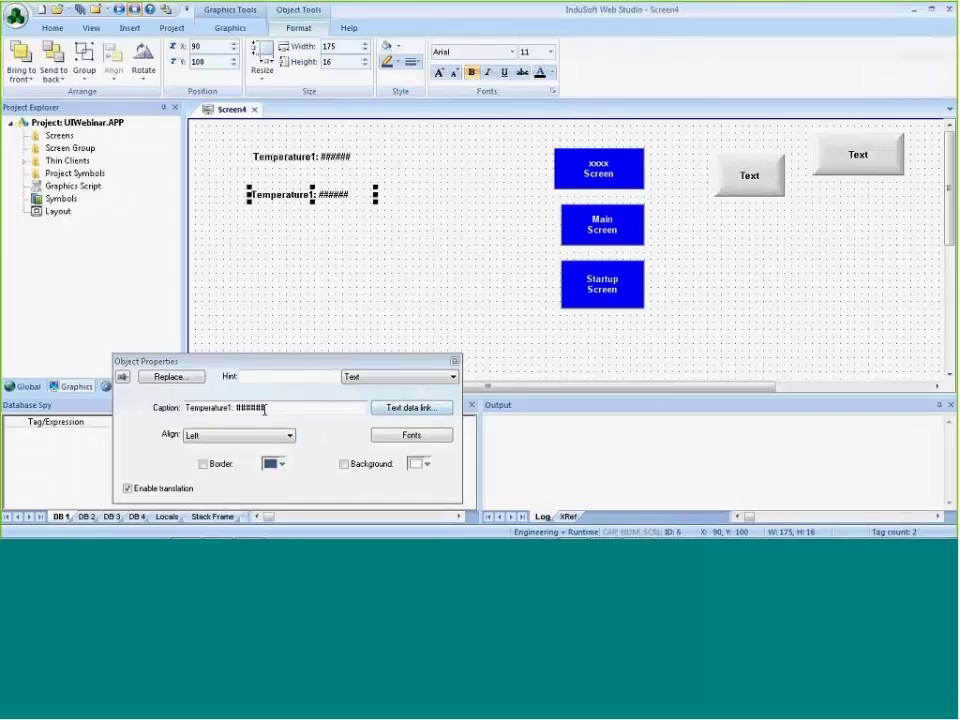
pyautogui.click(306, 399)
pyautogui.press('BackSpace')
pyautogui.write('2')
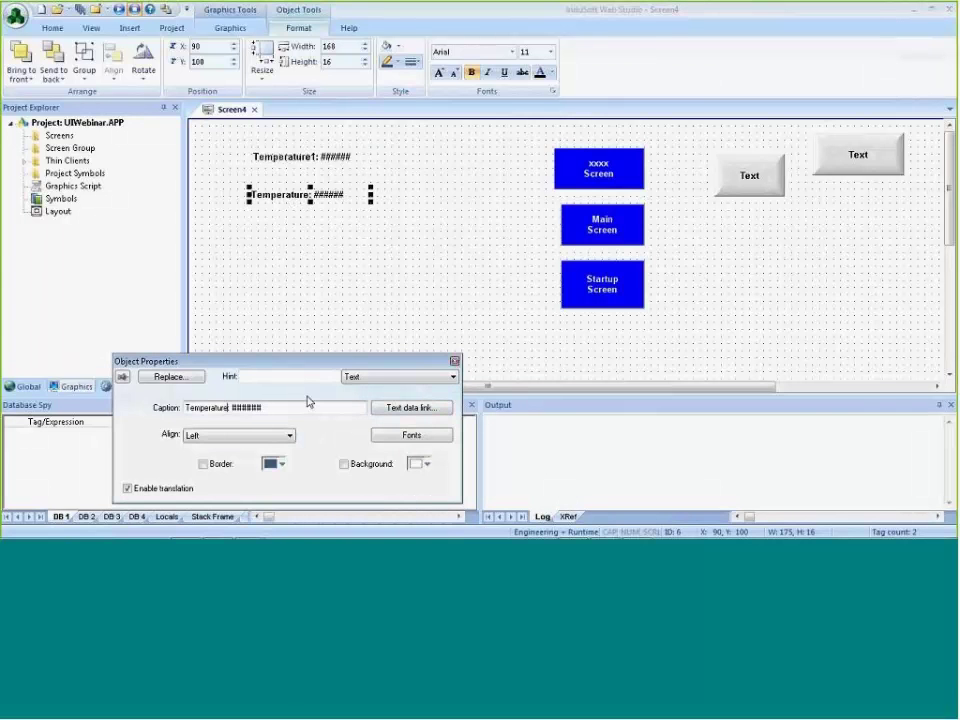
pyautogui.click(318, 279)
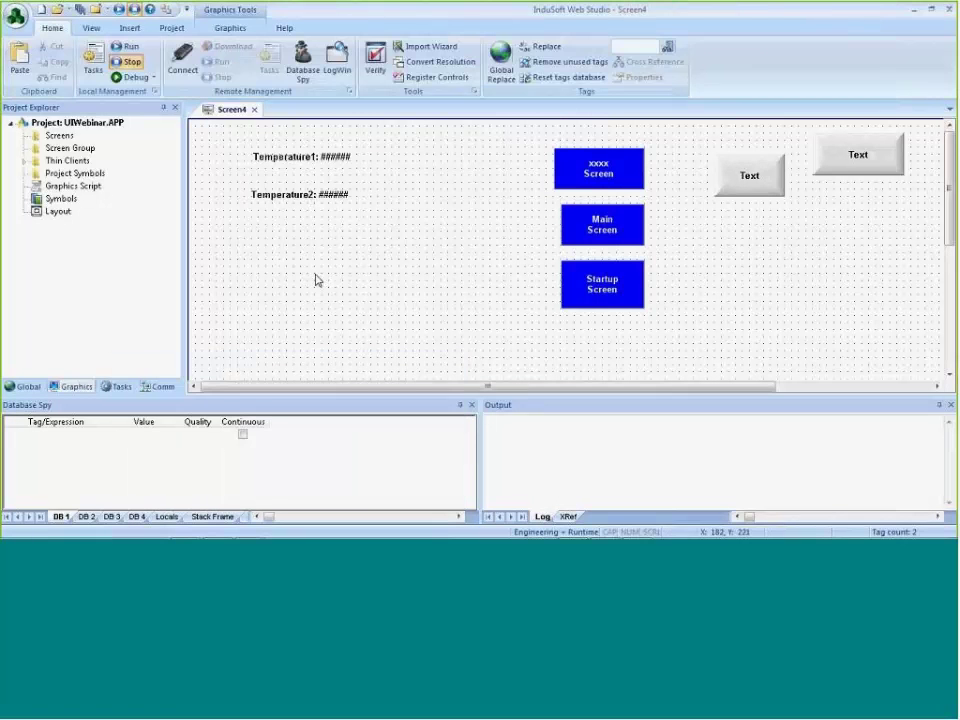
# Duplicate the Temperature2 text directly below itself at about X 90, Y 150
pyautogui.click(290, 198)
pyautogui.moveTo(290, 198); pyautogui.dragTo(294, 238)
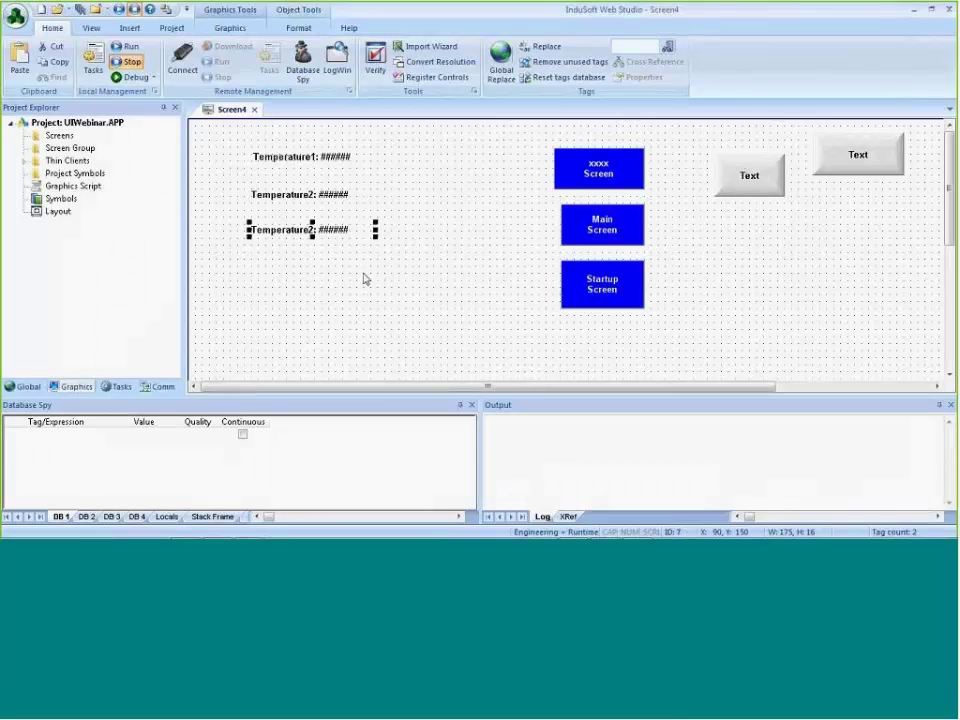
pyautogui.click(317, 253)
# Run the screen and enter 123 for Temperature1 and 456 for the first Temperature2 input
pyautogui.rightClick(382, 178)
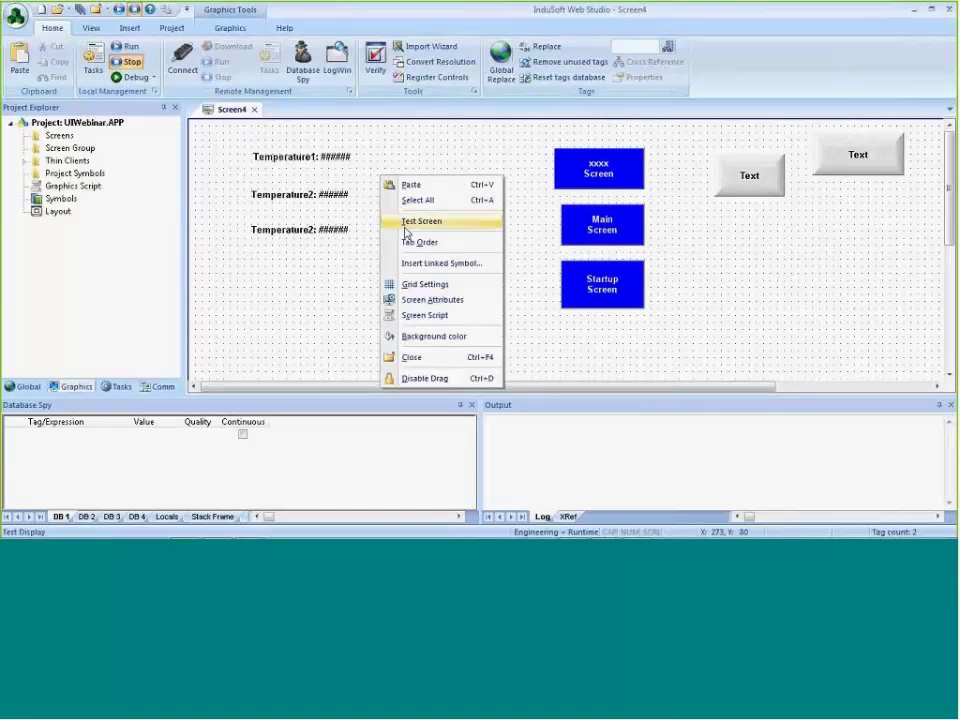
pyautogui.click(343, 271)
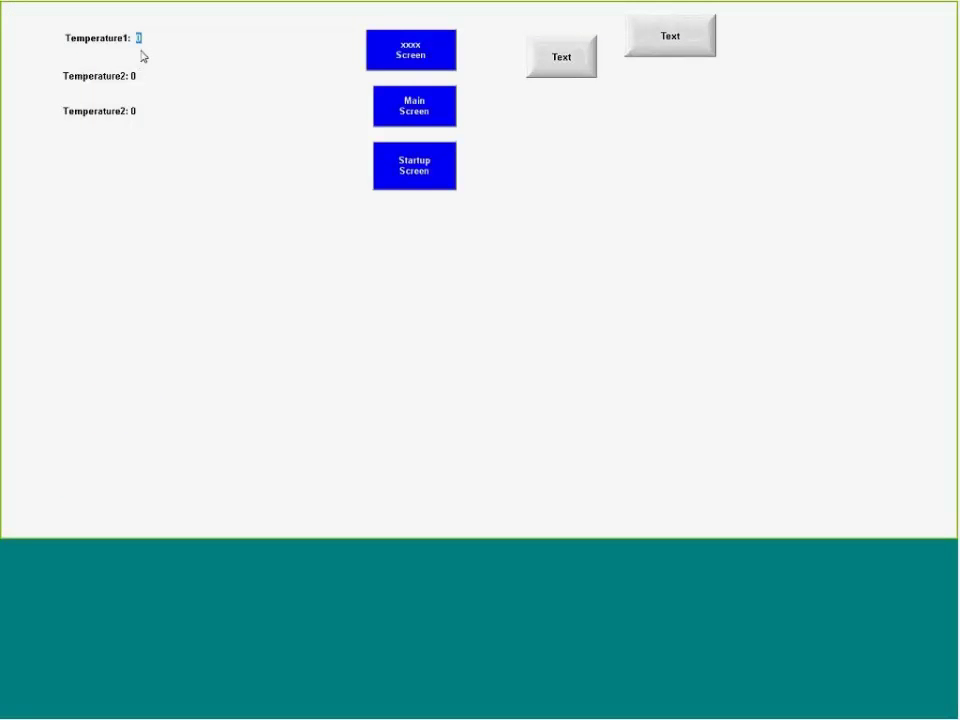
pyautogui.write('123')
pyautogui.press('Return')
pyautogui.click(148, 75)
pyautogui.write('456')
pyautogui.press('Return')
# Tab through the temperature inputs on the running screen to check their order, and return to the screen editor
pyautogui.press('Tab')
pyautogui.press('Tab')
pyautogui.press('Tab')
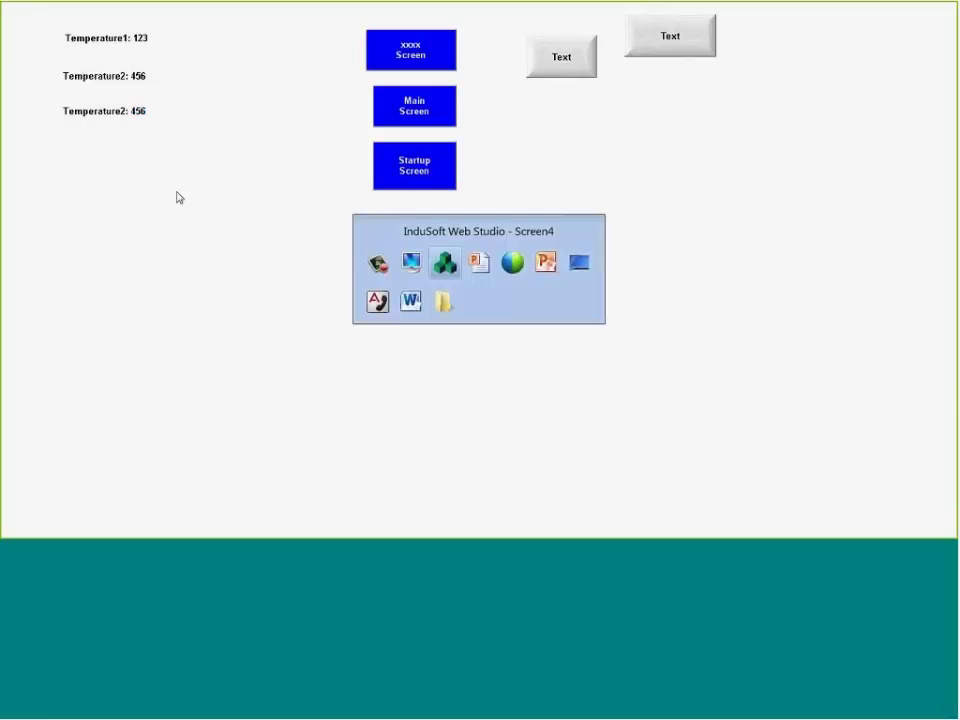
pyautogui.hotkey('alt', 'F4')
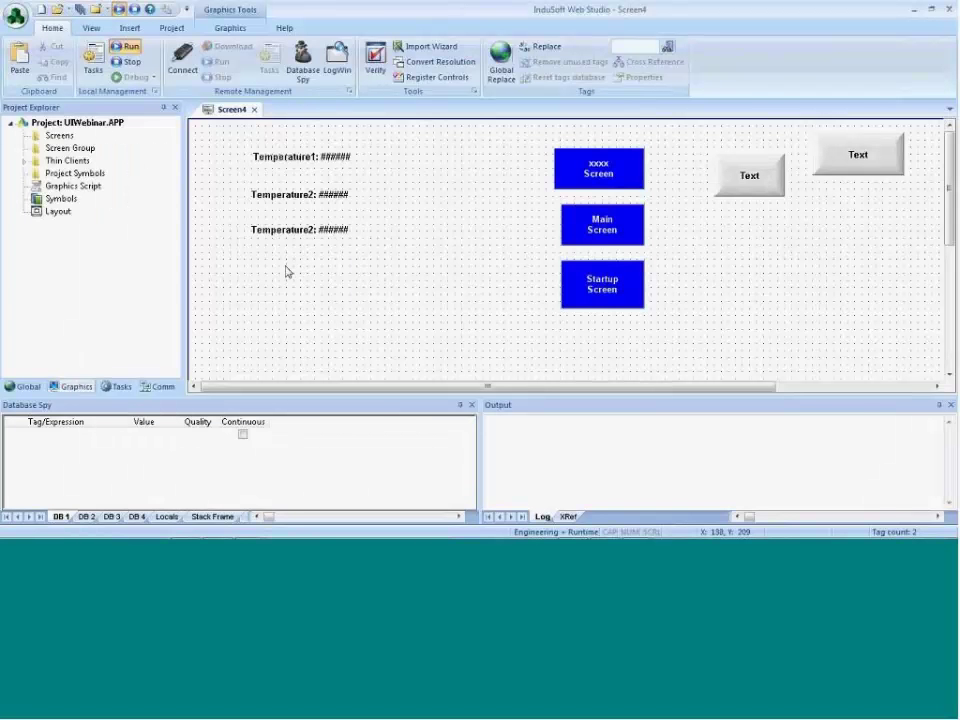
# Set the tab order to middle Temperature2 as 1, Temperature1 as 2 and lower Temperature2 as 3, and leave tab order mode
pyautogui.rightClick(409, 181)
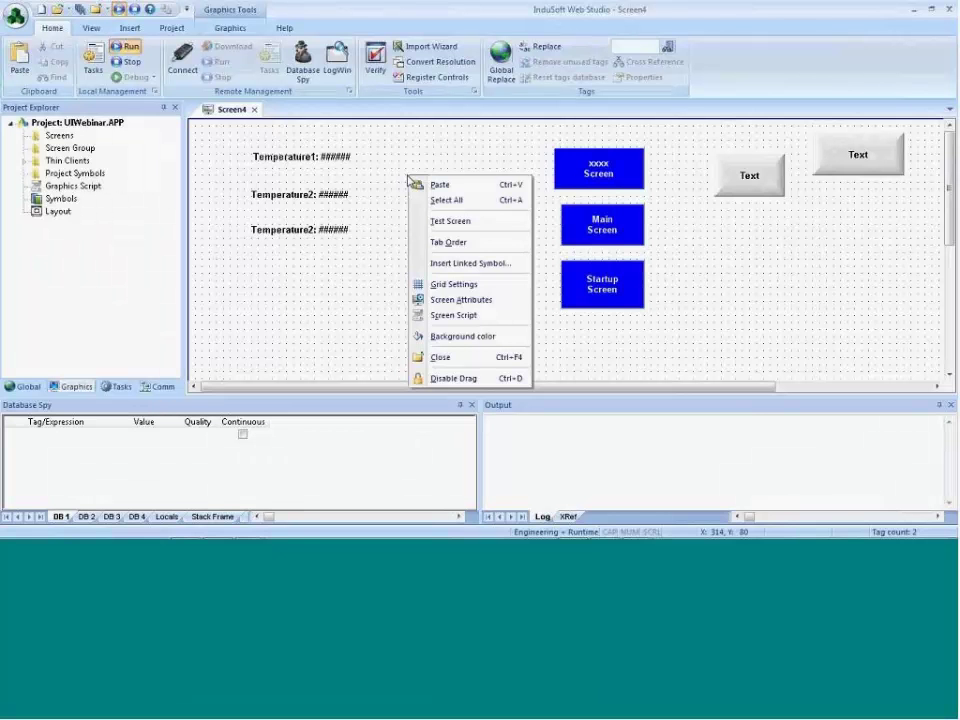
pyautogui.click(437, 243)
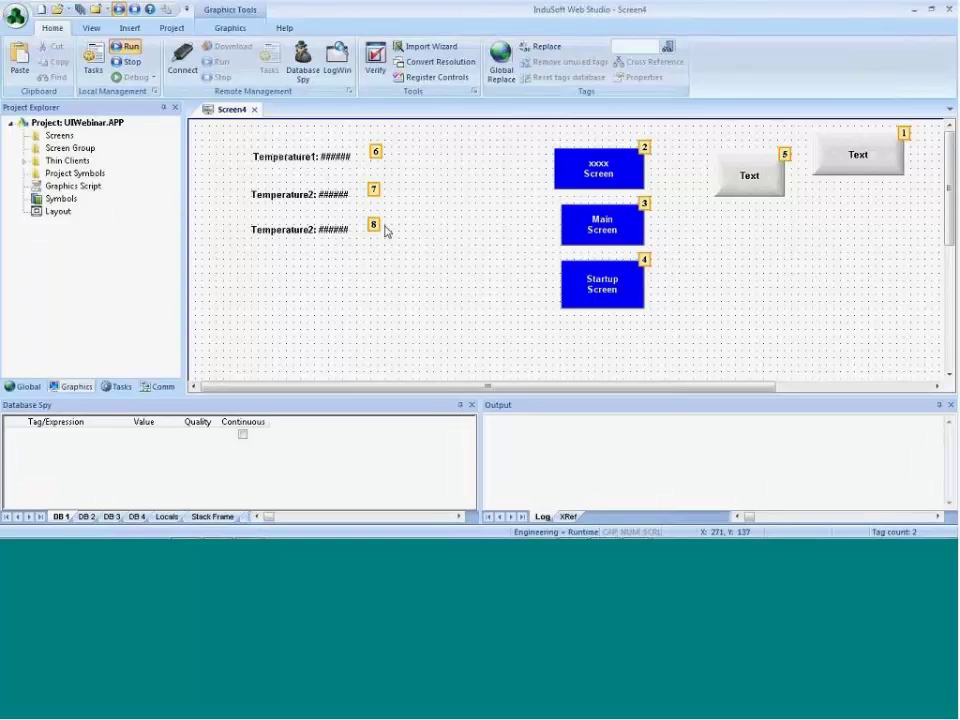
pyautogui.click(375, 195)
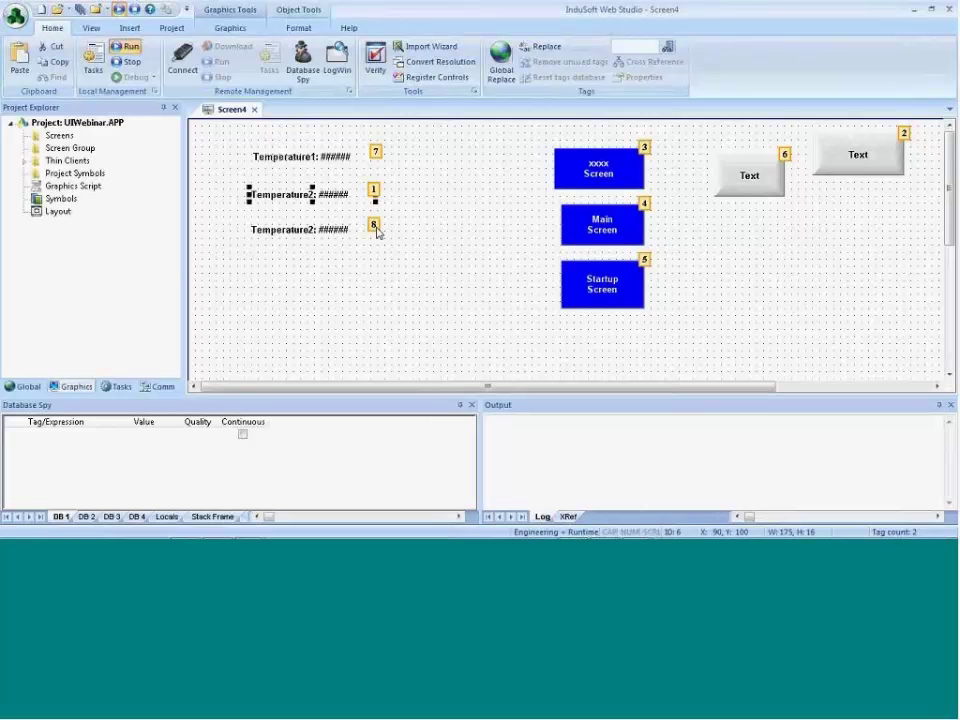
pyautogui.click(376, 153)
pyautogui.click(374, 228)
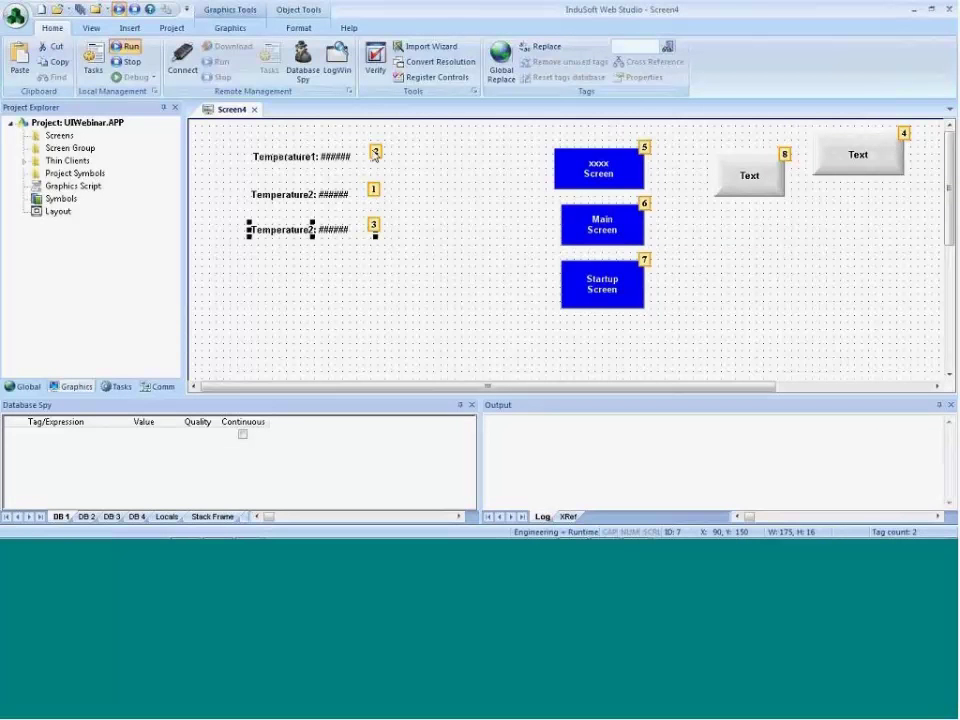
pyautogui.rightClick(319, 265)
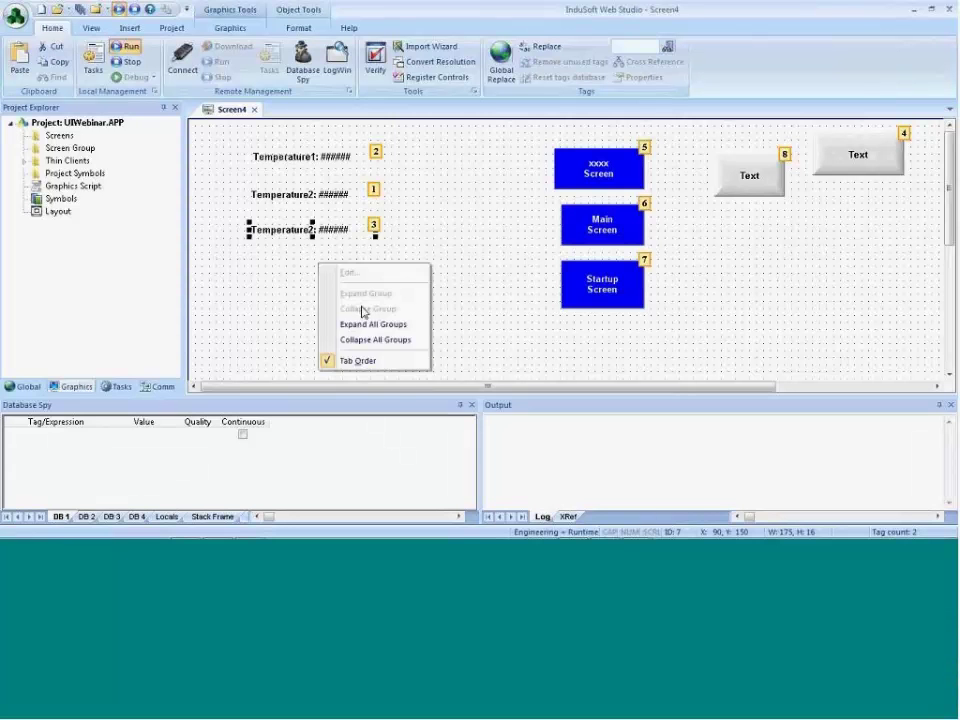
pyautogui.click(350, 361)
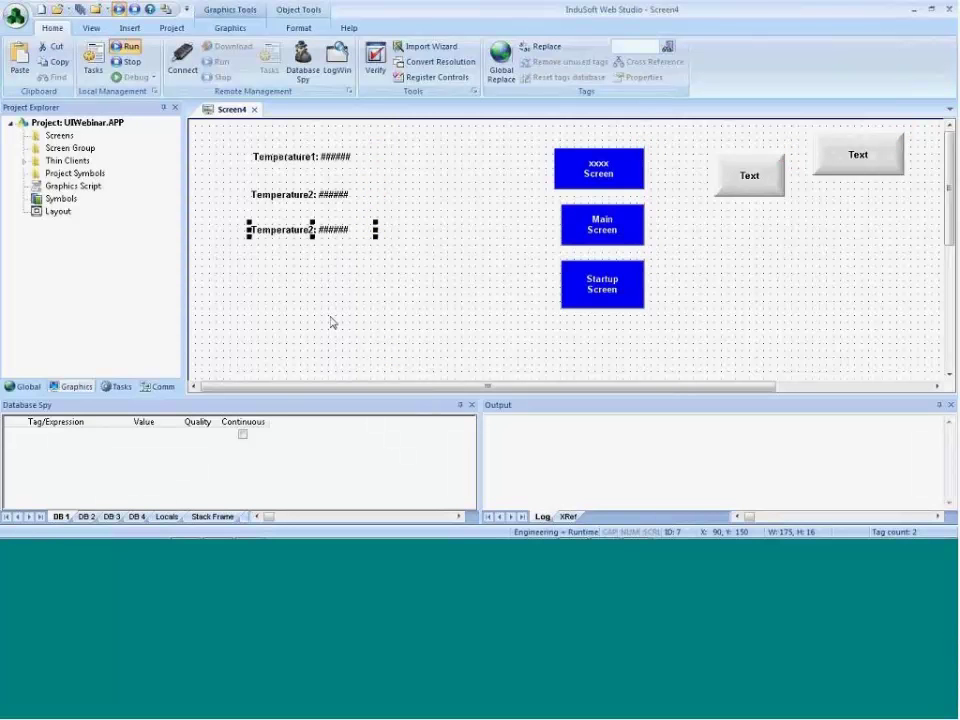
# Test the new tab order on the running screen starting from the first Temperature2 input, and return to the editor
pyautogui.click(129, 55)
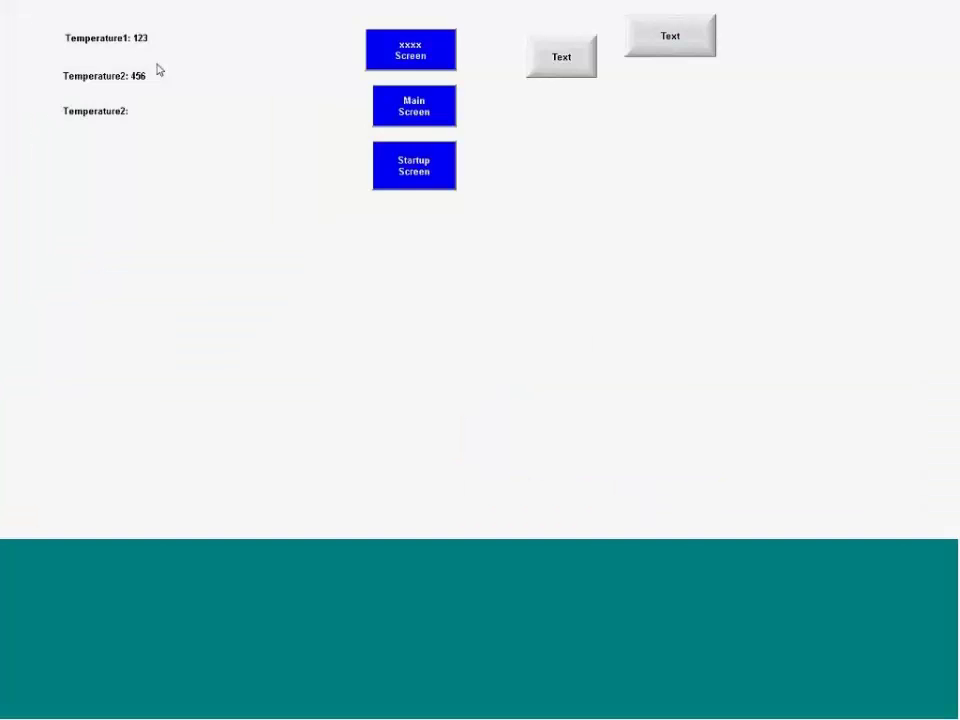
pyautogui.click(140, 77)
pyautogui.press('Tab')
pyautogui.press('Tab')
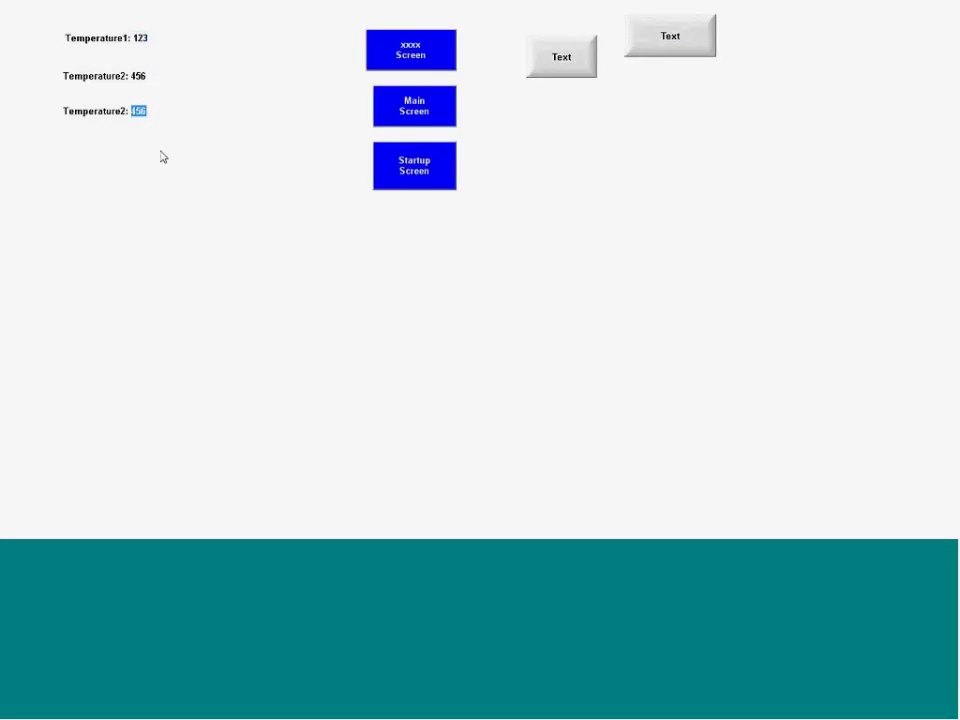
pyautogui.hotkey('alt', 'F4')
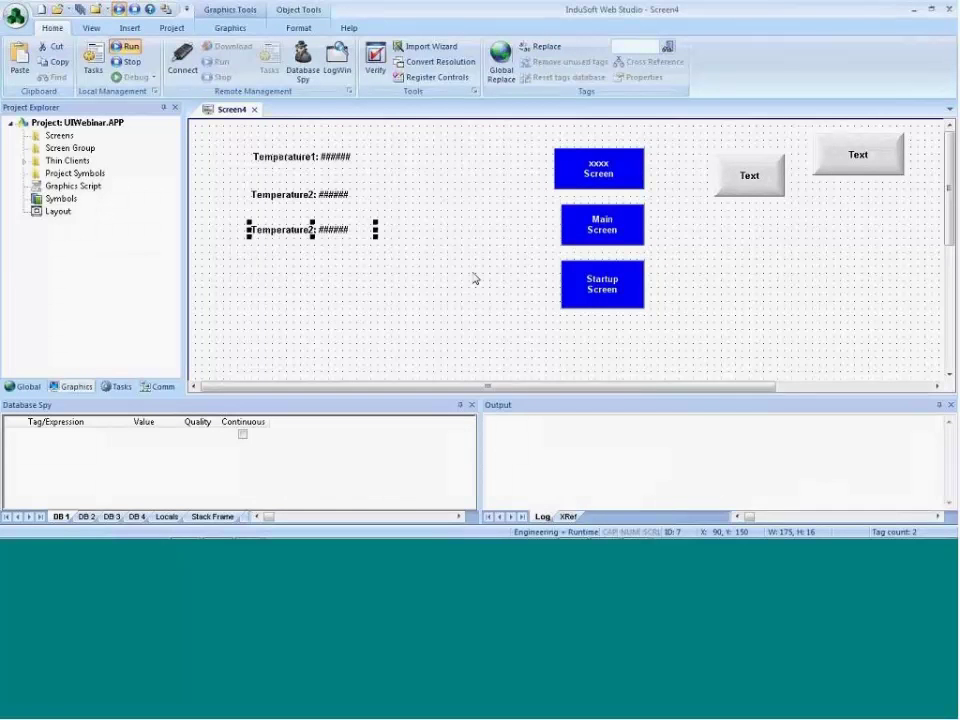
# Select both Temperature2 texts and group them
pyautogui.click(364, 285)
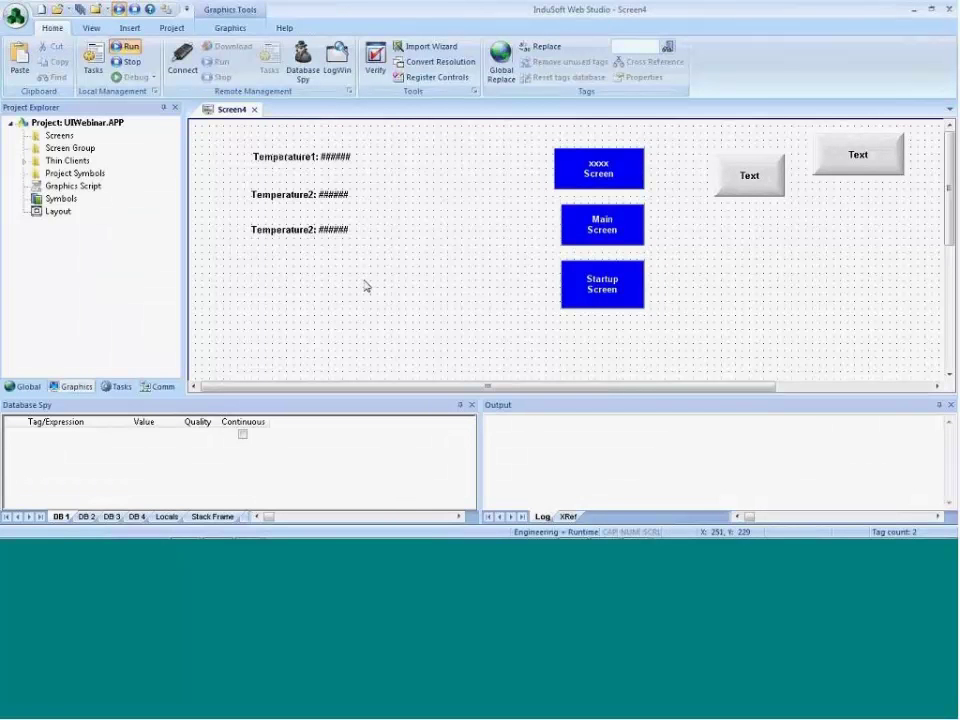
pyautogui.click(285, 234)
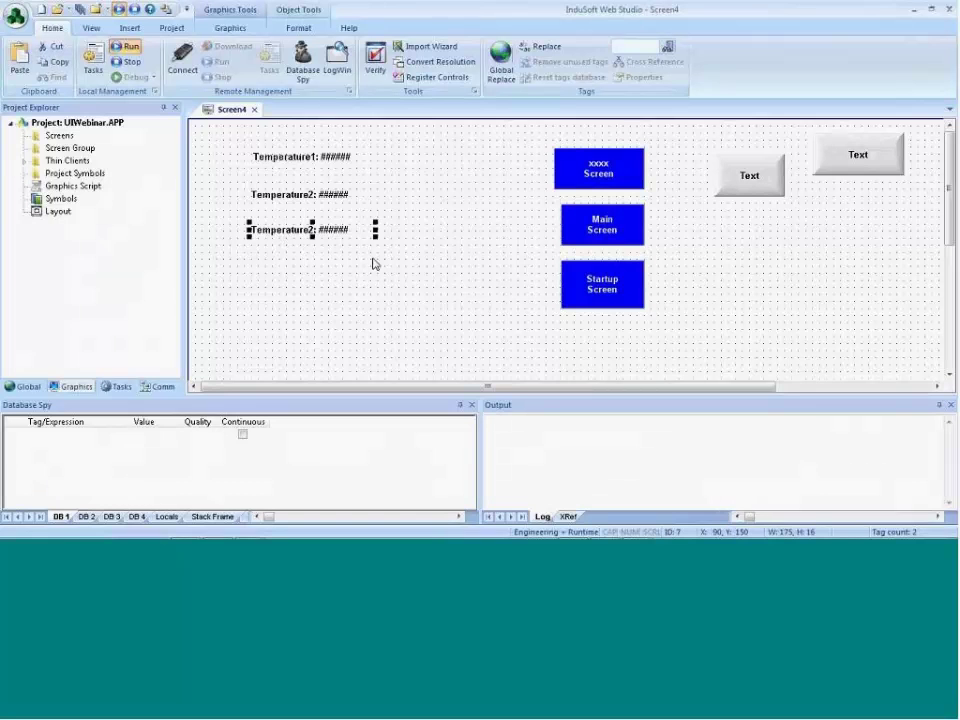
pyautogui.keyDown('shift'); pyautogui.click(291, 199); pyautogui.keyUp('shift')
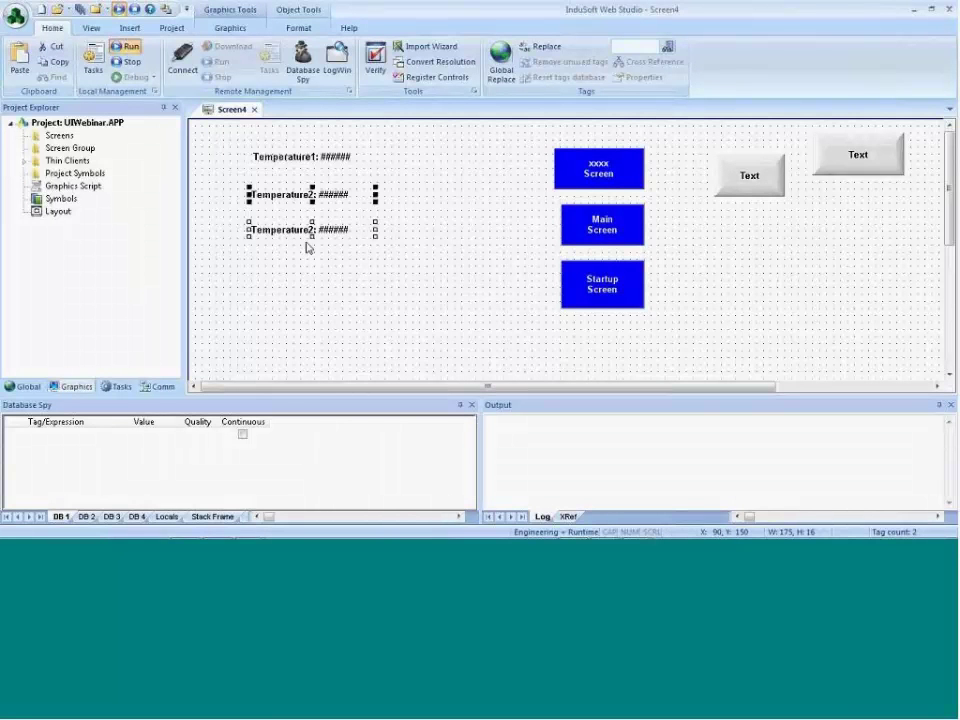
pyautogui.rightClick(299, 196)
# Reorder the tab sequence with the upper grouped text as 7.2, the lower as 7.1 and Temperature1 as 2, and leave tab order mode
pyautogui.rightClick(419, 247)
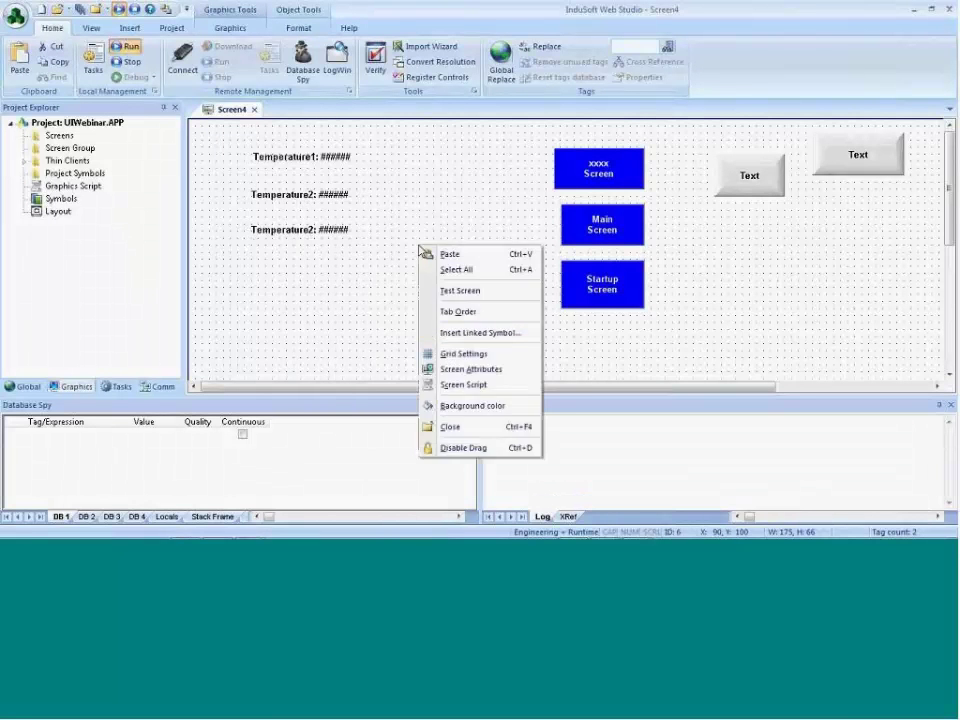
pyautogui.click(458, 311)
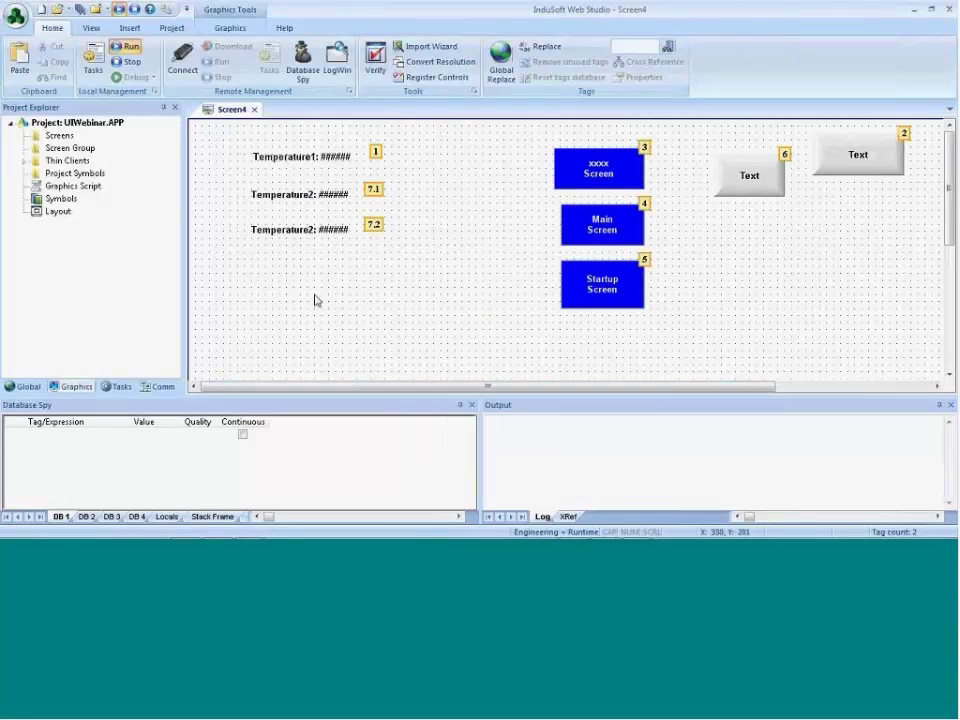
pyautogui.click(375, 194)
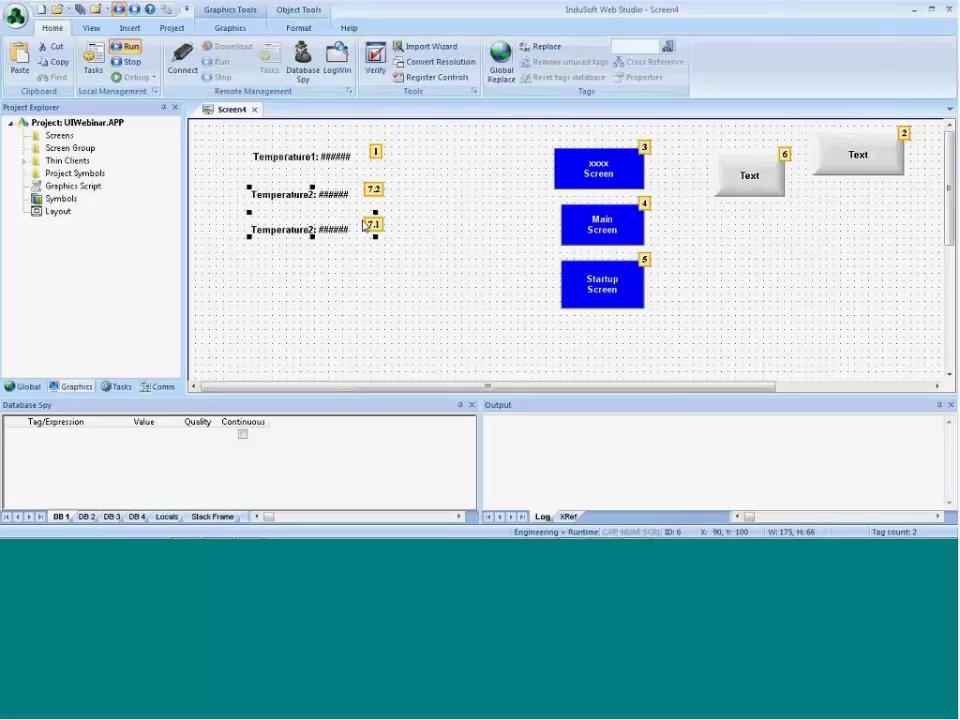
pyautogui.click(375, 153)
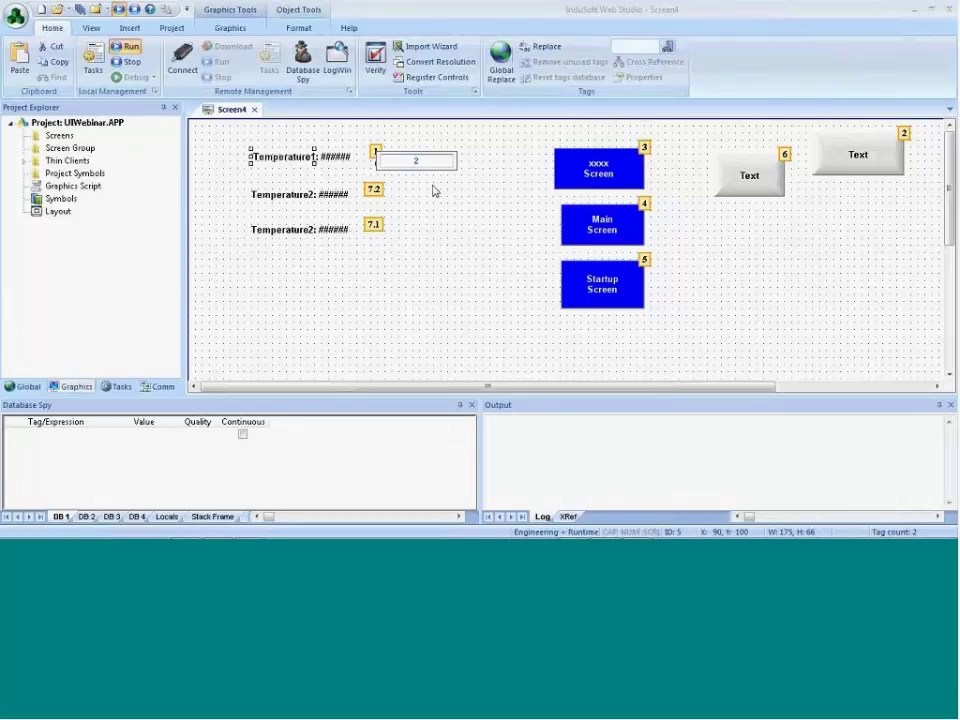
pyautogui.press('Return')
pyautogui.rightClick(428, 189)
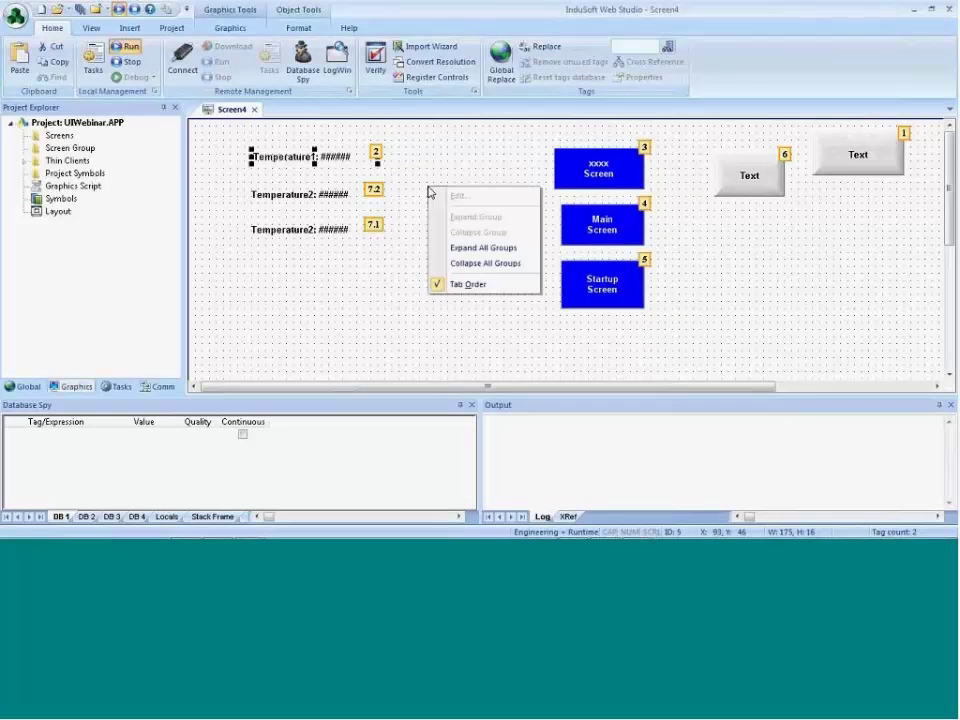
pyautogui.click(470, 285)
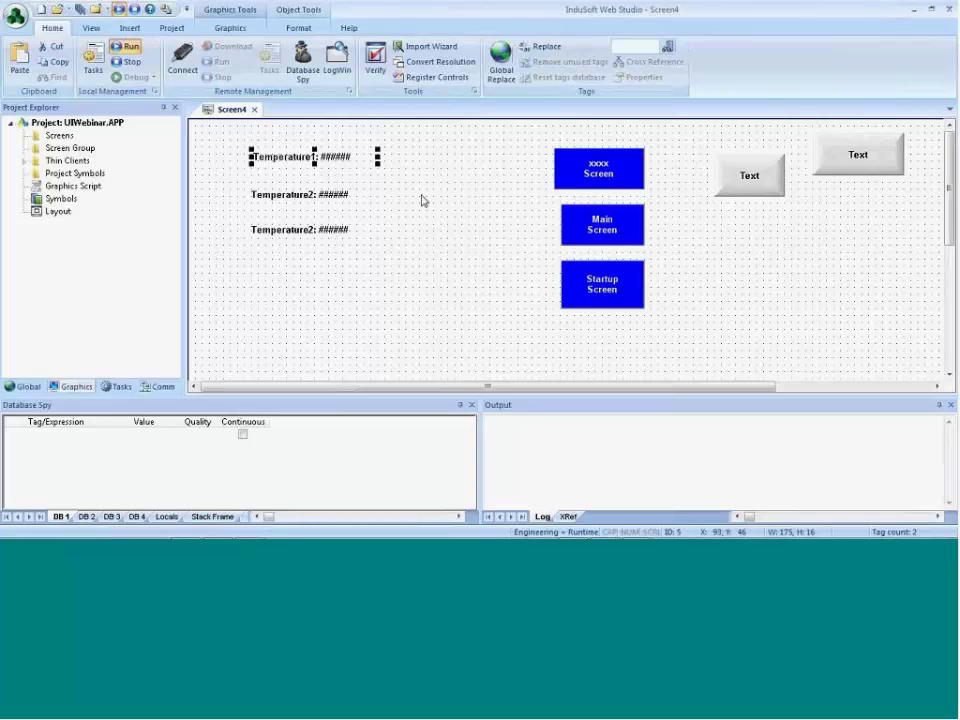
# Examine the Enable Focus option in the command configuration of the smaller gray Text button, and close it without changes
pyautogui.click(760, 190)
pyautogui.doubleClick(760, 193)
pyautogui.moveTo(284, 361); pyautogui.dragTo(305, 220)
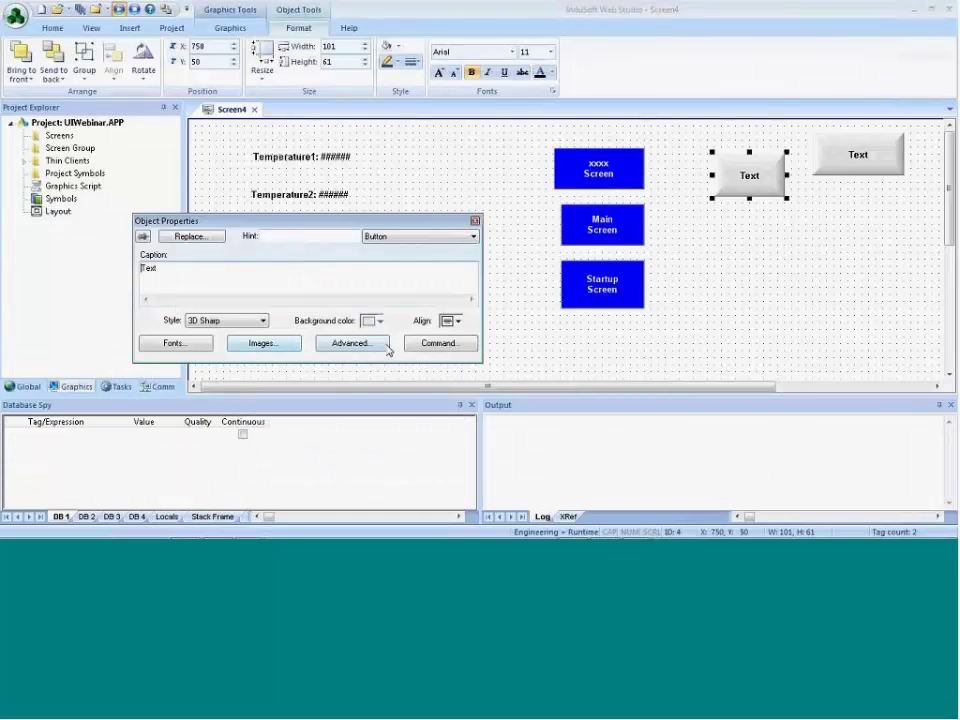
pyautogui.click(439, 344)
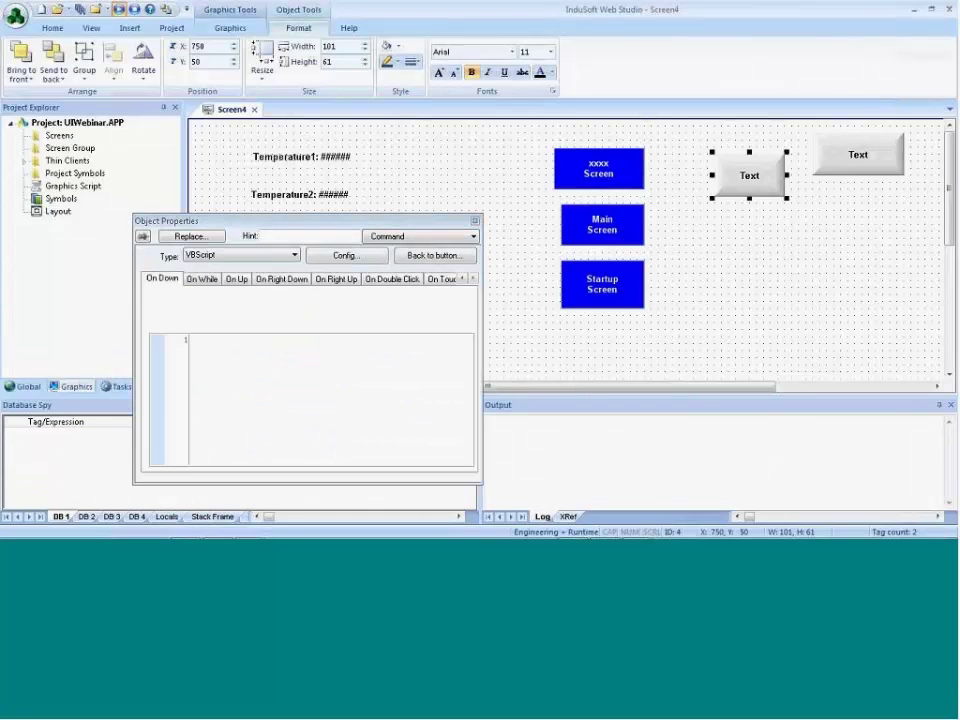
pyautogui.click(341, 258)
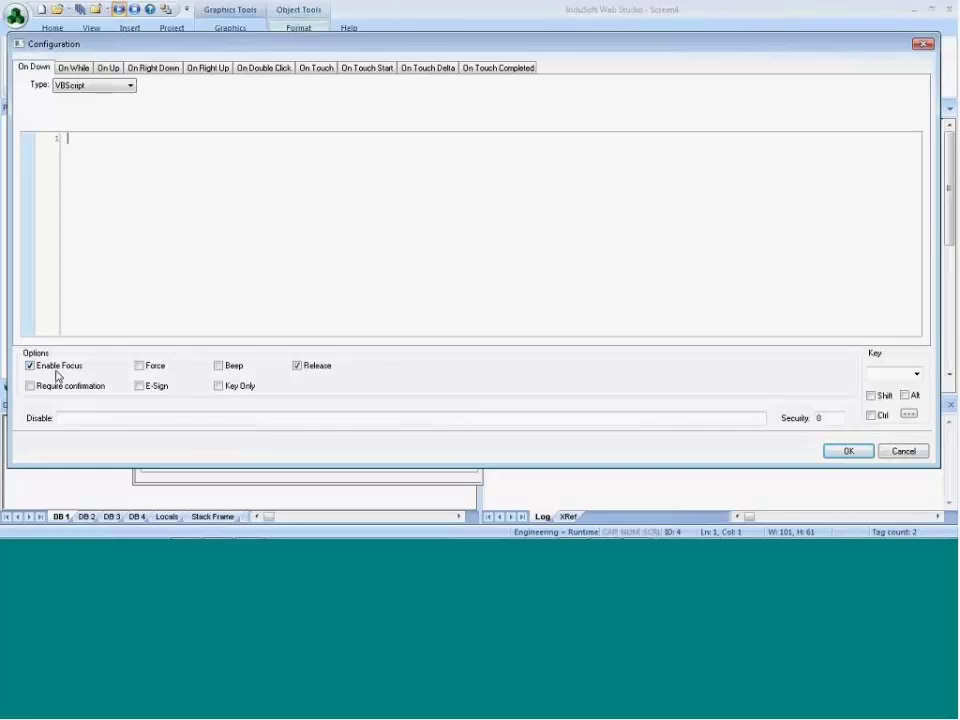
pyautogui.click(903, 451)
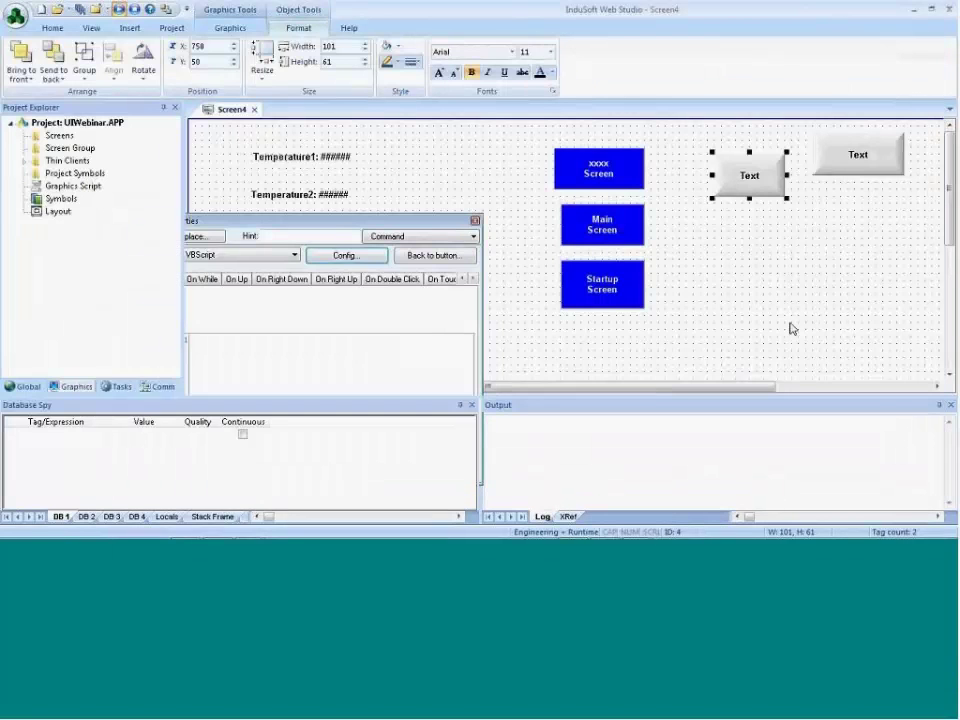
pyautogui.click(790, 328)
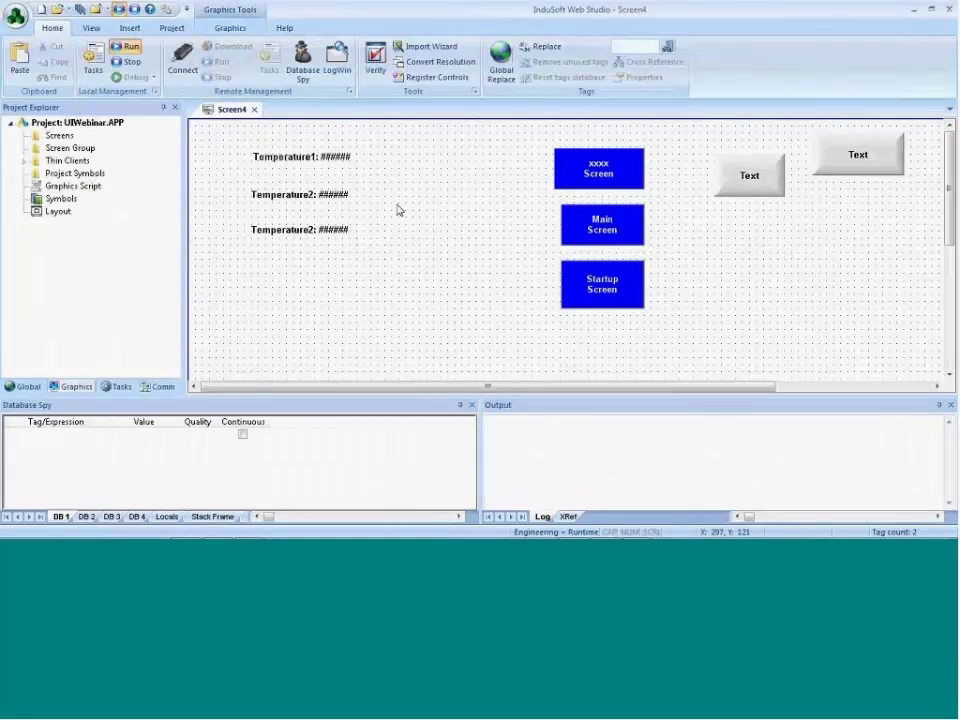
# Switch to the PowerPoint slide show at the IWS User Interface Features slide
pyautogui.hotkey('alt', 'Tab')
pyautogui.press('Tab')
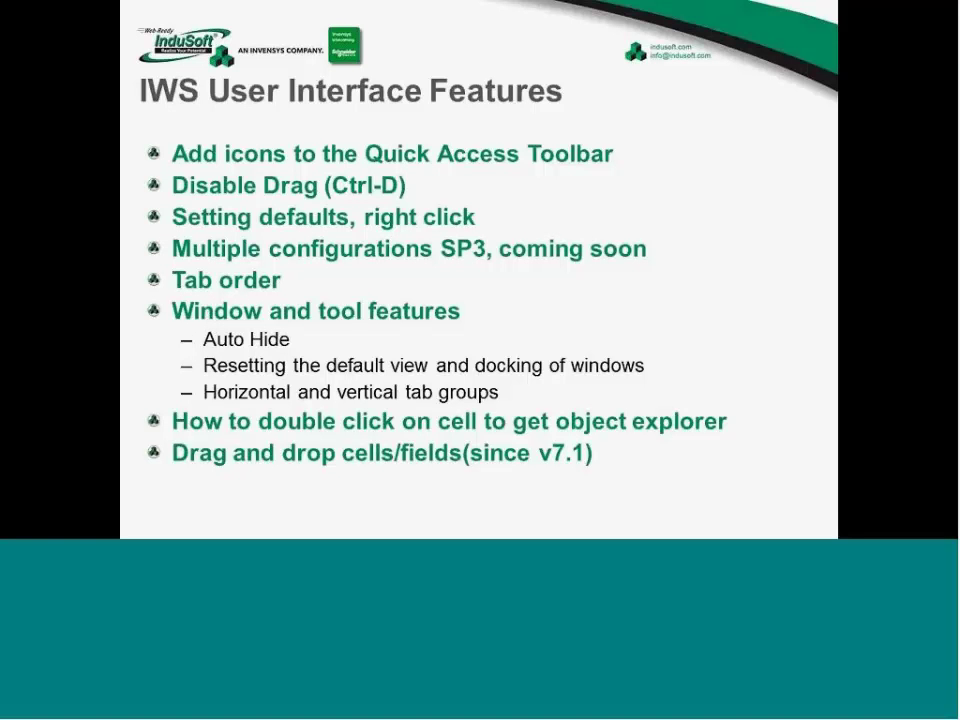
# Switch to InduSoft Web Studio and fit the whole Screen4 drawing into its window
pyautogui.hotkey('alt', 'Tab')
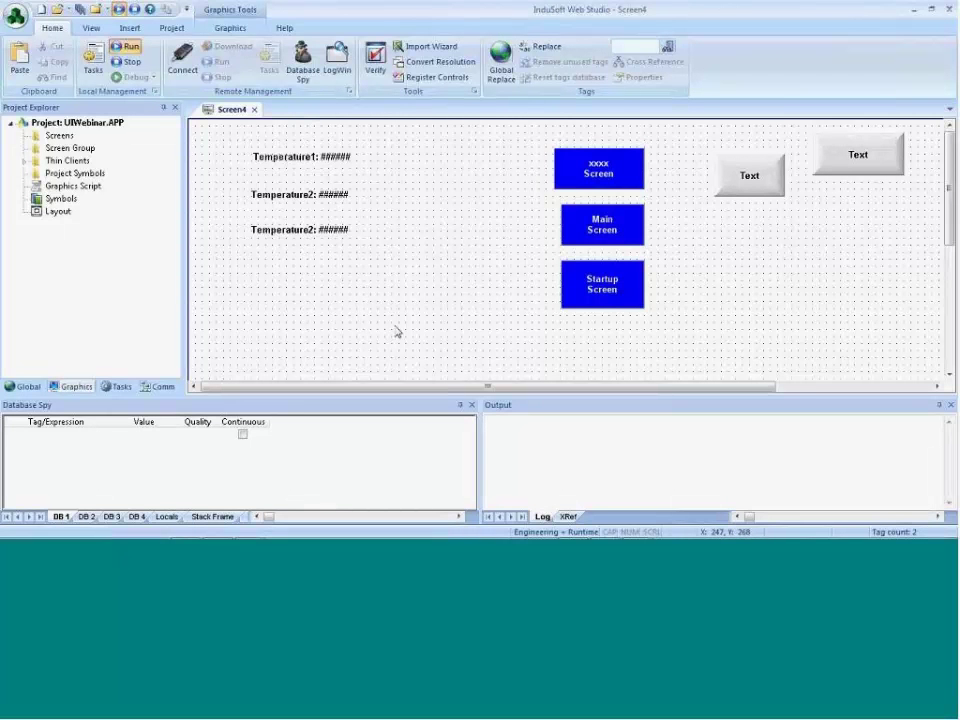
pyautogui.moveTo(754, 388); pyautogui.dragTo(900, 390)
pyautogui.moveTo(952, 233); pyautogui.dragTo(952, 322)
pyautogui.moveTo(849, 388); pyautogui.dragTo(709, 390)
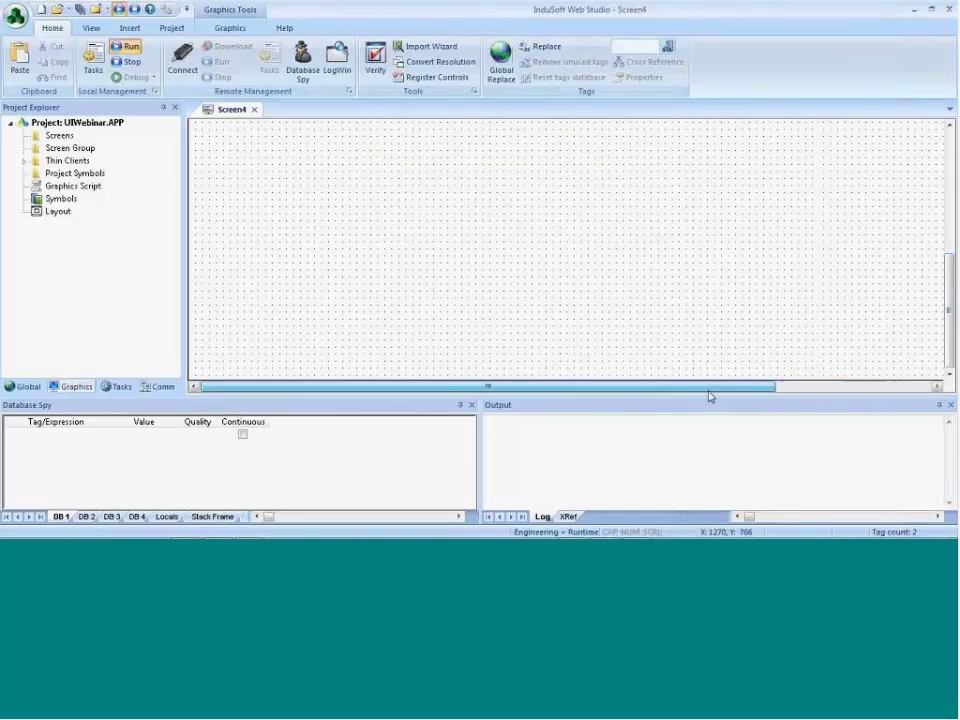
pyautogui.moveTo(952, 295); pyautogui.dragTo(952, 172)
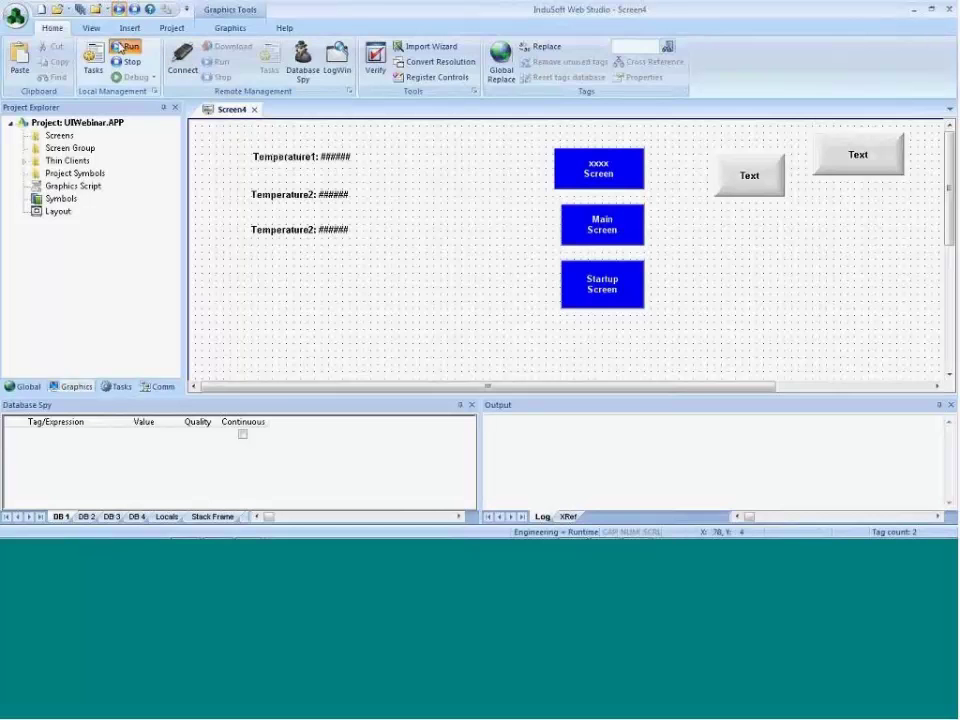
pyautogui.click(90, 28)
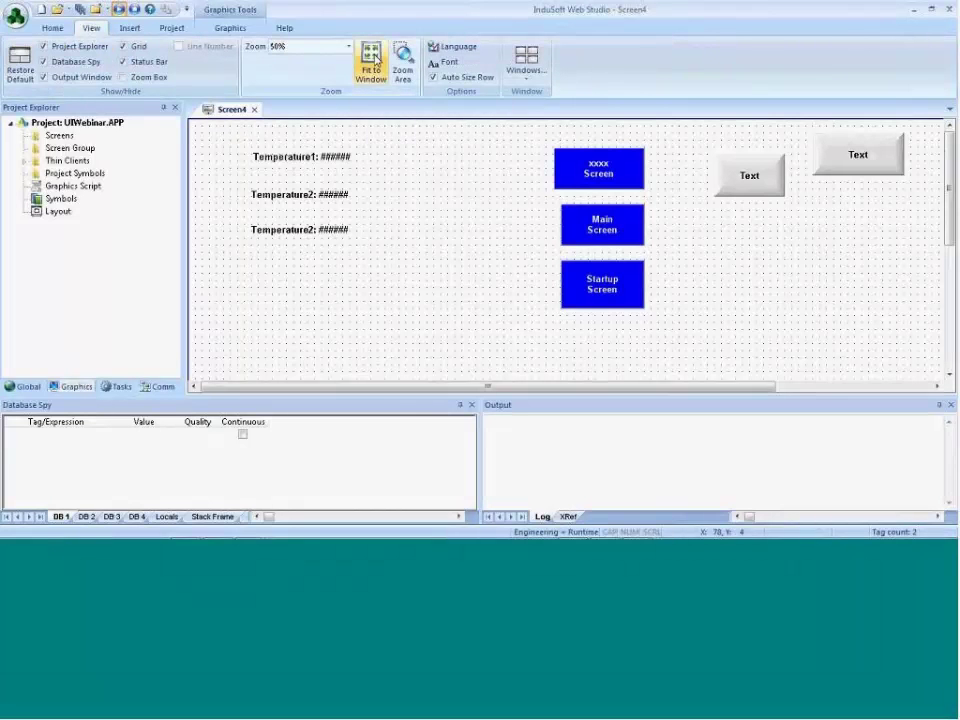
pyautogui.click(372, 60)
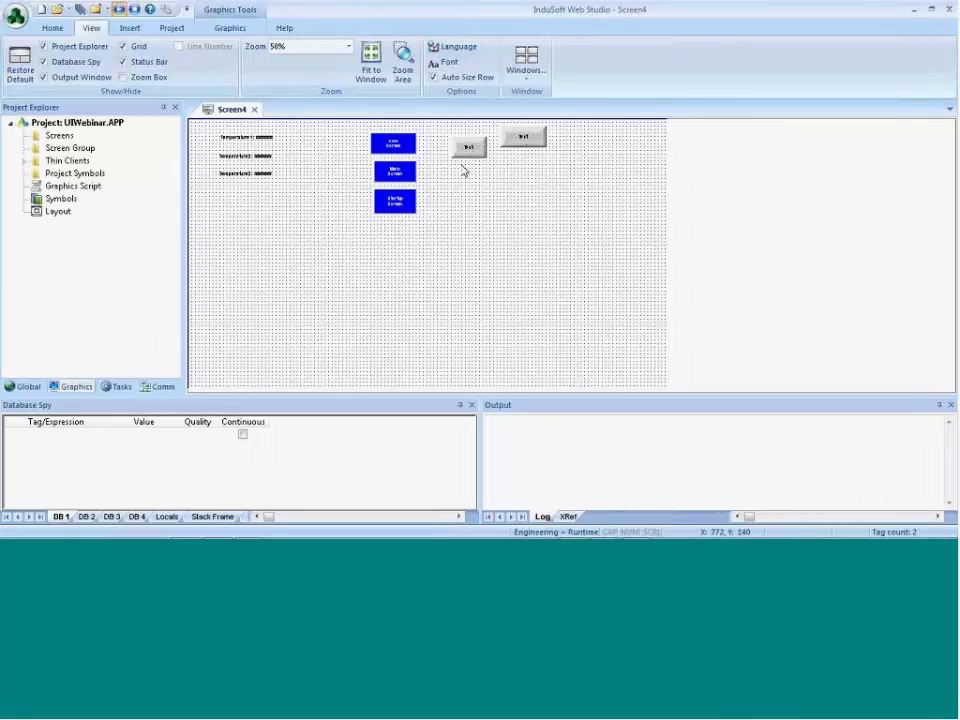
# Rearrange the two gray Text buttons into a column beside the blue buttons, with the larger above the smaller
pyautogui.moveTo(456, 146); pyautogui.dragTo(632, 136)
pyautogui.moveTo(544, 172); pyautogui.dragTo(488, 173)
pyautogui.moveTo(645, 142); pyautogui.dragTo(465, 178)
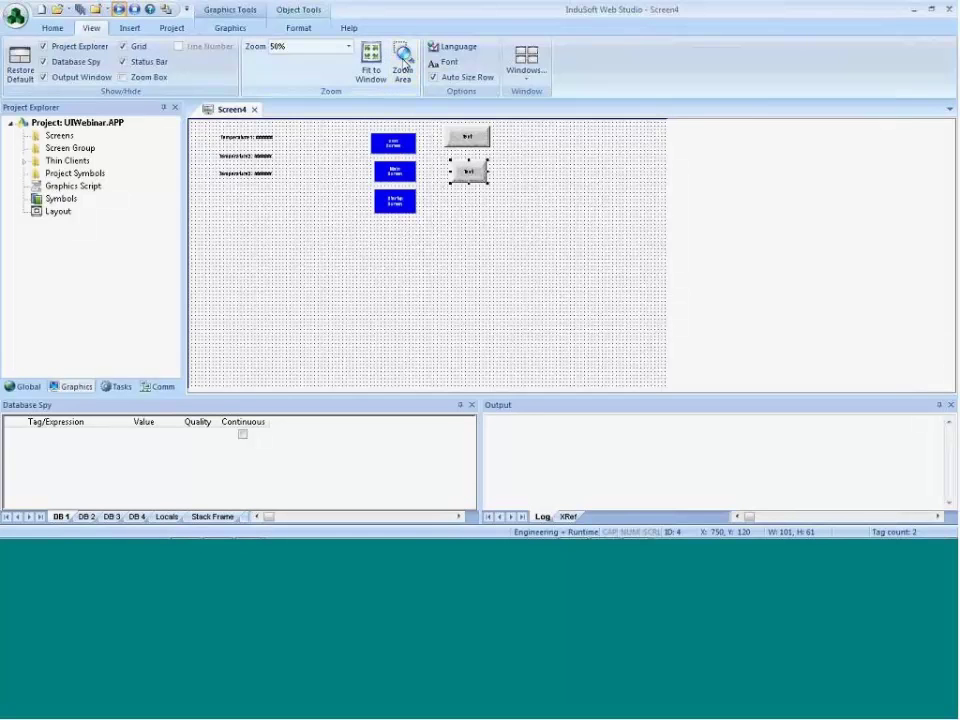
# Zoom in on the area around the blue and gray buttons, and return the screen zoom to 100%
pyautogui.click(403, 58)
pyautogui.moveTo(366, 123); pyautogui.dragTo(503, 244)
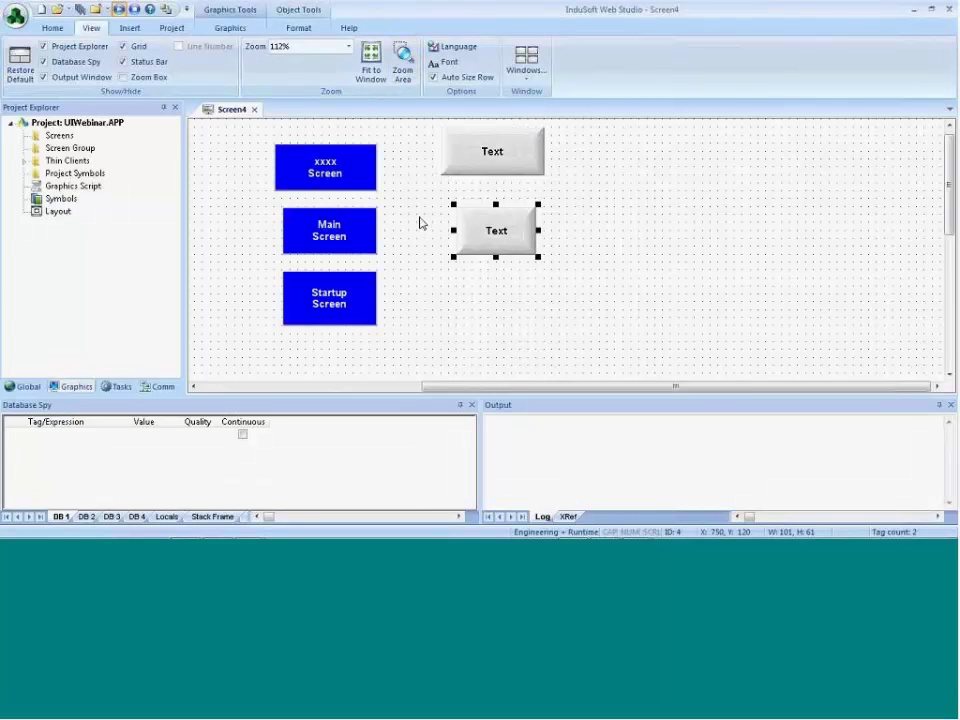
pyautogui.click(497, 178)
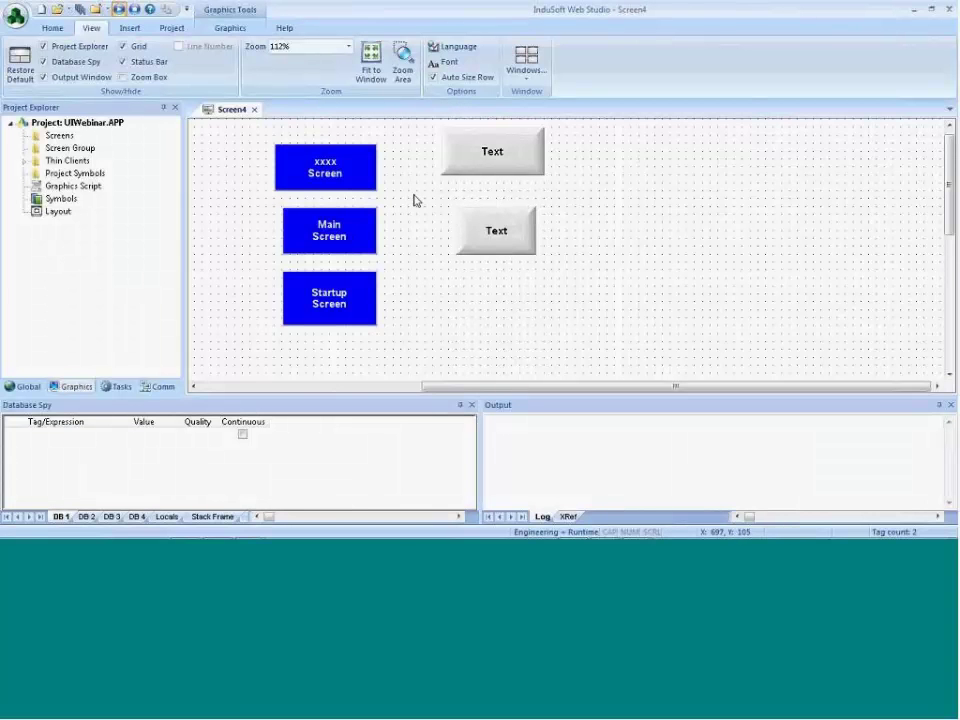
pyautogui.click(349, 46)
pyautogui.click(330, 64)
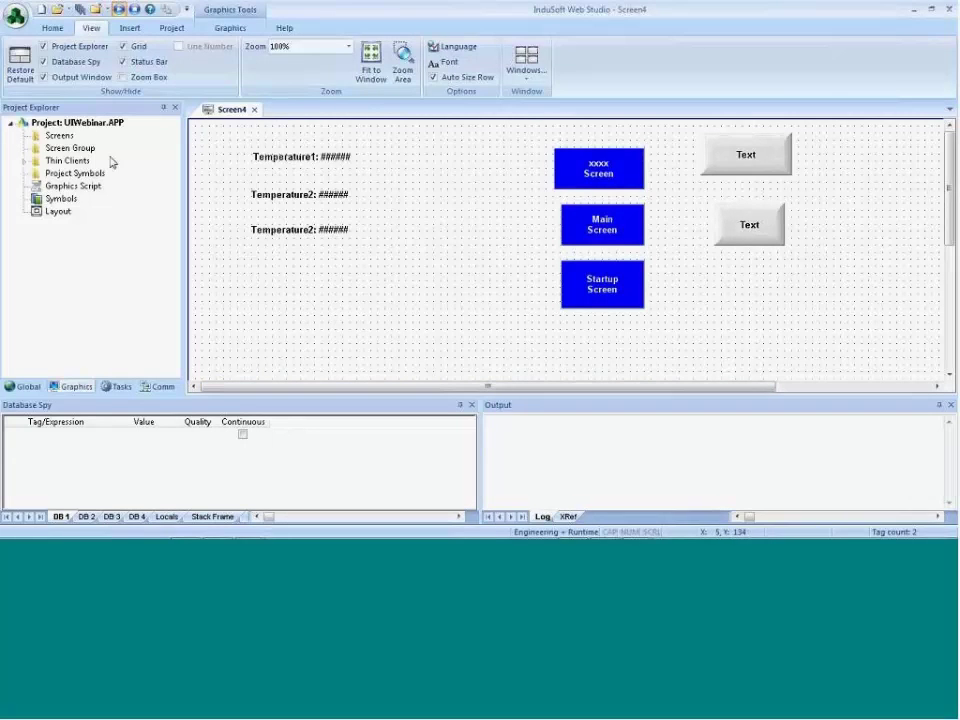
# Set the Database Spy, Output and Project Explorer windows to auto-hide, and temporarily reveal the Project Explorer
pyautogui.click(461, 405)
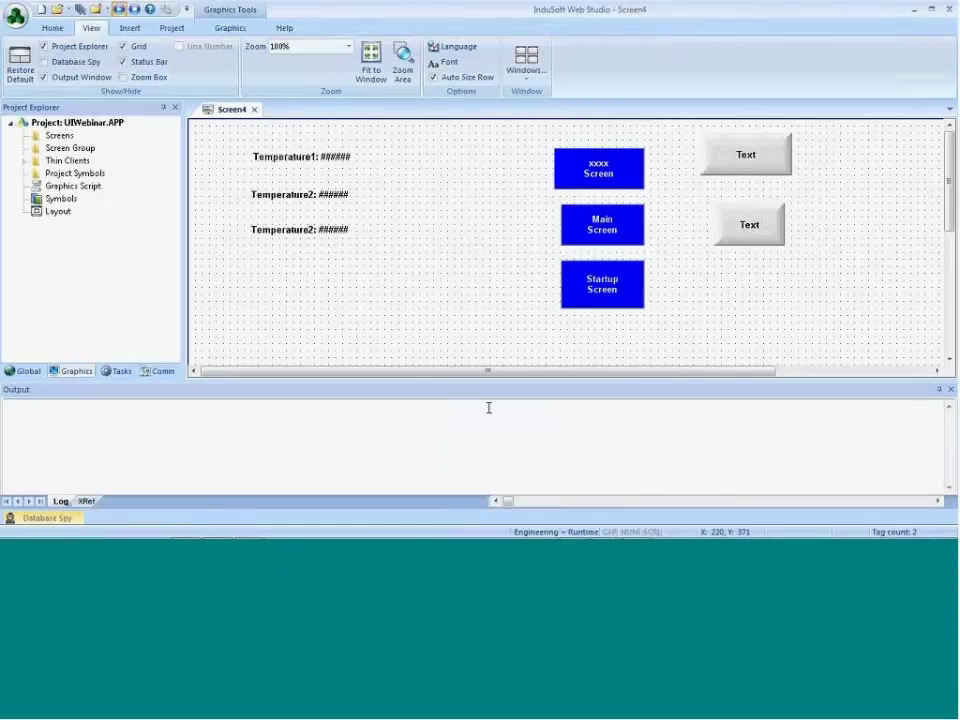
pyautogui.click(940, 391)
pyautogui.moveTo(131, 521)
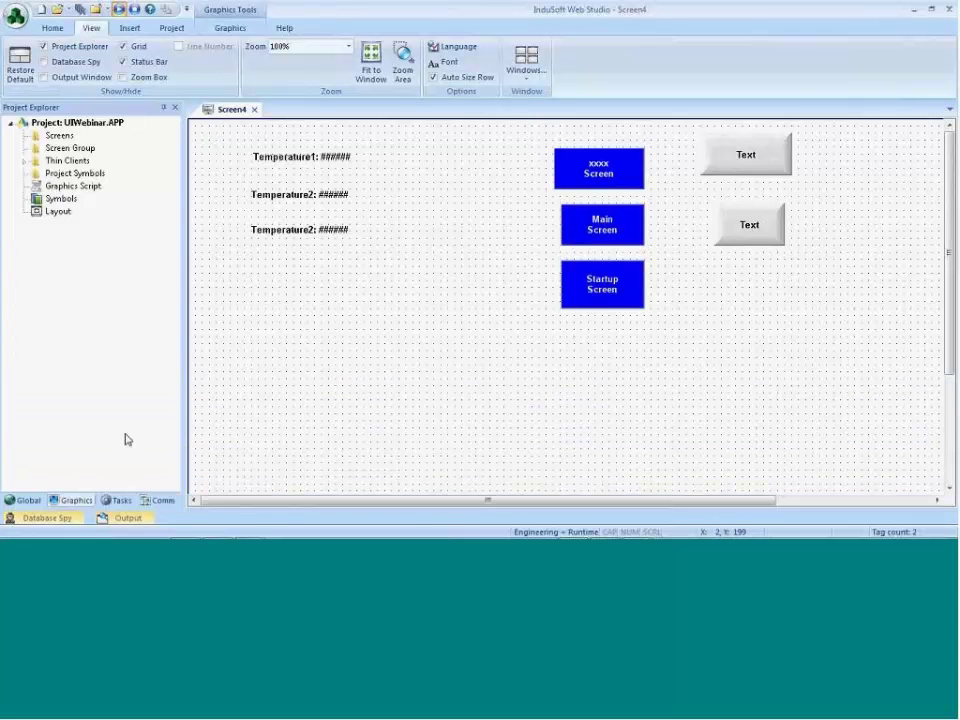
pyautogui.click(165, 110)
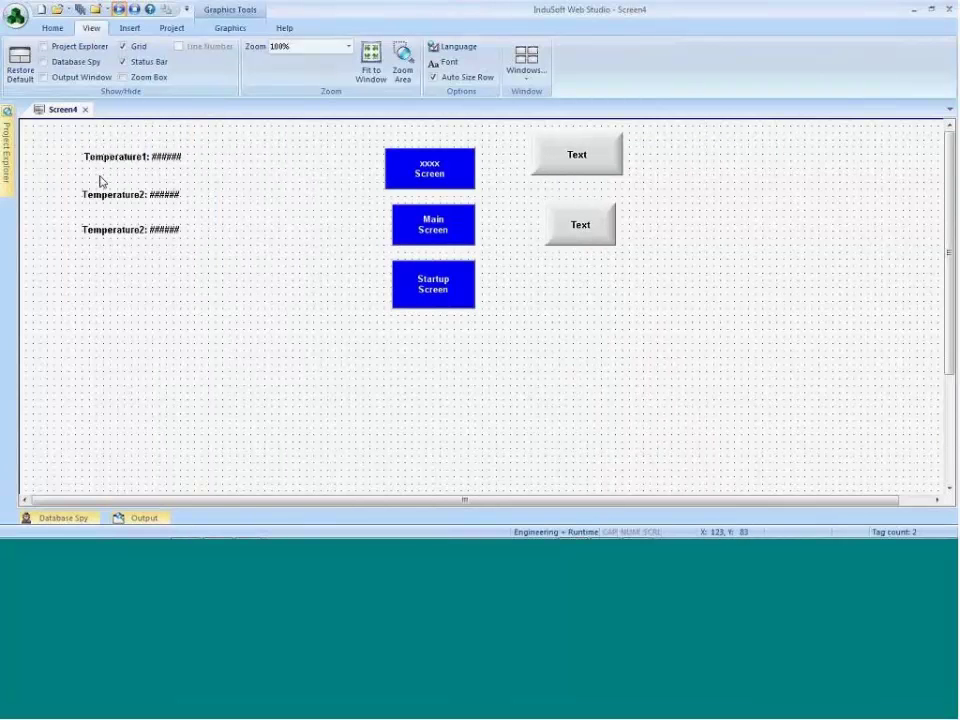
pyautogui.moveTo(12, 167)
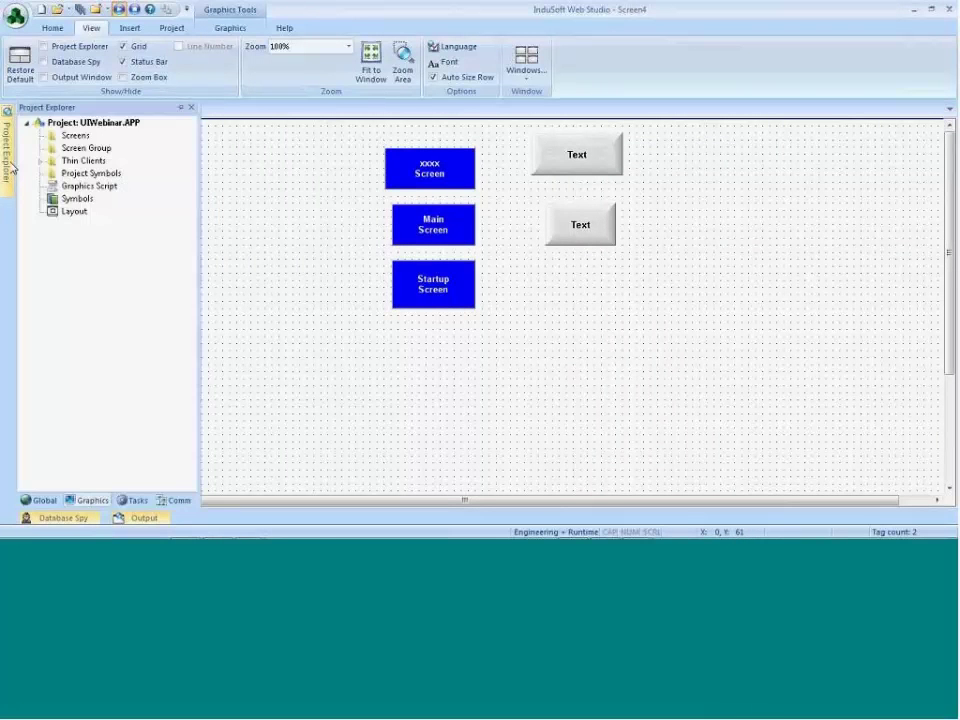
pyautogui.click(86, 139)
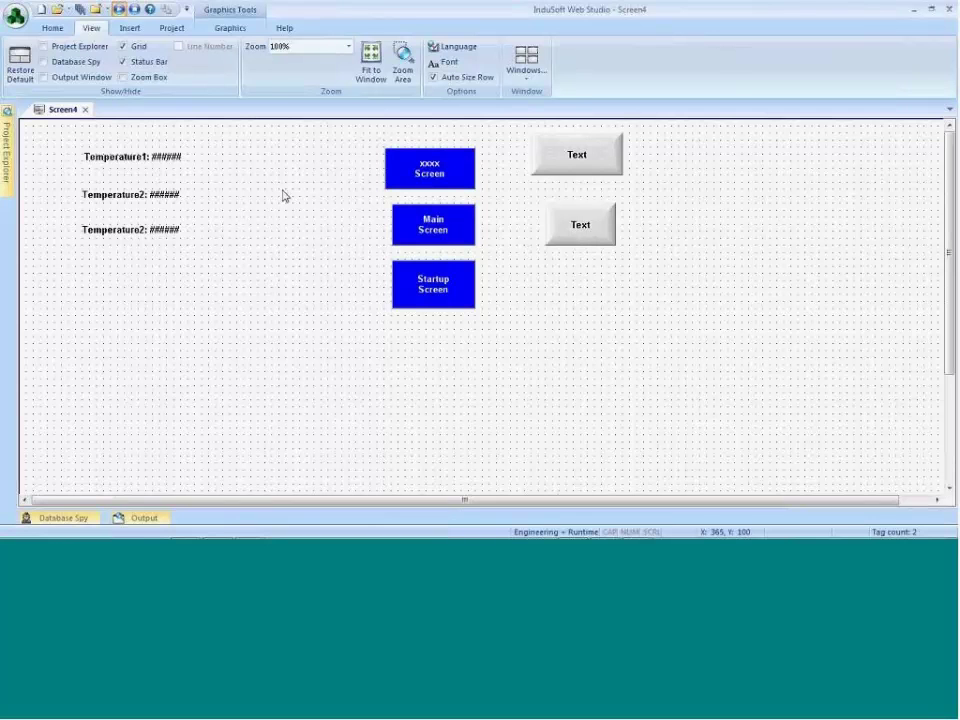
# Minimize the ribbon, and undock the Output window as an enlarged floating window over Screen4
pyautogui.click(188, 16)
pyautogui.click(225, 221)
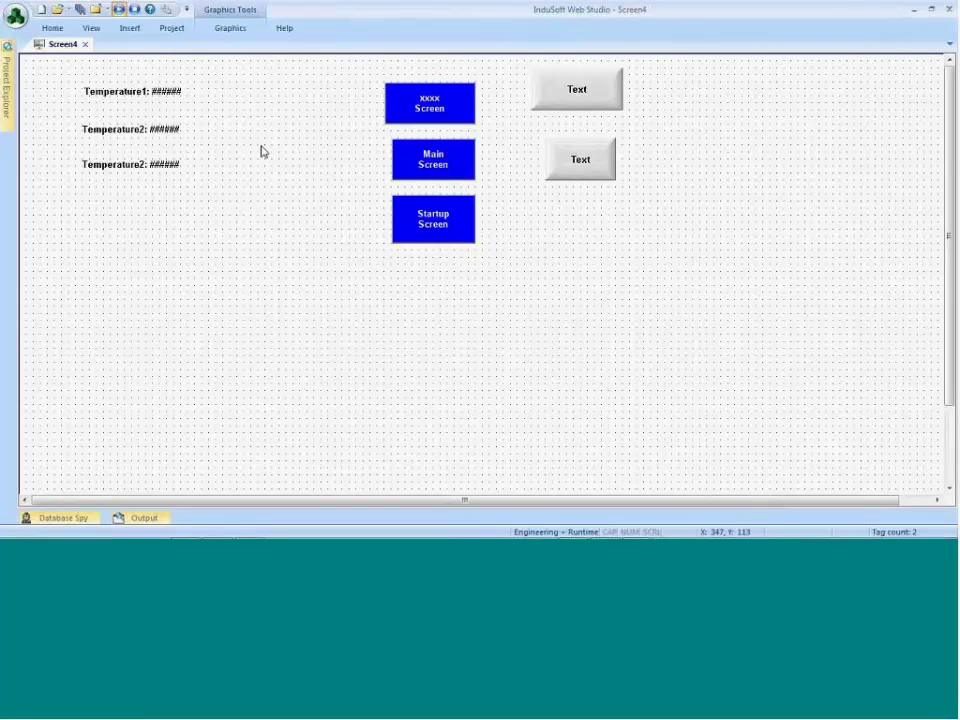
pyautogui.click(135, 519)
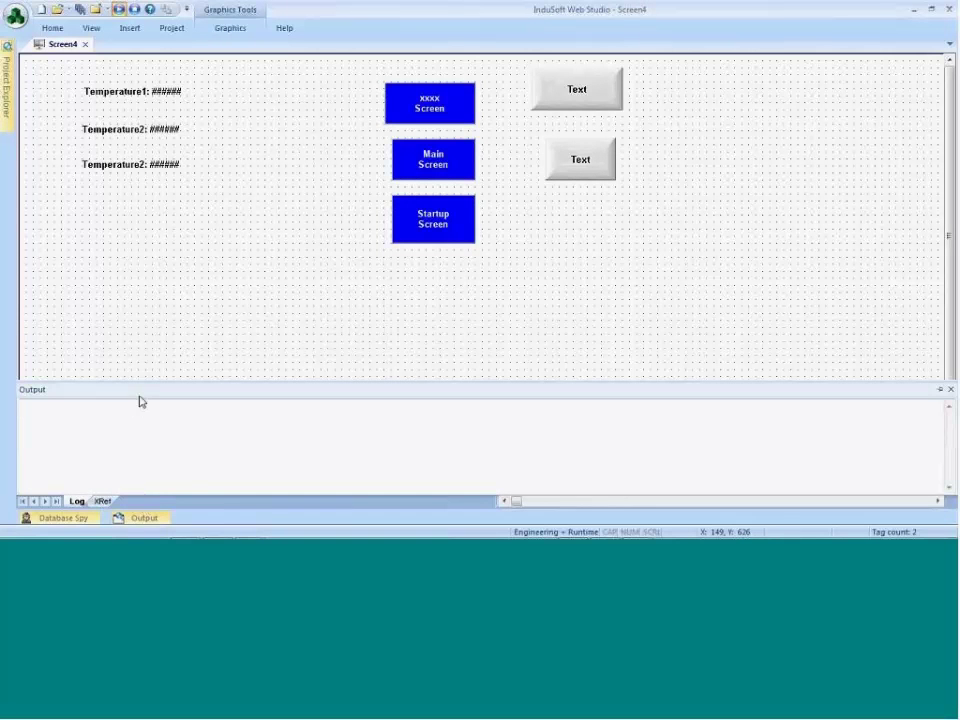
pyautogui.click(940, 389)
pyautogui.moveTo(248, 391); pyautogui.dragTo(634, 300)
pyautogui.moveTo(666, 362); pyautogui.dragTo(812, 386)
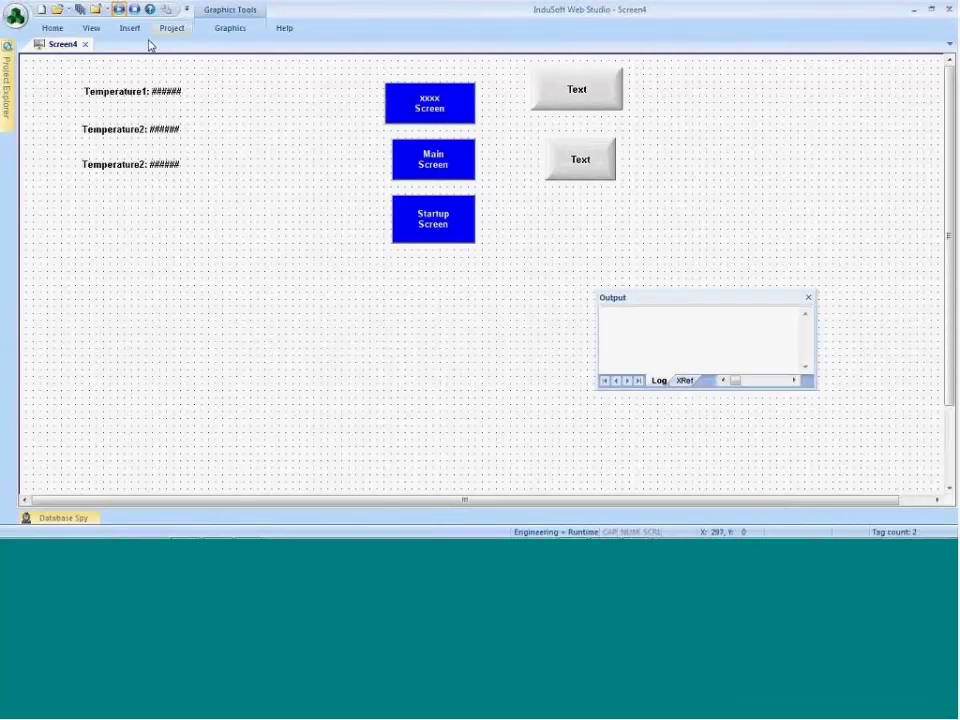
# Expand the minimized ribbon and restore the default window layout
pyautogui.click(186, 9)
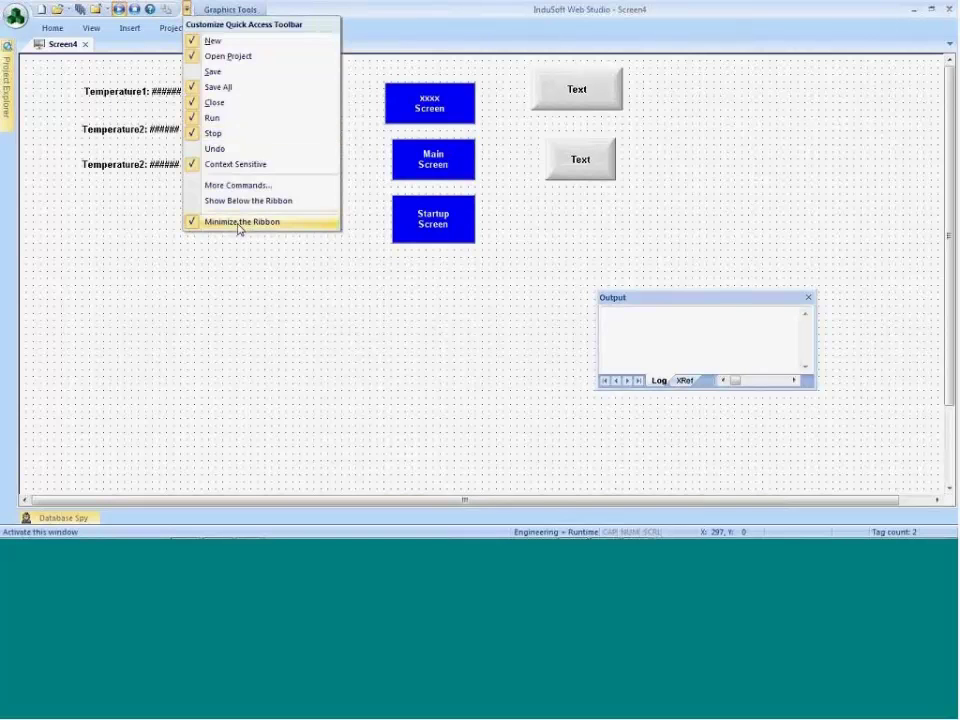
pyautogui.click(241, 222)
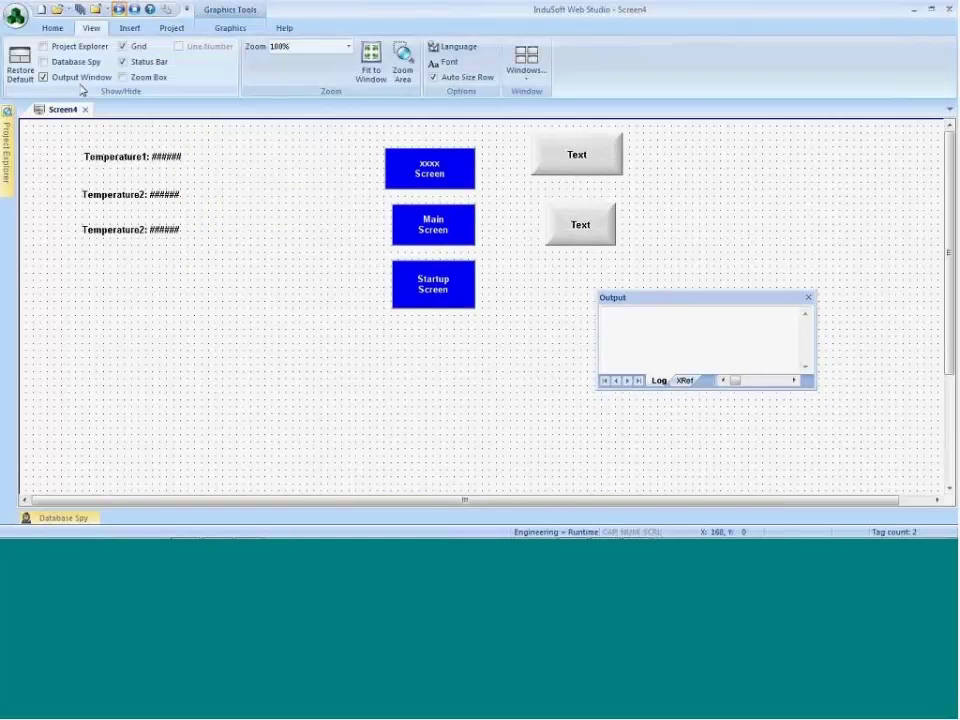
pyautogui.click(19, 66)
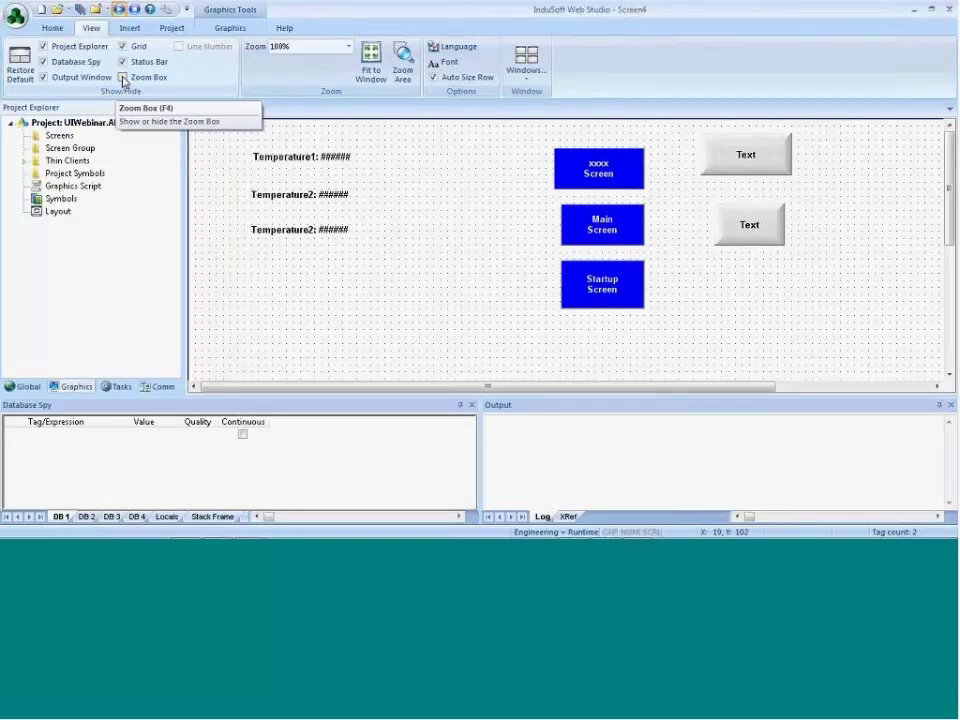
# Enlarge the Zoom Box, inspect the blue buttons at magnifications including 3200% and 200%, and close it
pyautogui.click(124, 81)
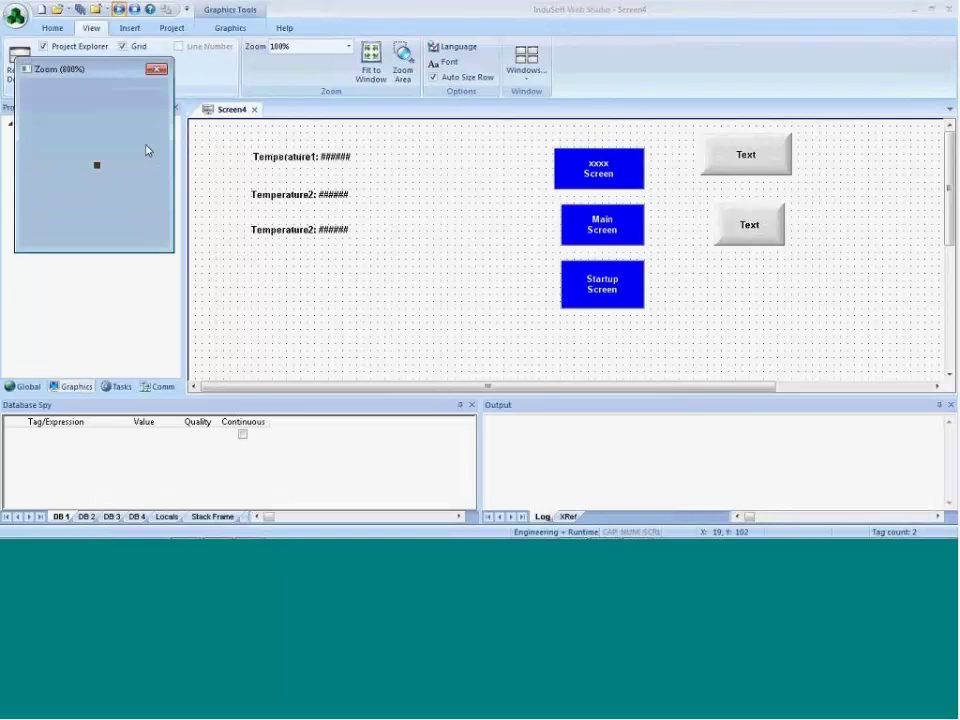
pyautogui.moveTo(170, 251); pyautogui.dragTo(268, 292)
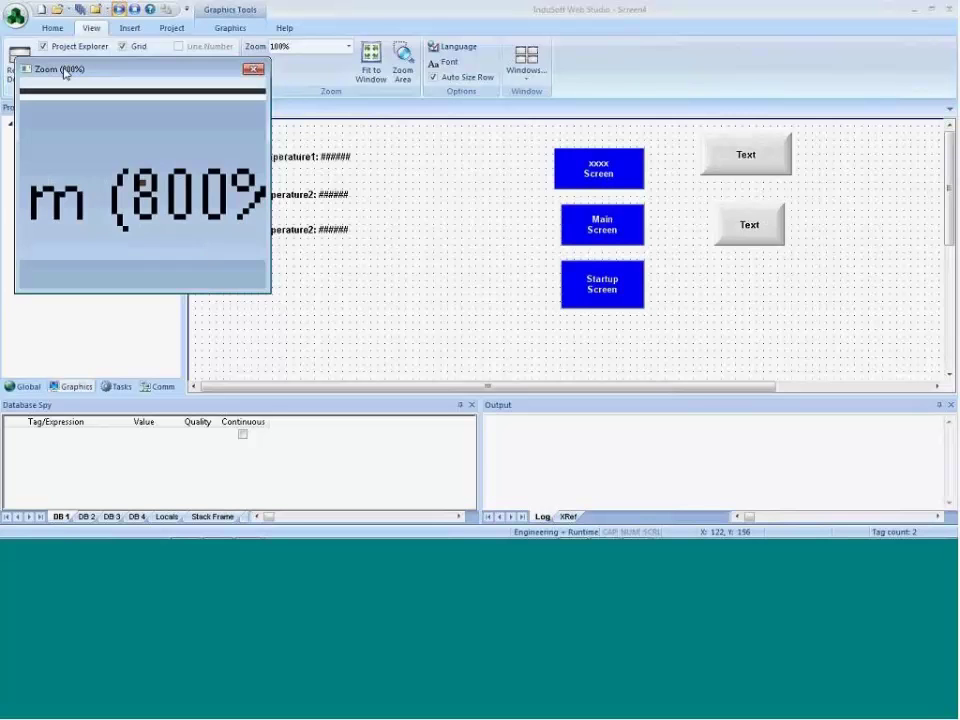
pyautogui.click(116, 119)
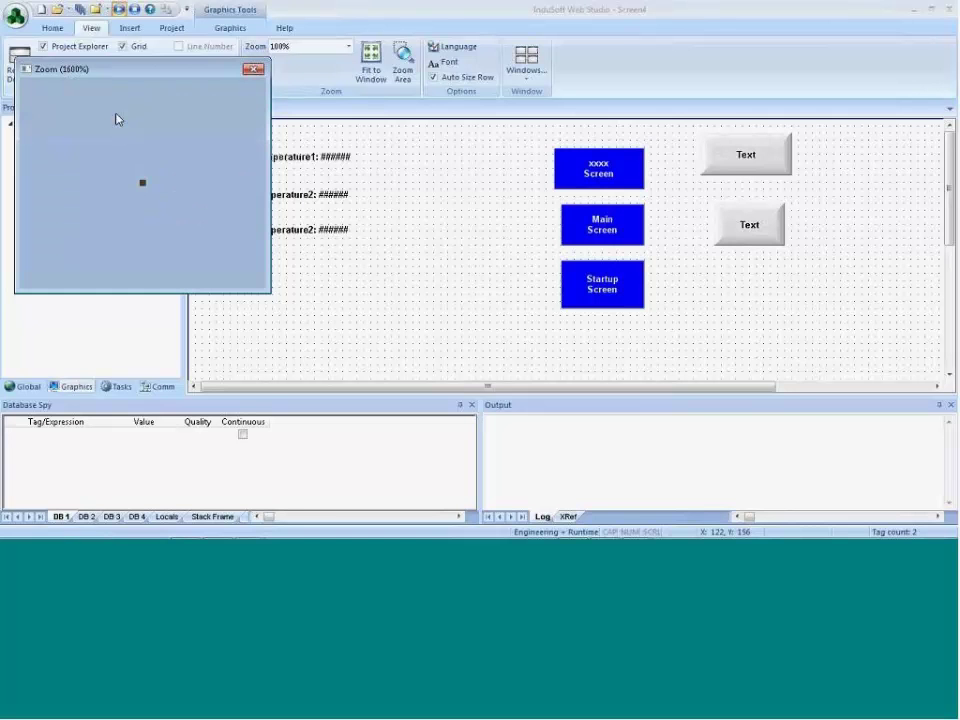
pyautogui.click(117, 120)
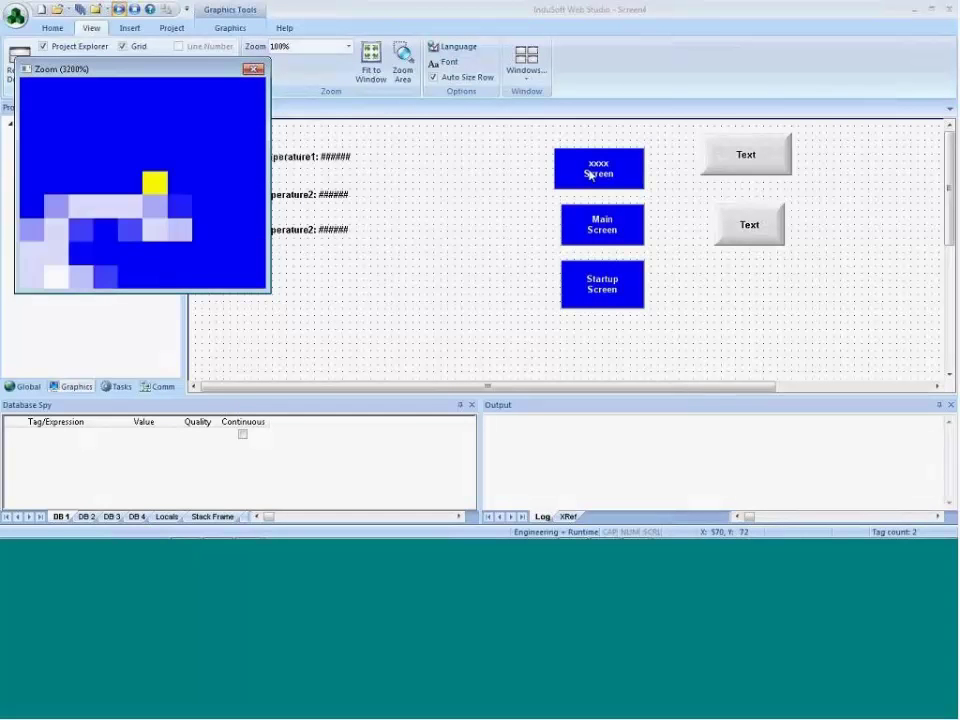
pyautogui.click(134, 117)
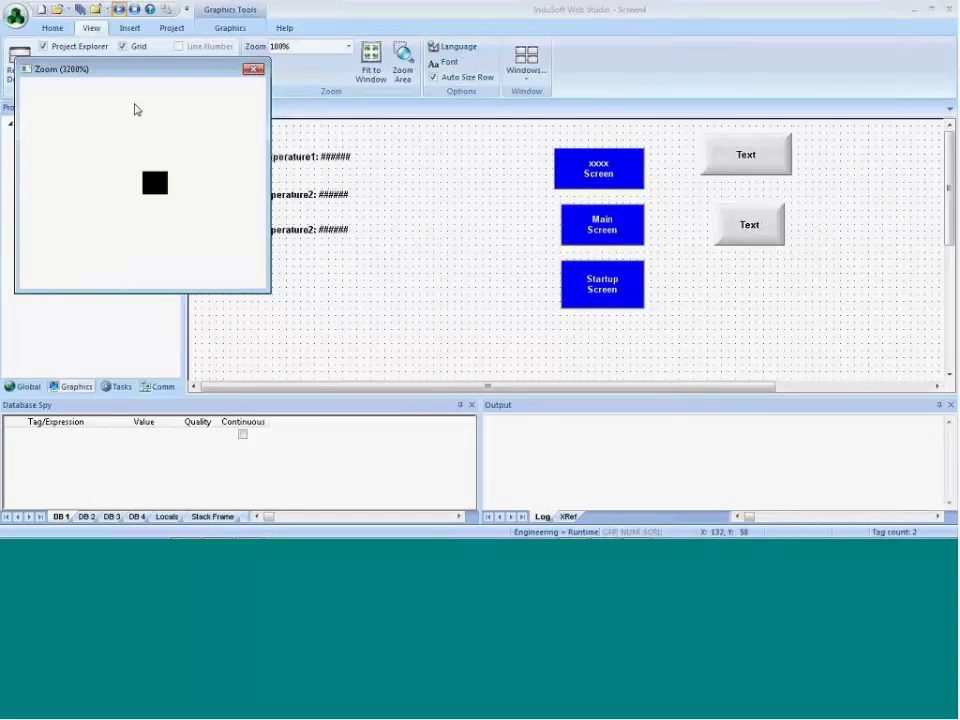
pyautogui.click(134, 117)
pyautogui.click(134, 117)
pyautogui.click(134, 117)
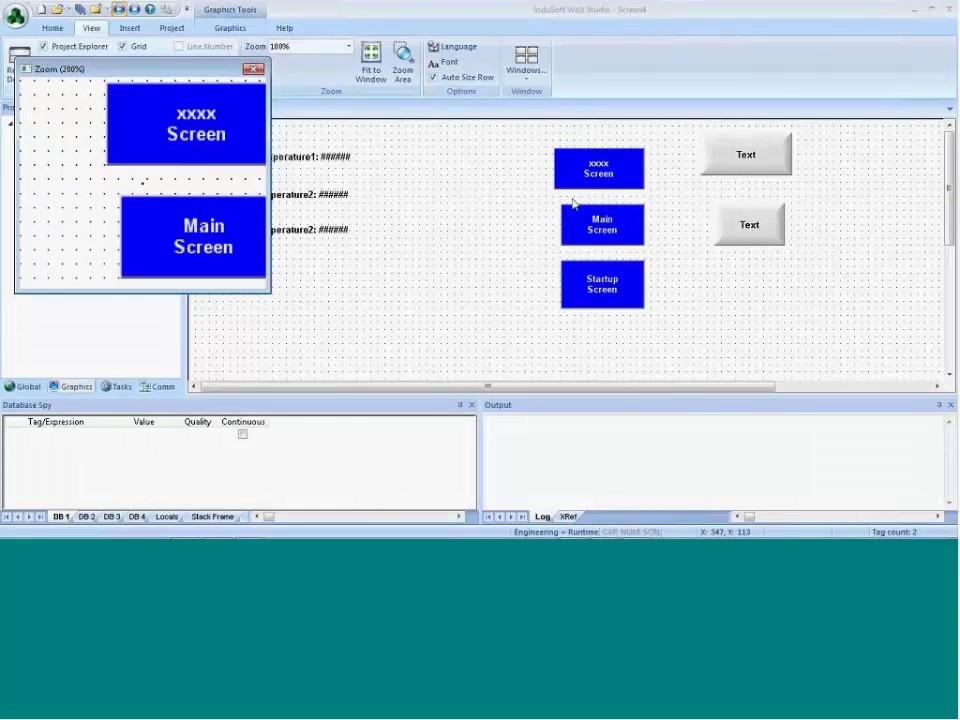
pyautogui.click(253, 71)
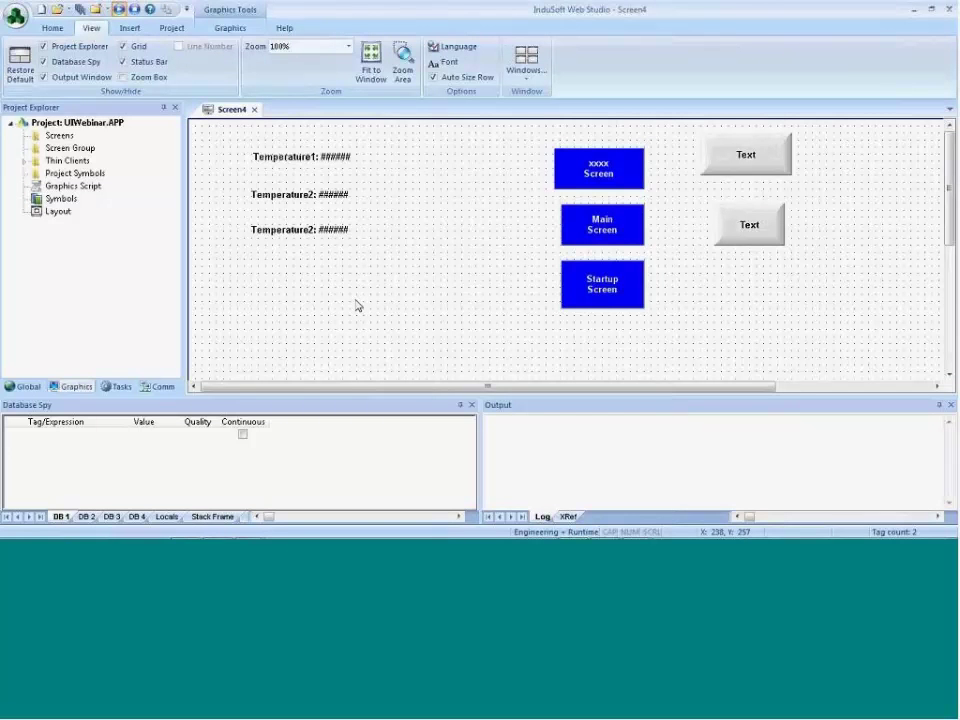
# Review the feature list in the PowerPoint slide show and return to InduSoft Web Studio
pyautogui.hotkey('alt', 'Tab')
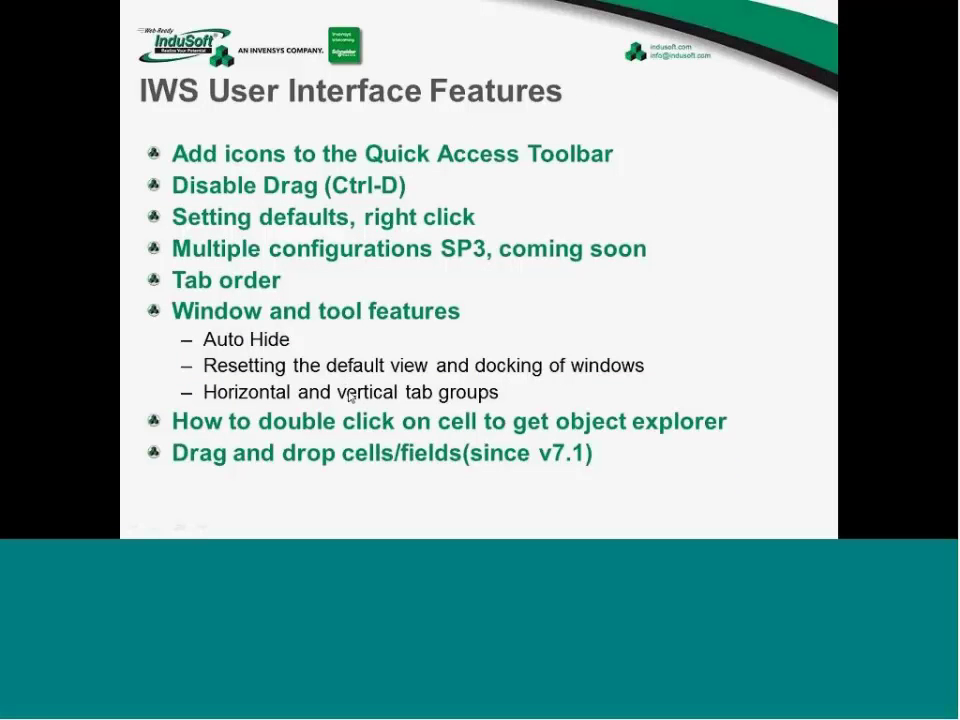
pyautogui.hotkey('alt', 'Tab')
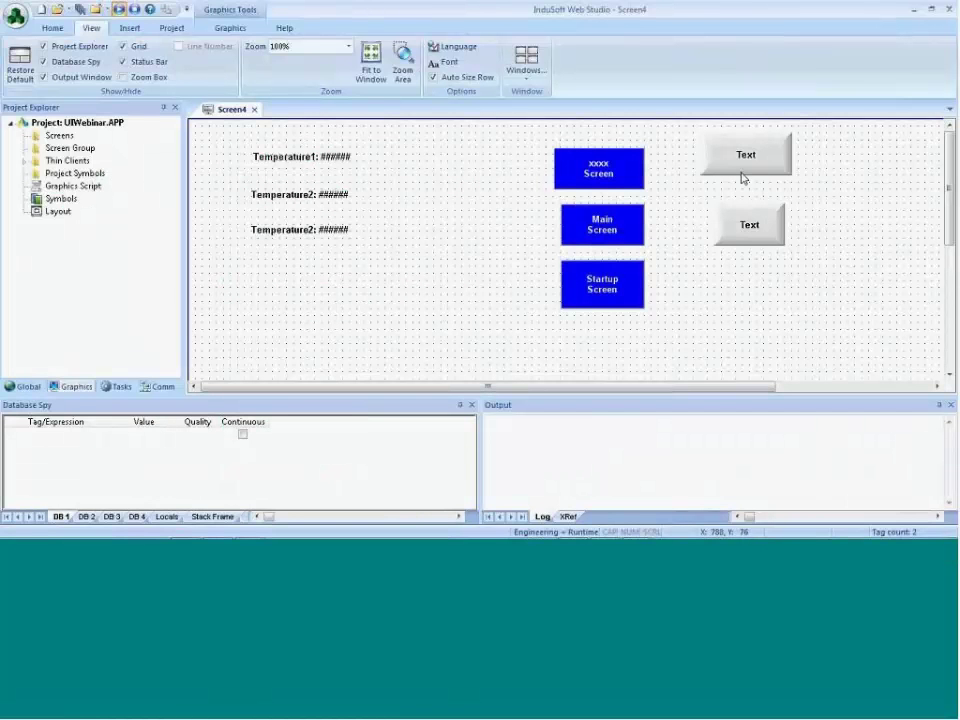
pyautogui.click(742, 177)
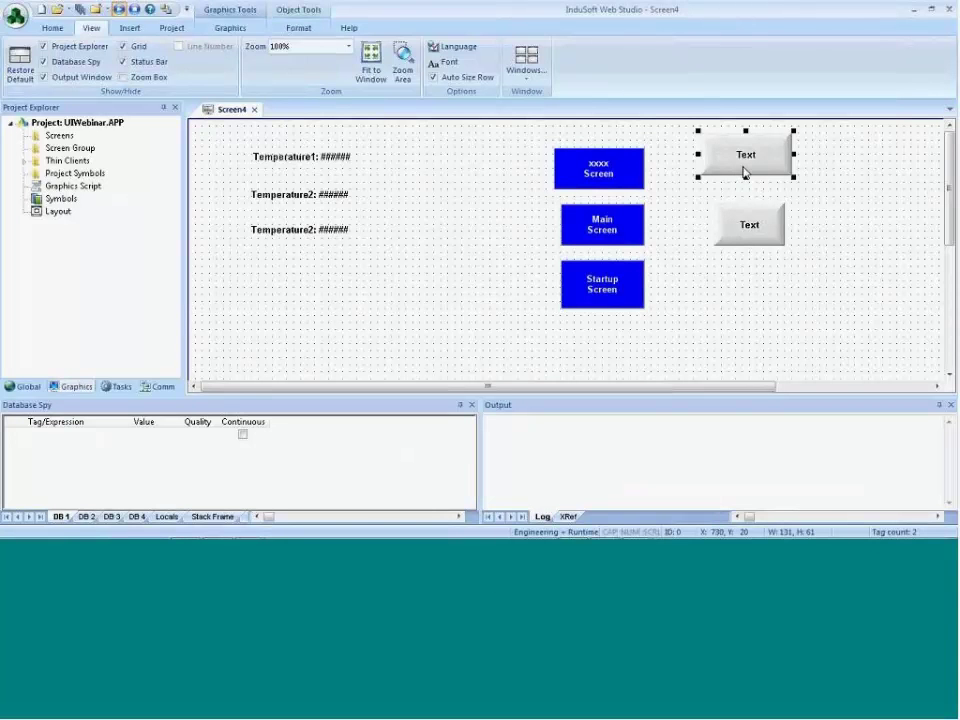
pyautogui.doubleClick(743, 173)
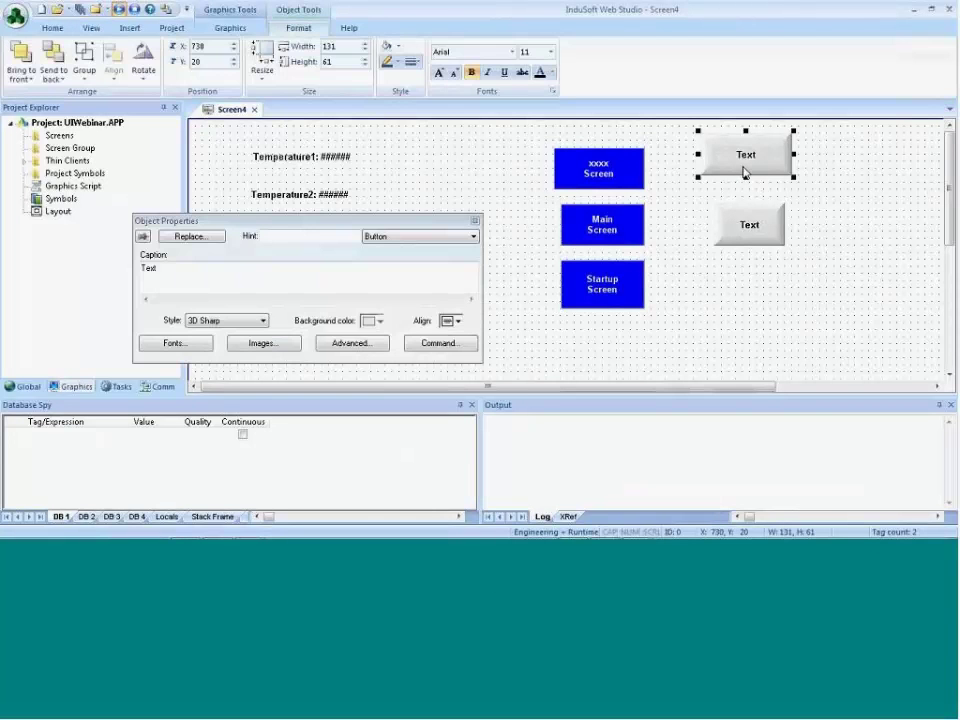
pyautogui.click(475, 220)
# Open the Screen Script for Screen4 and alternate between the drawing and its script, finishing on the script
pyautogui.rightClick(441, 198)
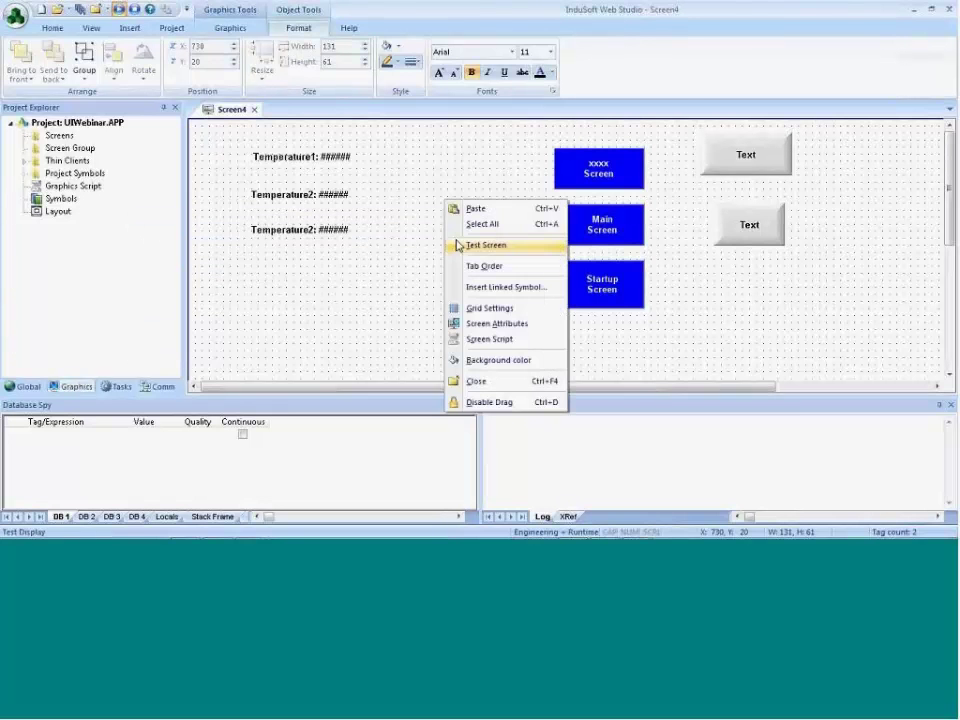
pyautogui.click(491, 341)
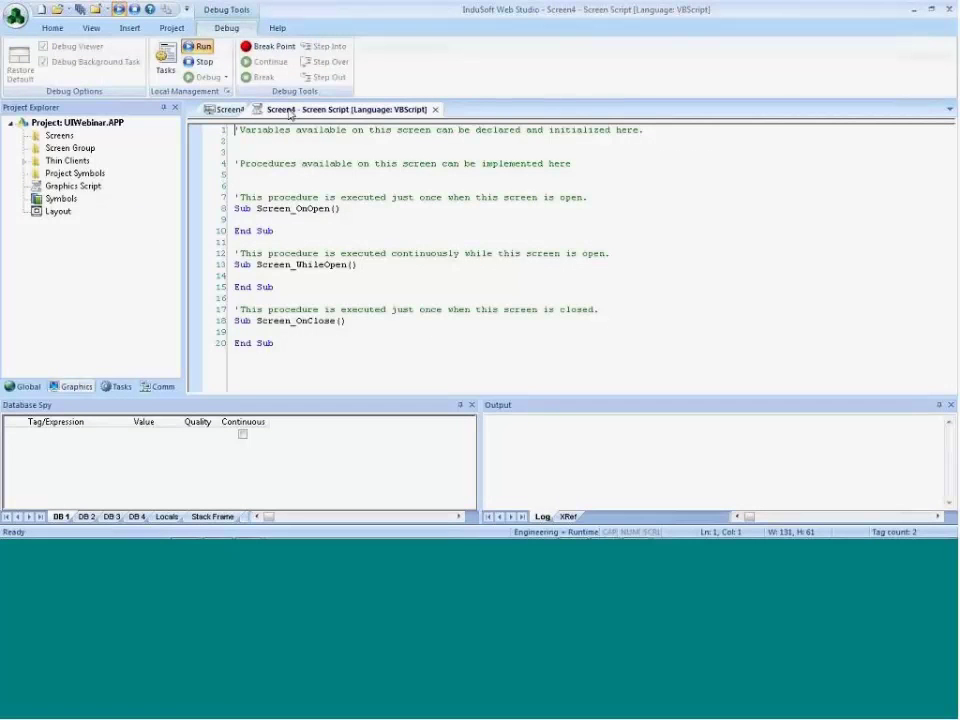
pyautogui.click(228, 110)
pyautogui.click(314, 110)
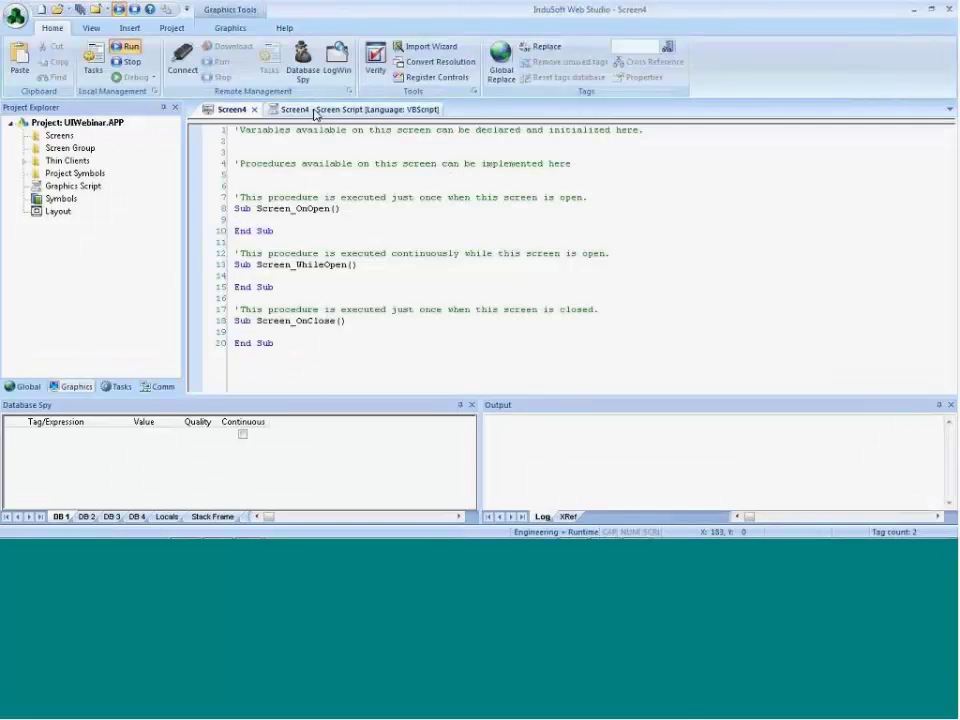
pyautogui.click(229, 111)
pyautogui.click(287, 111)
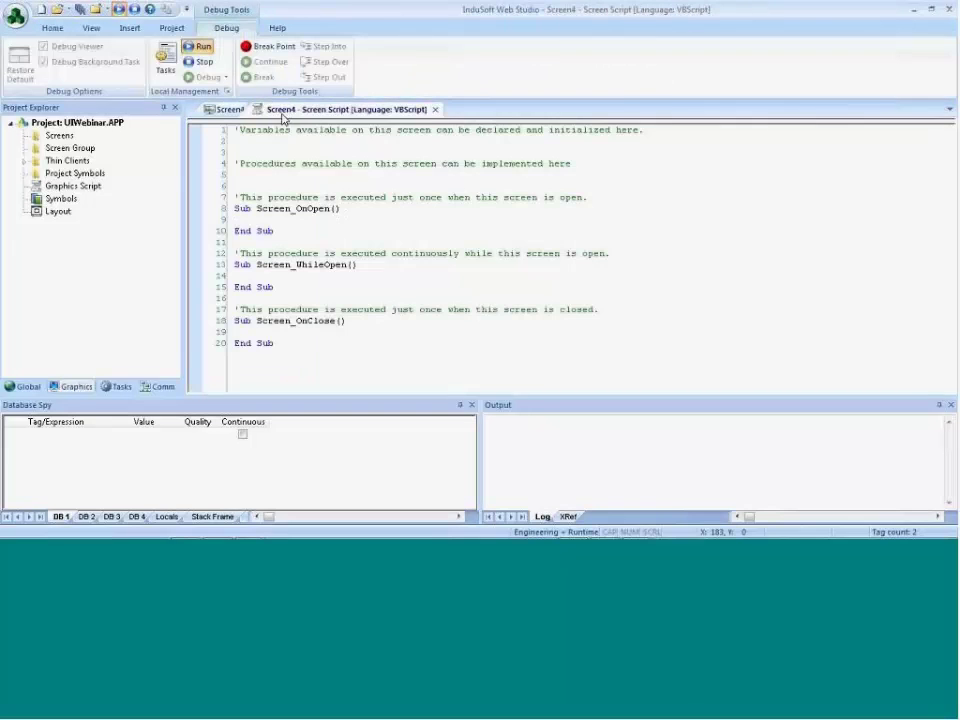
# Place the Screen4 script in a new vertical tab group beside the drawing and check the feature list in the PowerPoint slide show
pyautogui.rightClick(291, 111)
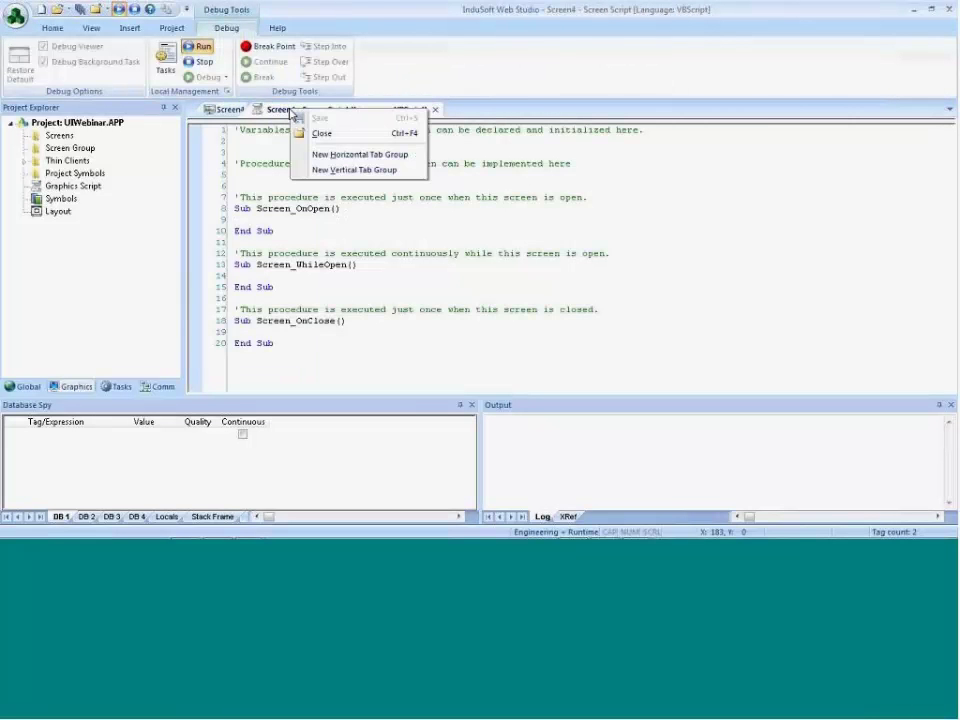
pyautogui.click(316, 172)
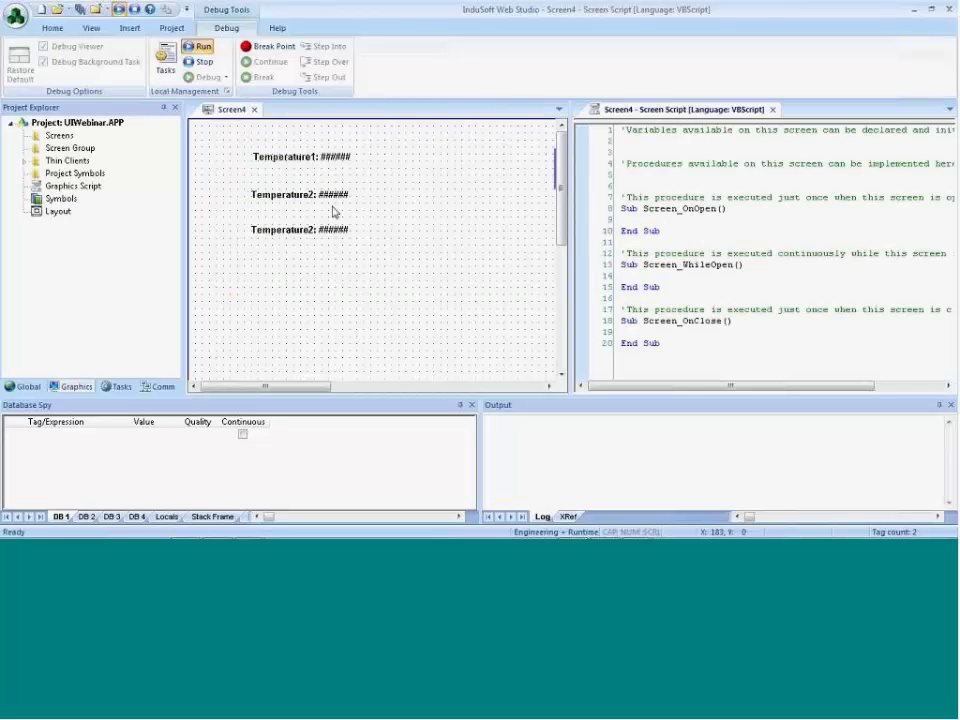
pyautogui.click(407, 197)
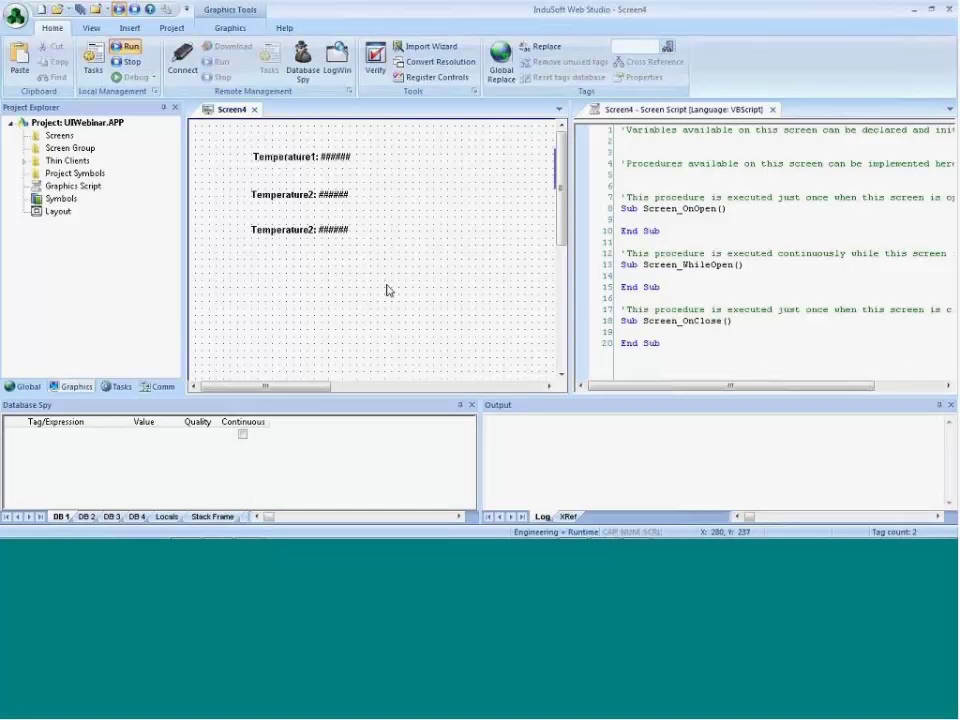
pyautogui.hotkey('alt', 'Tab')
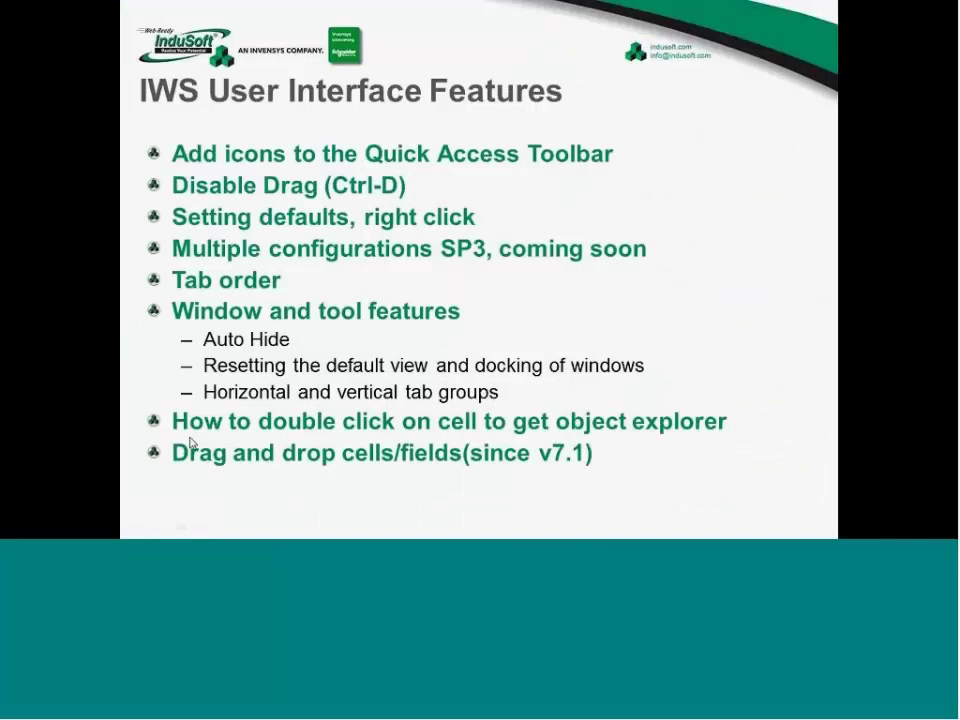
pyautogui.hotkey('alt', 'Tab')
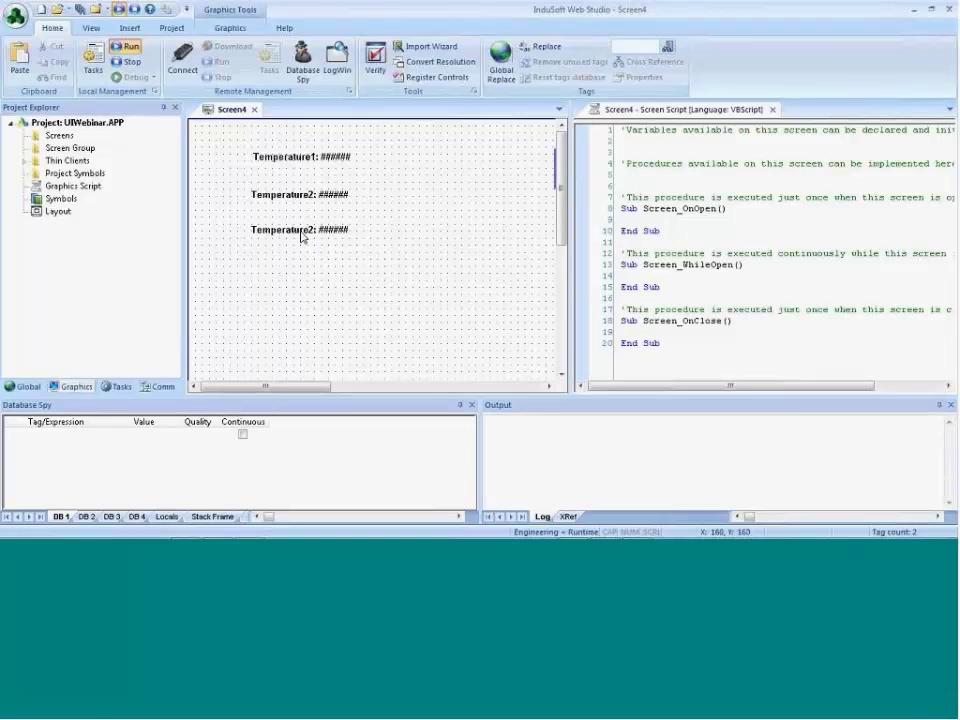
# Examine the Tag/Expression property of the Temperature1 text, open and cancel its Object Finder, and close Object Properties
pyautogui.doubleClick(302, 160)
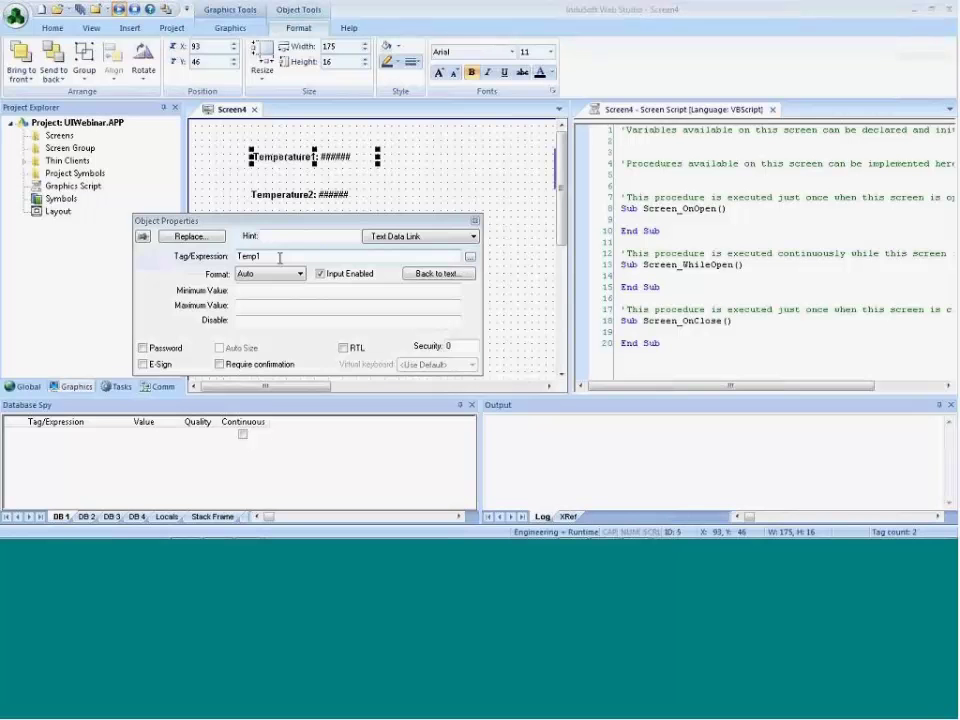
pyautogui.click(280, 257)
pyautogui.doubleClick(280, 257)
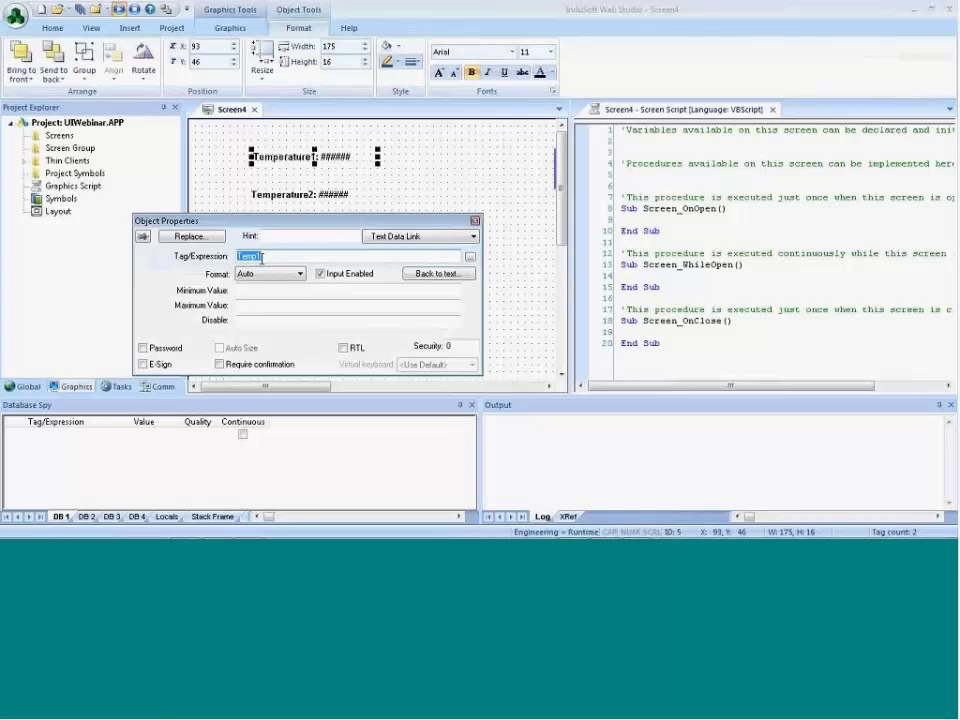
pyautogui.click(470, 259)
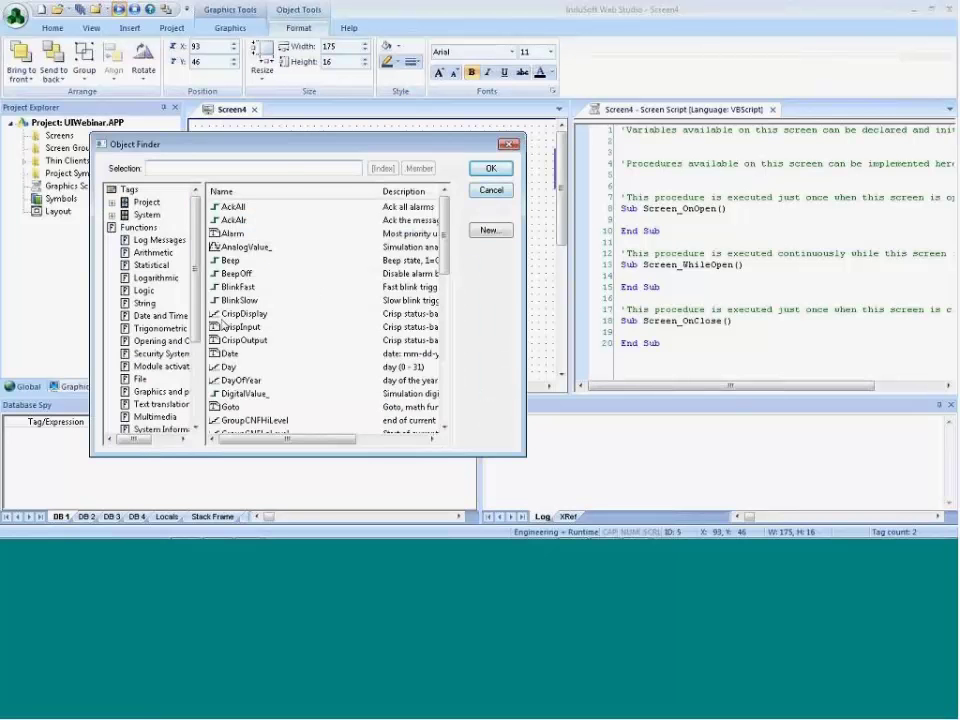
pyautogui.click(491, 190)
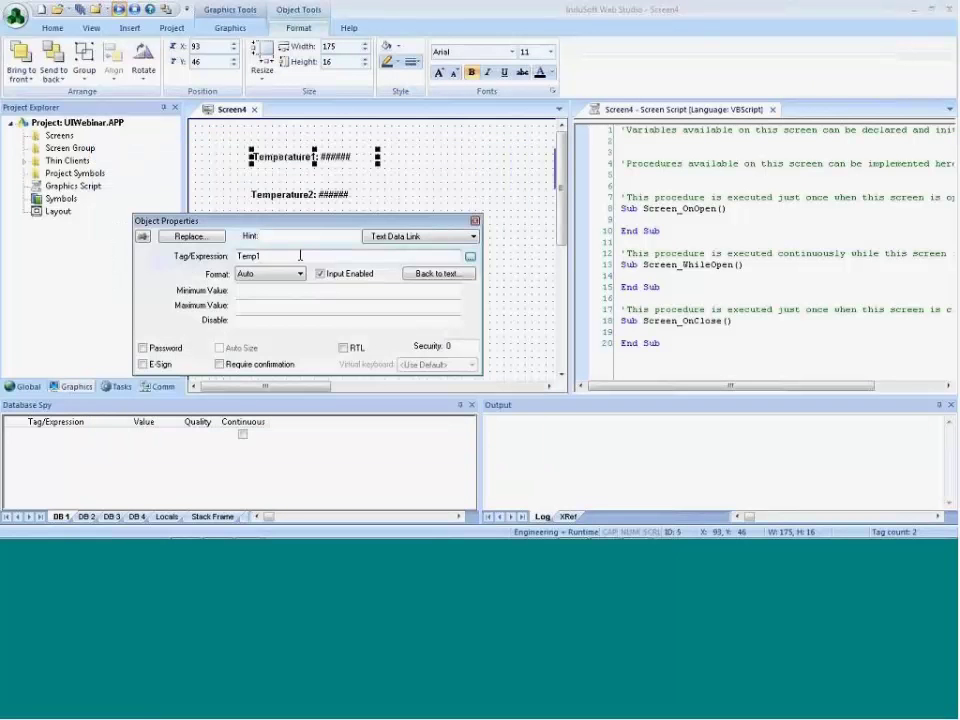
pyautogui.click(267, 288)
pyautogui.doubleClick(258, 257)
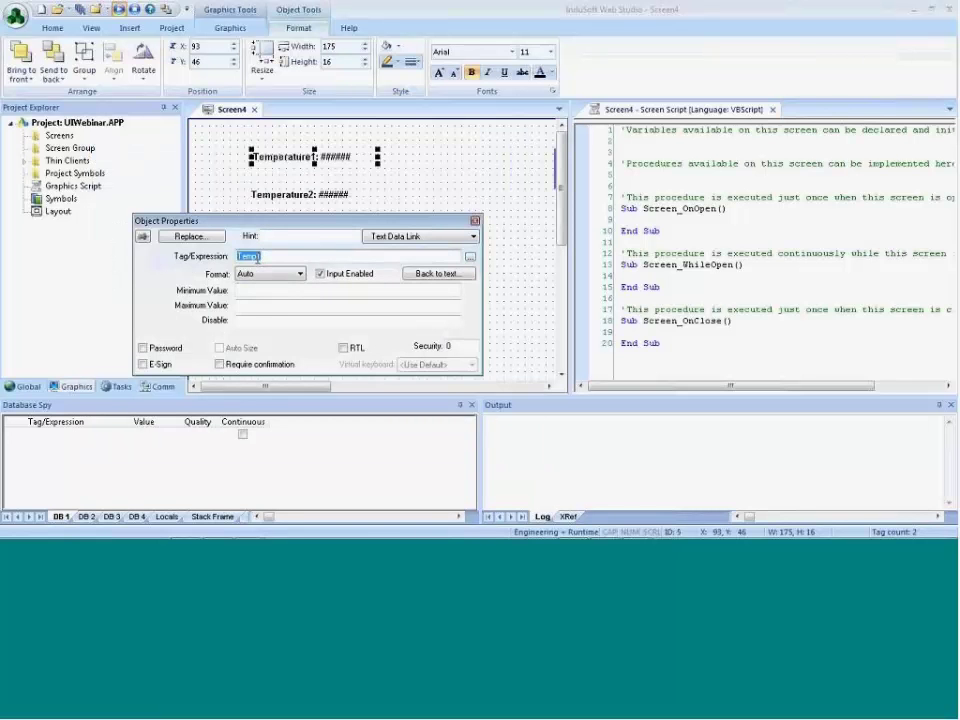
pyautogui.press('Escape')
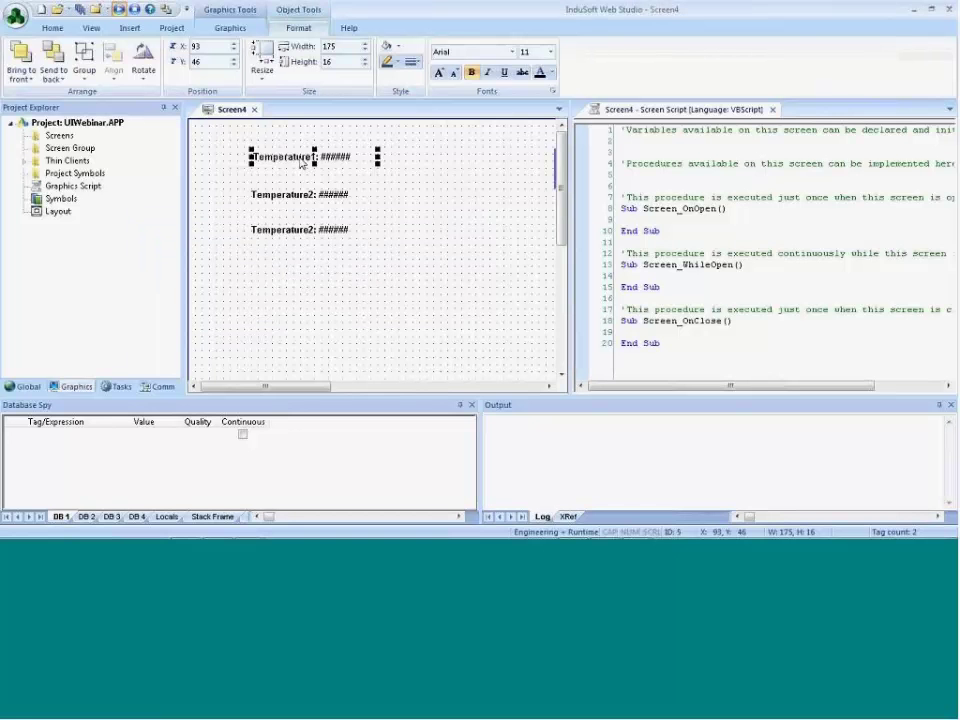
# Open the MATH001 math worksheet from the project's tasks and select its first Tag Name cell
pyautogui.click(117, 387)
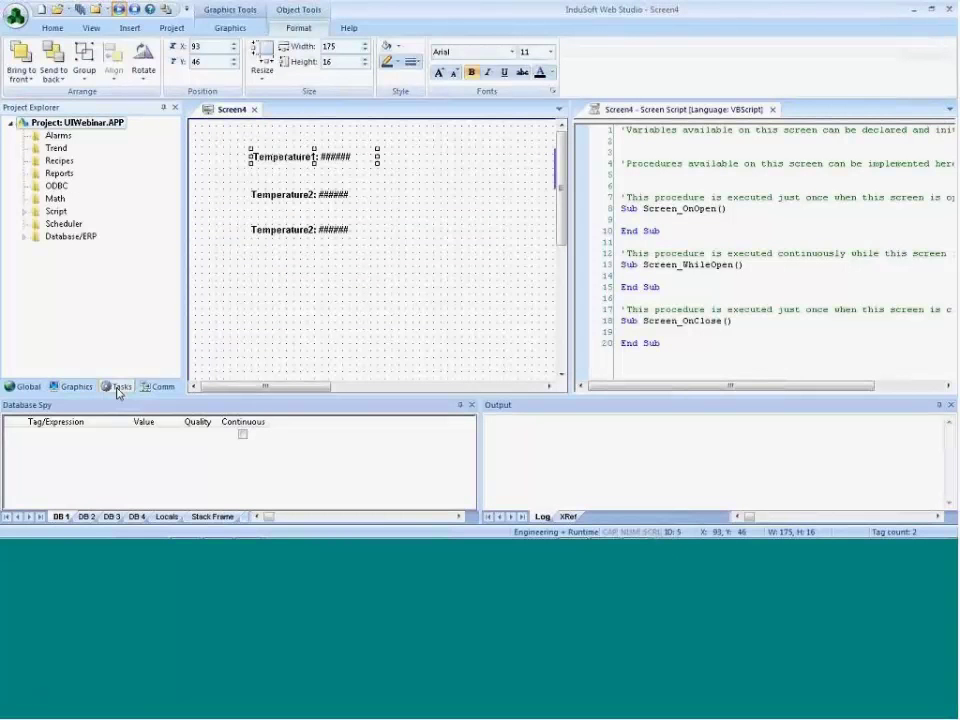
pyautogui.doubleClick(68, 199)
pyautogui.click(251, 243)
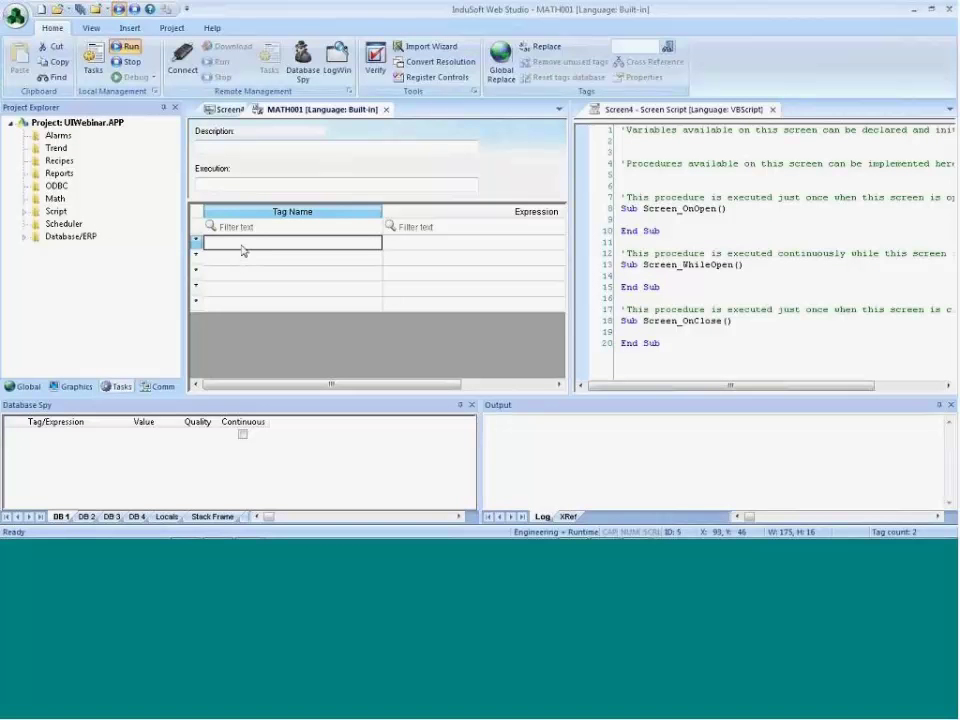
# Enter the trial text asdf in the first Tag Name cell and erase it
pyautogui.click(242, 250)
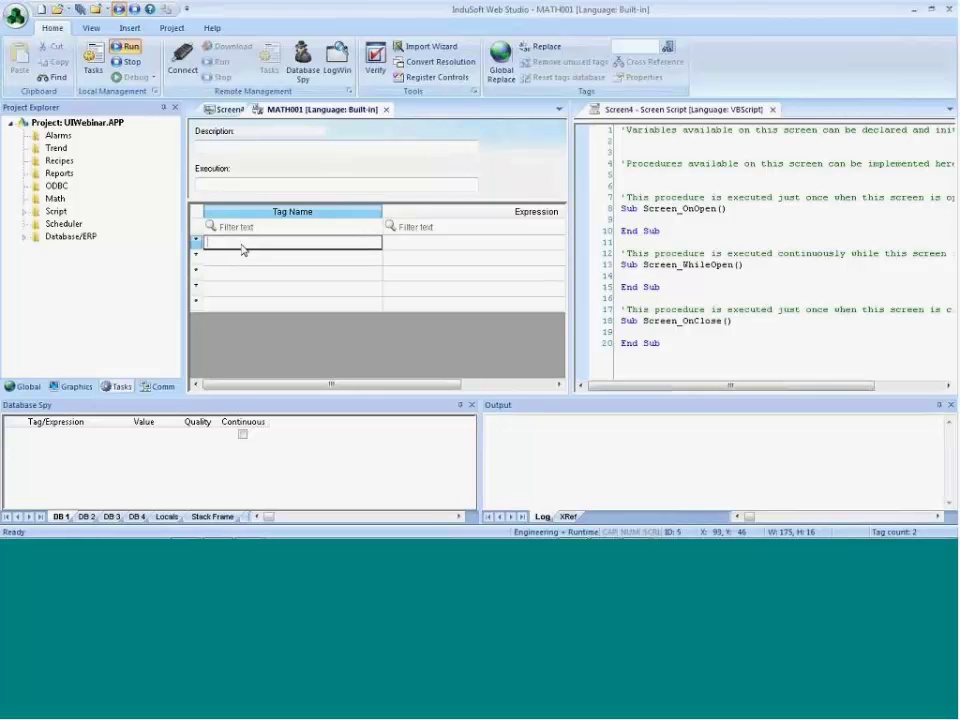
pyautogui.write('asdf')
pyautogui.press('BackSpace')
pyautogui.press('BackSpace')
pyautogui.press('BackSpace')
pyautogui.press('BackSpace')
pyautogui.click(252, 258)
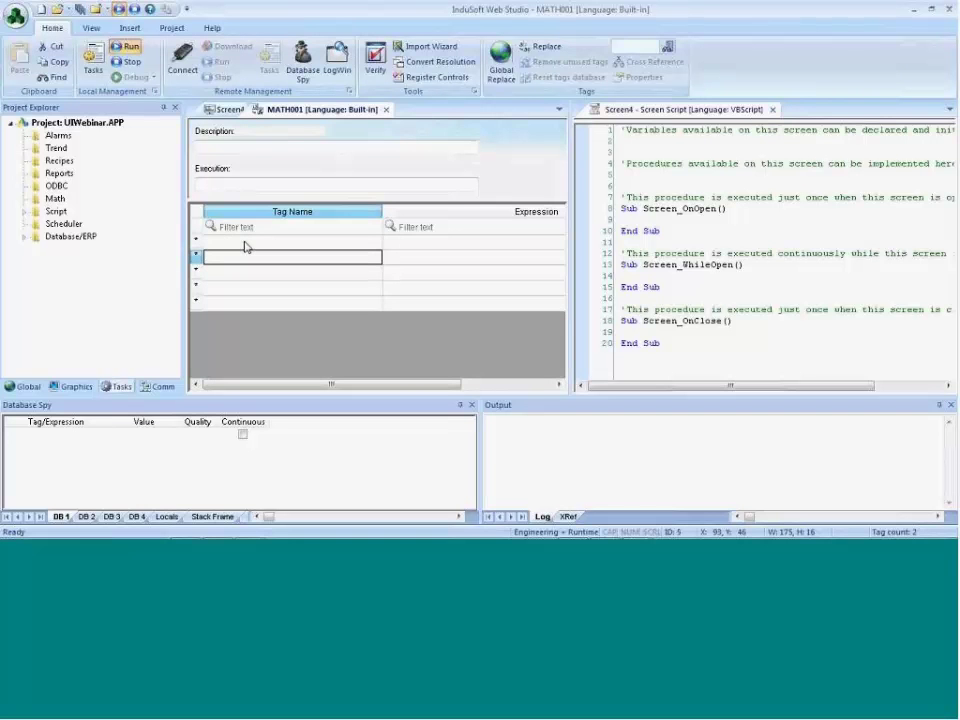
# Open the Object Finder directly from the first Tag Name cell, view the tag list, and cancel it
pyautogui.doubleClick(247, 246)
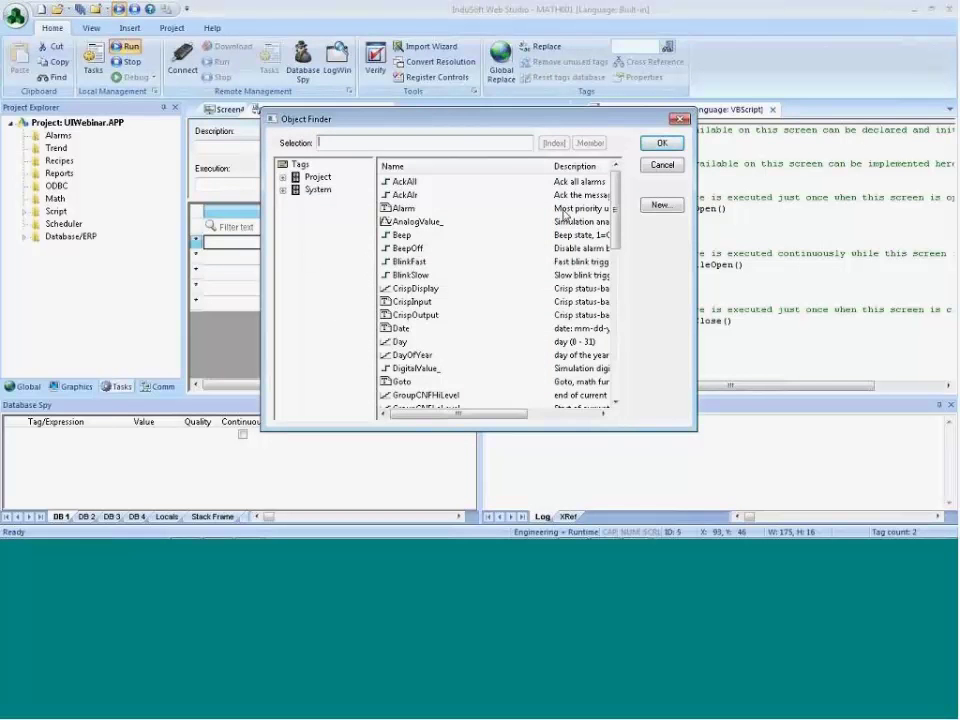
pyautogui.click(661, 165)
pyautogui.click(254, 260)
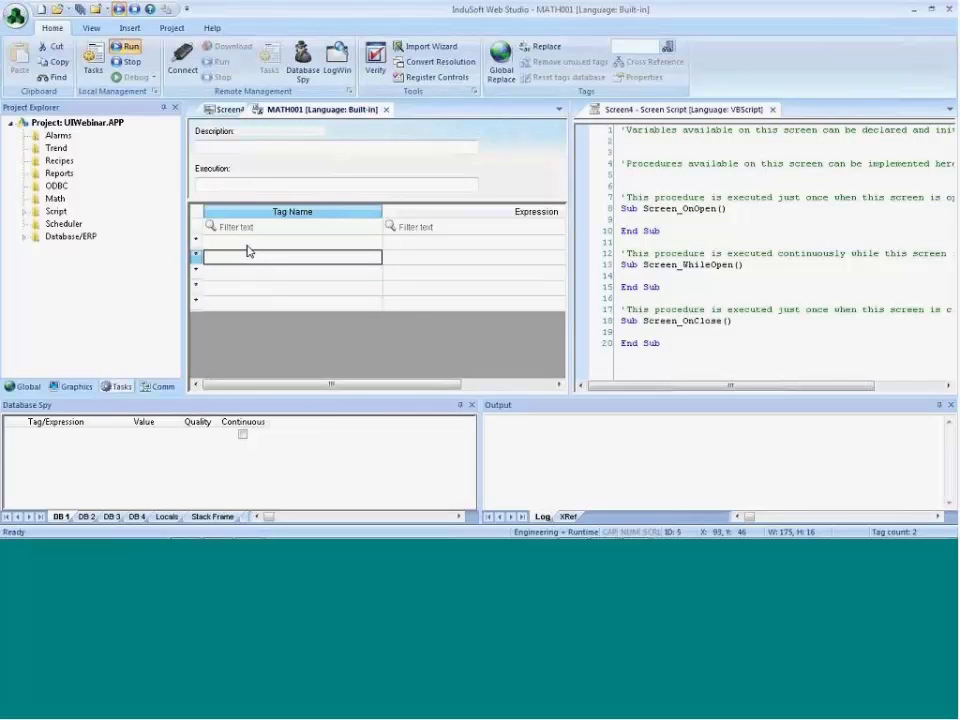
# Enter sdaf as the first tag name, decline creating the tag, and erase the entry
pyautogui.click(247, 246)
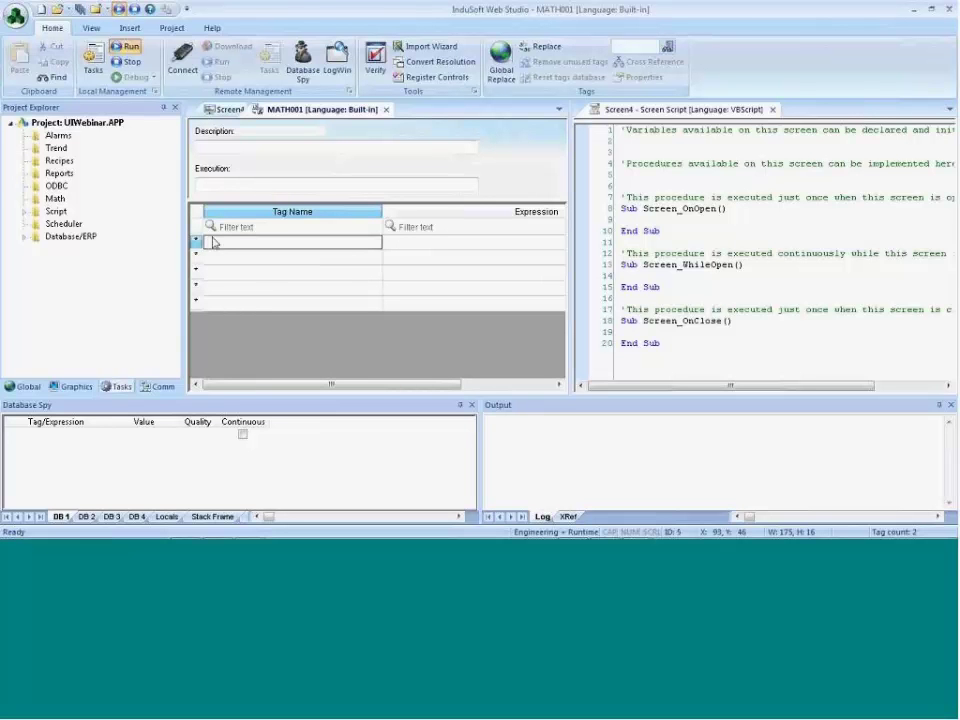
pyautogui.write('sdaf')
pyautogui.press('Return')
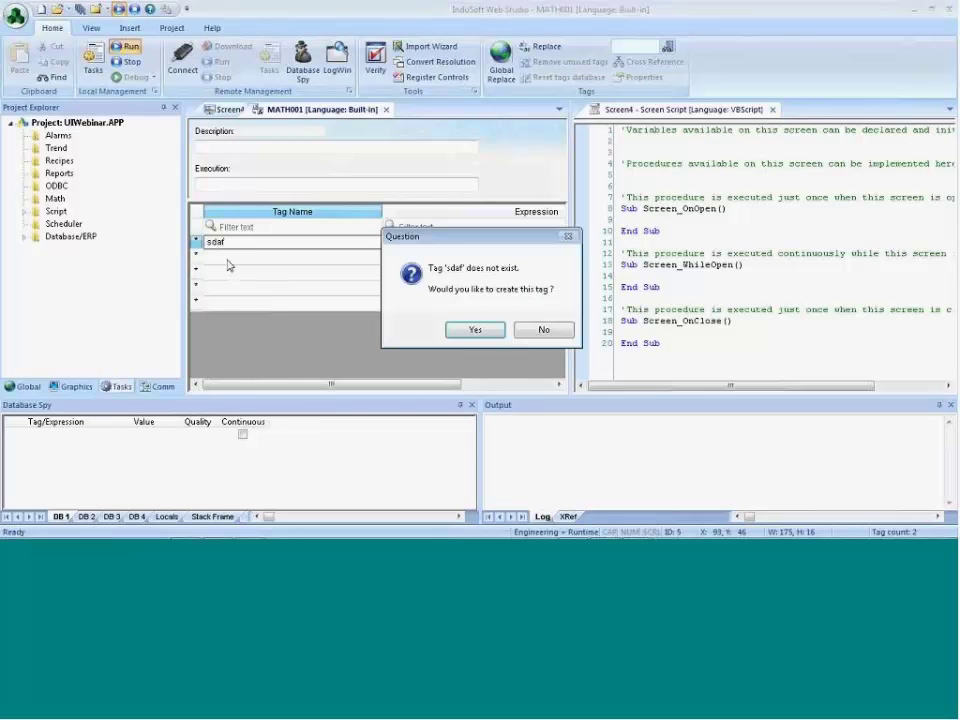
pyautogui.click(541, 331)
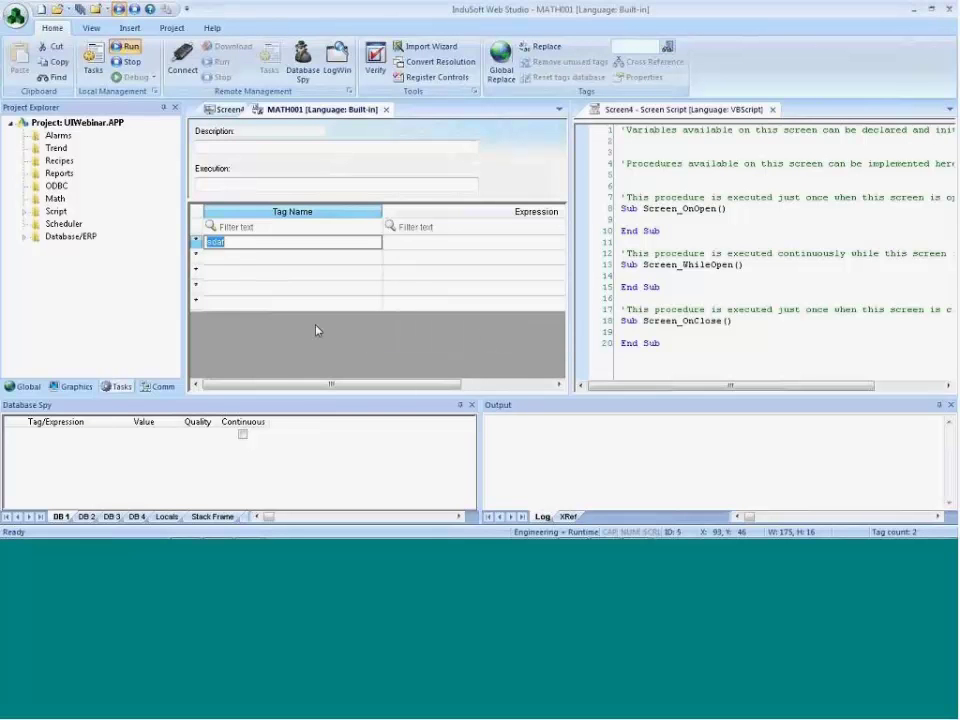
pyautogui.click(238, 248)
pyautogui.press('BackSpace')
pyautogui.press('BackSpace')
pyautogui.press('BackSpace')
pyautogui.press('BackSpace')
# Enter Tempasdfasdf as the first tag name, decline creating the tag, and delete the entry
pyautogui.write('Ti')
pyautogui.press('BackSpace')
pyautogui.write('empaso')
pyautogui.write('fasdf')
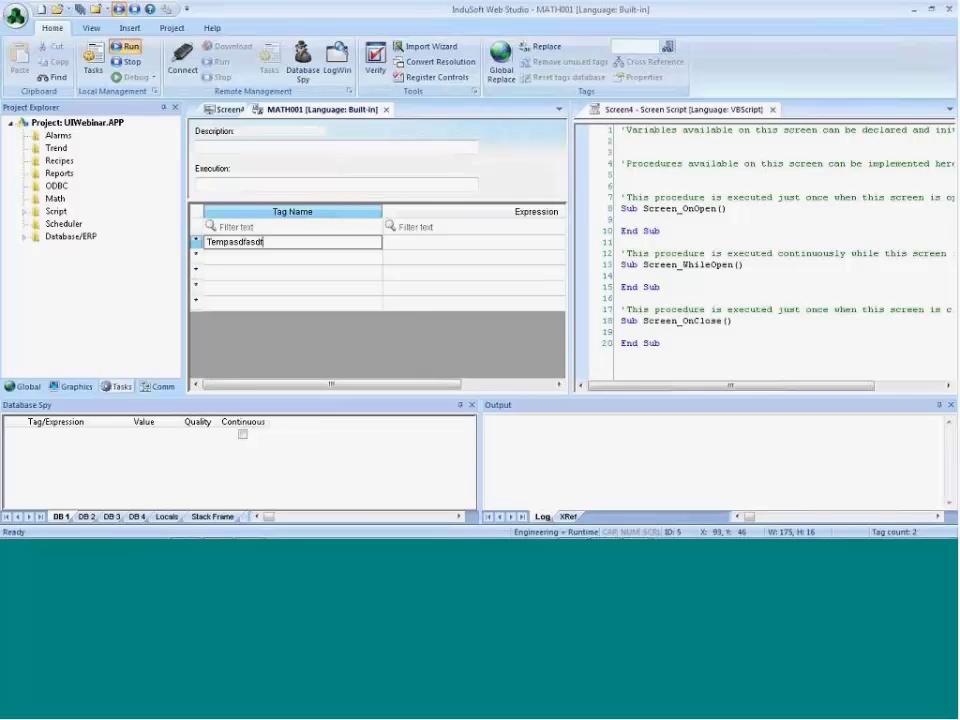
pyautogui.press('Return')
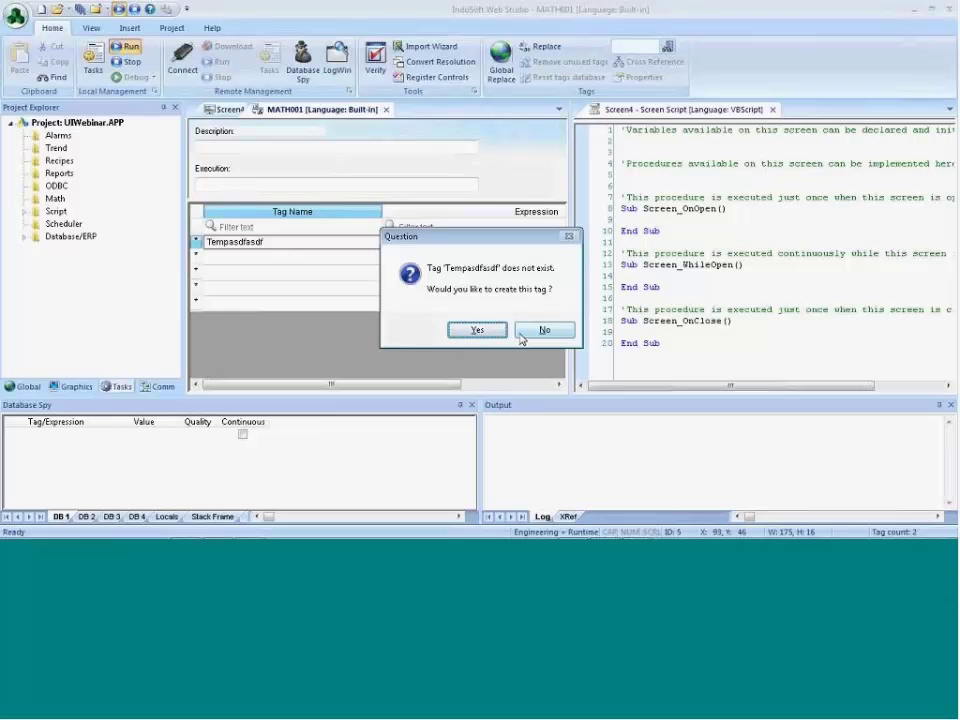
pyautogui.moveTo(430, 236); pyautogui.dragTo(413, 298)
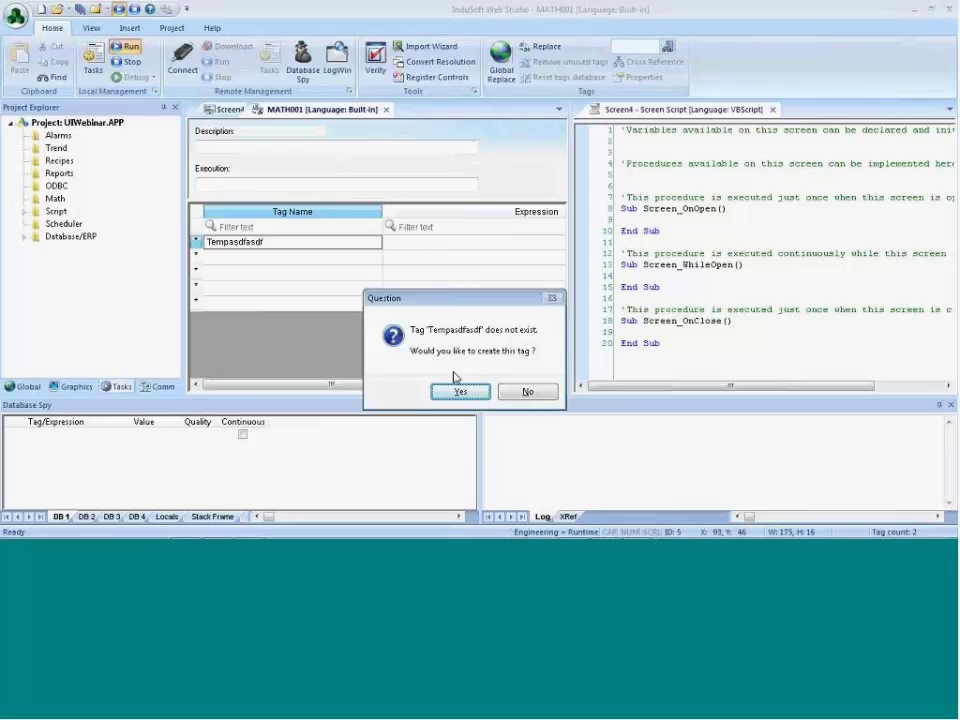
pyautogui.click(522, 393)
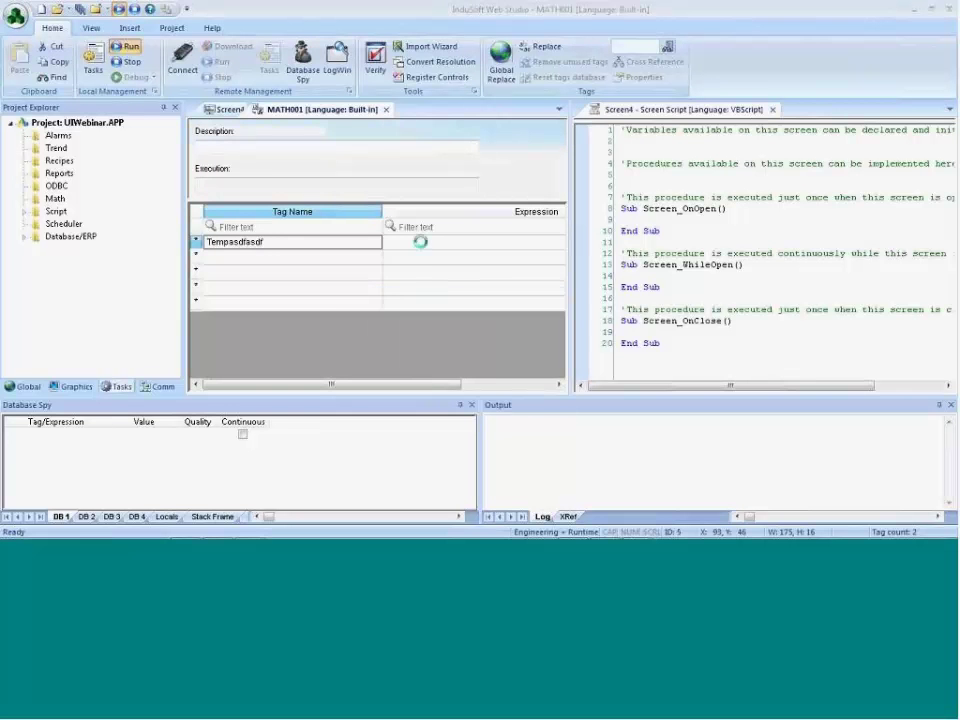
pyautogui.click(542, 327)
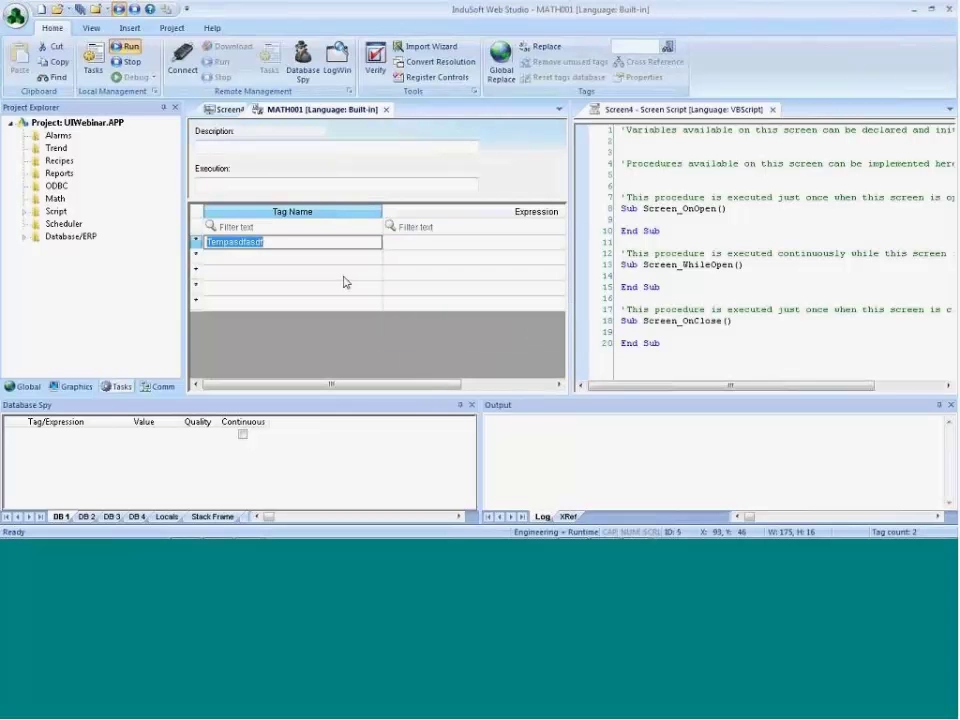
pyautogui.press('Delete')
# Enter the expression second + Minute + tempasdfasdf in the first row, decline creating the tag, and set the expression as a comment
pyautogui.click(450, 242)
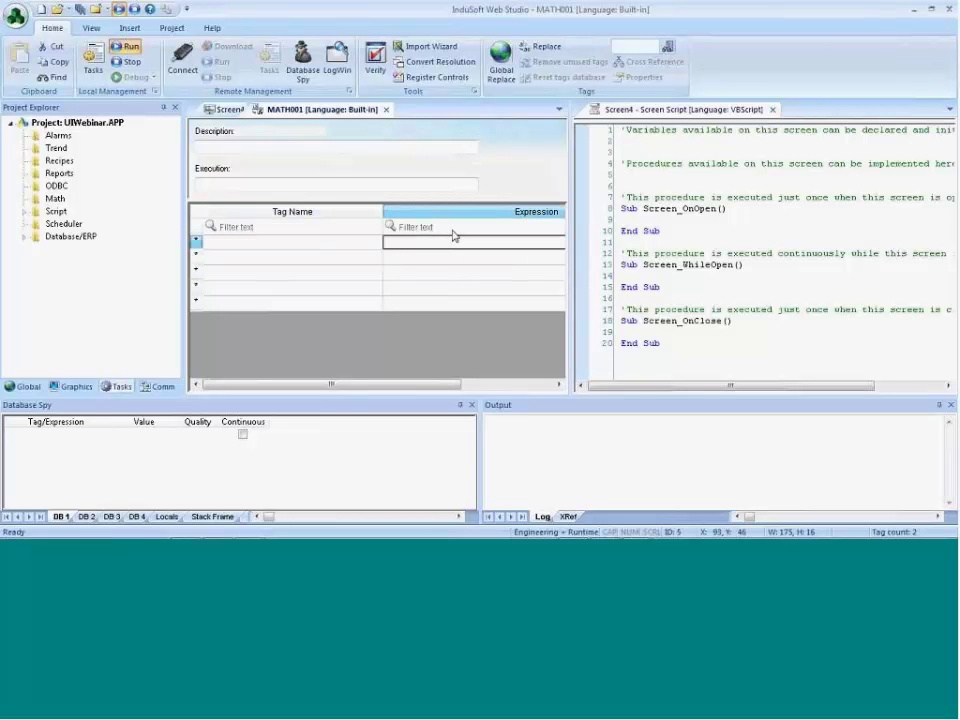
pyautogui.write('second')
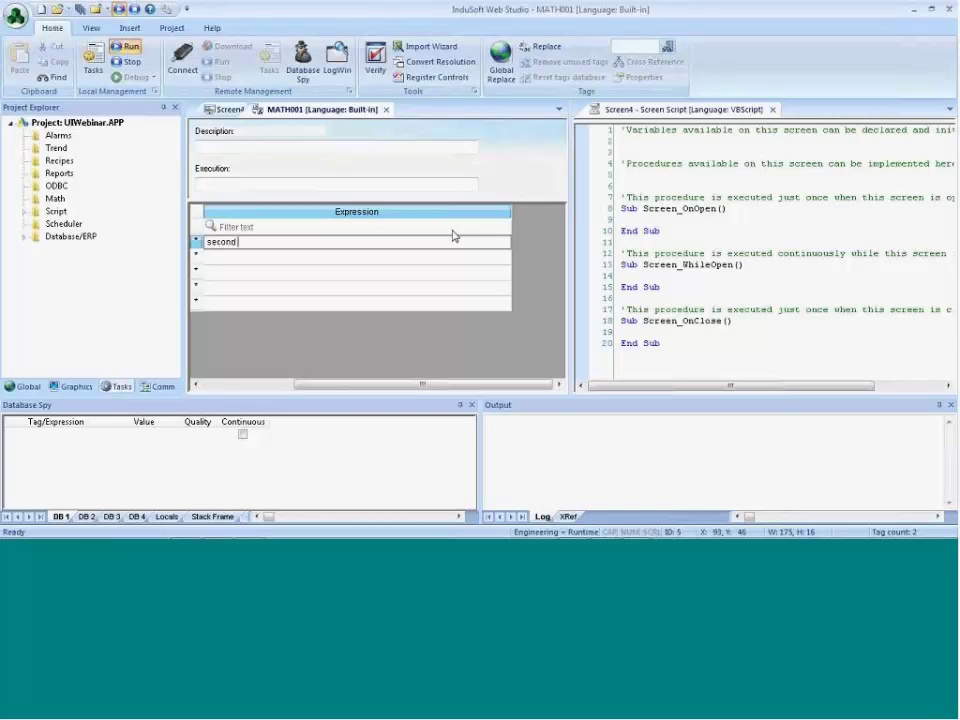
pyautogui.write(' <')
pyautogui.write(' Minute')
pyautogui.write('+')
pyautogui.write(' t')
pyautogui.write('empasdfasdf')
pyautogui.press('Return')
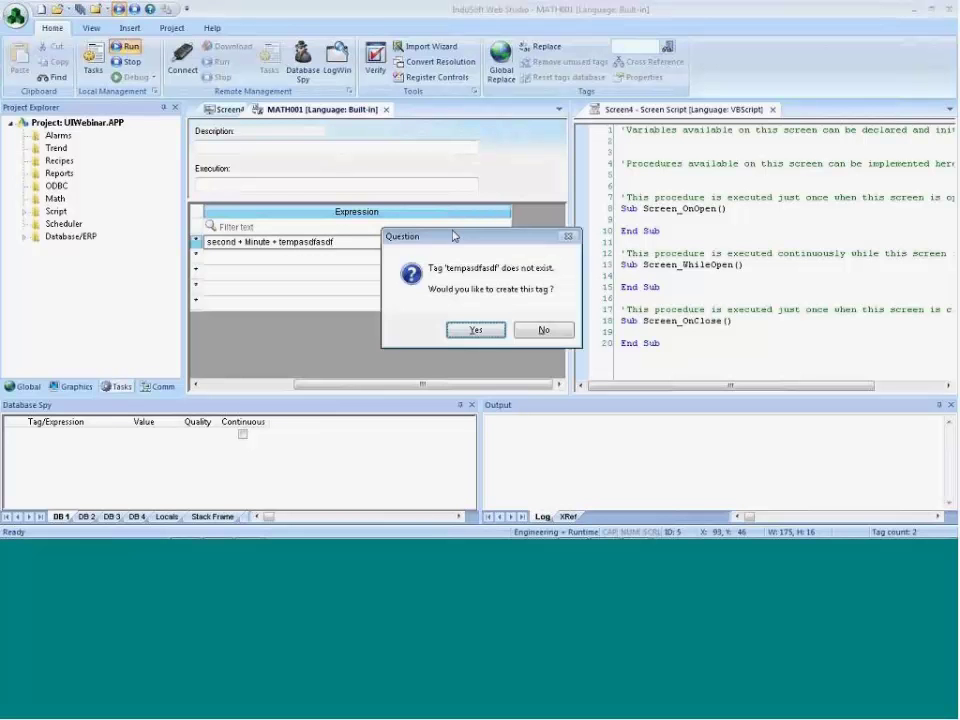
pyautogui.click(536, 333)
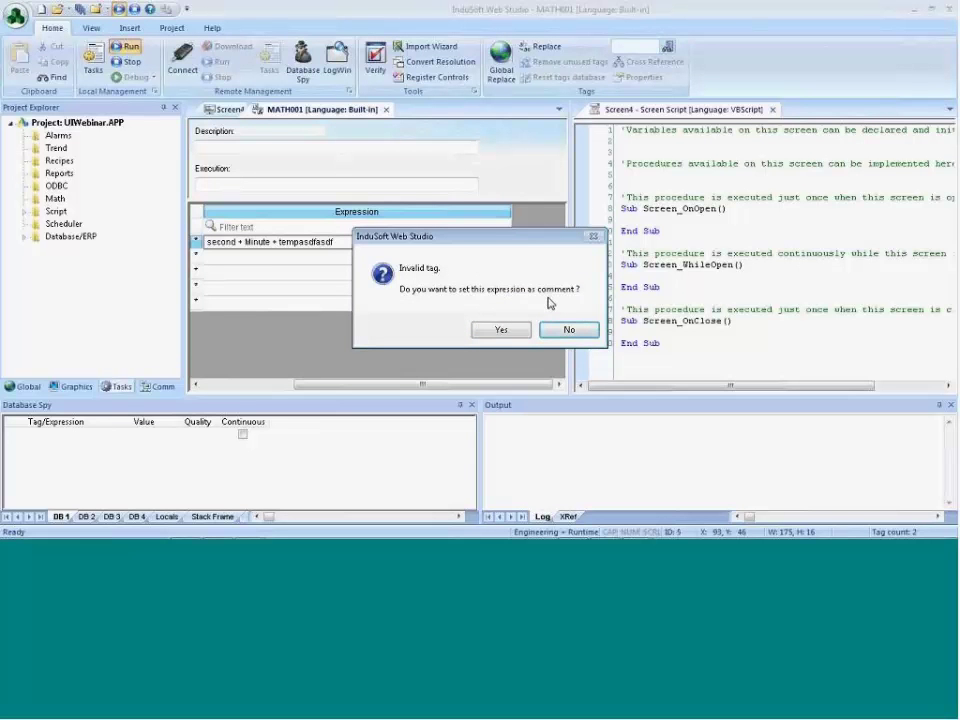
pyautogui.click(500, 331)
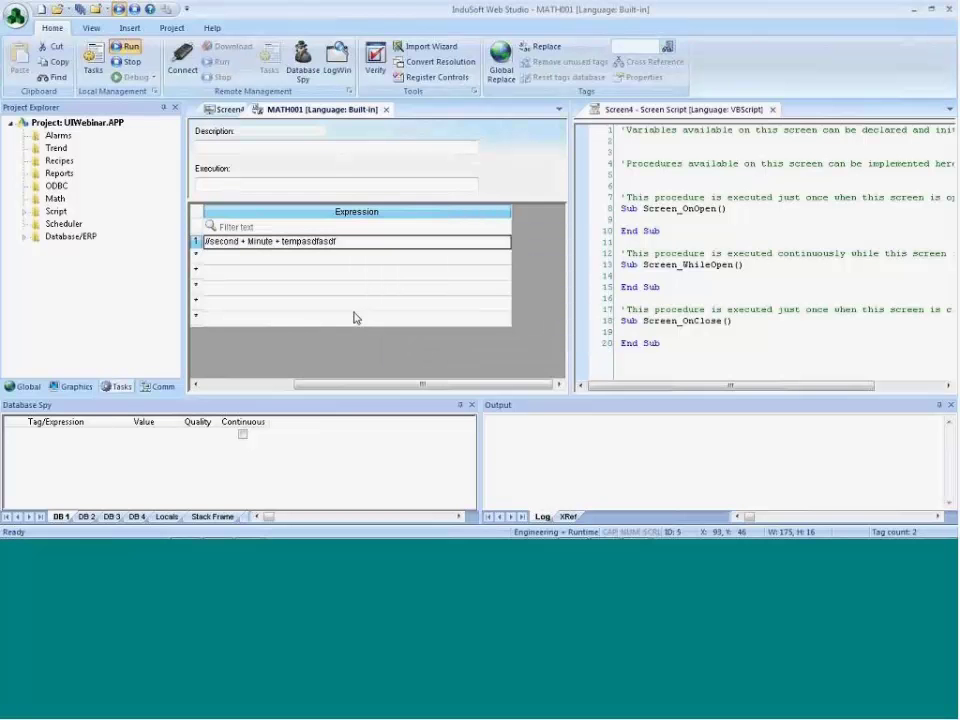
# Remove the comment slashes and the tempasdfasdf term so the first row's expression reads second + Minute
pyautogui.click(210, 243)
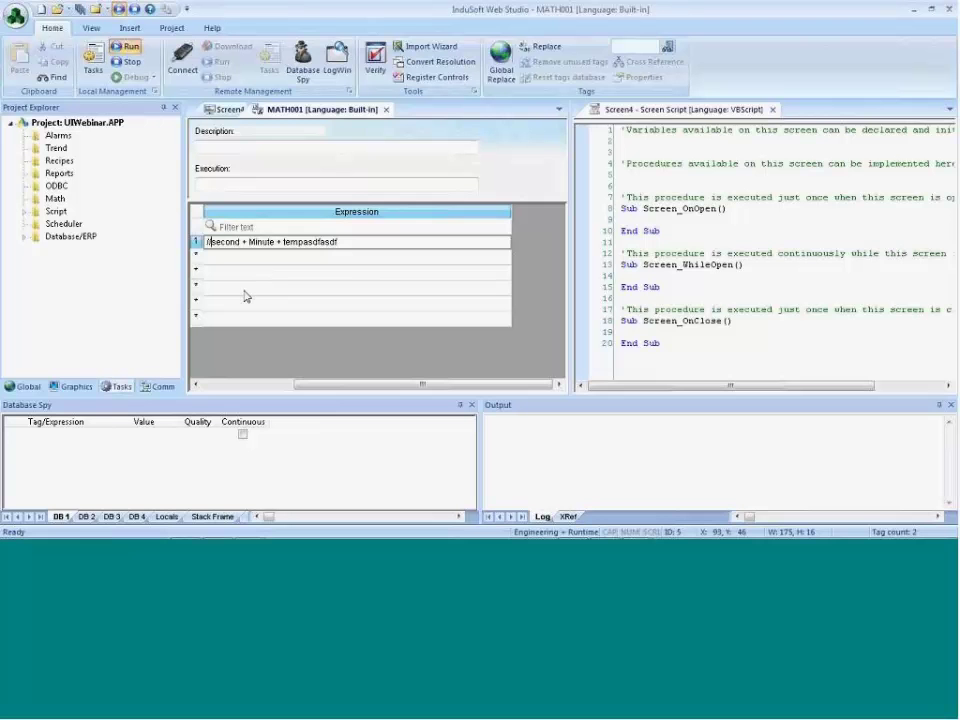
pyautogui.press('BackSpace')
pyautogui.press('BackSpace')
pyautogui.press('BackSpace')
pyautogui.press('BackSpace')
pyautogui.press('BackSpace')
pyautogui.press('BackSpace')
pyautogui.press('BackSpace')
pyautogui.press('BackSpace')
pyautogui.press('BackSpace')
pyautogui.press('BackSpace')
pyautogui.press('BackSpace')
pyautogui.press('BackSpace')
pyautogui.press('BackSpace')
pyautogui.press('BackSpace')
pyautogui.press('BackSpace')
pyautogui.press('Delete')
pyautogui.press('Delete')
pyautogui.click(285, 262)
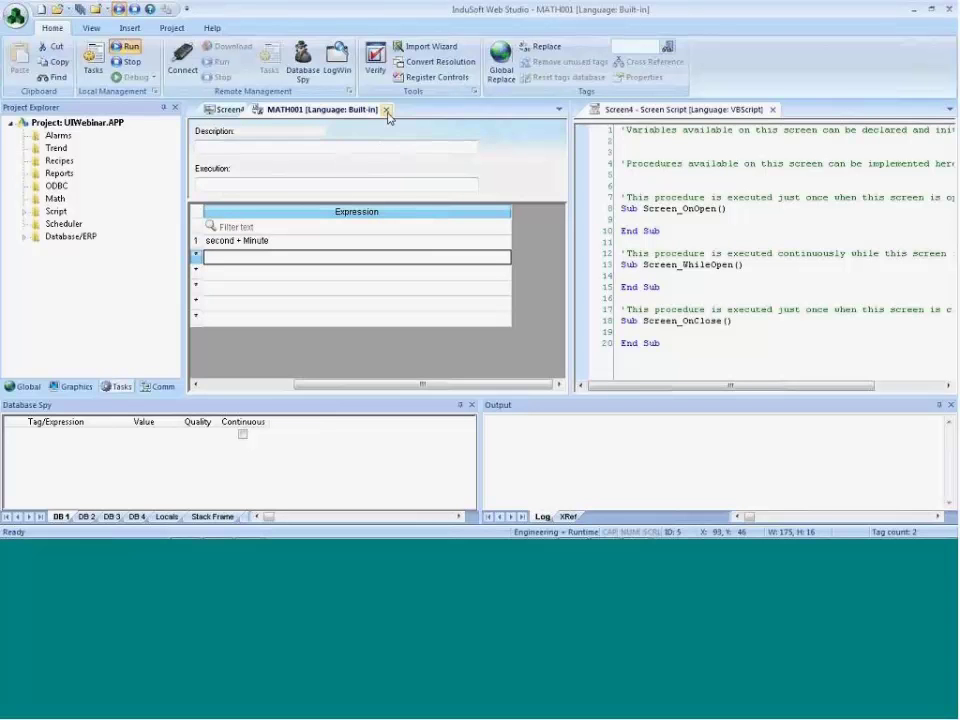
# Check the feature list in the PowerPoint slide show, close the Screen4 script document, and keep the MATH001 worksheet active
pyautogui.hotkey('alt', 'Tab')
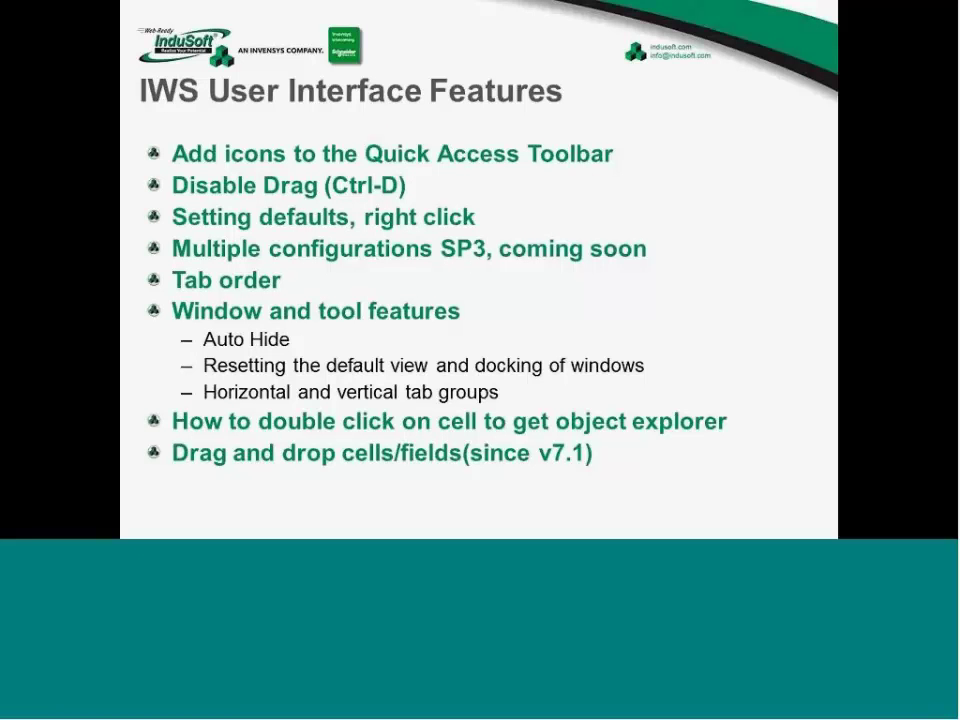
pyautogui.hotkey('alt', 'Tab')
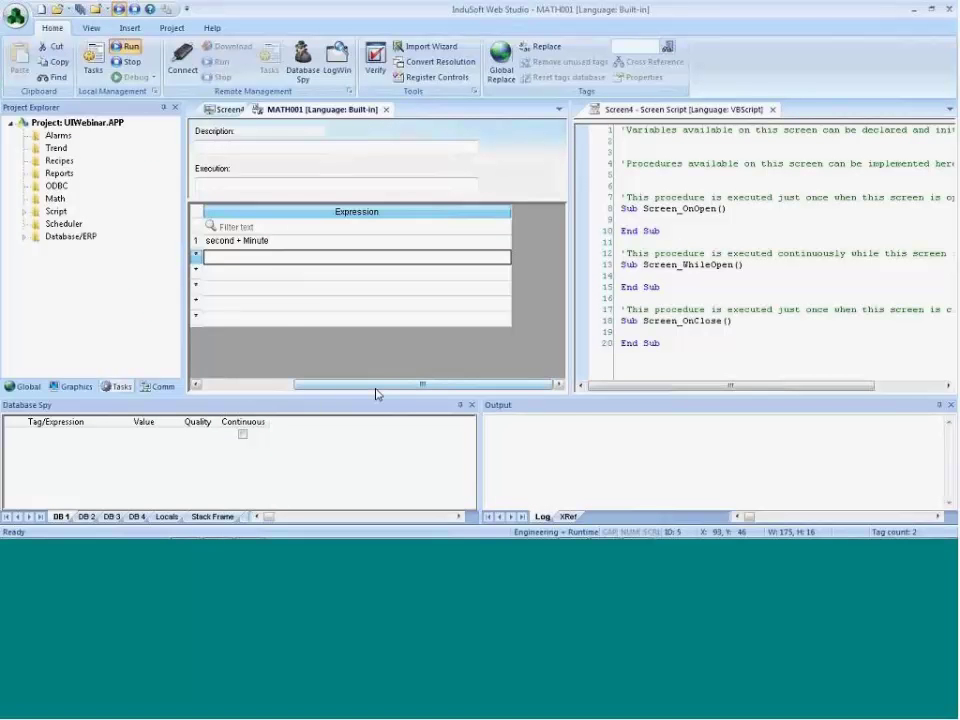
pyautogui.click(772, 109)
pyautogui.click(330, 109)
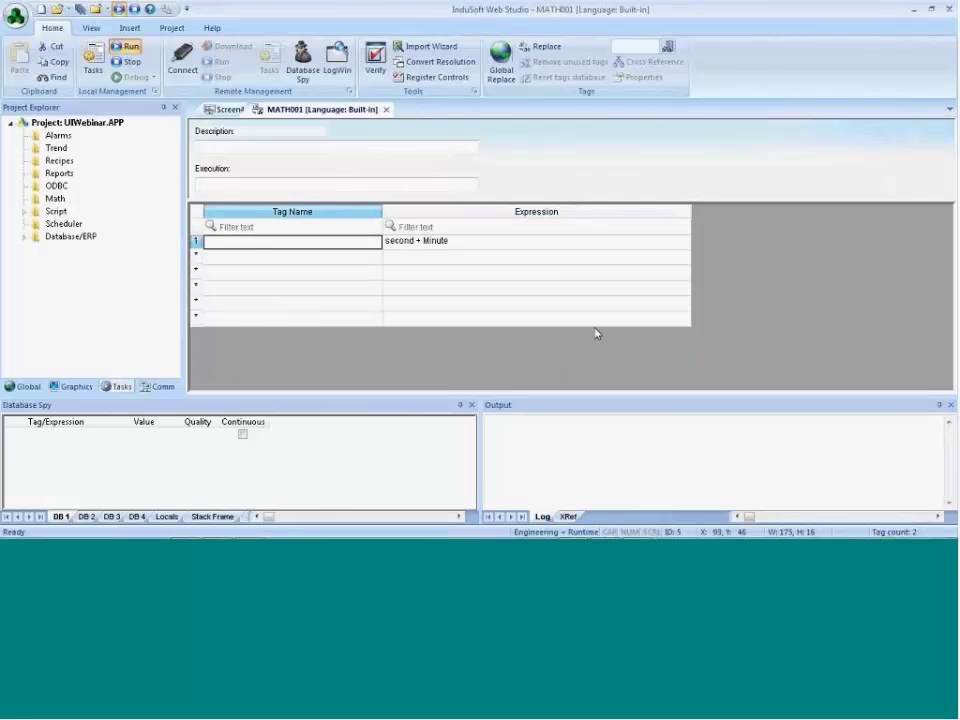
# Set the tag name of the worksheet's first and second rows to Temp1
pyautogui.write('Temp1')
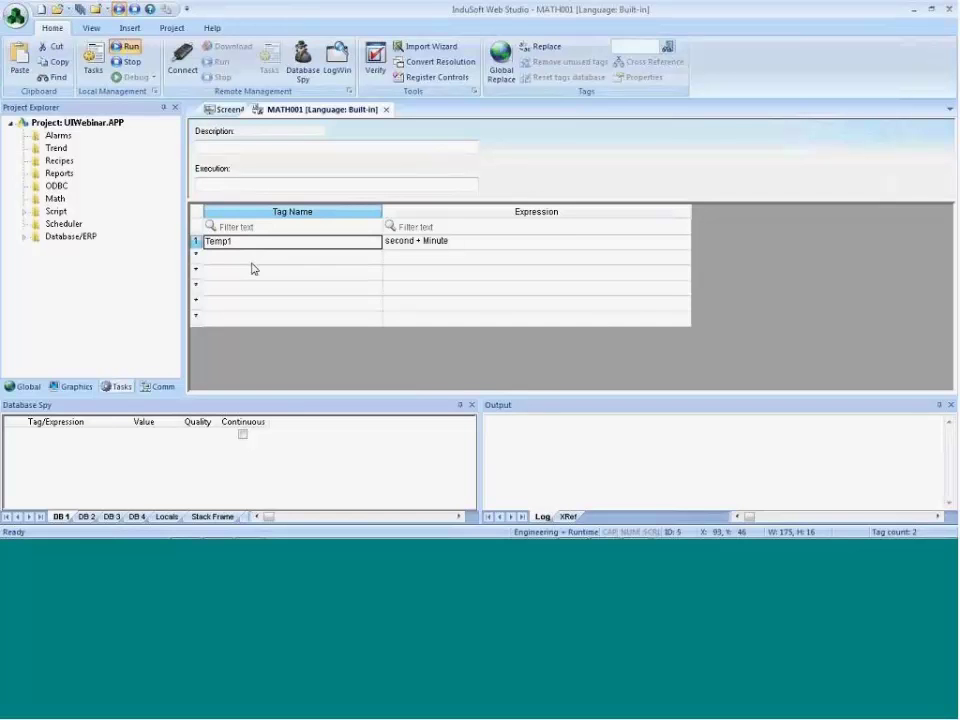
pyautogui.press('Down')
pyautogui.write('Temp1')
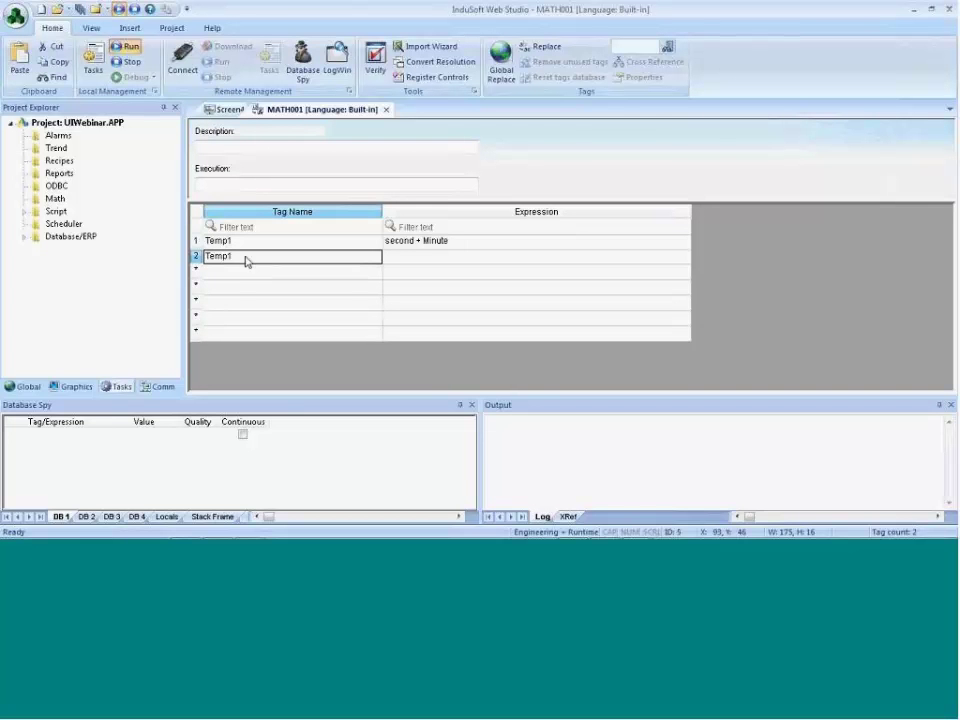
# Change the second row's tag name to Temp, decline creating the tag, and clear the cell
pyautogui.press('Up')
pyautogui.click(247, 257)
pyautogui.press('BackSpace')
pyautogui.press('Return')
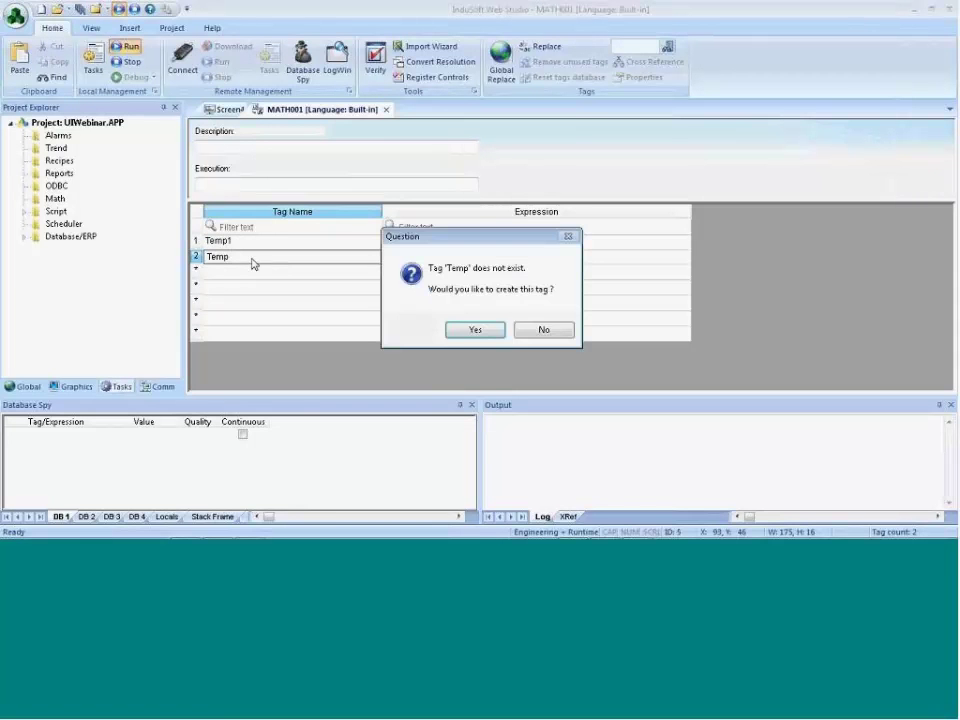
pyautogui.click(528, 330)
pyautogui.press('BackSpace')
pyautogui.click(274, 245)
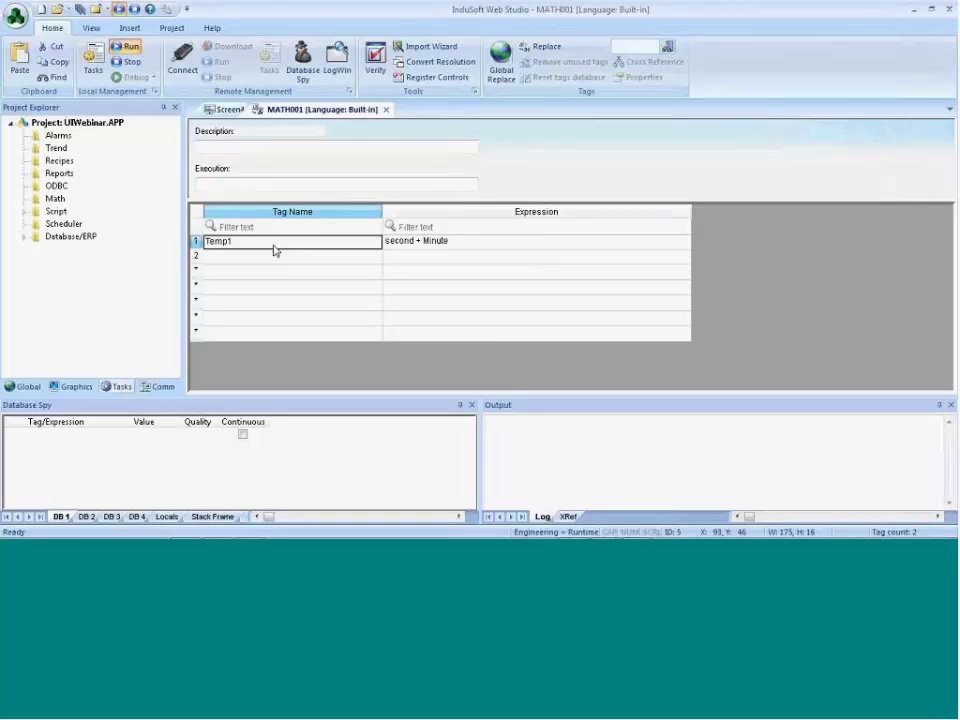
# Copy the Temp1 tag name from the first row into the second and third rows
pyautogui.moveTo(274, 246); pyautogui.dragTo(275, 261)
pyautogui.click(279, 274)
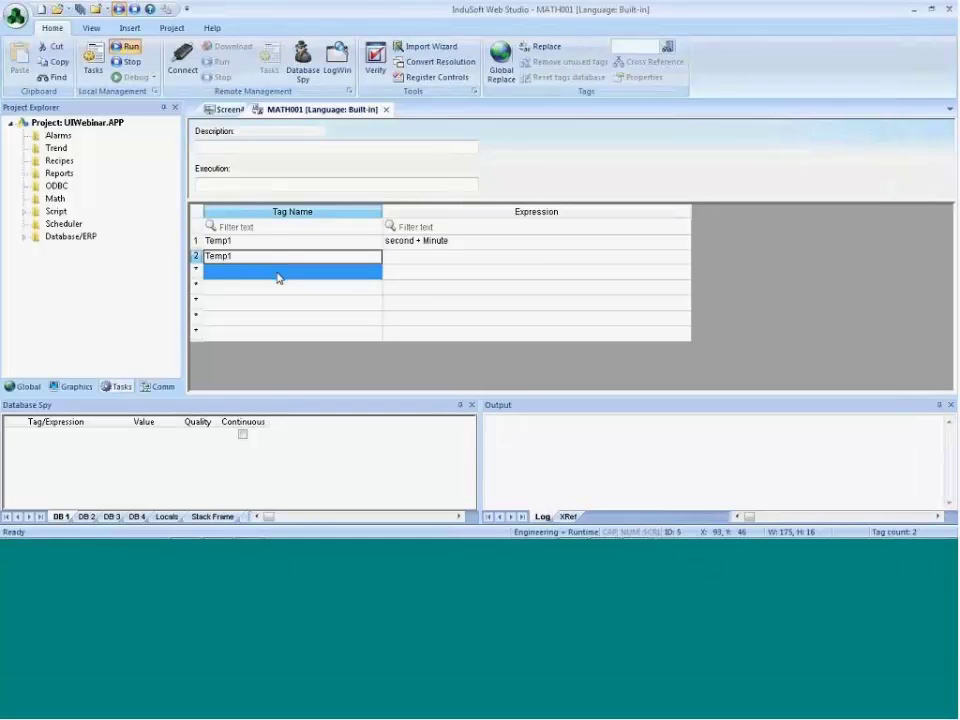
pyautogui.click(231, 273)
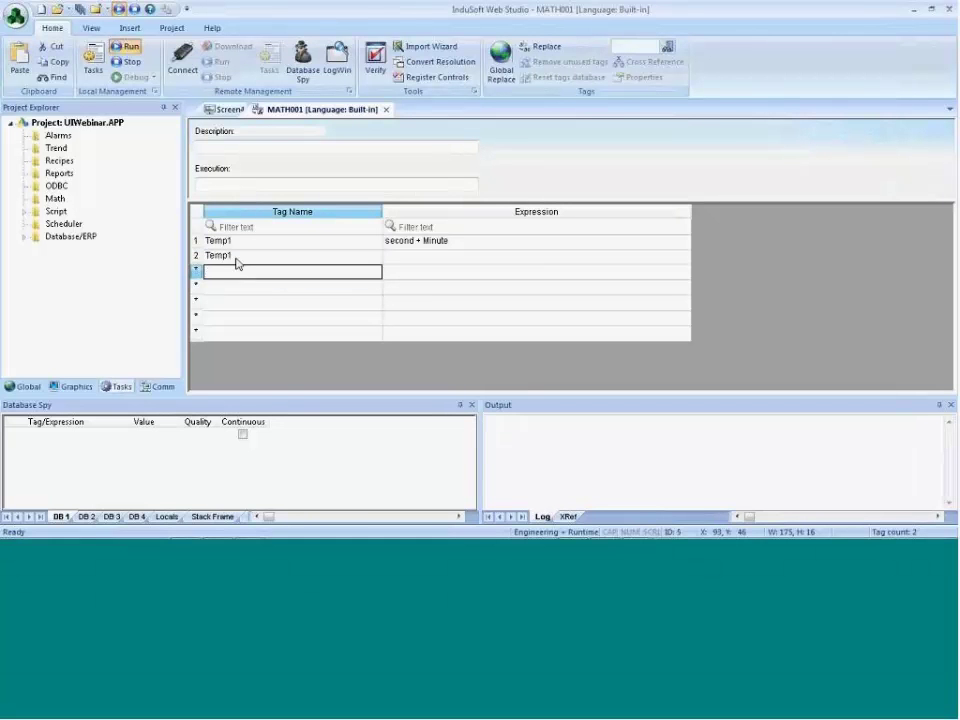
pyautogui.click(236, 266)
pyautogui.click(237, 287)
pyautogui.click(241, 259)
pyautogui.moveTo(240, 263); pyautogui.dragTo(245, 273)
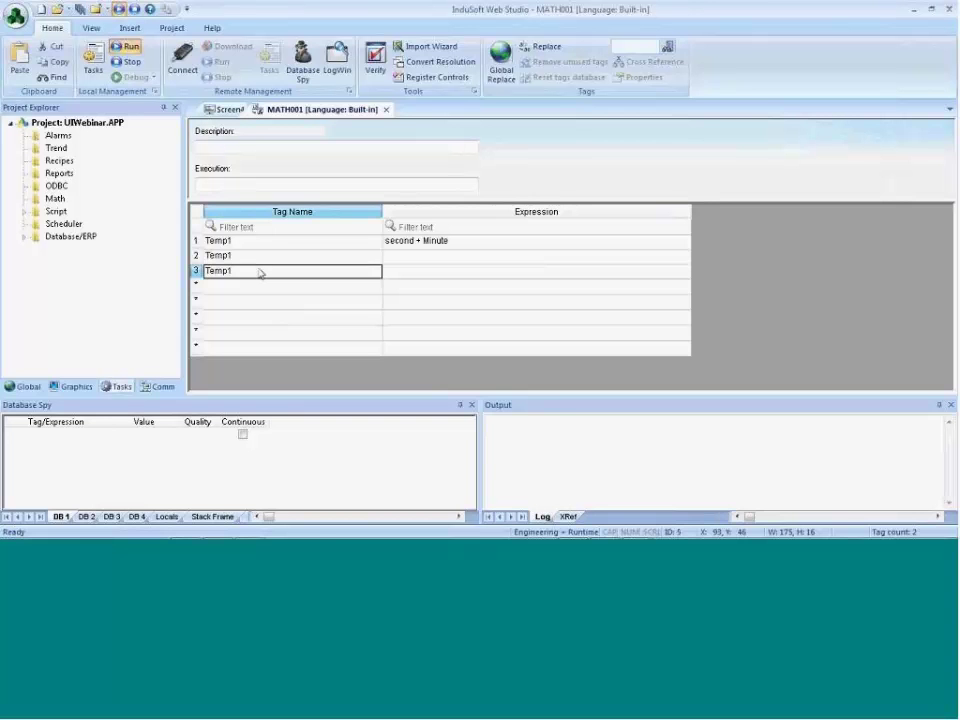
# Change the third row's tag name to Temp2
pyautogui.click(257, 272)
pyautogui.press('BackSpace')
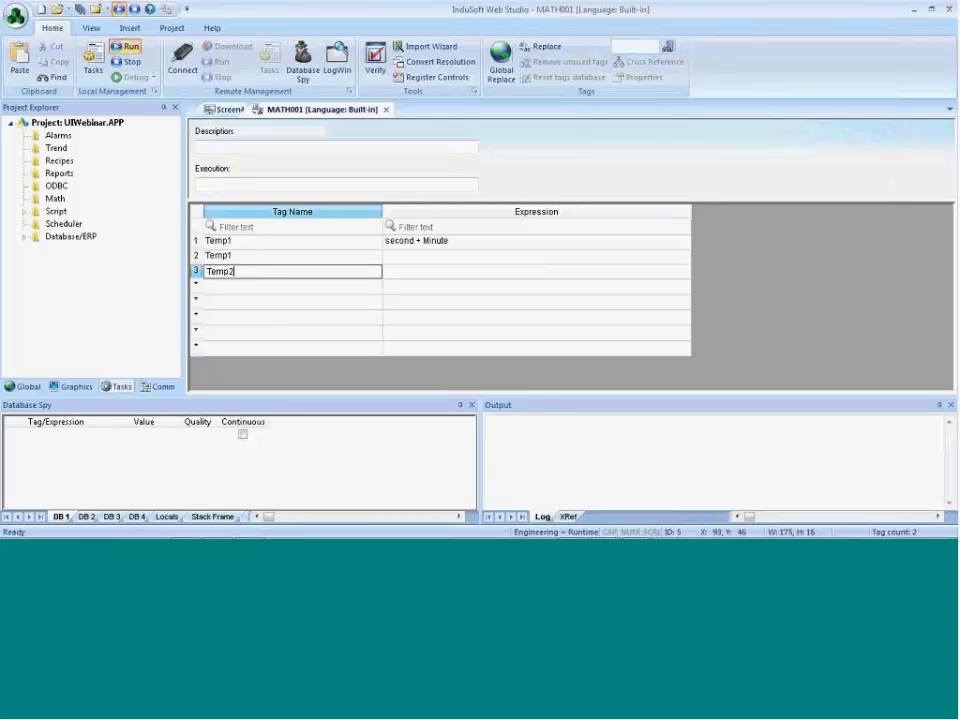
pyautogui.write('2')
# Enter Test as the worksheet's description and select the empty tag name cell of the fourth row
pyautogui.click(236, 145)
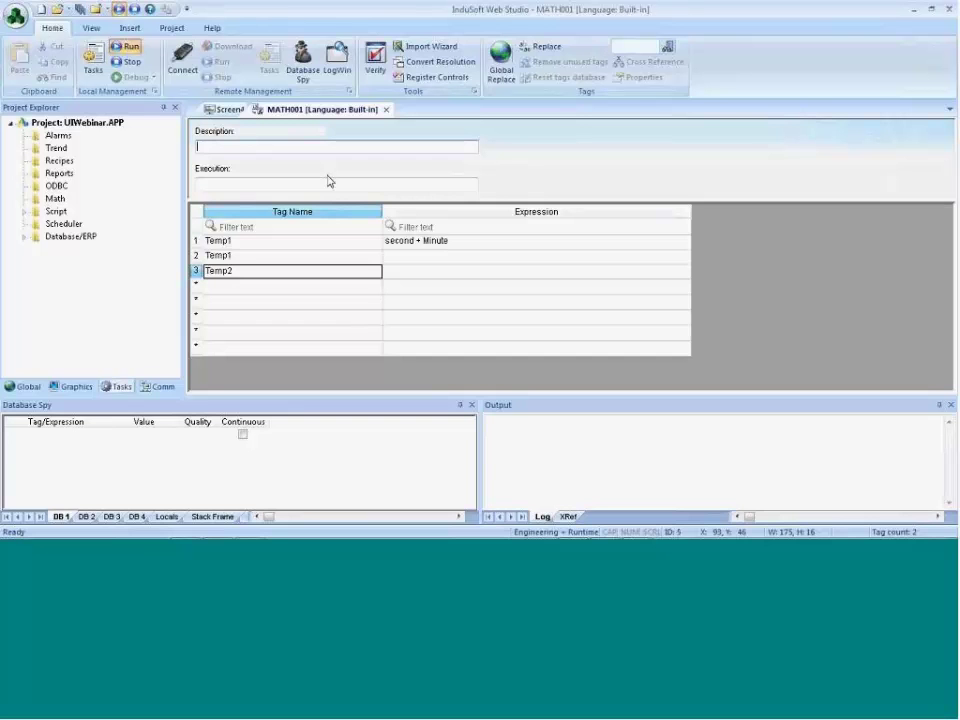
pyautogui.write('Test')
pyautogui.click(205, 147)
pyautogui.click(220, 286)
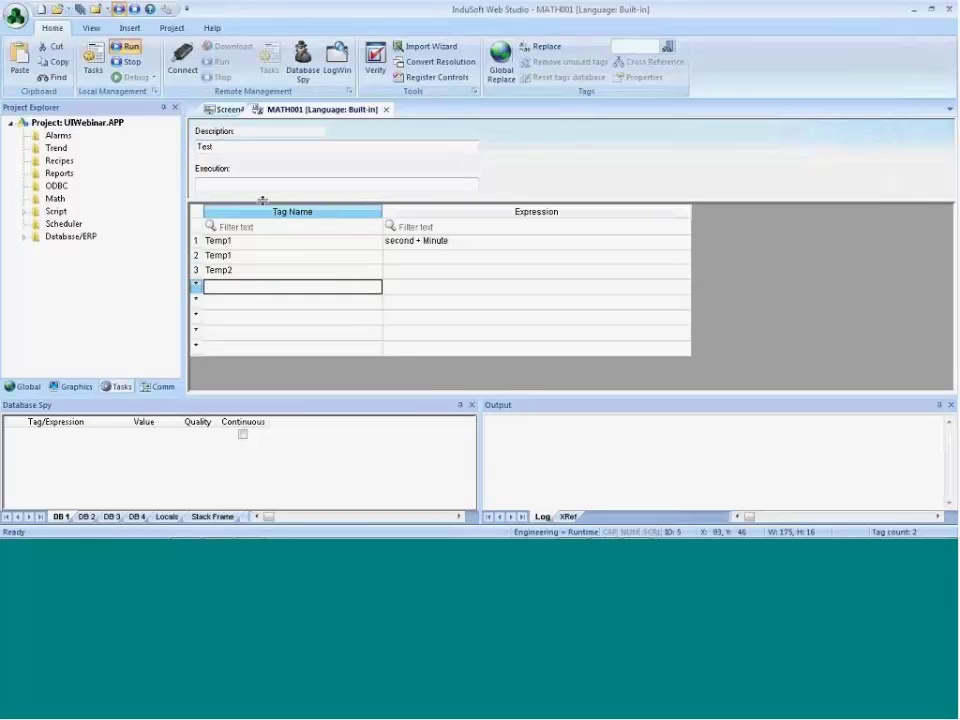
# Copy the first row's Temp1 tag name into the worksheet's Execution field
pyautogui.click(229, 186)
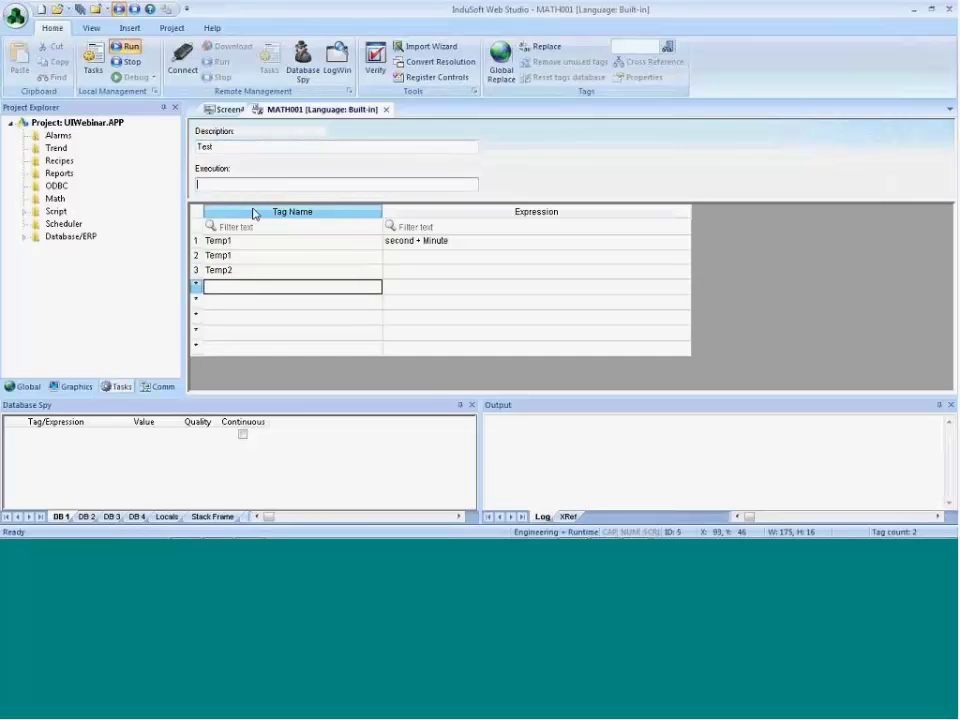
pyautogui.click(238, 245)
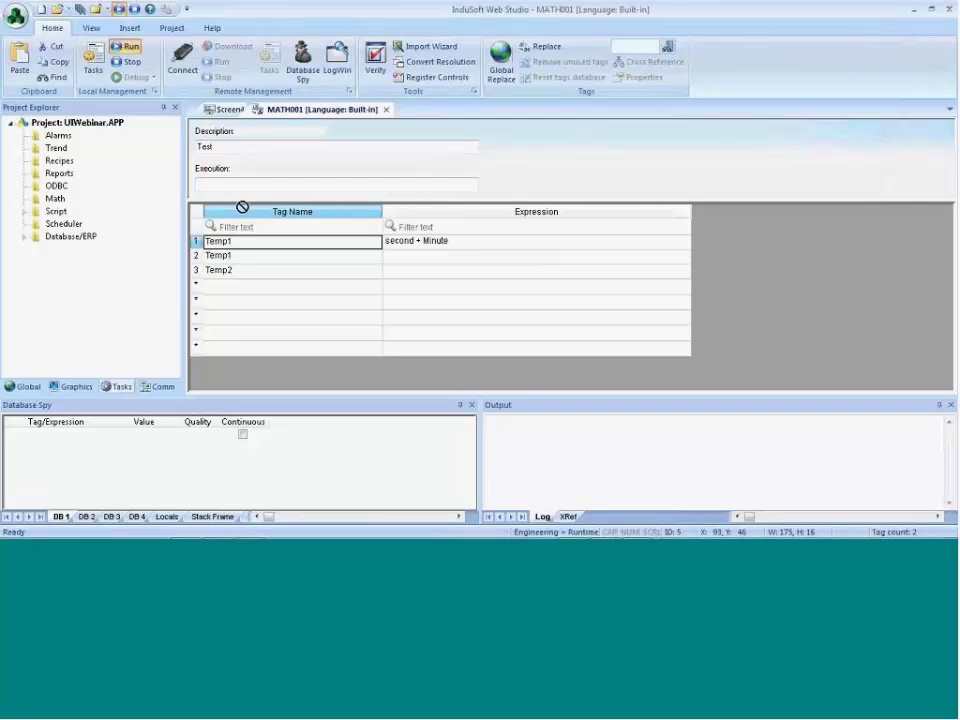
pyautogui.moveTo(233, 174); pyautogui.dragTo(232, 185)
# Replace the first row's tag name with A and accept creating the tag
pyautogui.click(237, 256)
pyautogui.press('Up')
pyautogui.write('A')
pyautogui.press('Return')
pyautogui.press('Return')
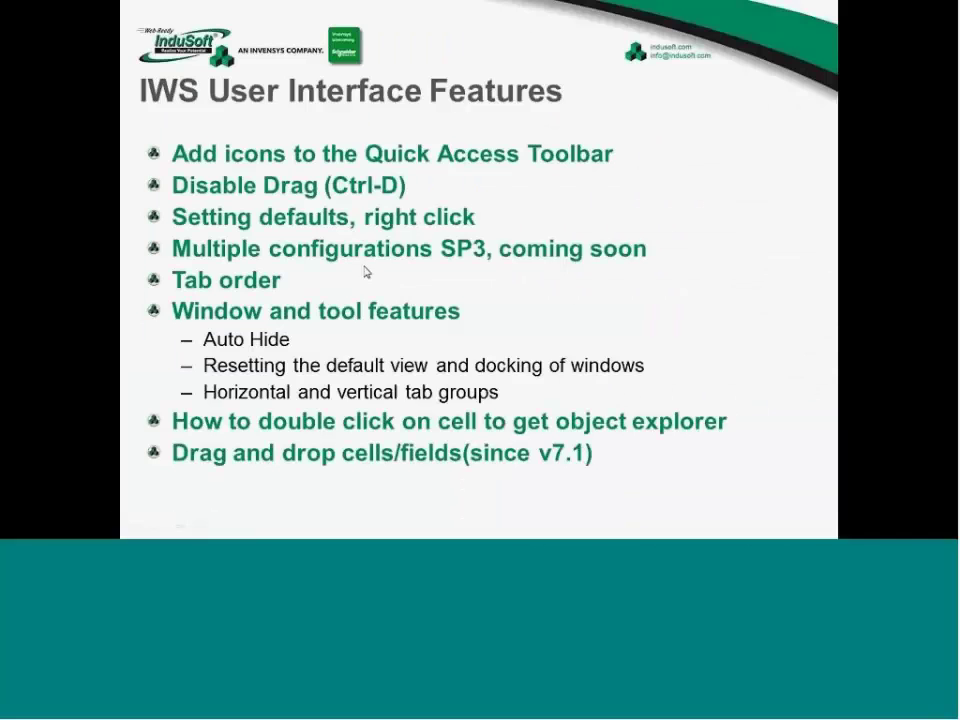
# Check the feature list in the slide show, return to the worksheet, and add Pressure as the fourth row's tag name, accepting its creation
pyautogui.hotkey('alt', 'Tab')
pyautogui.hotkey('alt', 'Tab')
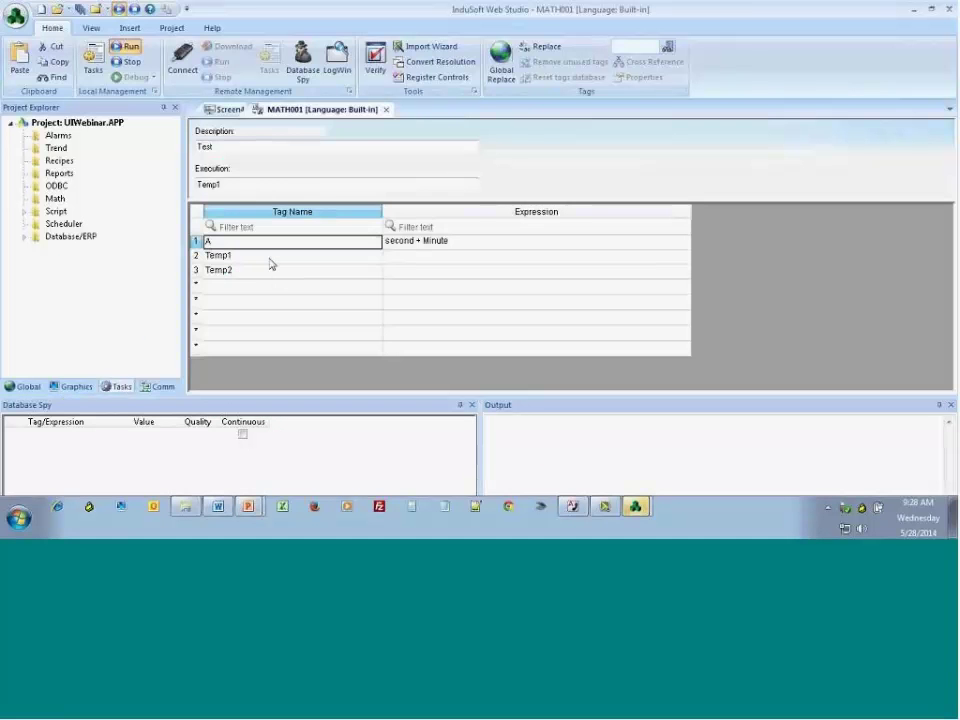
pyautogui.click(282, 258)
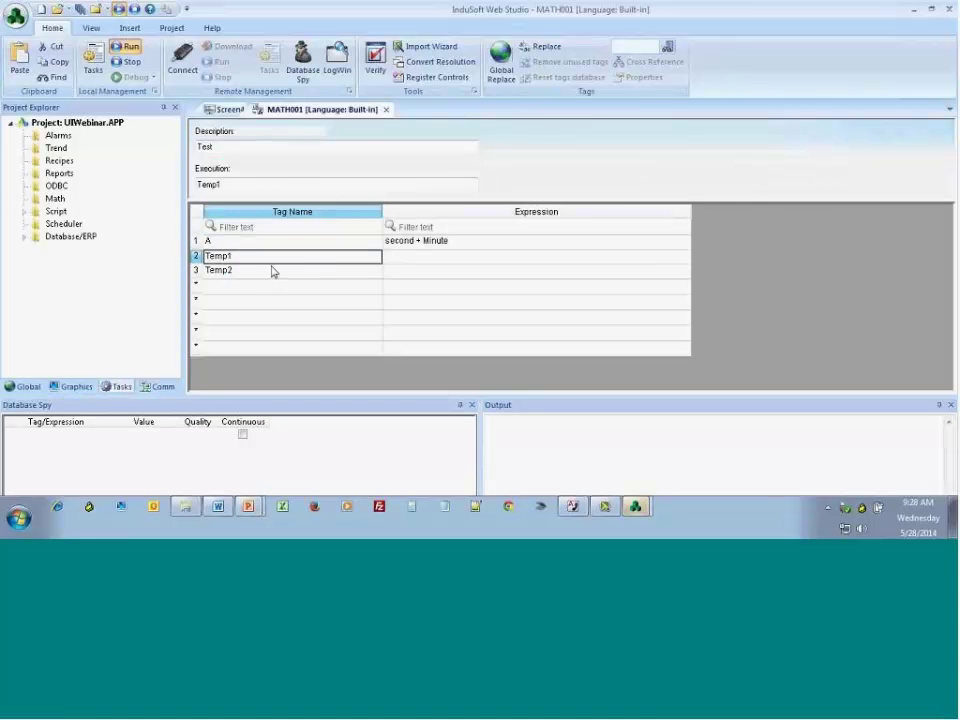
pyautogui.click(254, 288)
pyautogui.write('Pressure')
pyautogui.press('Return')
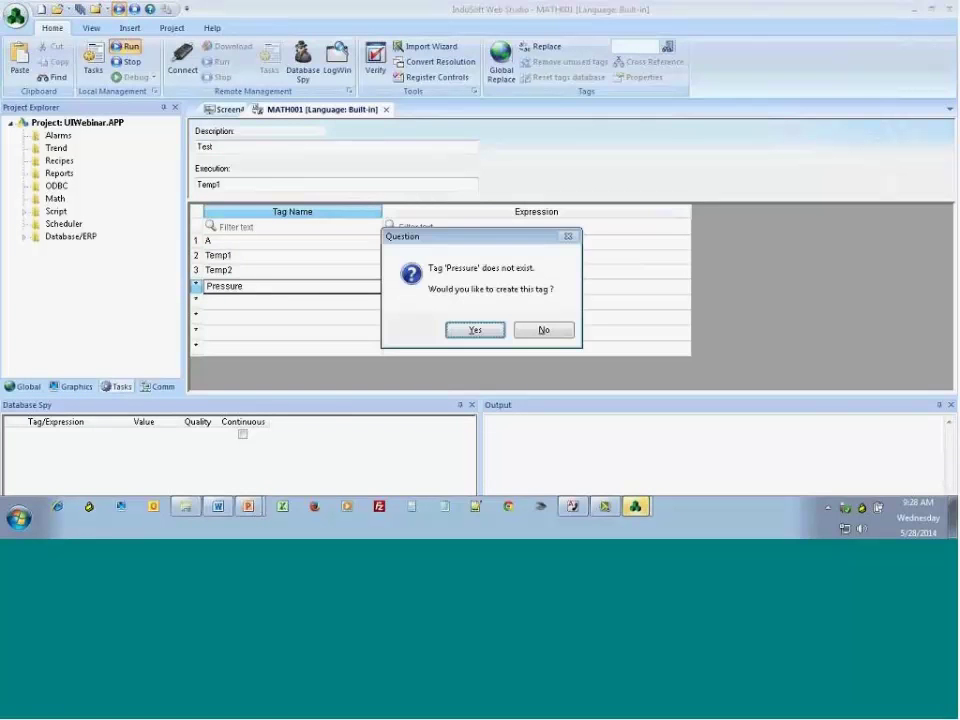
pyautogui.press('Return')
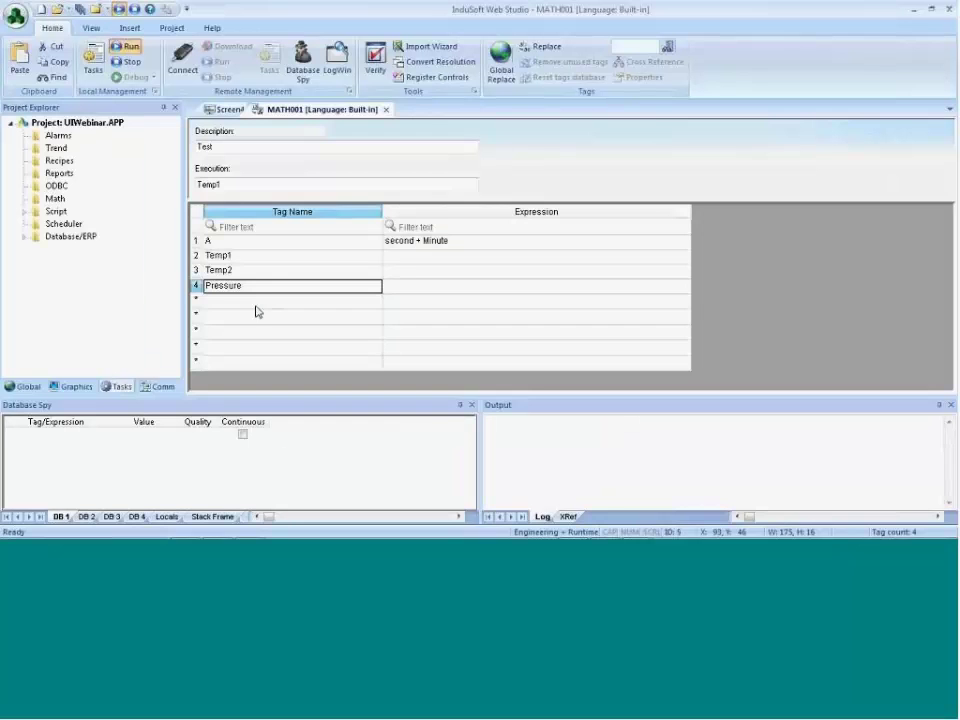
# Filter the Tag Name column by P and replace that filter with T
pyautogui.click(257, 306)
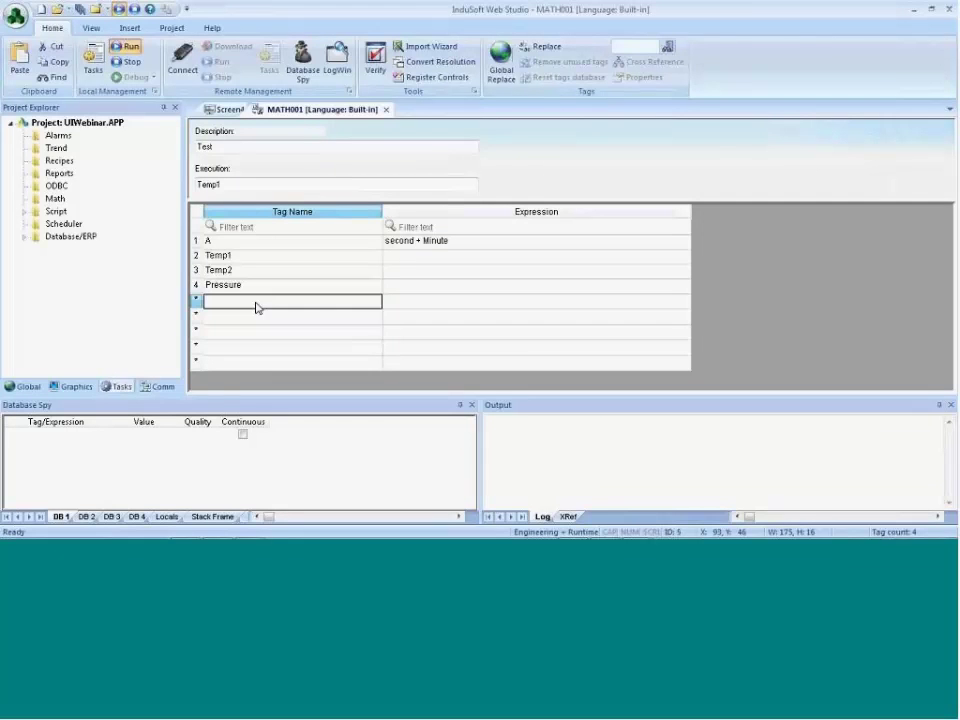
pyautogui.click(238, 229)
pyautogui.write('P')
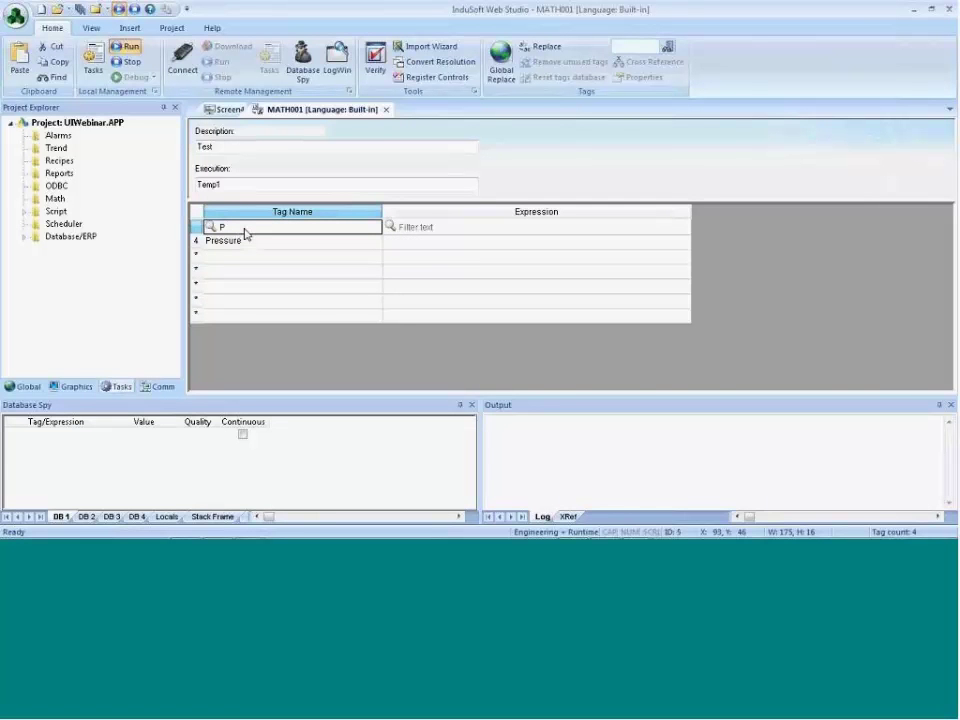
pyautogui.press('BackSpace')
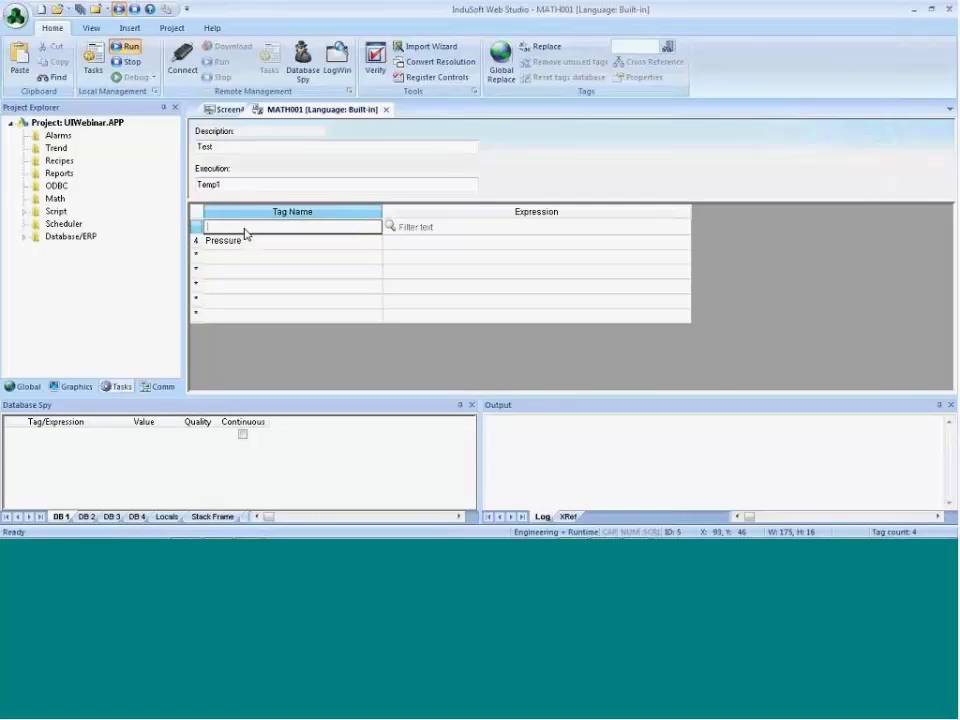
pyautogui.write('T')
pyautogui.press('Return')
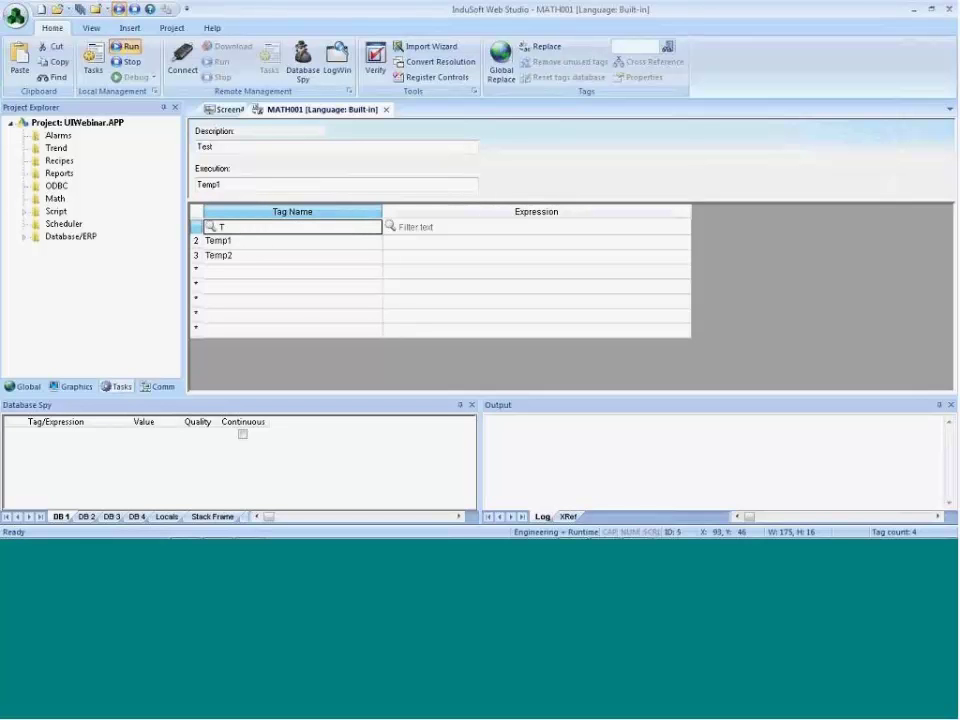
# Filter the Tag Name column with the wildcard patterns T? and T*
pyautogui.click(245, 230)
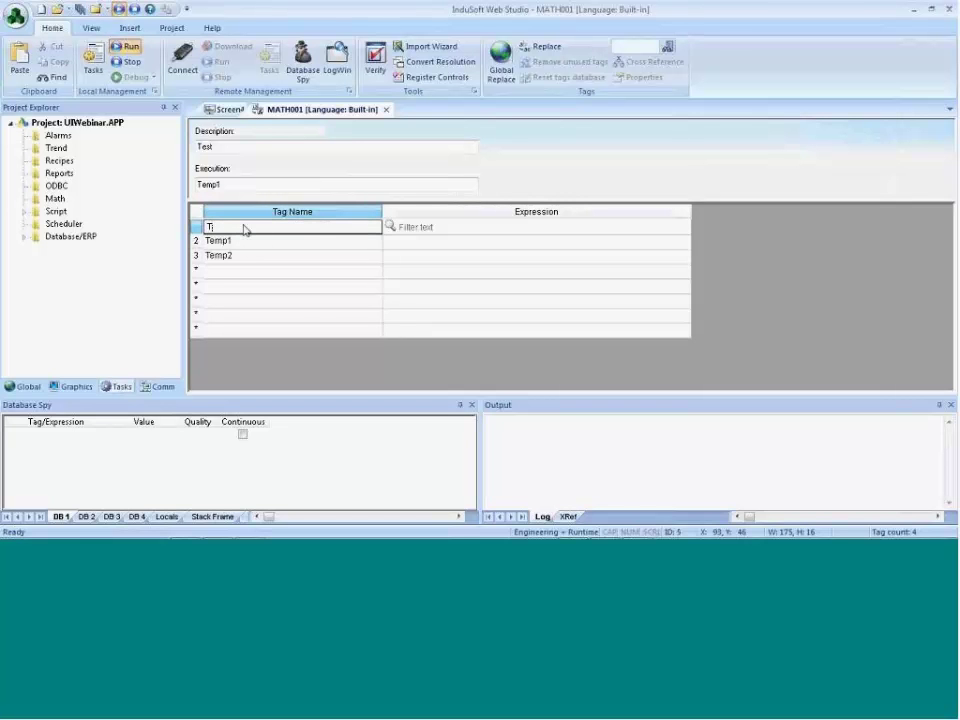
pyautogui.write('?')
pyautogui.press('Return')
pyautogui.click(245, 227)
pyautogui.press('BackSpace')
pyautogui.write('*')
pyautogui.press('Return')
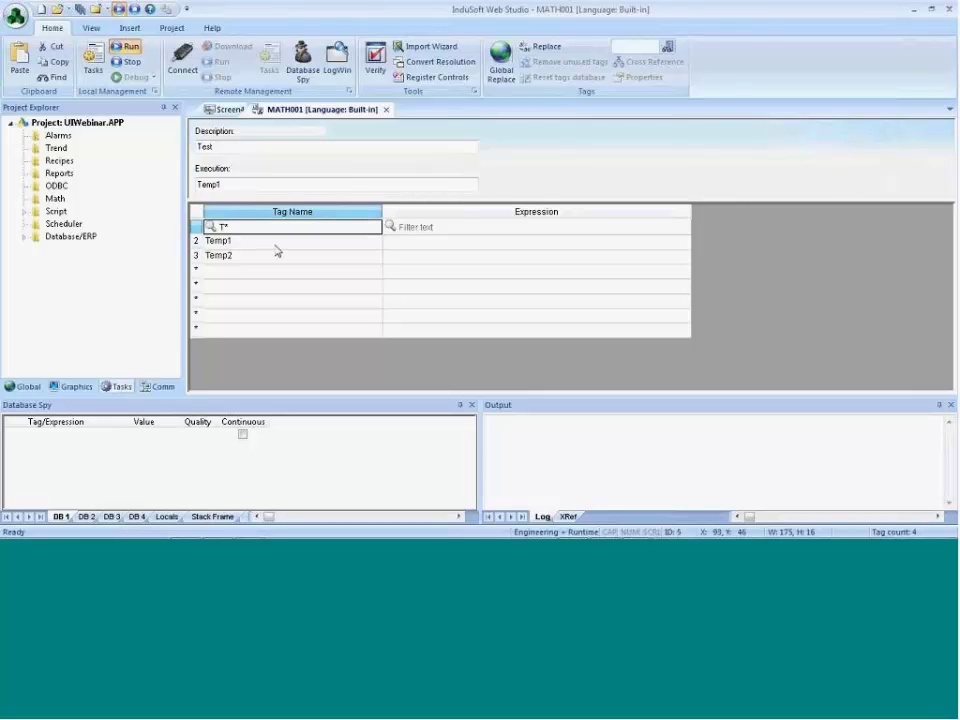
pyautogui.press('Down')
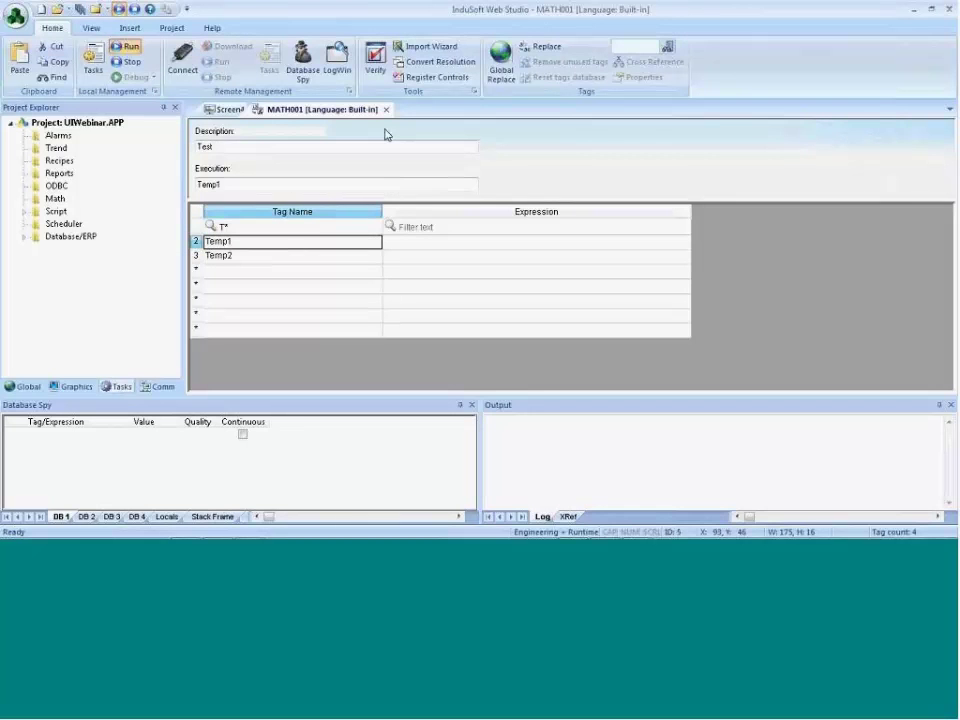
# Switch to the PowerPoint slide show and advance to the Project User Interface Ideas slide
pyautogui.hotkey('alt', 'Tab')
pyautogui.click(441, 266)
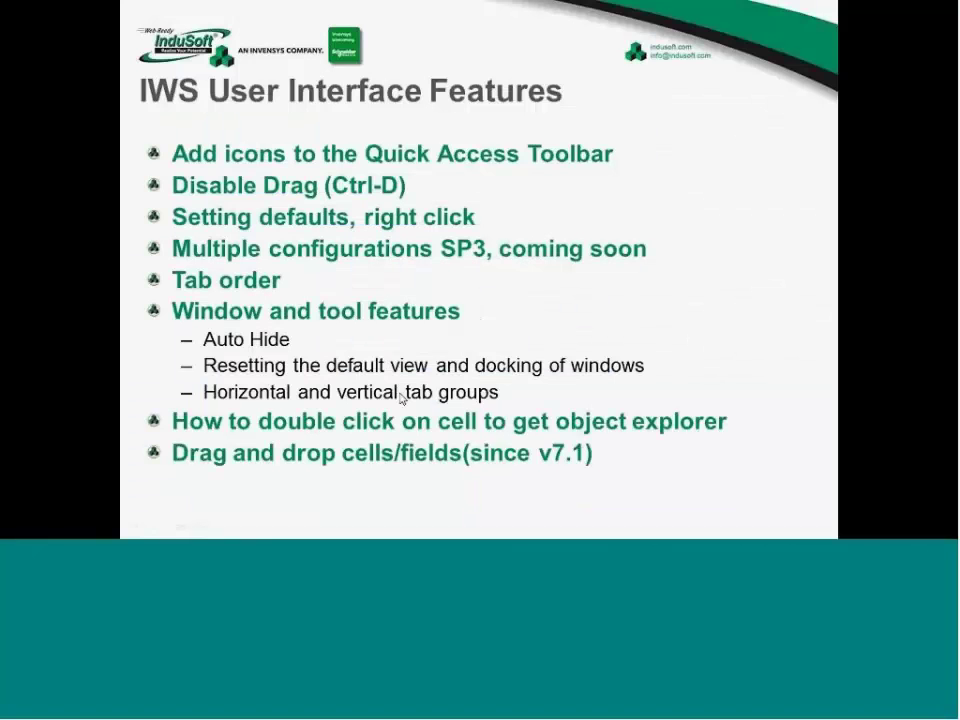
pyautogui.click(292, 450)
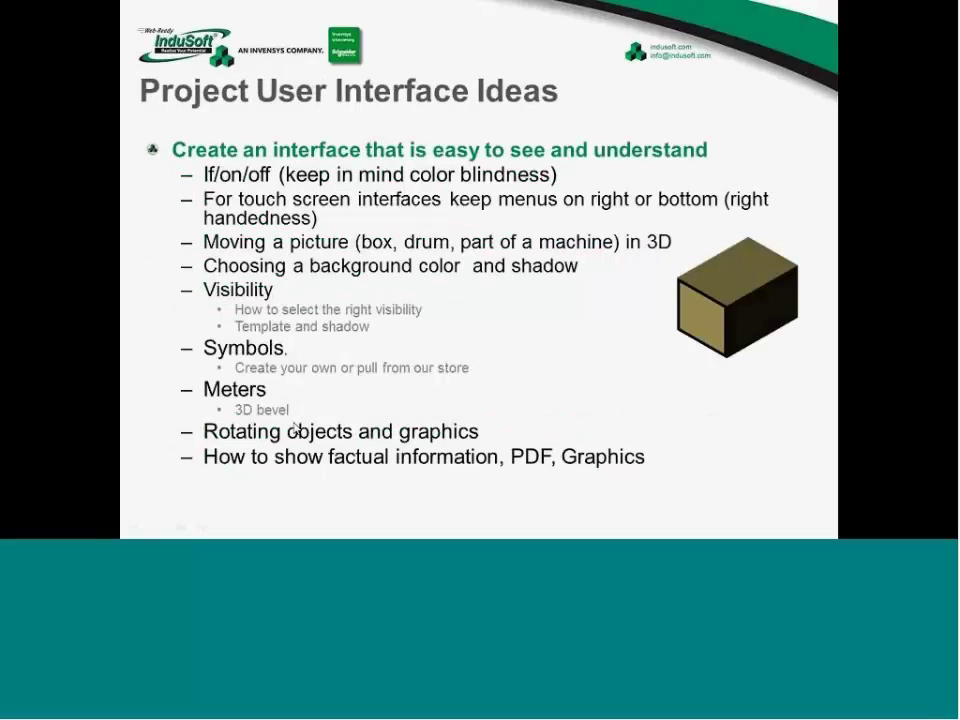
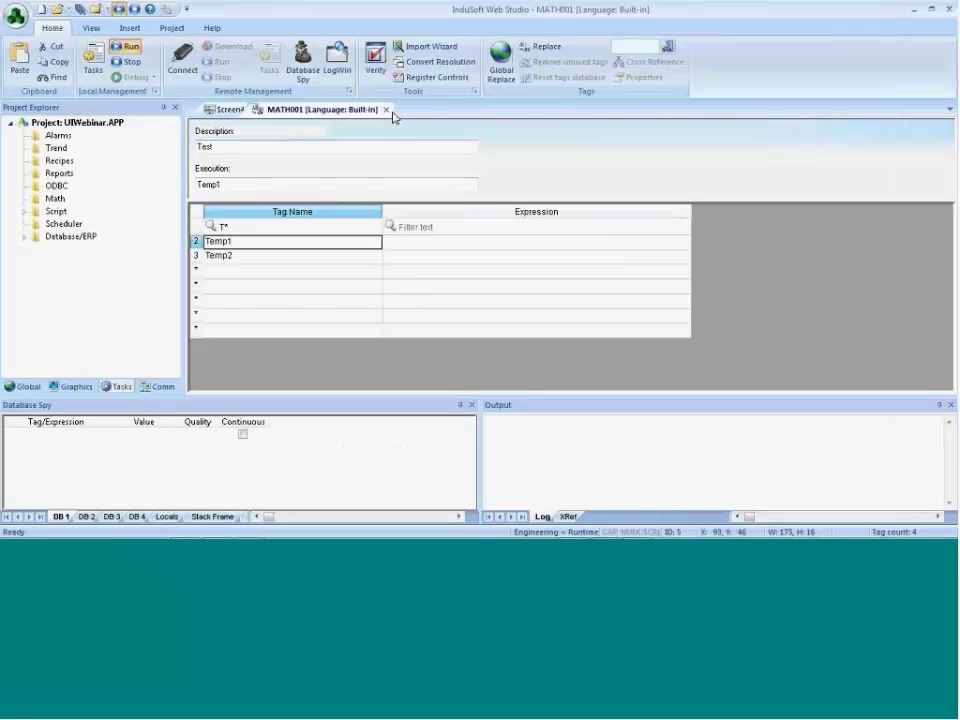
# Close the MATH001 worksheet and deselect the Temperature1 text on Screen4
pyautogui.click(386, 109)
pyautogui.click(503, 328)
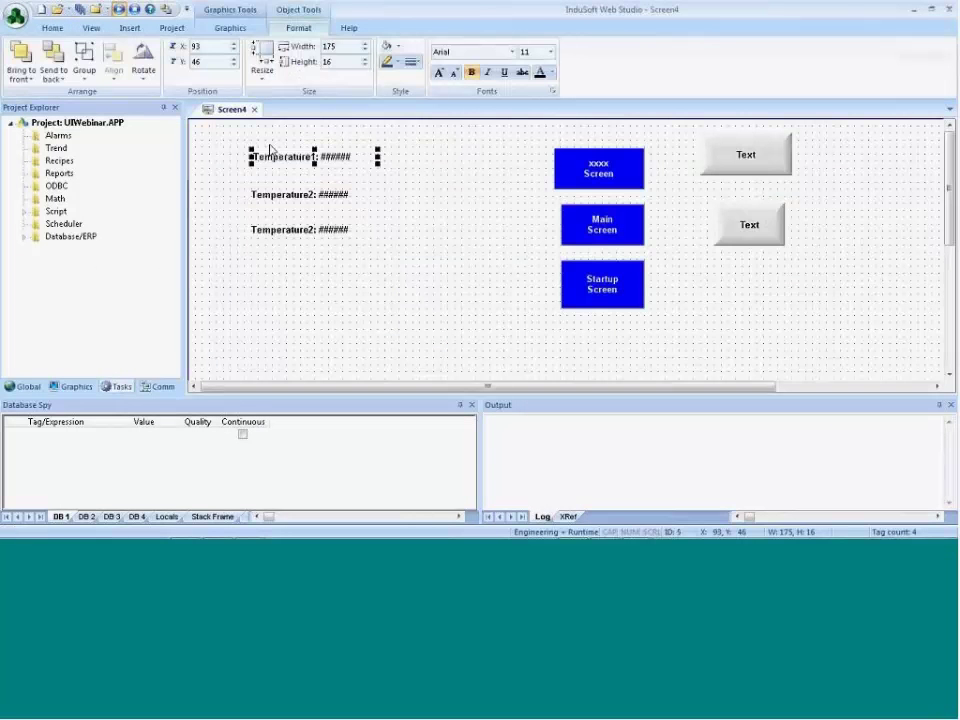
pyautogui.click(333, 320)
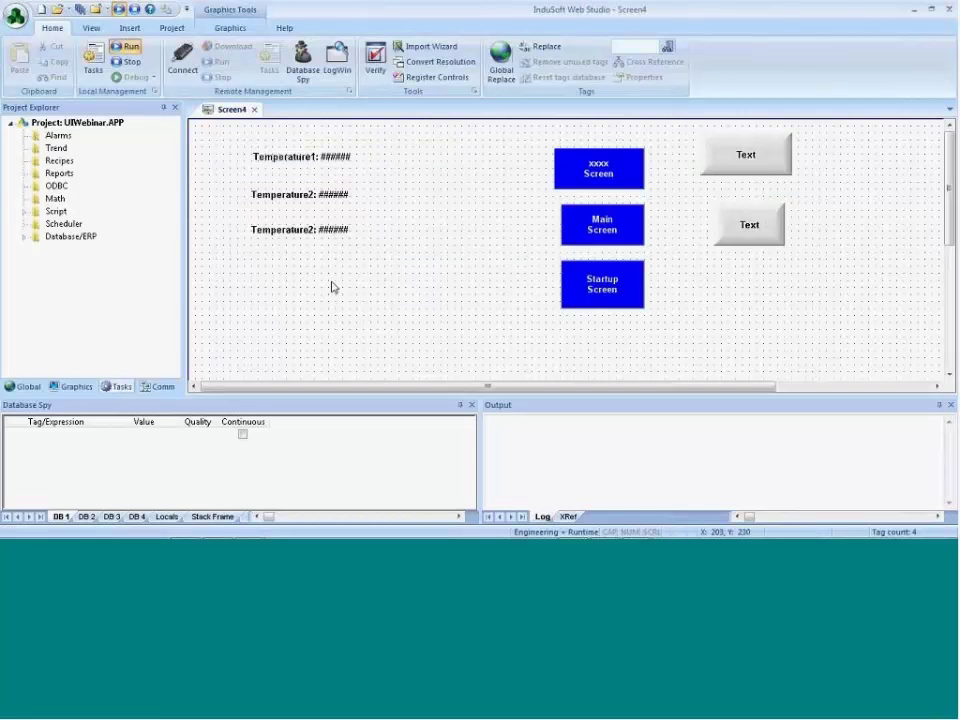
# Move the upper grey Text button below the temperature texts to X 220, Y 190 and caption it Auto Mode on two lines
pyautogui.click(231, 27)
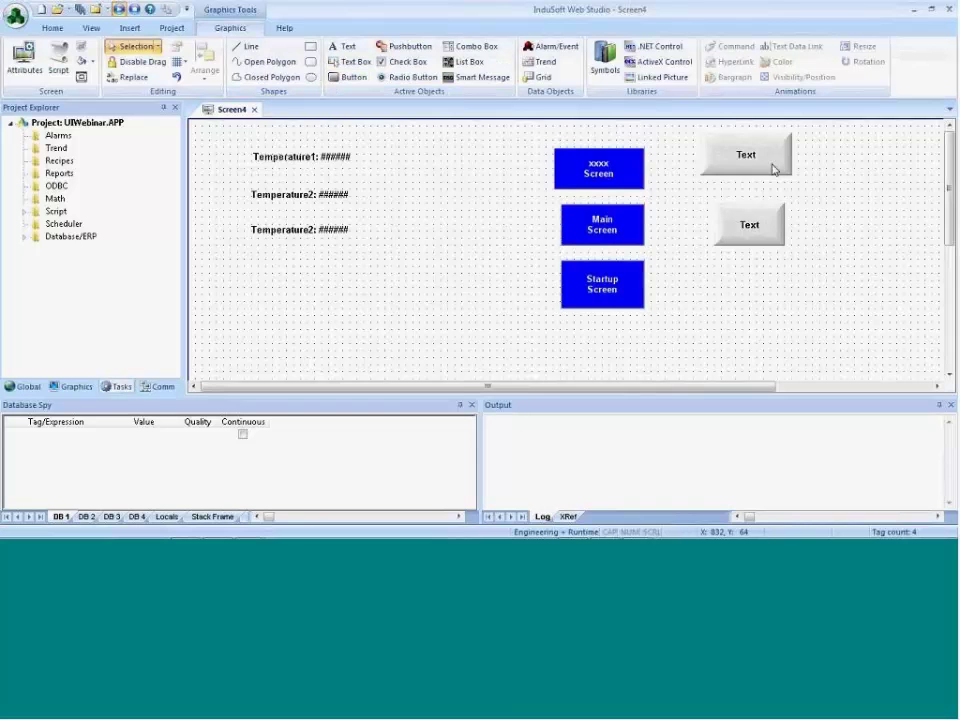
pyautogui.moveTo(770, 168); pyautogui.dragTo(414, 285)
pyautogui.doubleClick(414, 285)
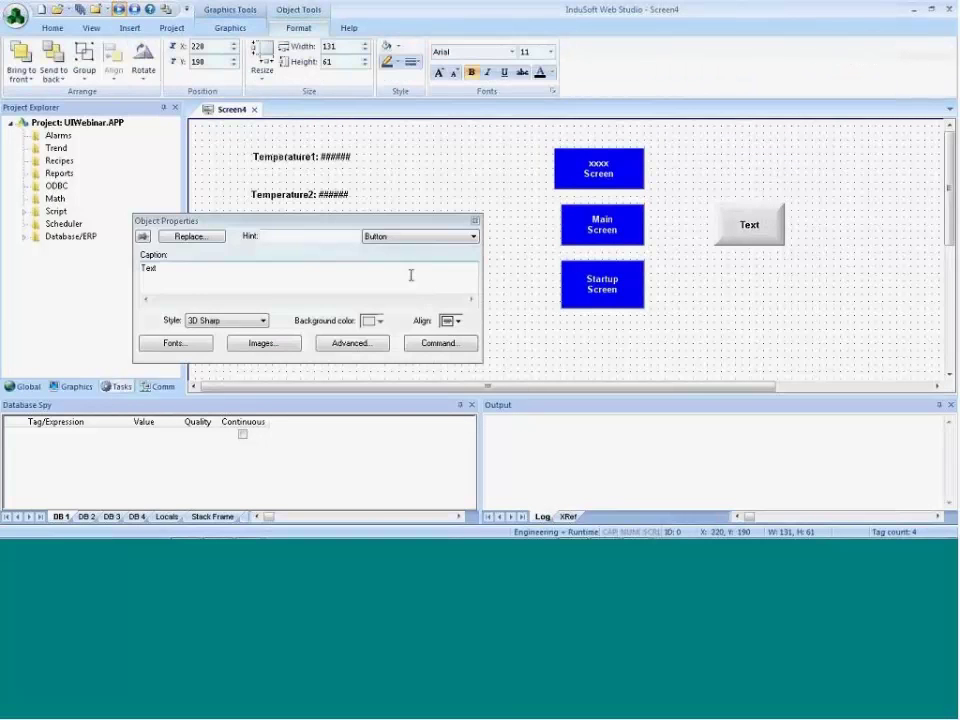
pyautogui.doubleClick(152, 268)
pyautogui.write('A')
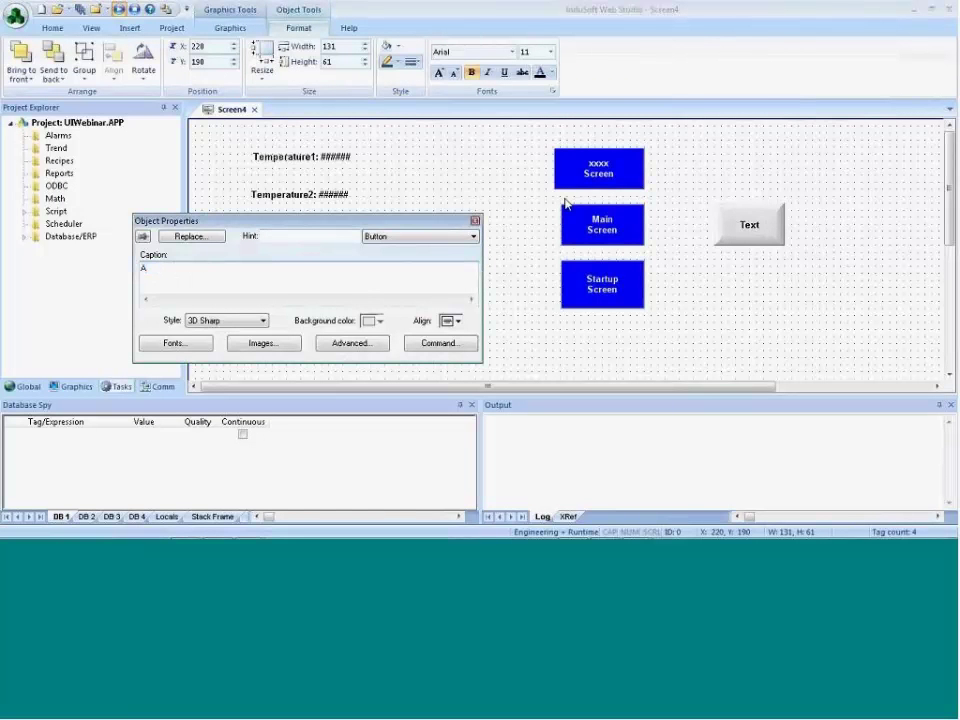
pyautogui.write('uto')
pyautogui.press('Return')
pyautogui.write('Mode')
pyautogui.moveTo(465, 220); pyautogui.dragTo(412, 287)
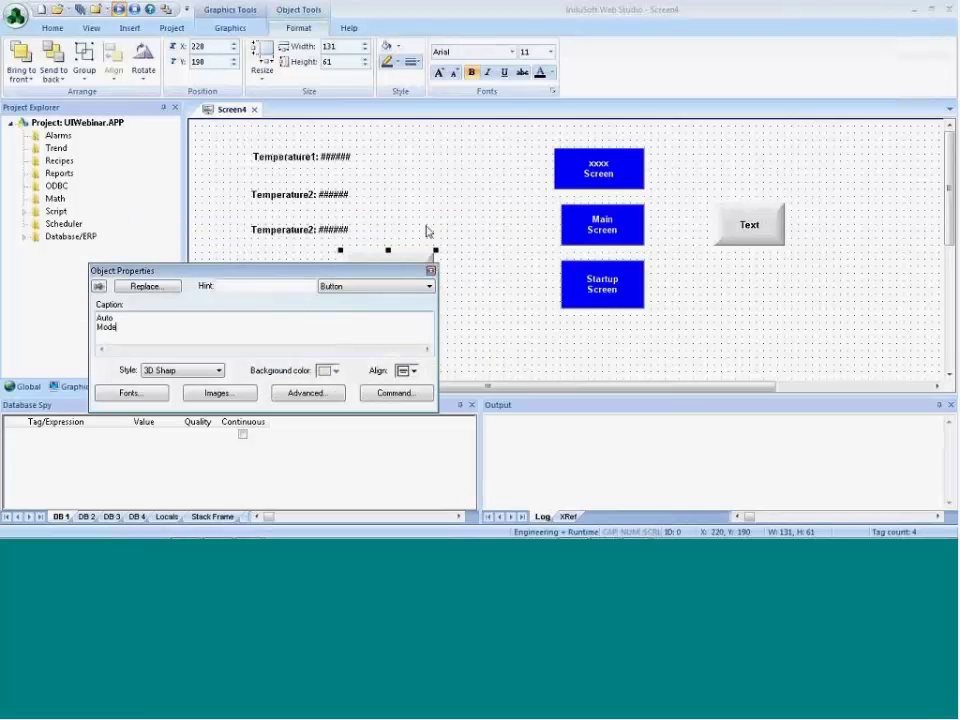
# Add a Command animation to the Auto Mode button and set its type to Toggle Tag
pyautogui.moveTo(392, 270); pyautogui.dragTo(427, 174)
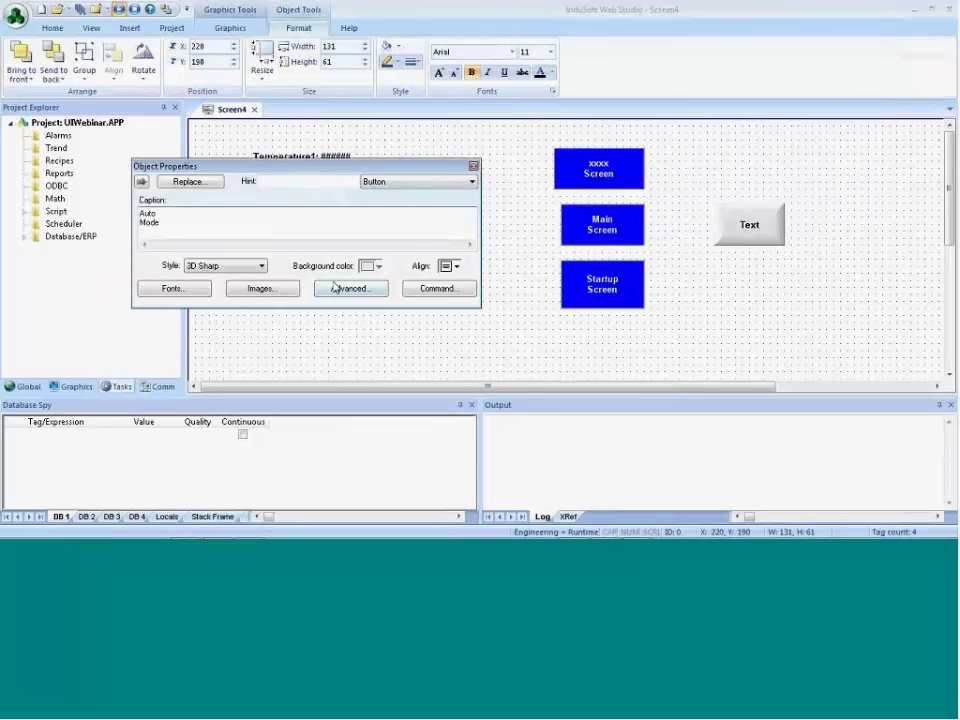
pyautogui.click(436, 289)
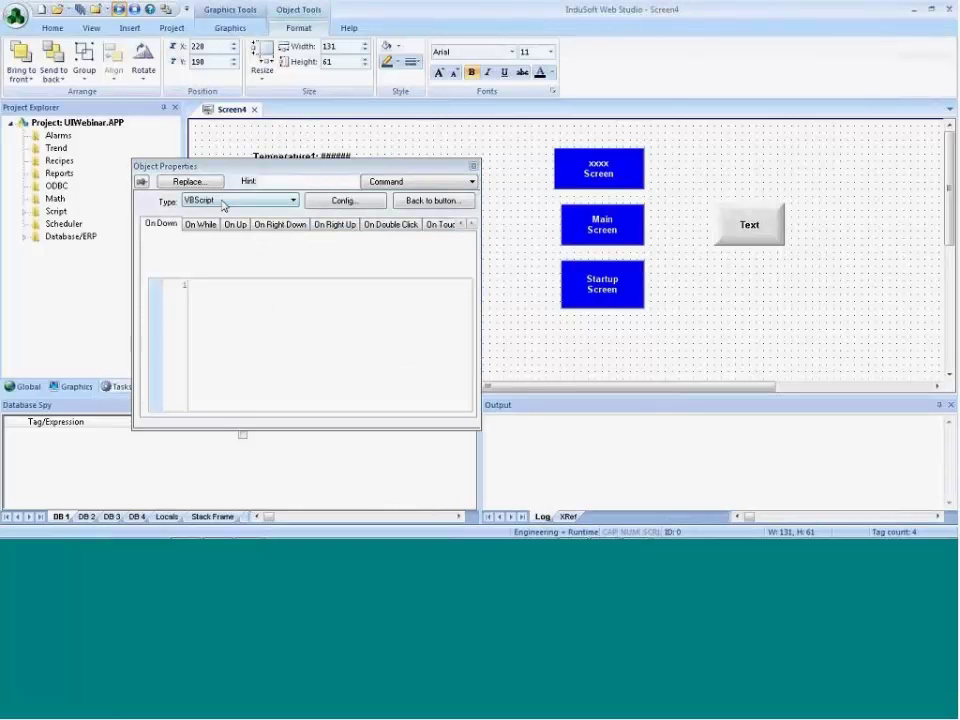
pyautogui.click(222, 205)
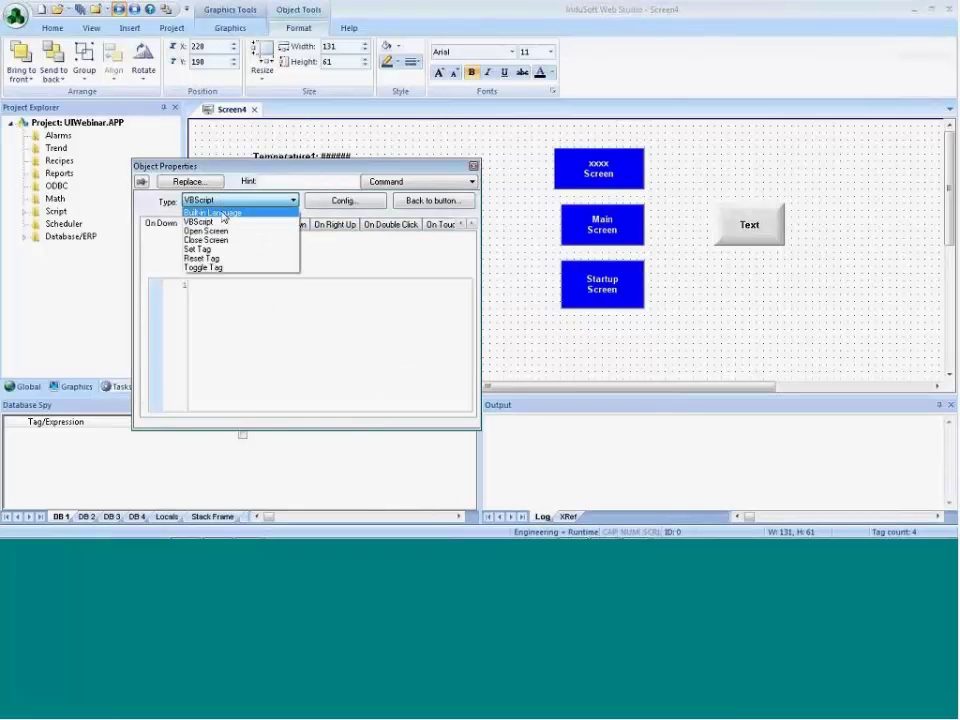
pyautogui.click(205, 268)
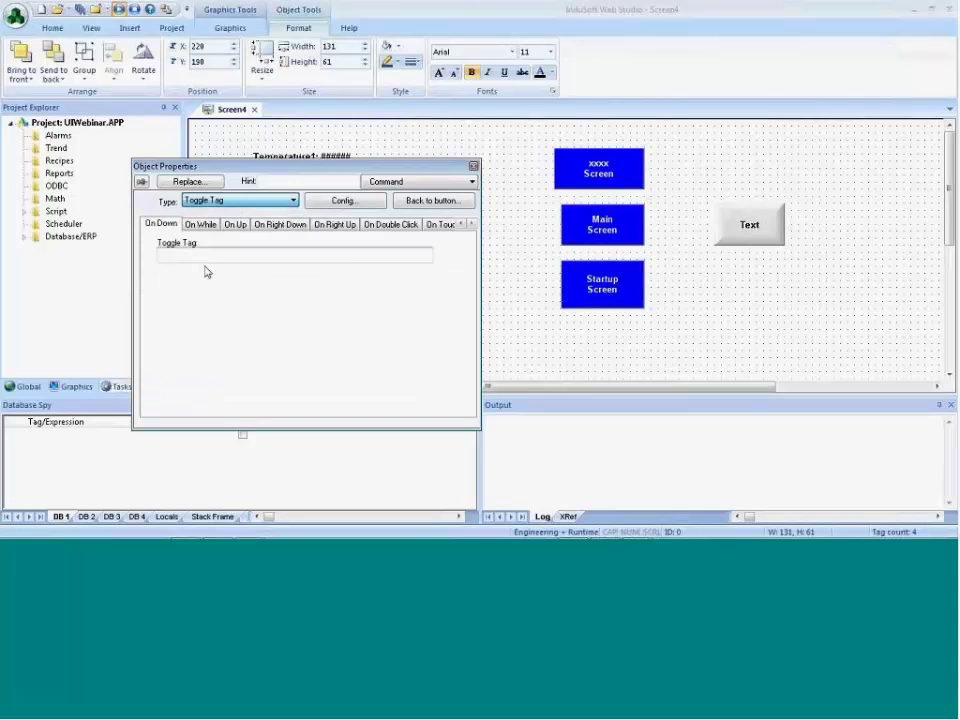
# Assign AutoMode as the On Down toggle tag, create it as a Boolean tag with Server scope, and close the button's properties
pyautogui.write('AutoMode')
pyautogui.press('Return')
pyautogui.press('Return')
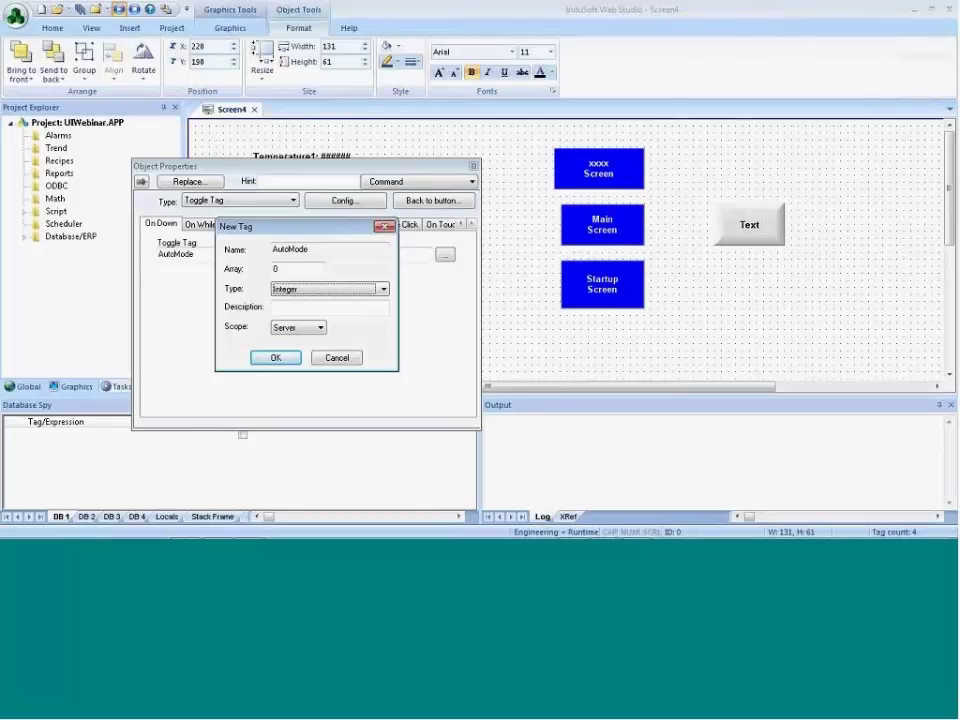
pyautogui.press('Up')
pyautogui.press('Return')
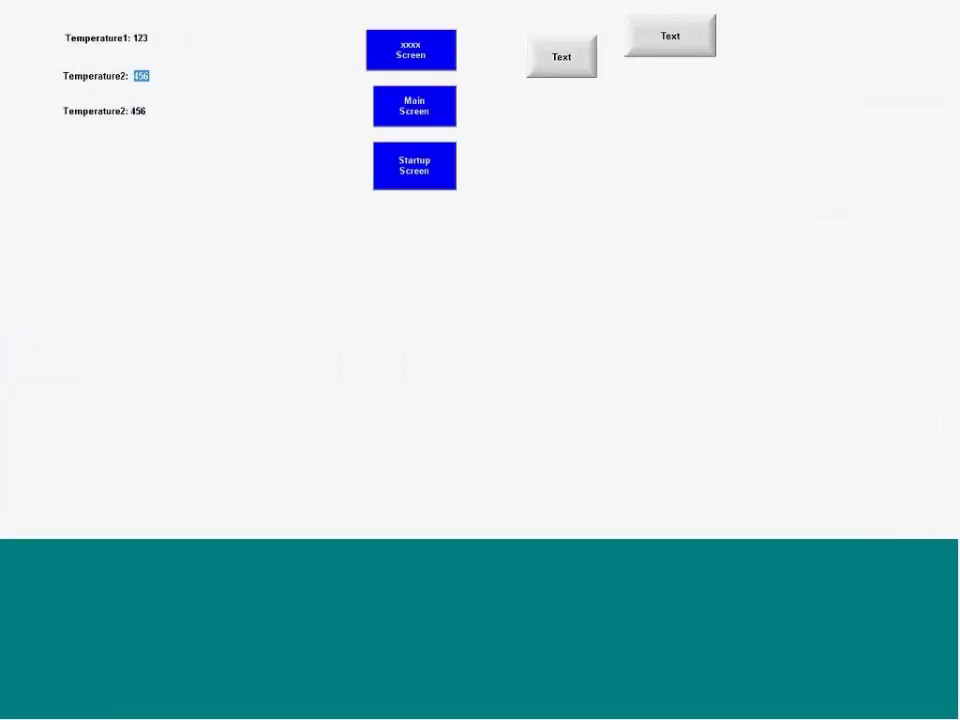
pyautogui.hotkey('alt', 'Tab')
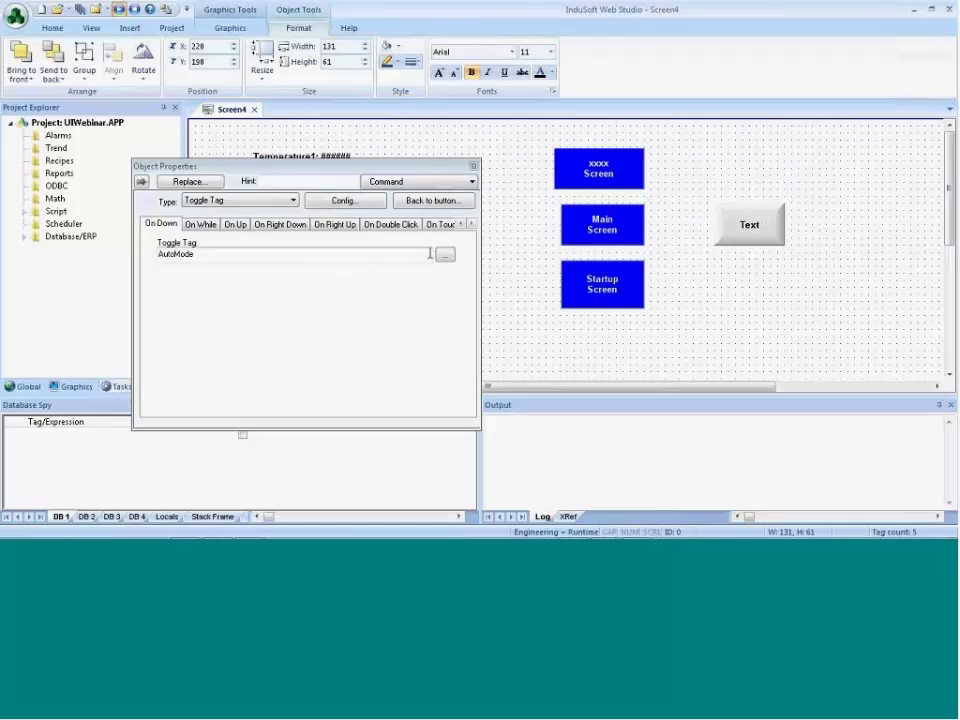
pyautogui.click(418, 203)
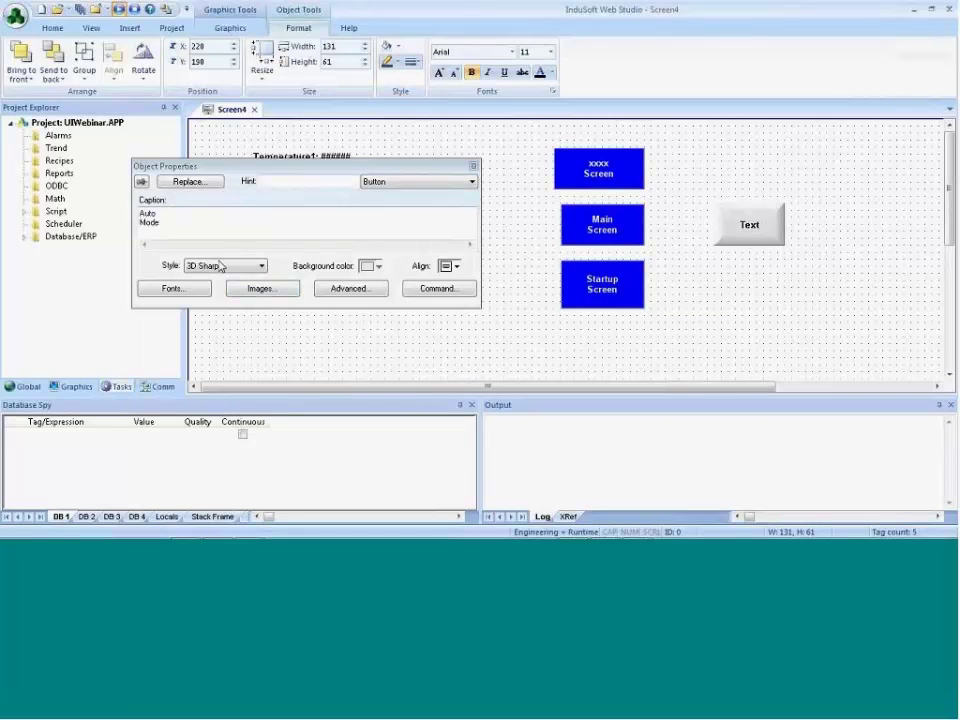
pyautogui.click(504, 307)
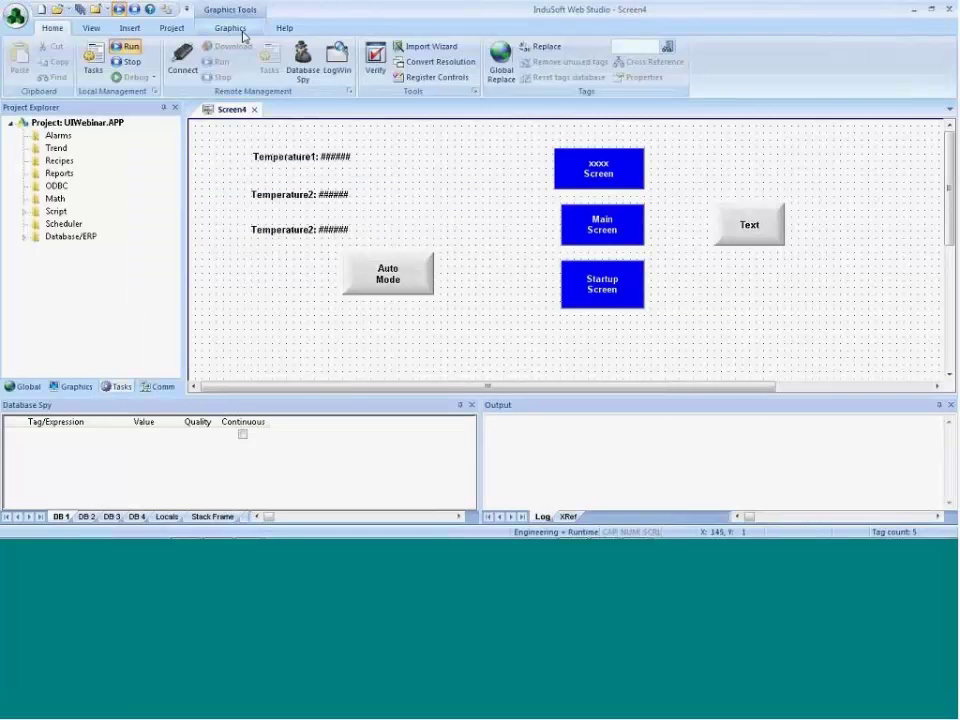
# Draw an ellipse about 71 wide and 61 high at X 400, Y 170, beside the Auto Mode button
pyautogui.click(243, 35)
pyautogui.click(311, 77)
pyautogui.moveTo(468, 239); pyautogui.dragTo(521, 280)
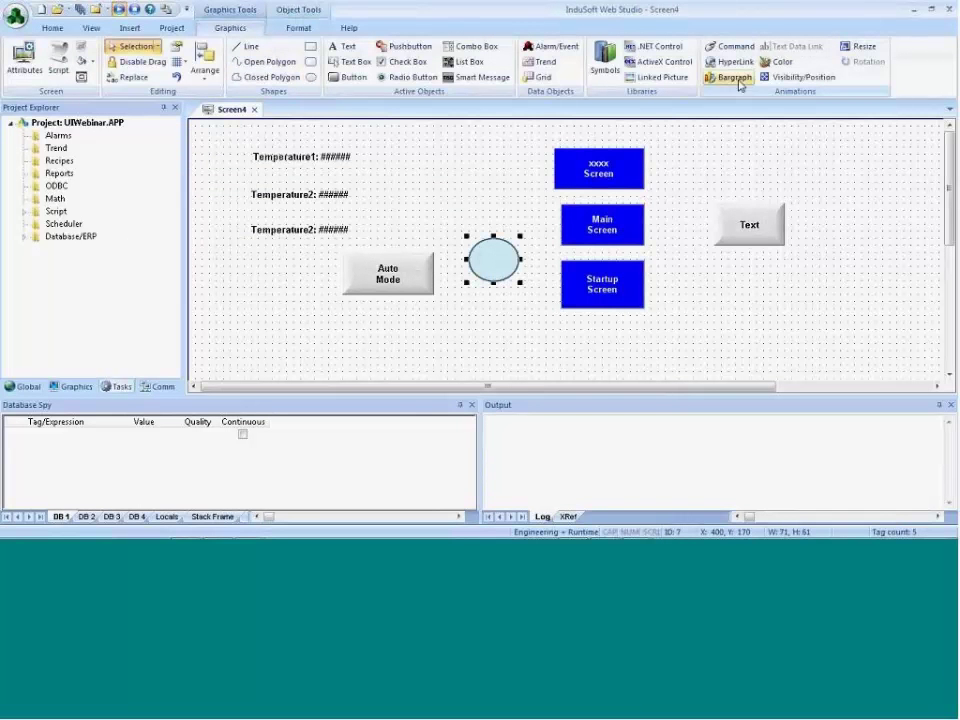
# Give the ellipse a By Limit Color animation driven by the project tag AutoMode, with red at 0 and green at 1
pyautogui.click(503, 273)
pyautogui.doubleClick(503, 273)
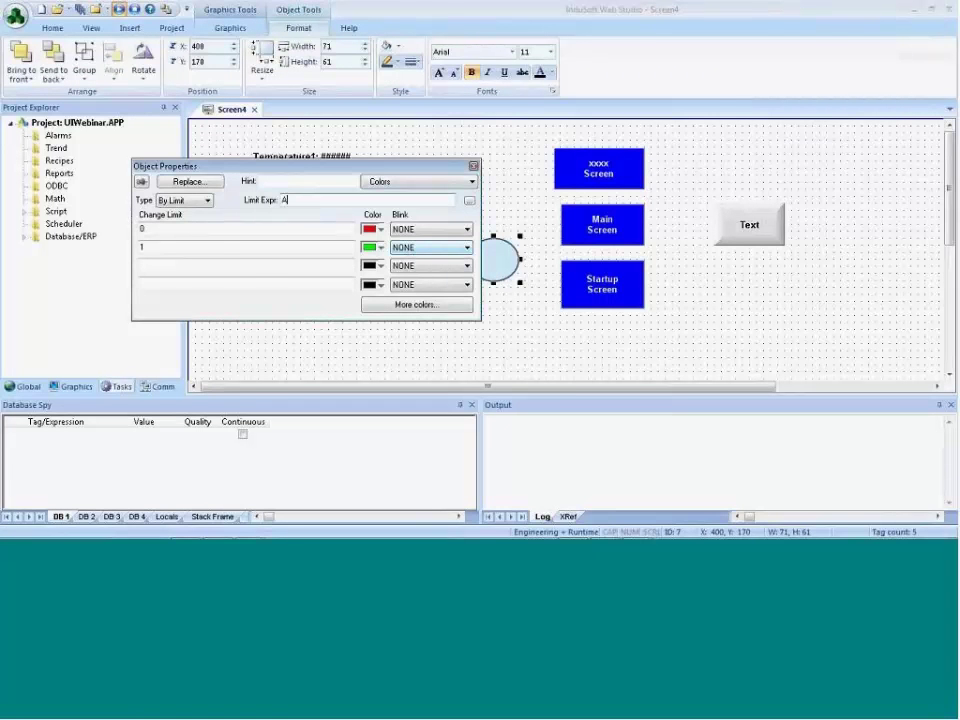
pyautogui.click(469, 200)
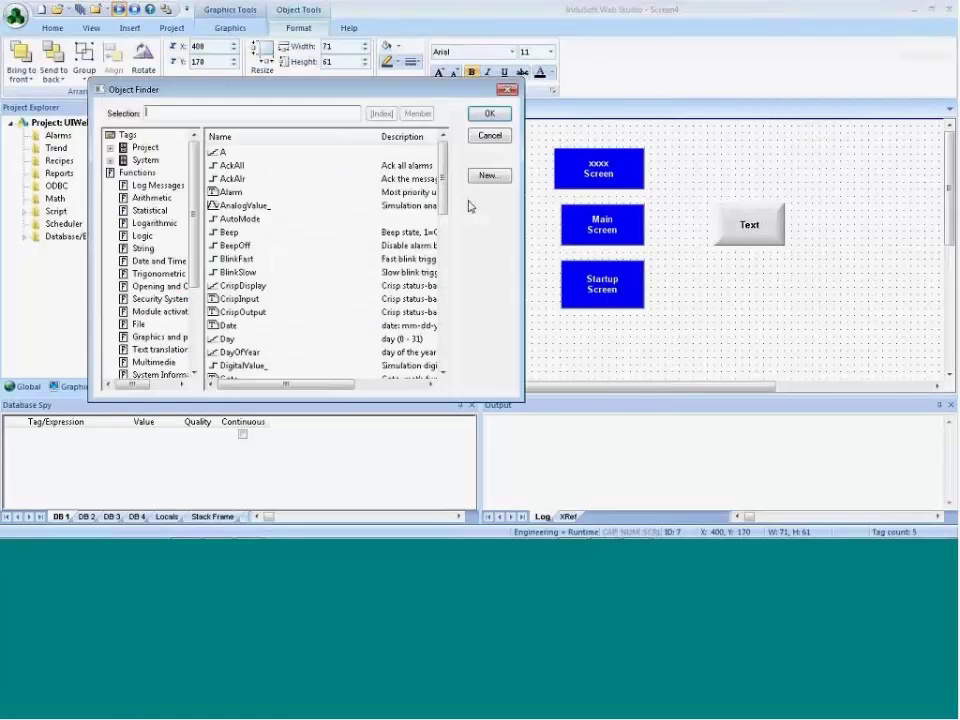
pyautogui.click(140, 148)
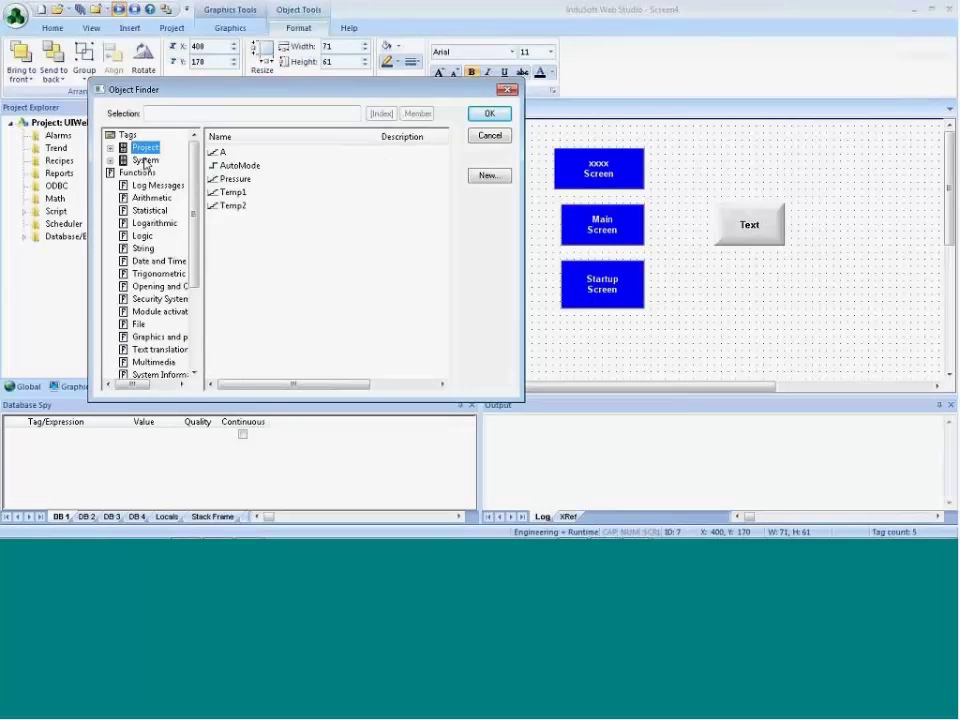
pyautogui.click(305, 166)
pyautogui.click(476, 118)
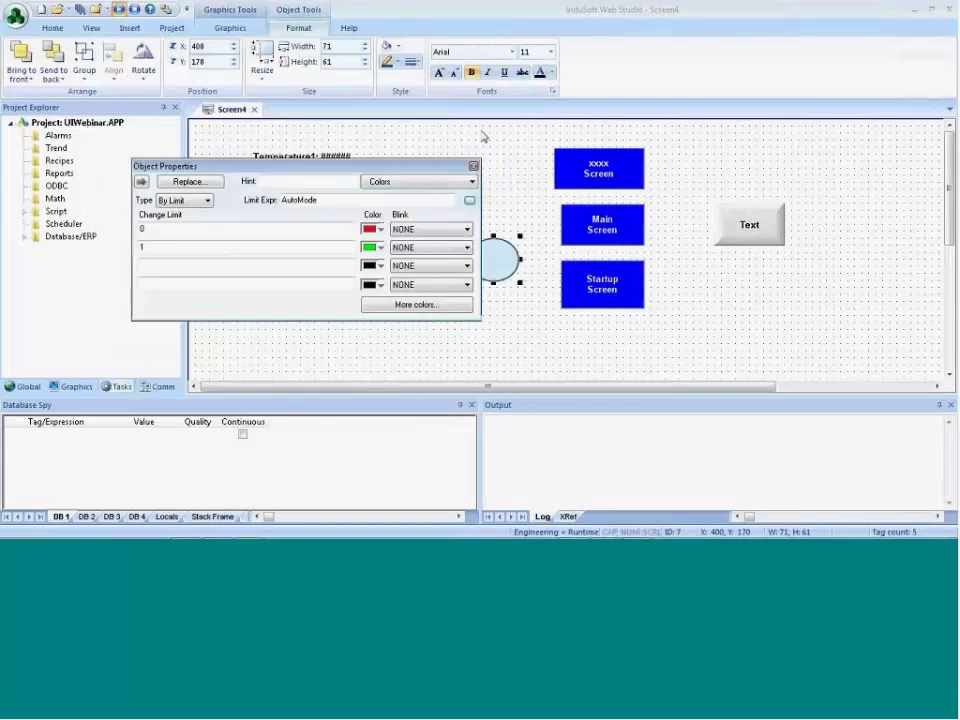
pyautogui.click(495, 199)
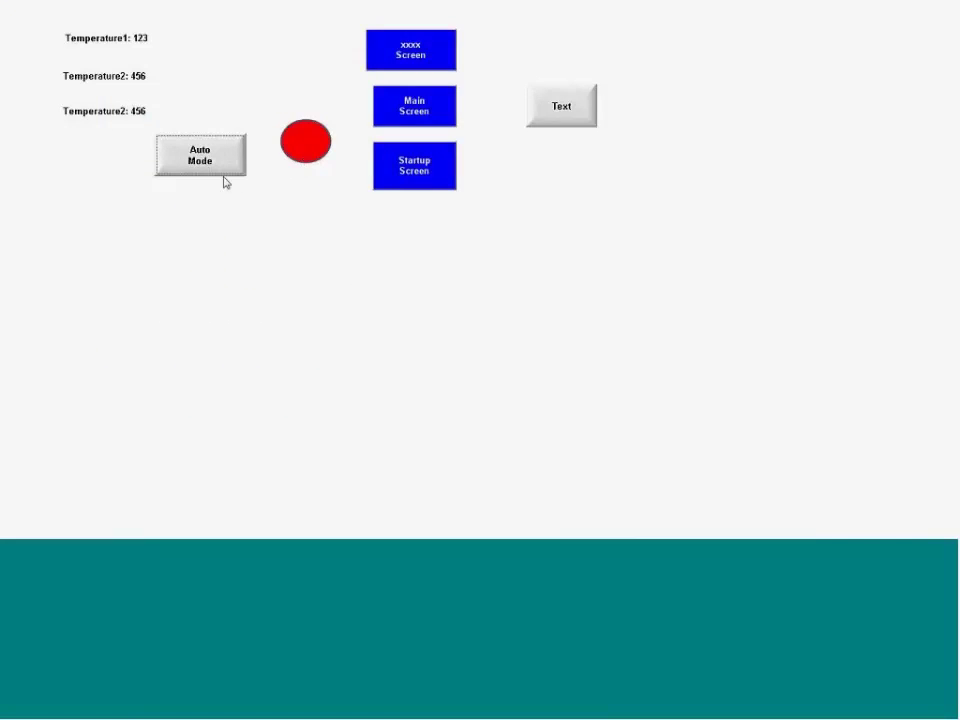
# Test the Auto Mode button on the runtime screen by toggling it several times, and return to the screen editor
pyautogui.click(206, 170)
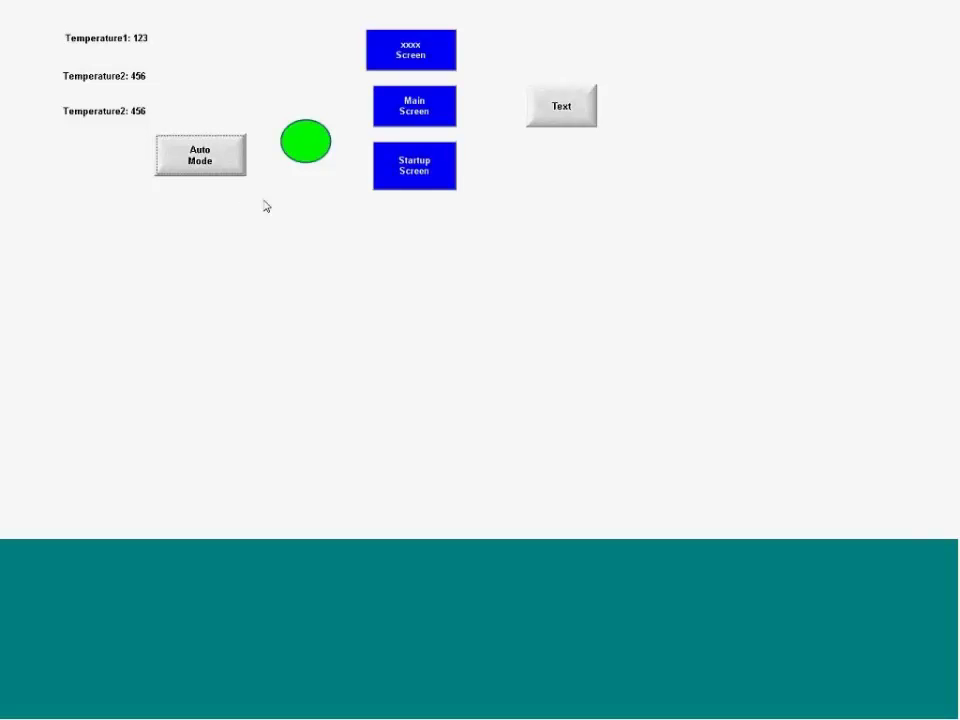
pyautogui.click(228, 160)
pyautogui.click(203, 160)
pyautogui.hotkey('alt', 'Tab')
# Add {AutoMode} as a third line to the Auto Mode button's caption
pyautogui.click(390, 281)
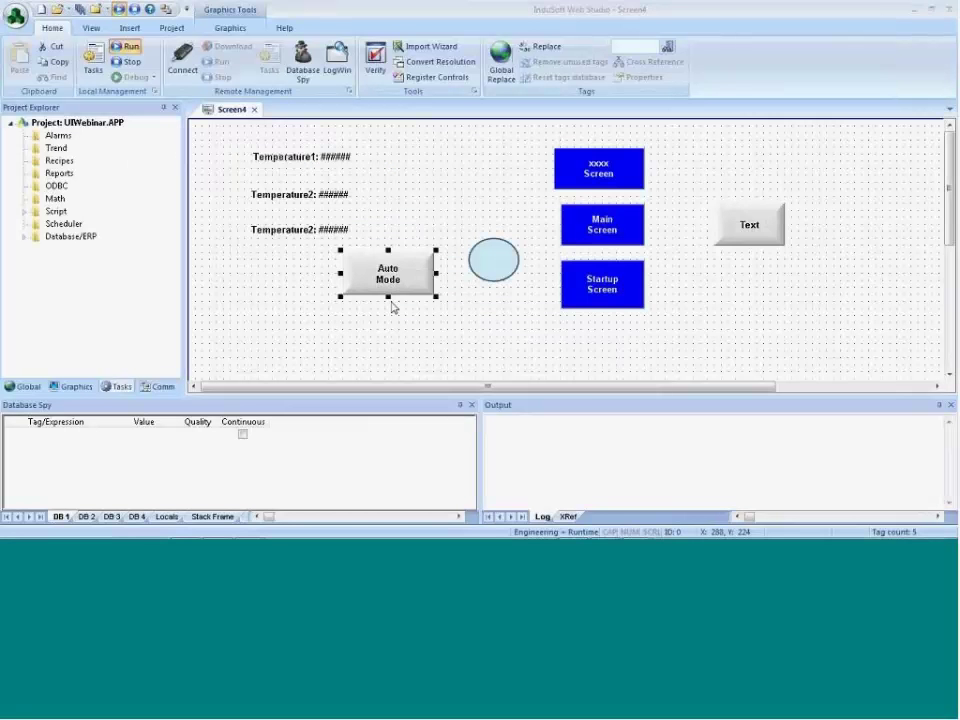
pyautogui.doubleClick(394, 293)
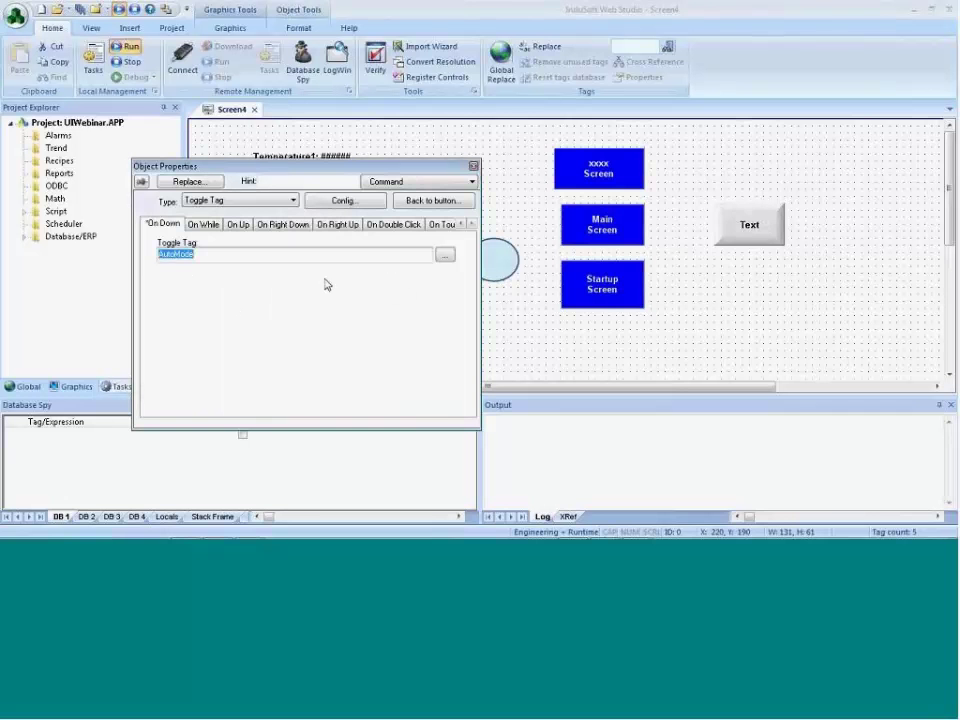
pyautogui.click(412, 206)
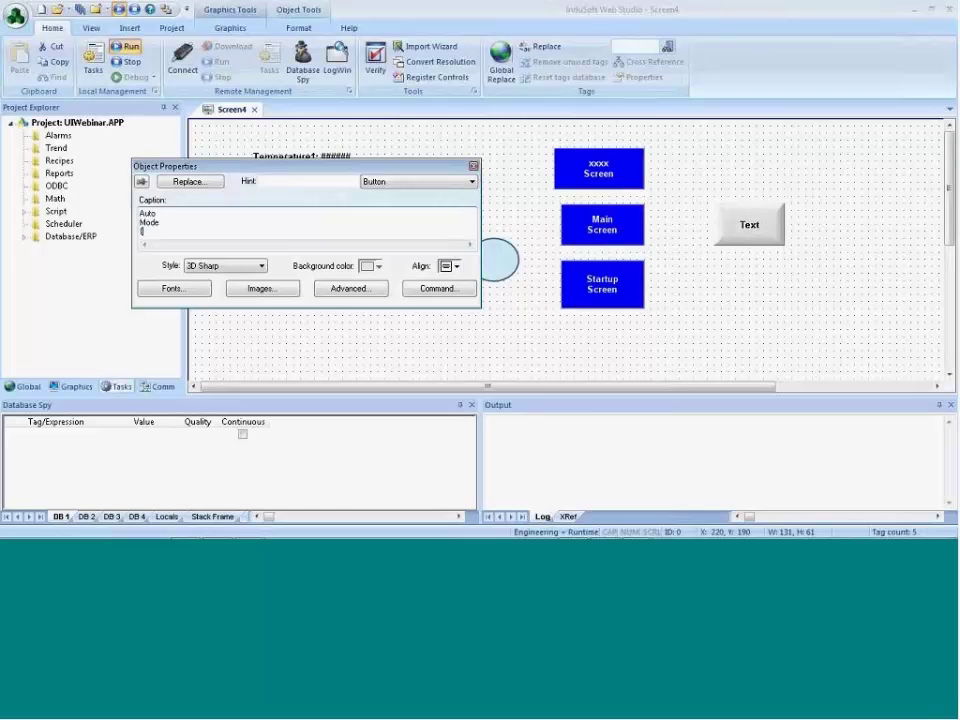
pyautogui.write('AutoMode)')
pyautogui.hotkey('ctrl', 'Home')
# Run the project, toggle the Auto Mode button once to check its caption, and return to the screen editor
pyautogui.click(139, 51)
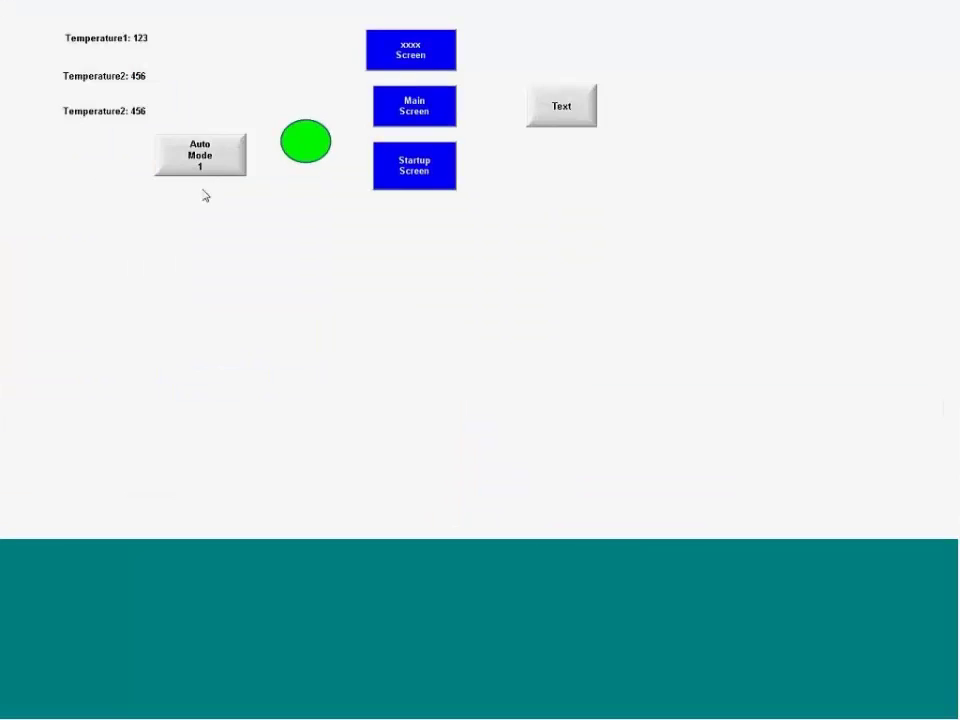
pyautogui.click(212, 170)
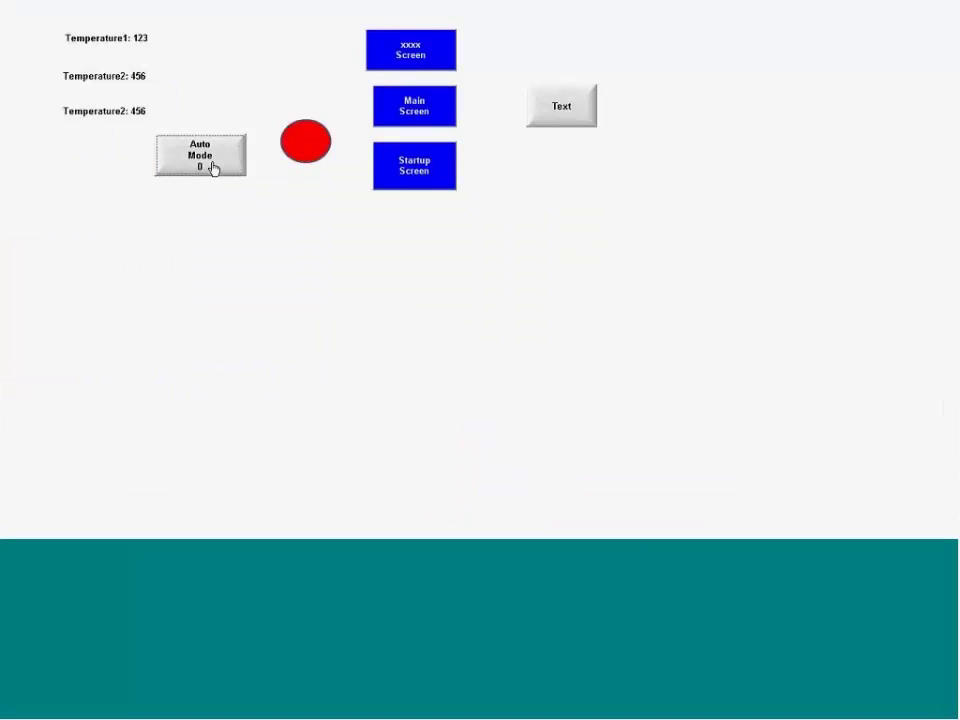
pyautogui.hotkey('alt', 'Tab')
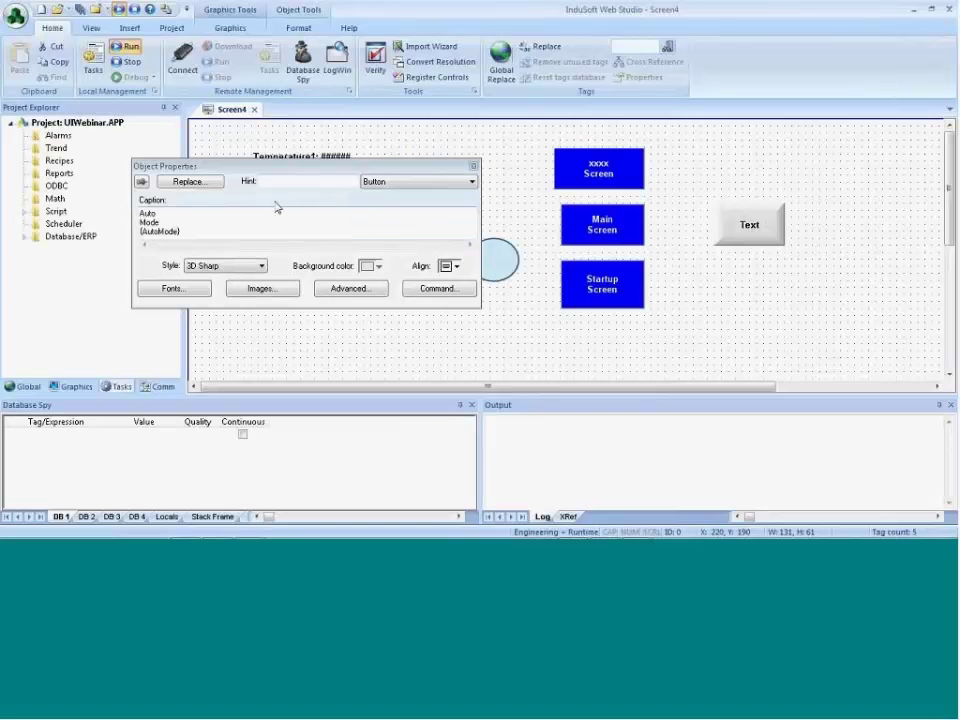
# Turn the third line of the Auto Mode button's caption into an If expression beginning {If(AutoMode, "On",
pyautogui.moveTo(277, 166); pyautogui.dragTo(306, 296)
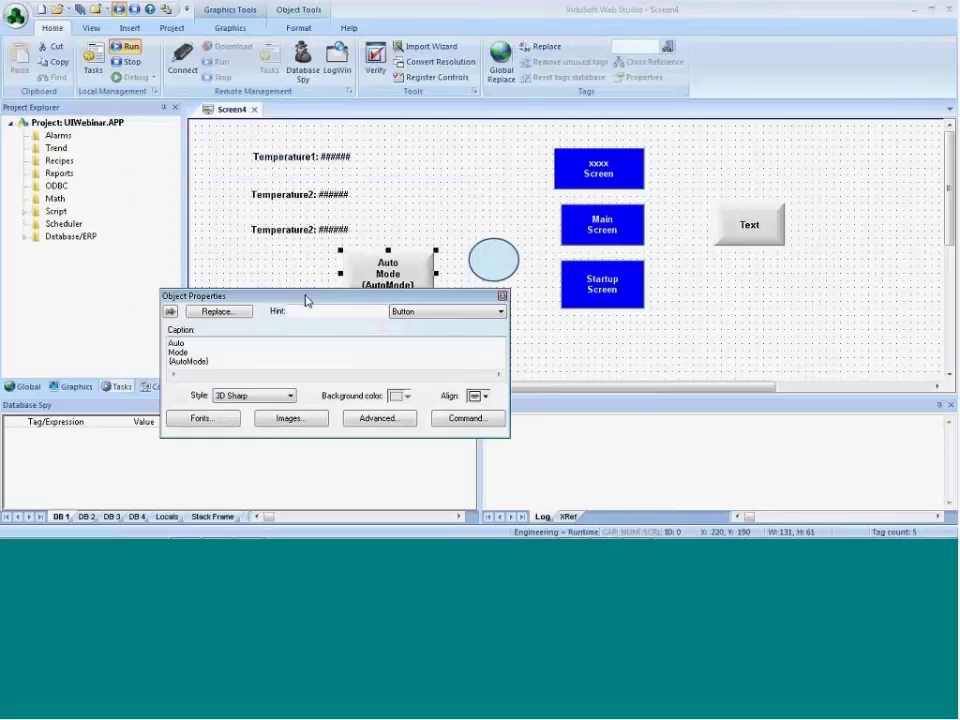
pyautogui.moveTo(383, 303); pyautogui.dragTo(358, 101)
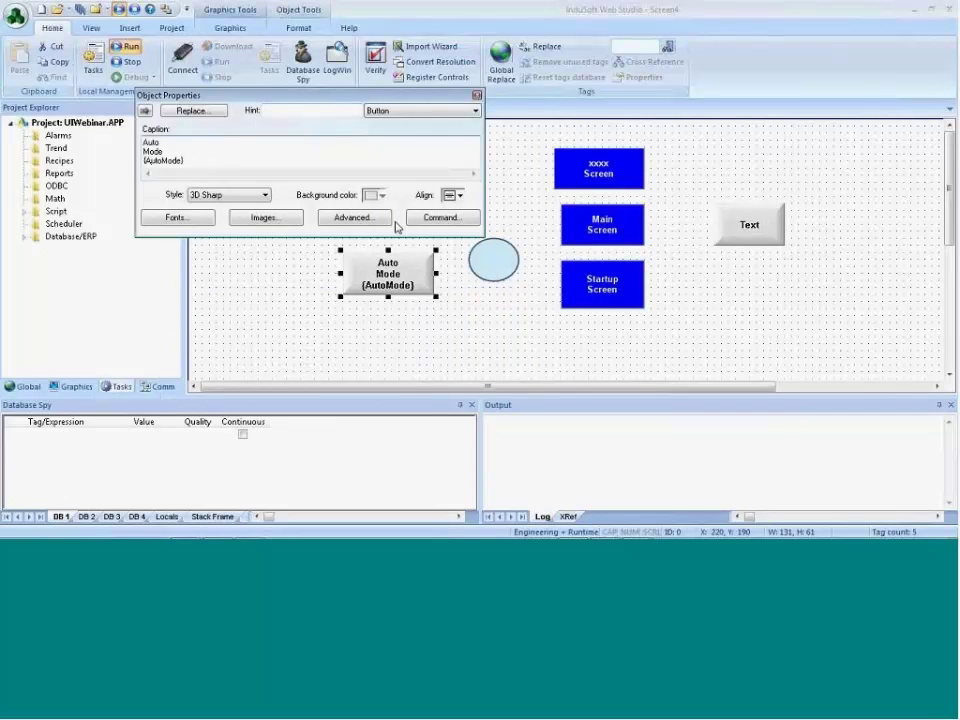
pyautogui.write('f(')
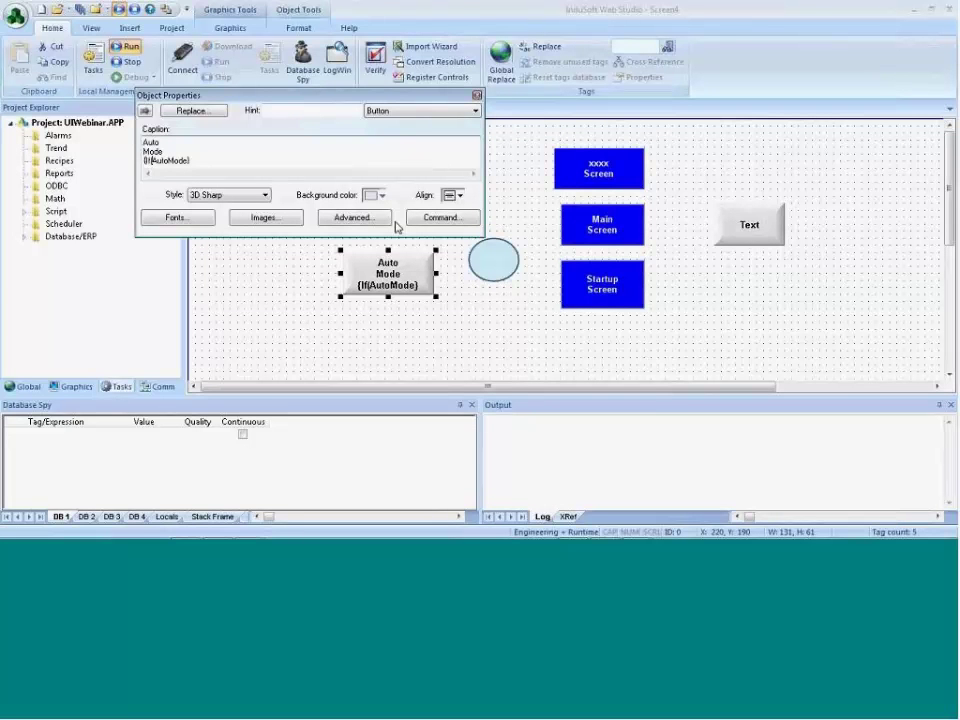
pyautogui.press('Right')
pyautogui.press('Right')
pyautogui.press('Right')
pyautogui.press('Right')
pyautogui.press('Right')
pyautogui.press('Right')
pyautogui.press('Right')
pyautogui.press('Right')
pyautogui.press('Right')
pyautogui.write(', "O')
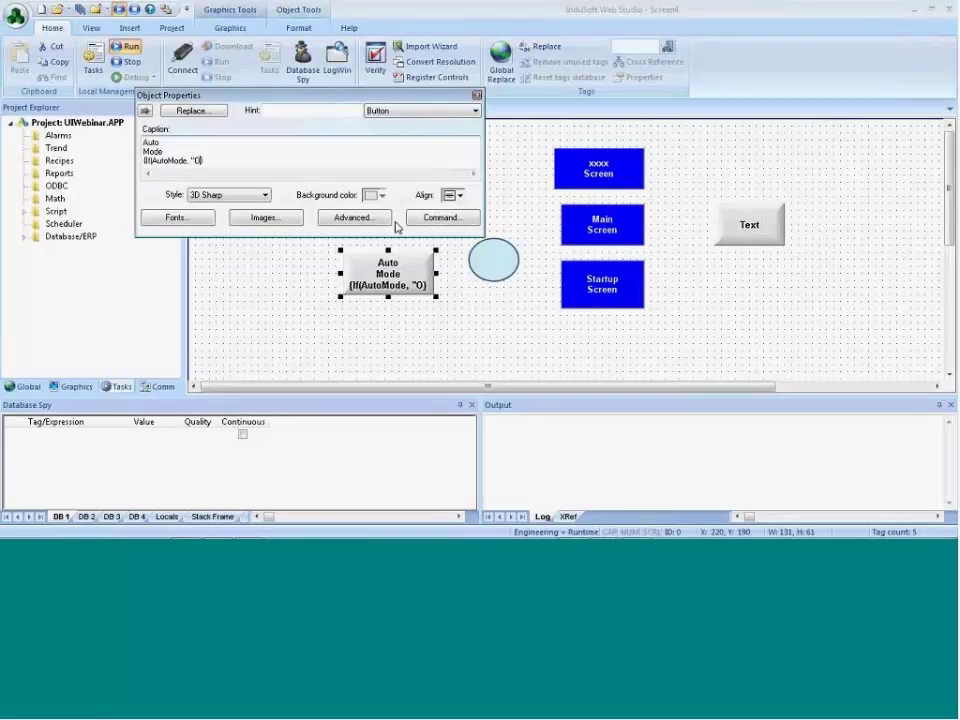
pyautogui.write('n", ')
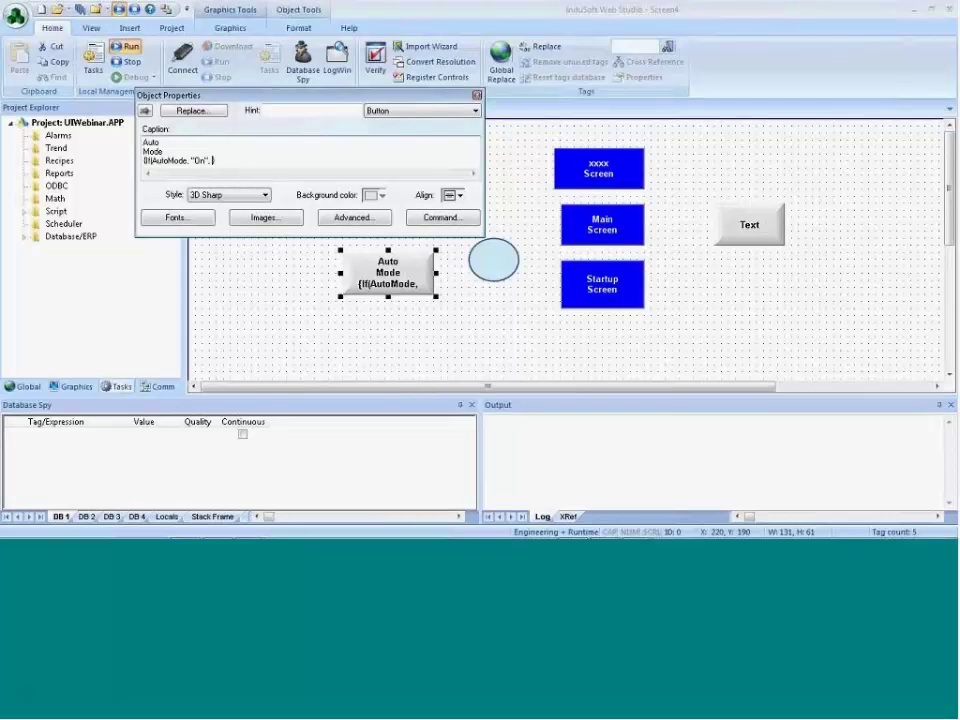
# Complete the Auto Mode button's caption expression as {If(AutoMode, "On", "Off")}
pyautogui.write('"Off"')
pyautogui.click(225, 167)
pyautogui.write(')')
pyautogui.click(305, 277)
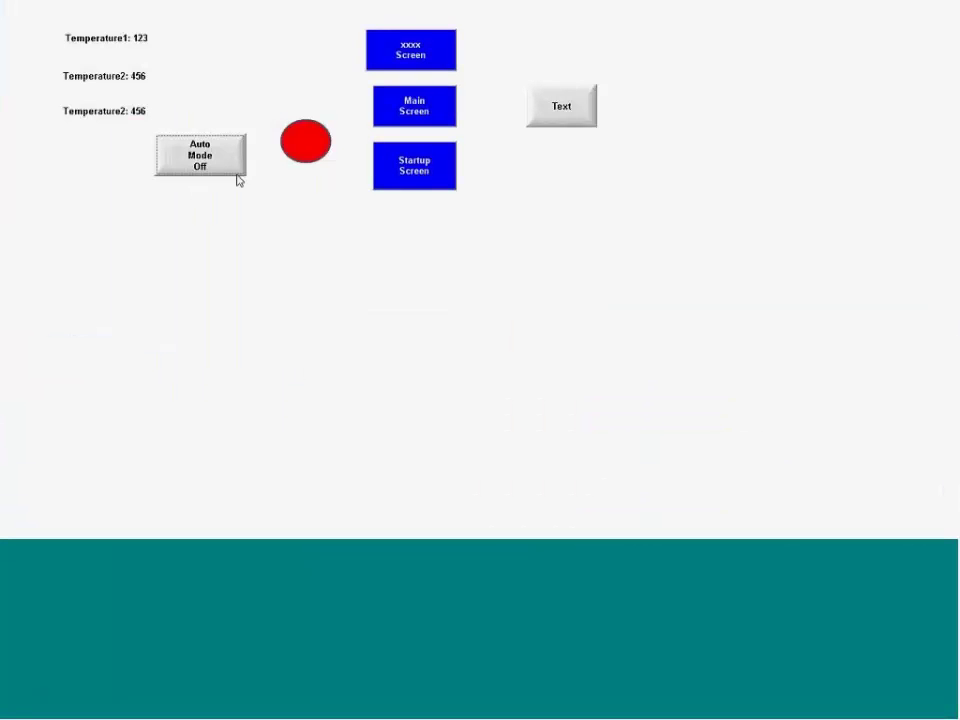
# Toggle Auto Mode in the running screen to test the button's caption, and return to the screen editor
pyautogui.click(237, 174)
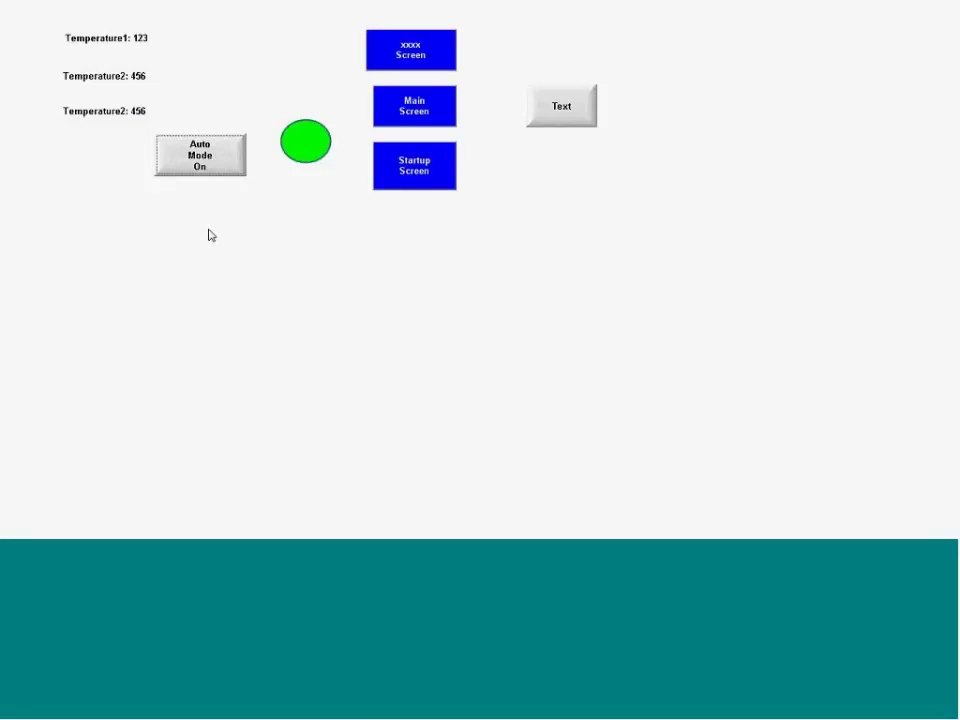
pyautogui.hotkey('alt', 'F4')
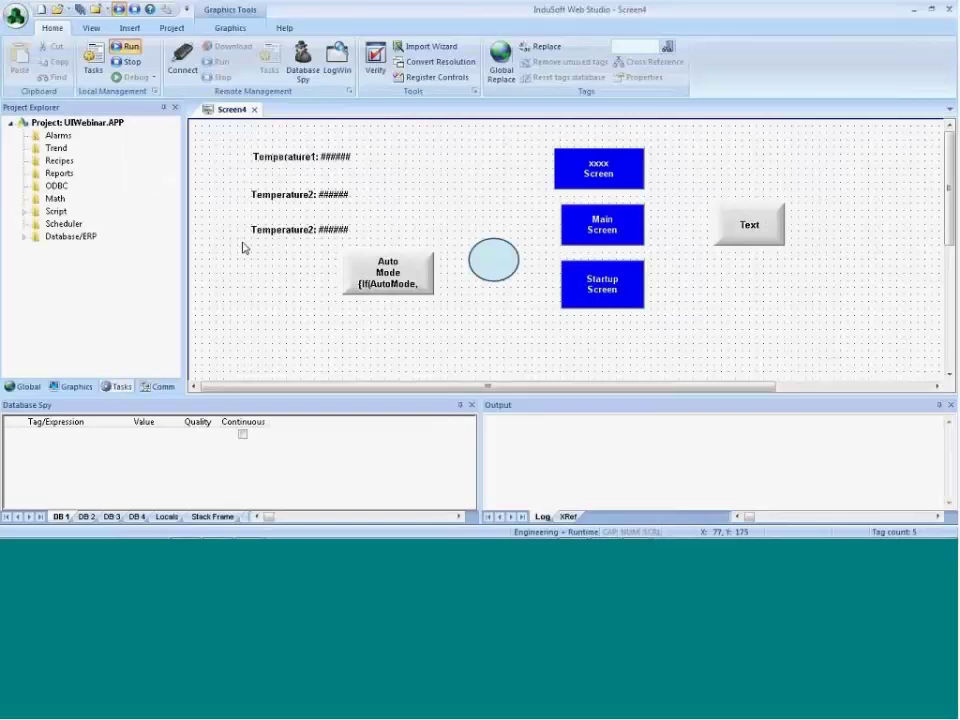
# Copy the {If(AutoMode, "On", "Off")} expression from the Auto Mode button's caption and close its properties
pyautogui.click(365, 284)
pyautogui.doubleClick(377, 283)
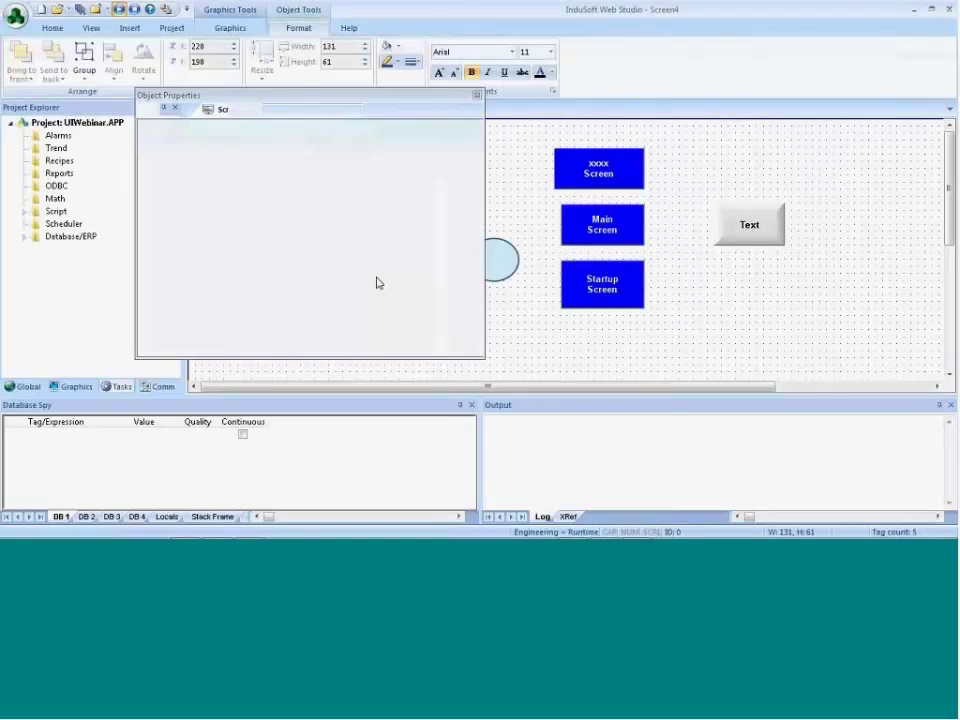
pyautogui.click(441, 131)
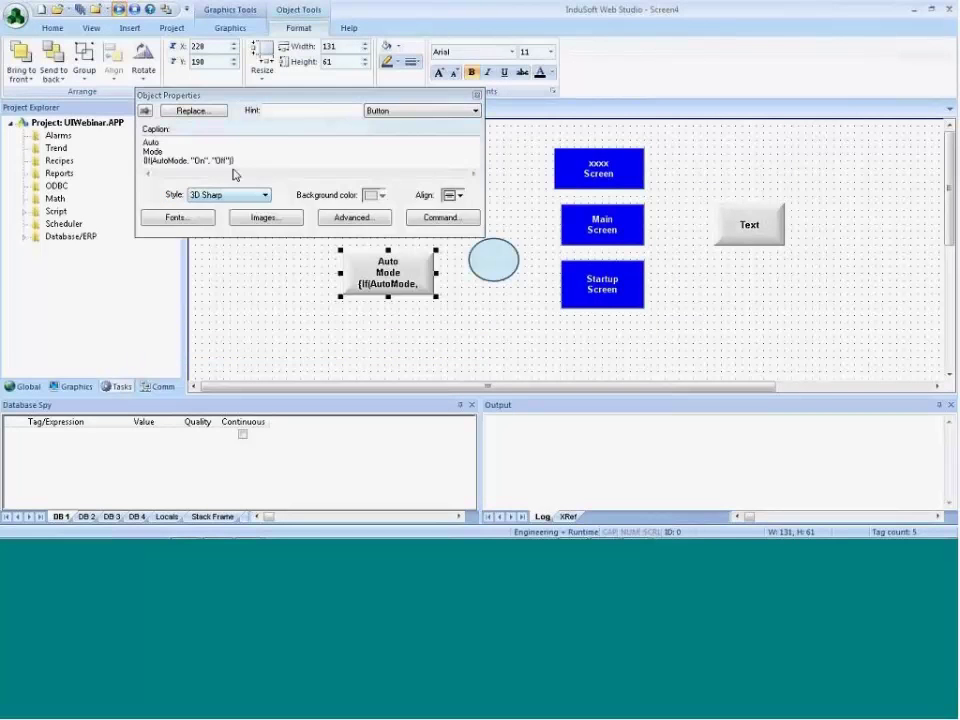
pyautogui.moveTo(237, 163); pyautogui.dragTo(143, 161)
pyautogui.hotkey('ctrl', 'c')
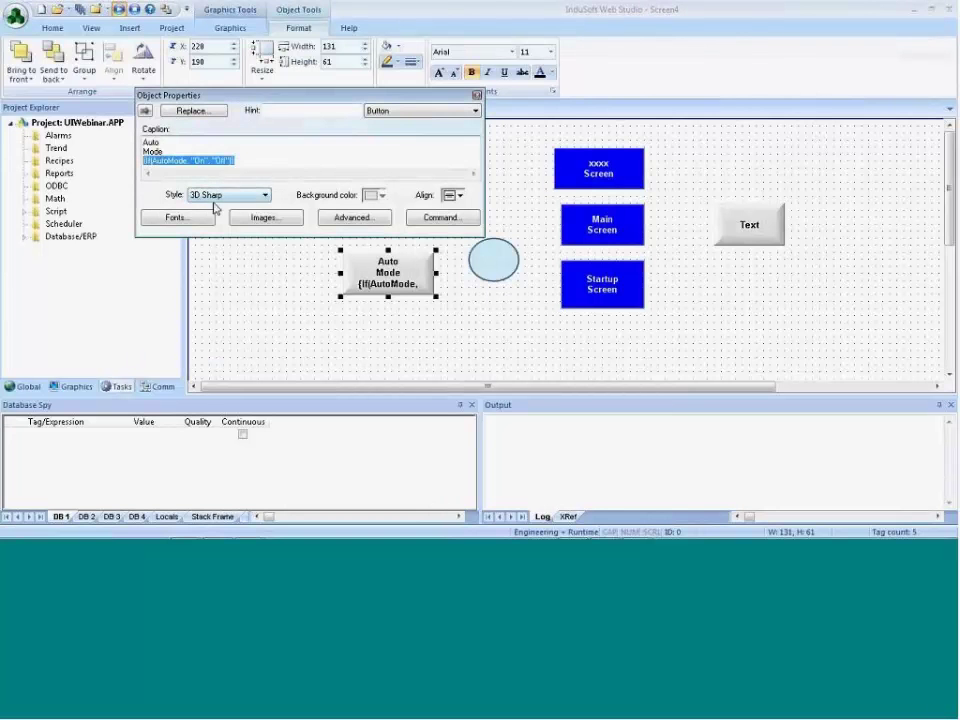
pyautogui.click(476, 95)
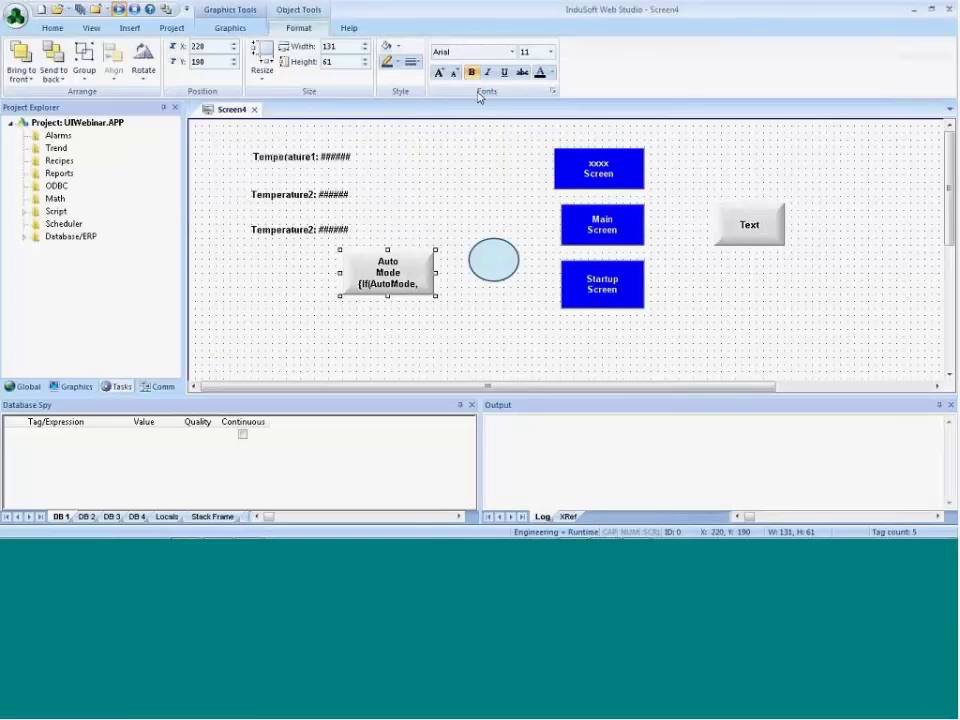
# Review the circle indicator's Colors animation and its Ellipse properties
pyautogui.click(493, 257)
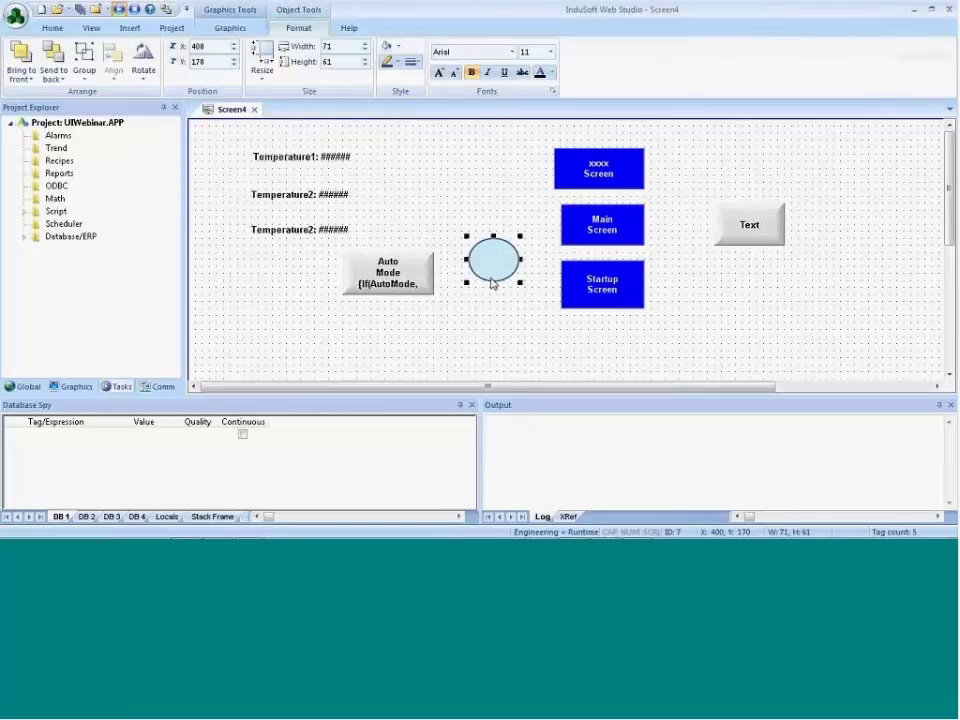
pyautogui.doubleClick(492, 282)
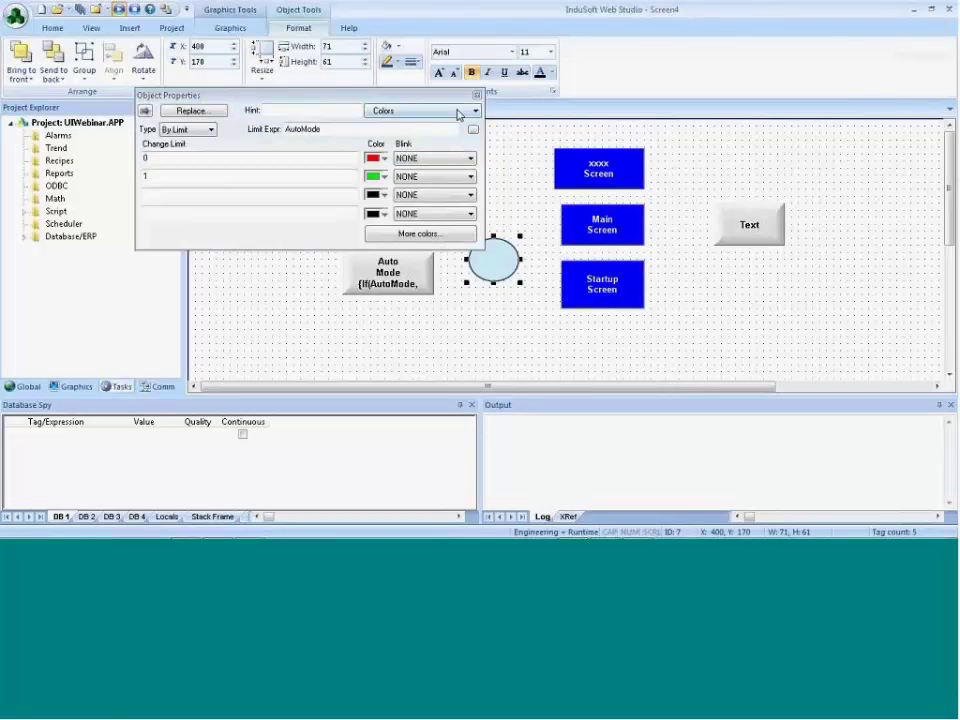
pyautogui.click(440, 111)
pyautogui.click(440, 123)
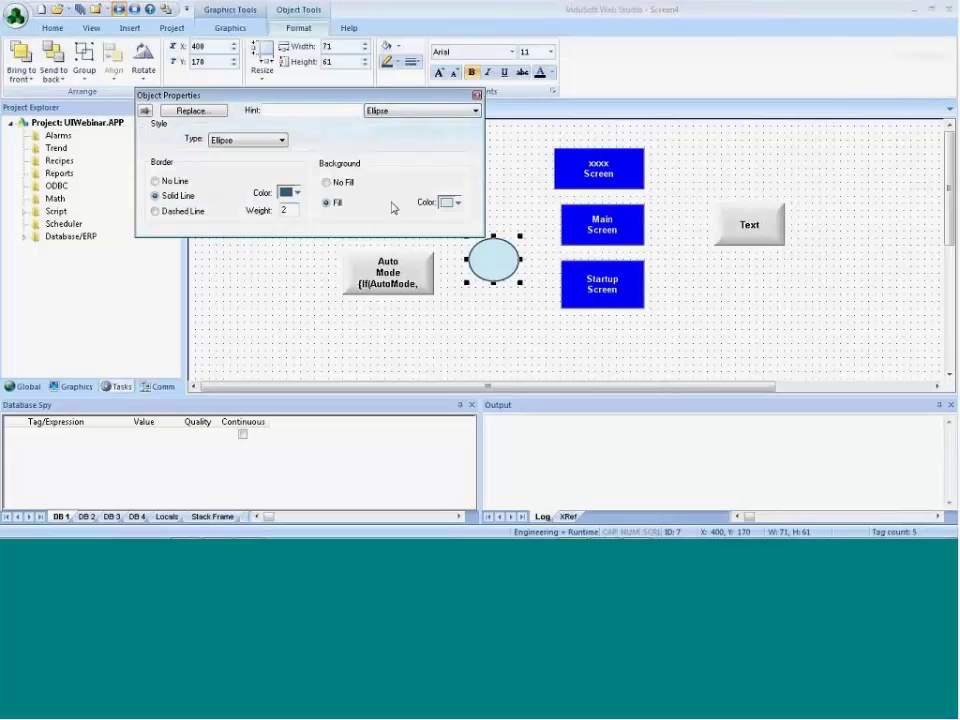
pyautogui.click(476, 95)
# Draw a rectangle about 51 wide and 41 high inside the circle indicator
pyautogui.click(230, 28)
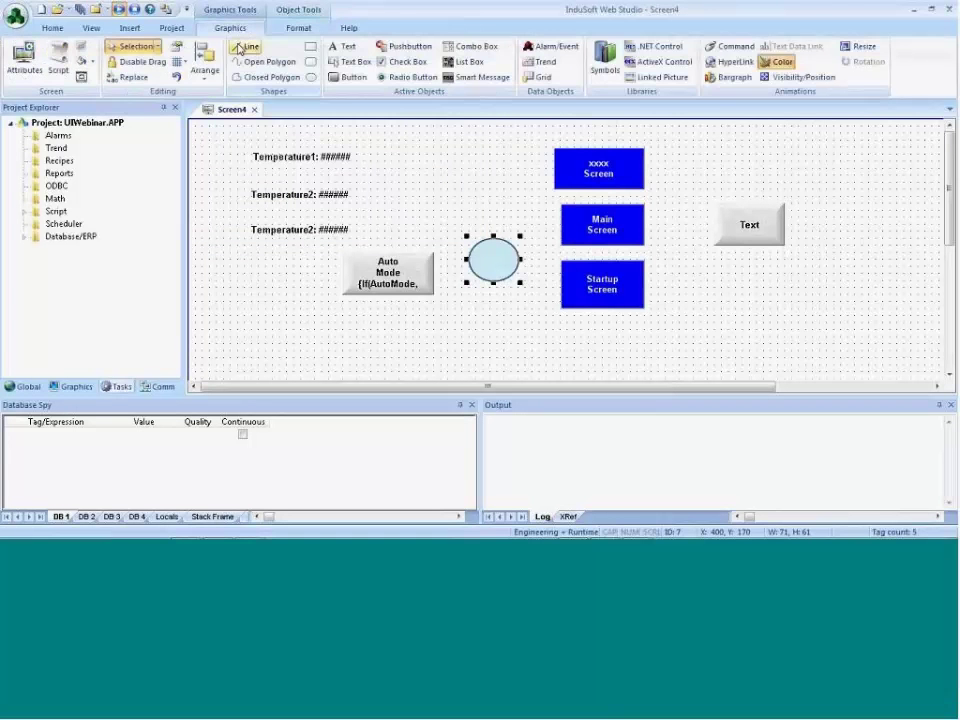
pyautogui.click(310, 46)
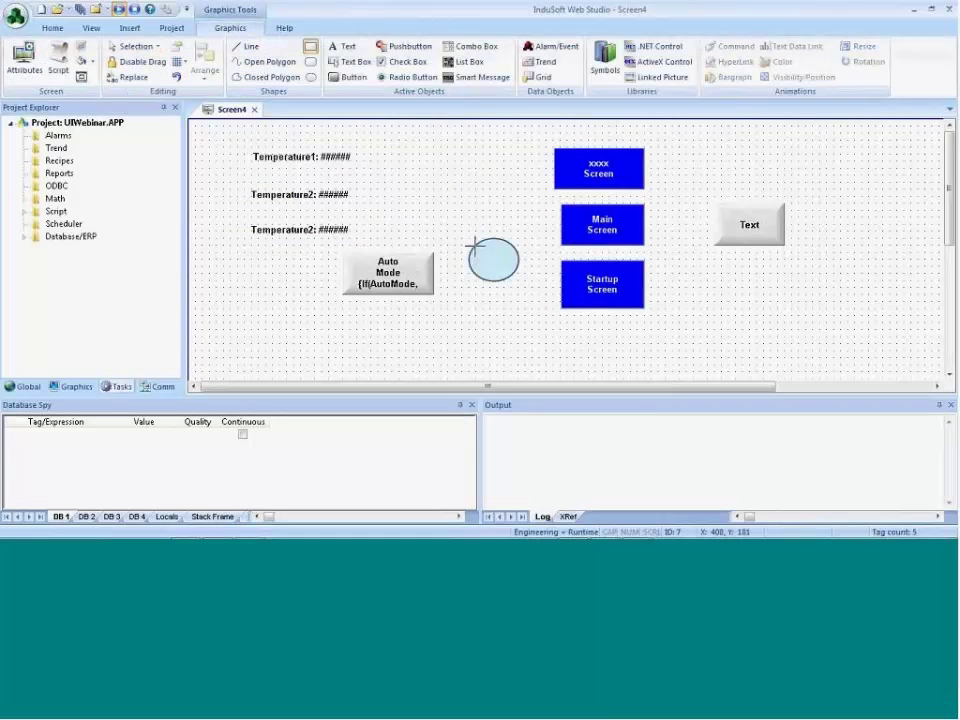
pyautogui.moveTo(476, 245); pyautogui.dragTo(512, 281)
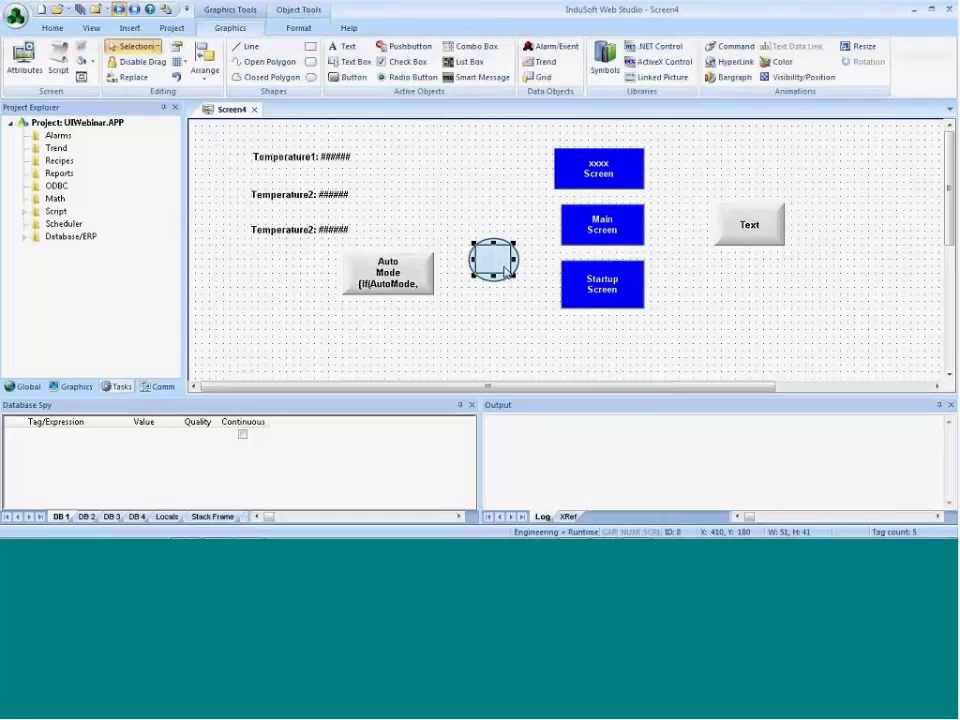
# Set the new rectangle's border type to None and its background to No Fill
pyautogui.doubleClick(505, 270)
pyautogui.click(257, 172)
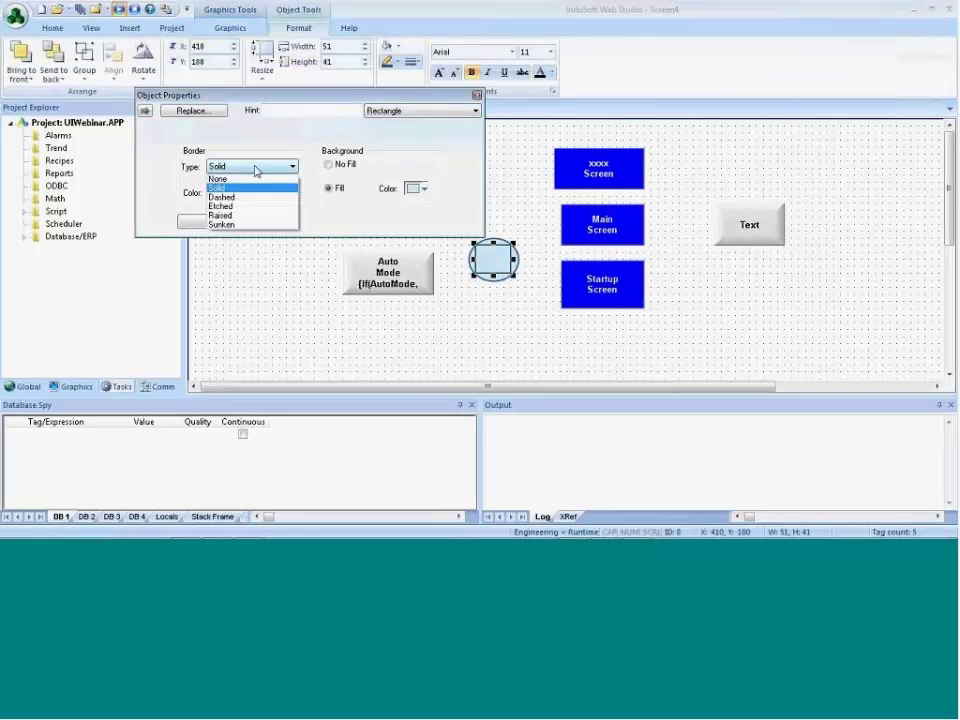
pyautogui.click(232, 178)
pyautogui.click(330, 164)
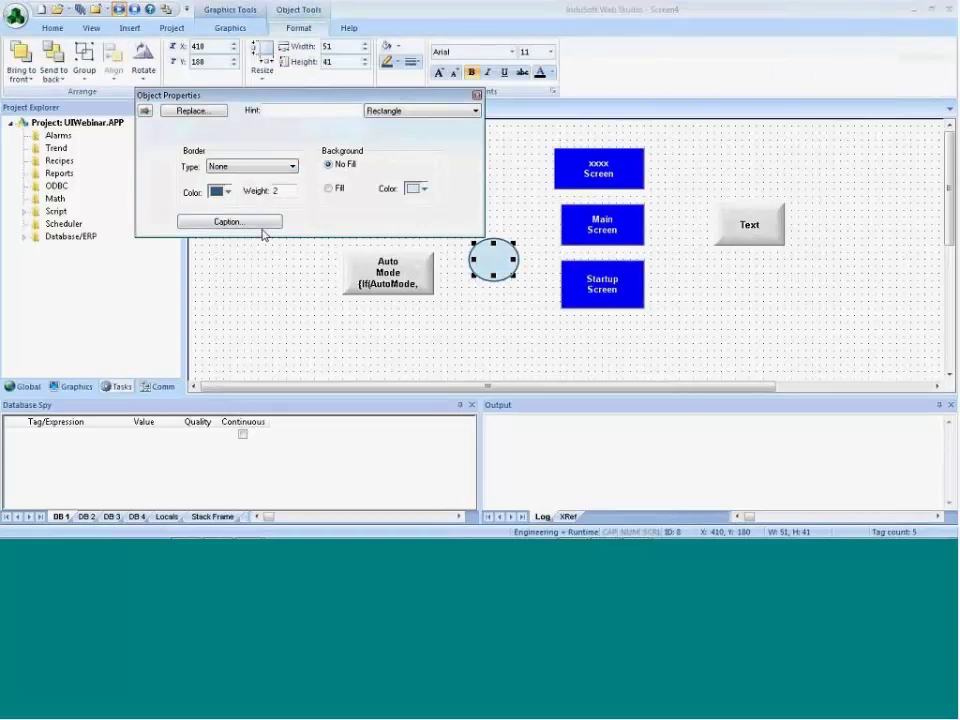
# Paste the copied expression {If(AutoMode, "On", "Off")} as the rectangle's caption and apply it
pyautogui.click(262, 224)
pyautogui.hotkey('ctrl', 'v')
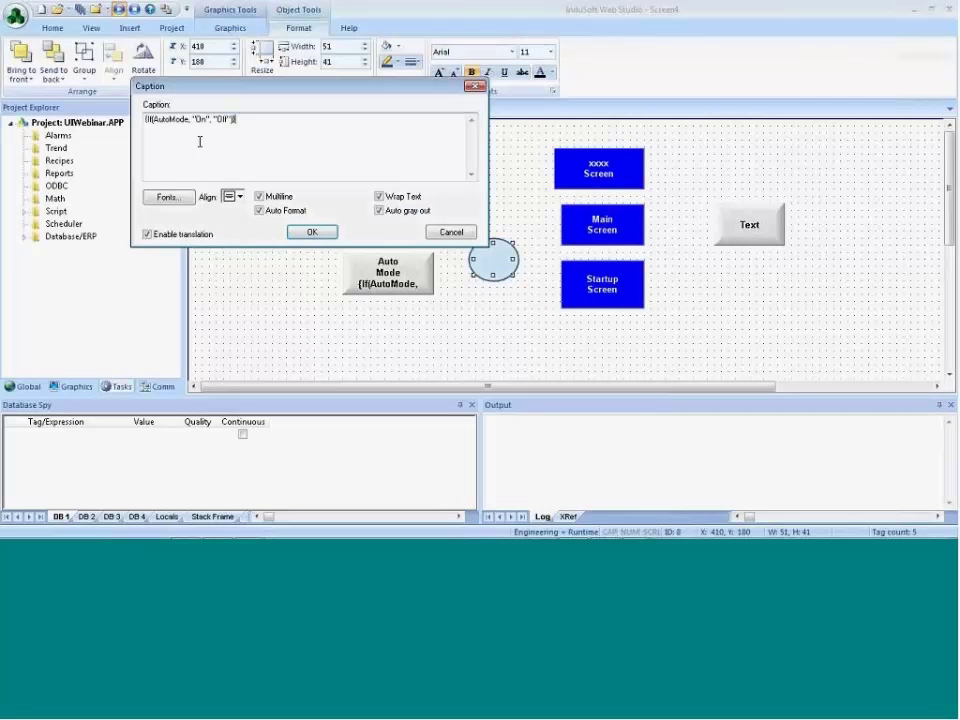
pyautogui.click(314, 231)
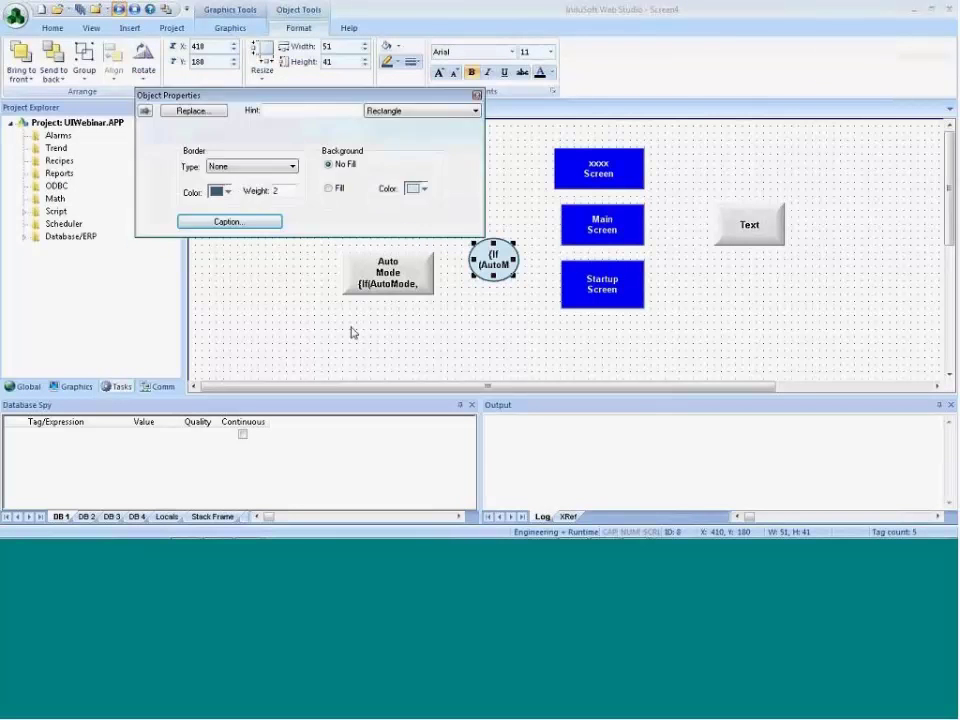
pyautogui.click(351, 333)
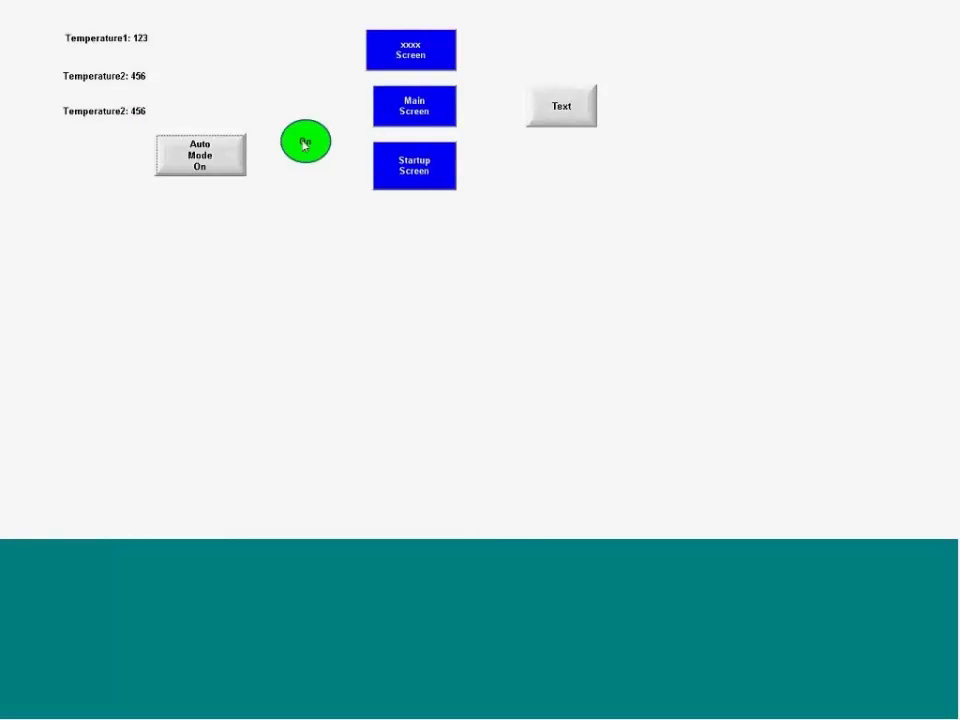
# Toggle Auto Mode several times in the running screen to test the circle's label, and return to the screen editor
pyautogui.click(234, 166)
pyautogui.click(210, 163)
pyautogui.click(233, 167)
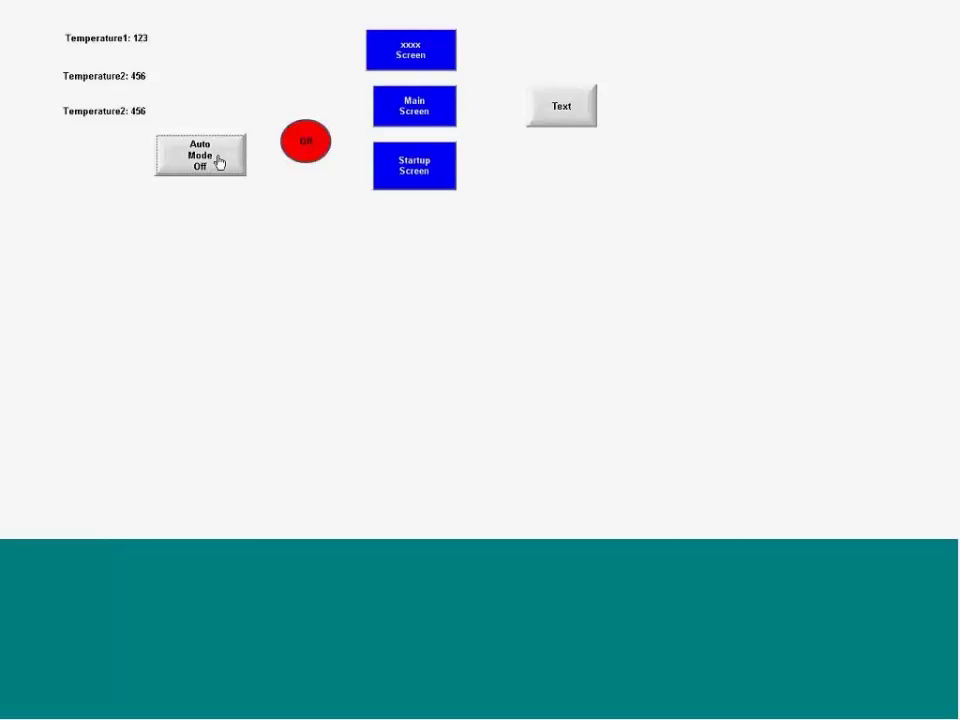
pyautogui.click(211, 172)
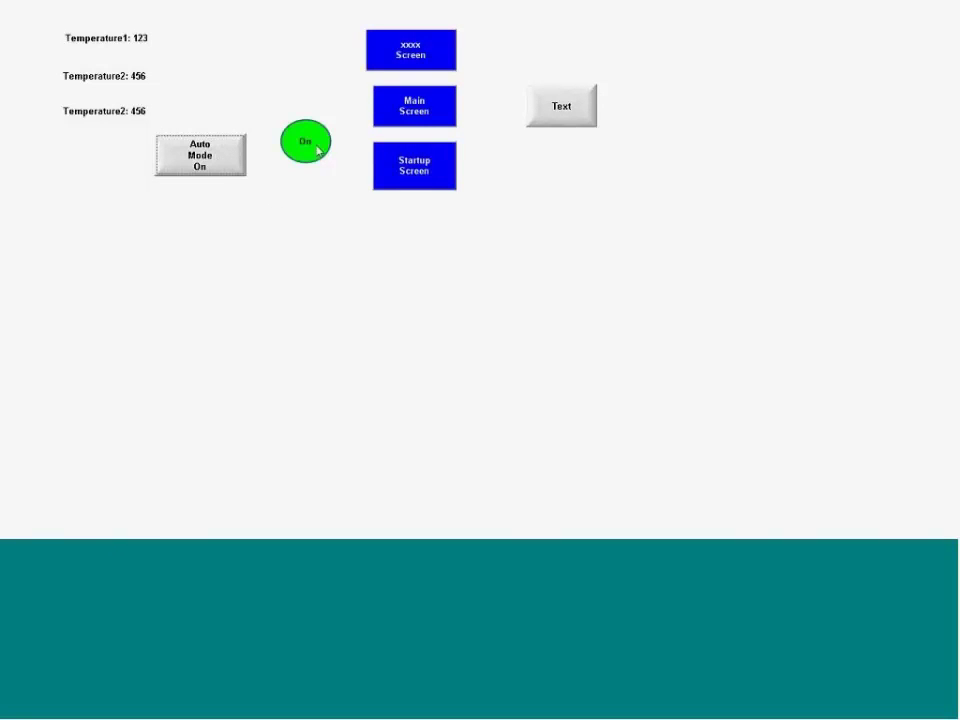
pyautogui.hotkey('alt', 'Tab')
pyautogui.hotkey('alt', 'Tab')
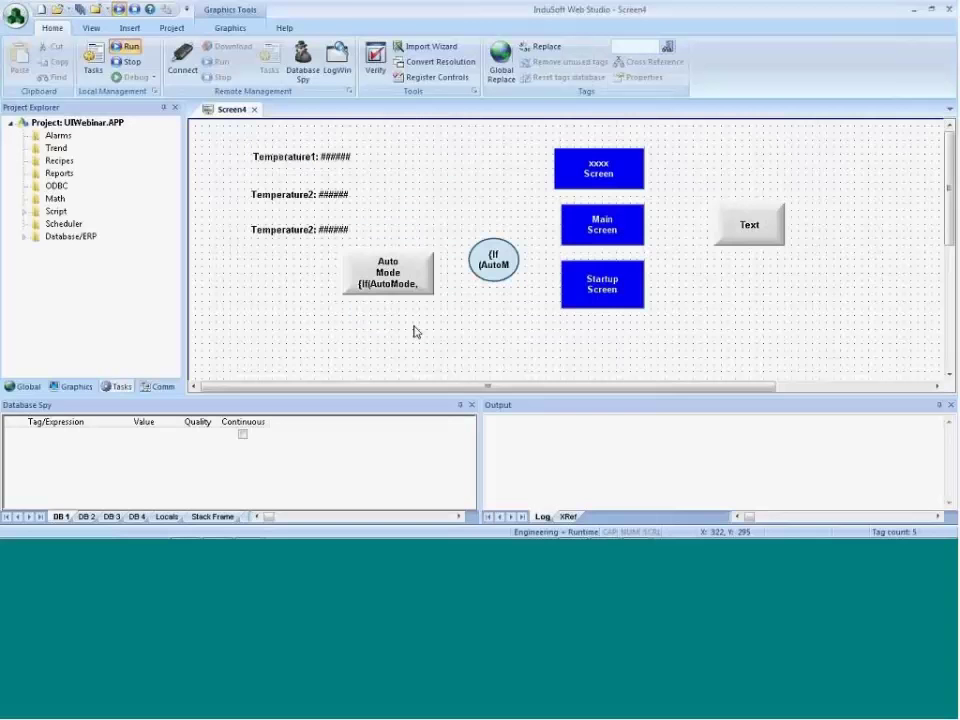
pyautogui.hotkey('alt', 'Tab')
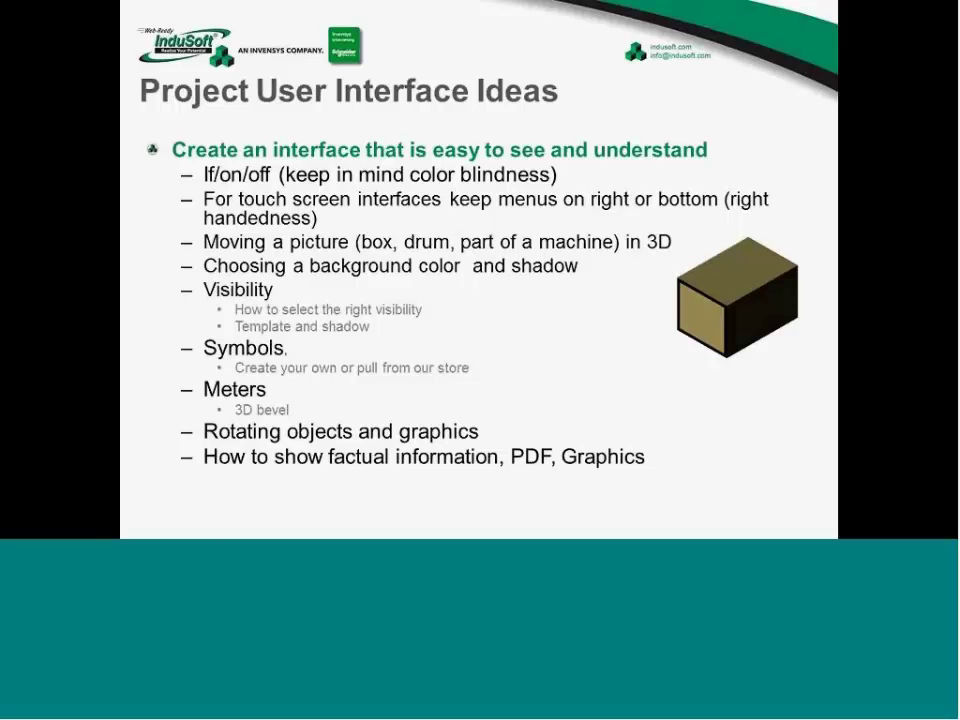
pyautogui.hotkey('alt', 'Tab')
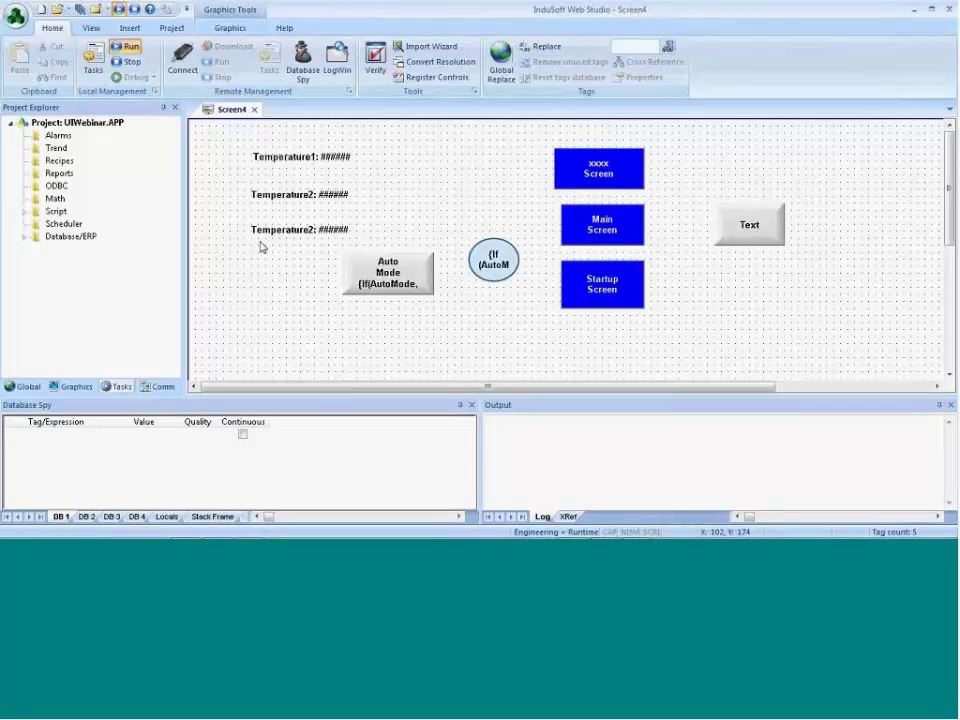
# Draw a button about 91 wide and 71 high in the lower-left corner of the Screen4 canvas
pyautogui.moveTo(491, 386); pyautogui.dragTo(642, 386)
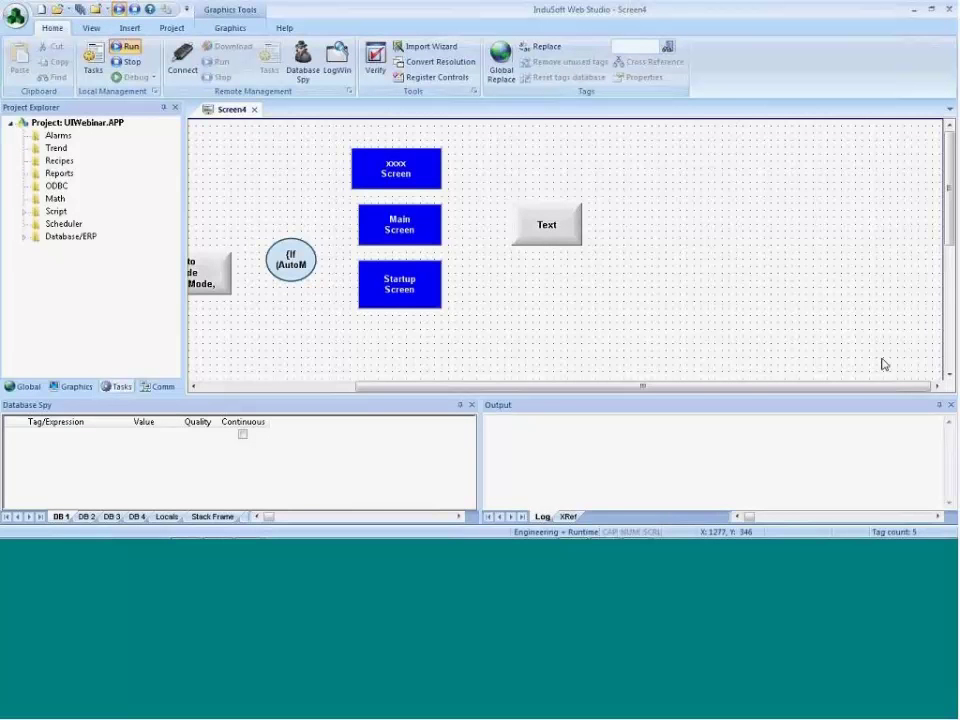
pyautogui.scroll(-5, 937, 235)
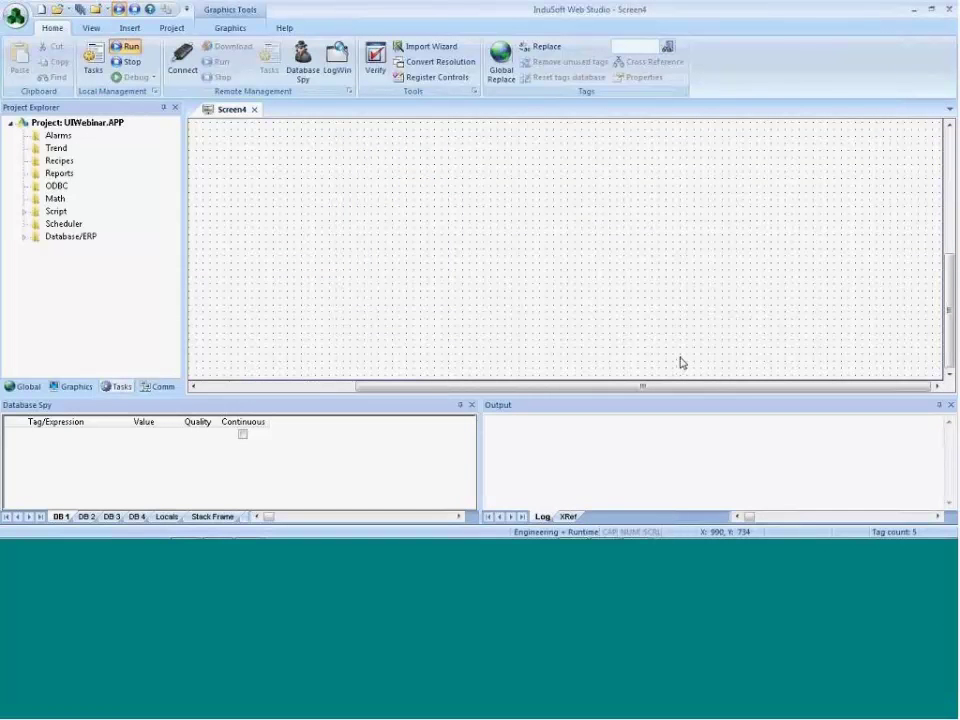
pyautogui.moveTo(647, 387); pyautogui.dragTo(487, 387)
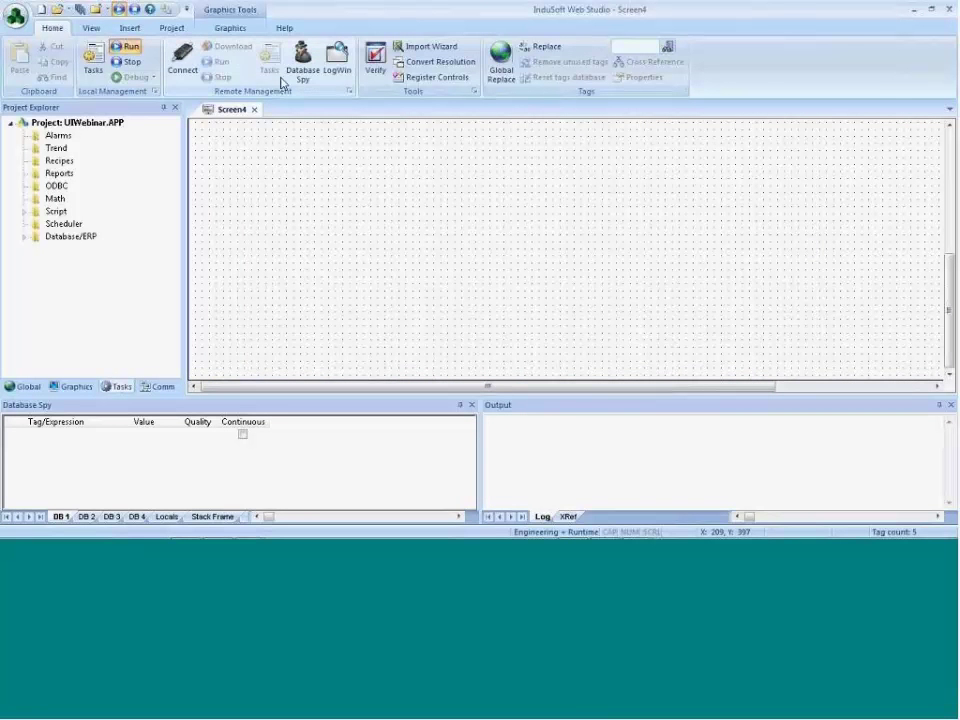
pyautogui.click(229, 28)
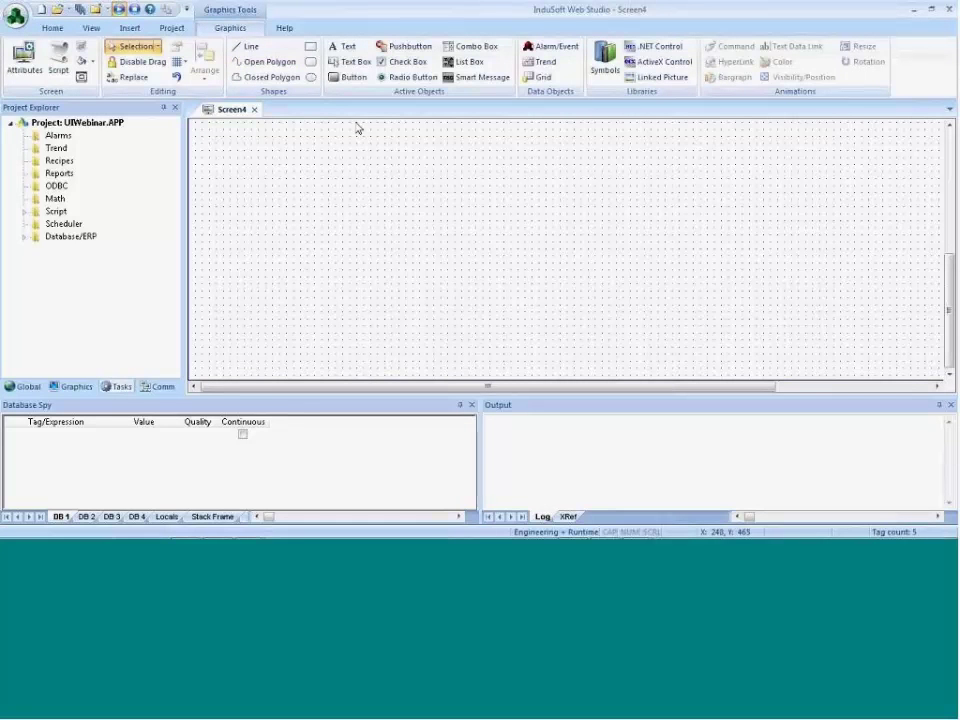
pyautogui.click(346, 78)
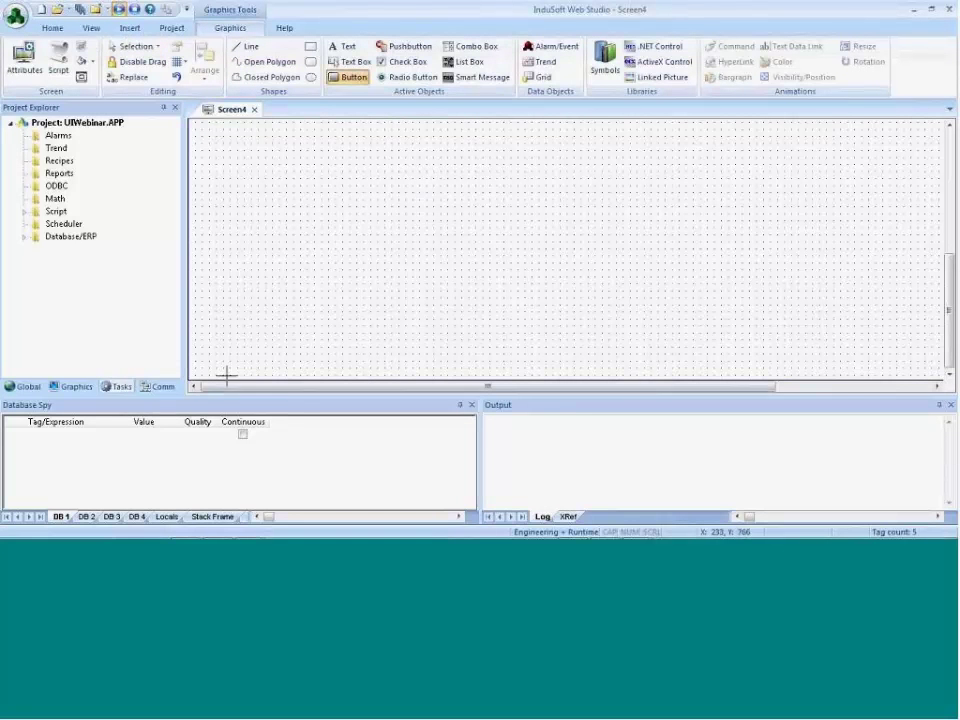
pyautogui.moveTo(208, 339)
pyautogui.mouseDown()
pyautogui.moveTo(268, 373)
pyautogui.moveTo(240, 322)
pyautogui.moveTo(259, 356)
pyautogui.moveTo(241, 350)
pyautogui.mouseUp()
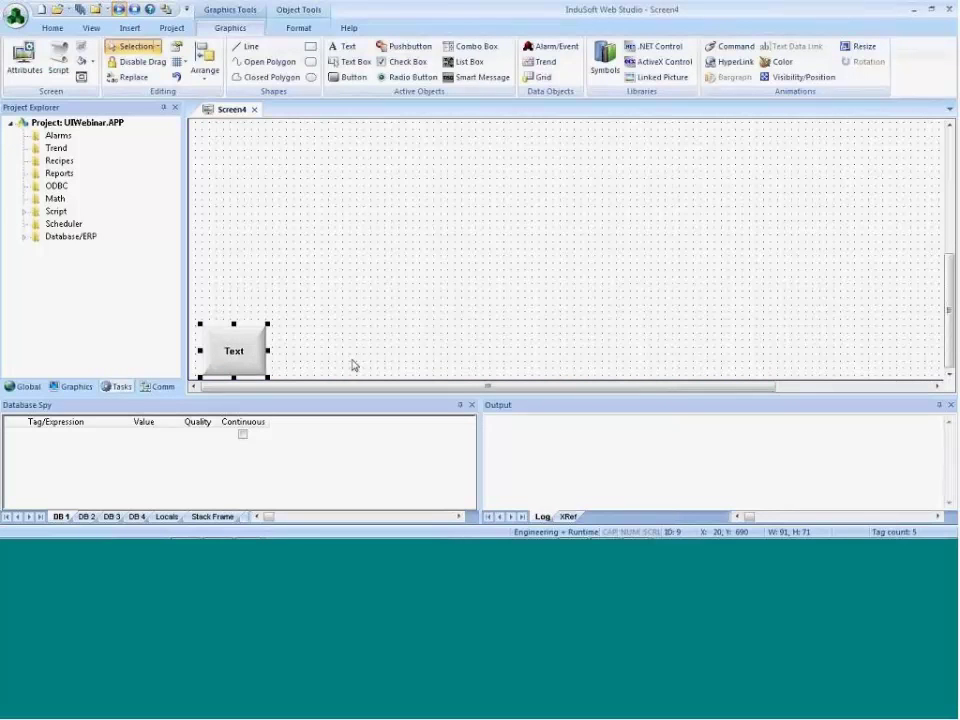
# Duplicate the button into a row of three, and copy that group twice along the bottom edge of the canvas
pyautogui.moveTo(240, 360); pyautogui.dragTo(368, 350)
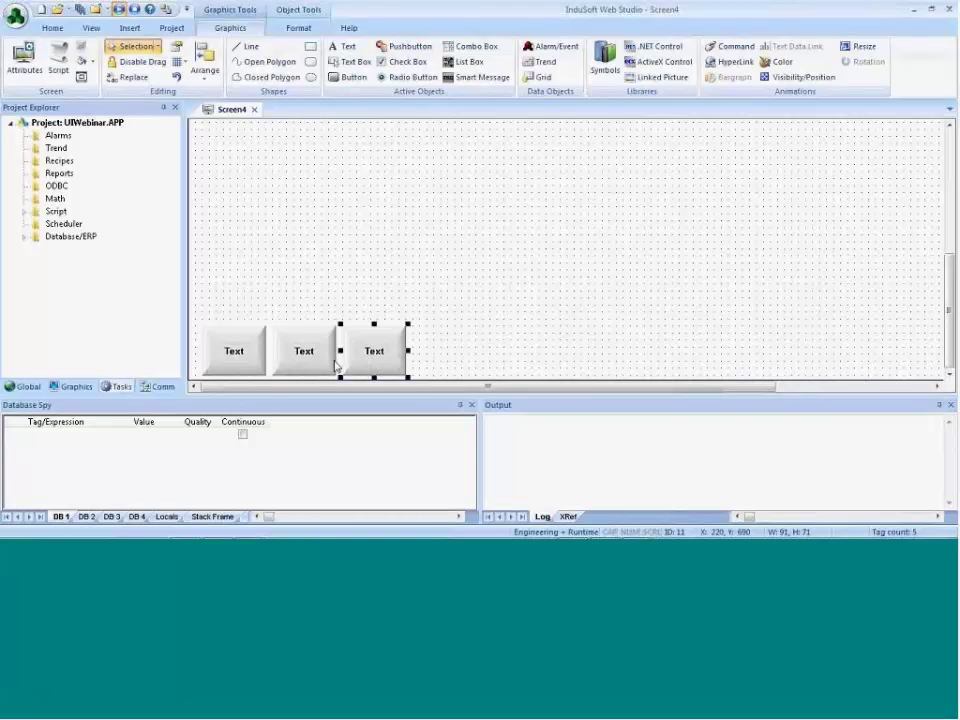
pyautogui.keyDown('shift'); pyautogui.click(318, 366); pyautogui.keyUp('shift')
pyautogui.keyDown('shift'); pyautogui.click(247, 367); pyautogui.keyUp('shift')
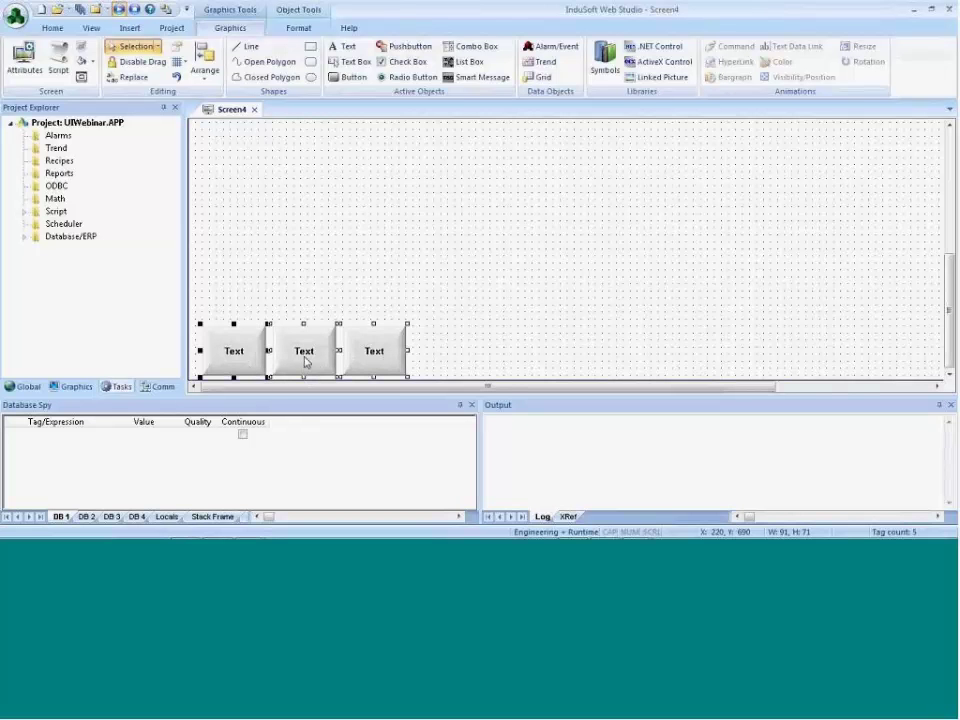
pyautogui.moveTo(305, 358); pyautogui.dragTo(678, 372)
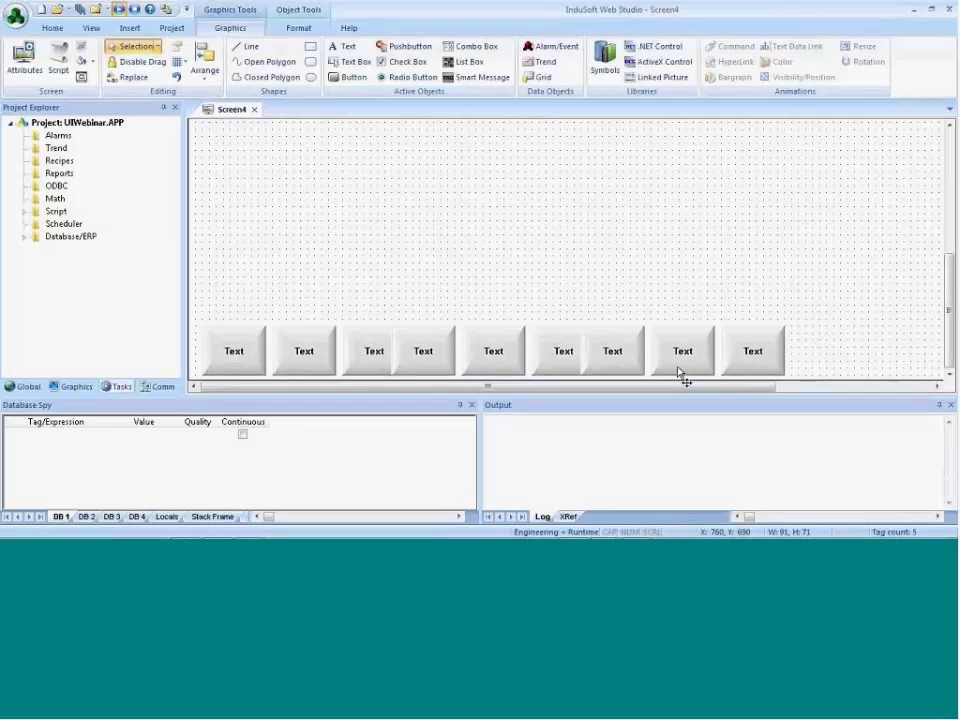
# Duplicate the last button of the row and place the copy slightly higher beside it, at X 860, Y 670
pyautogui.click(767, 358)
pyautogui.moveTo(753, 352); pyautogui.dragTo(828, 343)
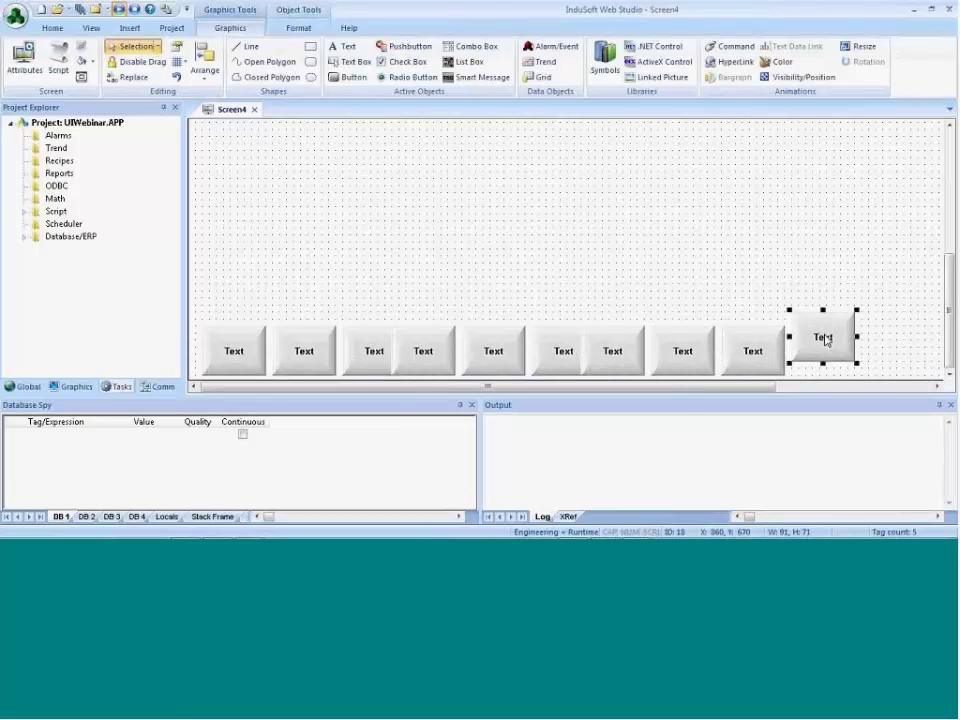
pyautogui.click(876, 321)
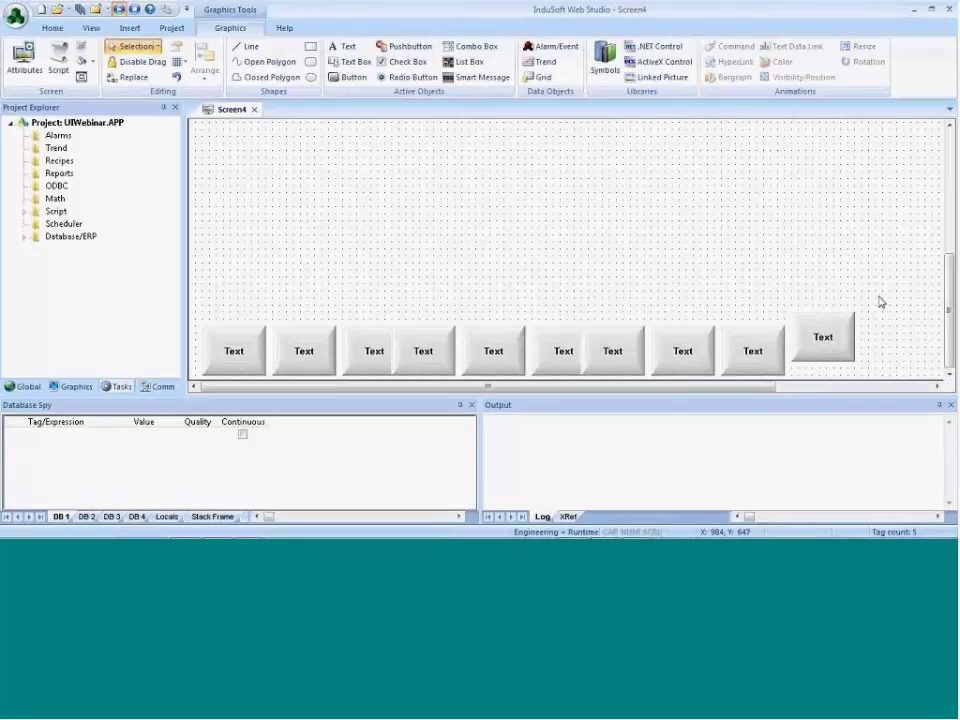
# Align all ten buttons in the row vertically to the raised last button at Y 670
pyautogui.moveTo(880, 302); pyautogui.dragTo(190, 410)
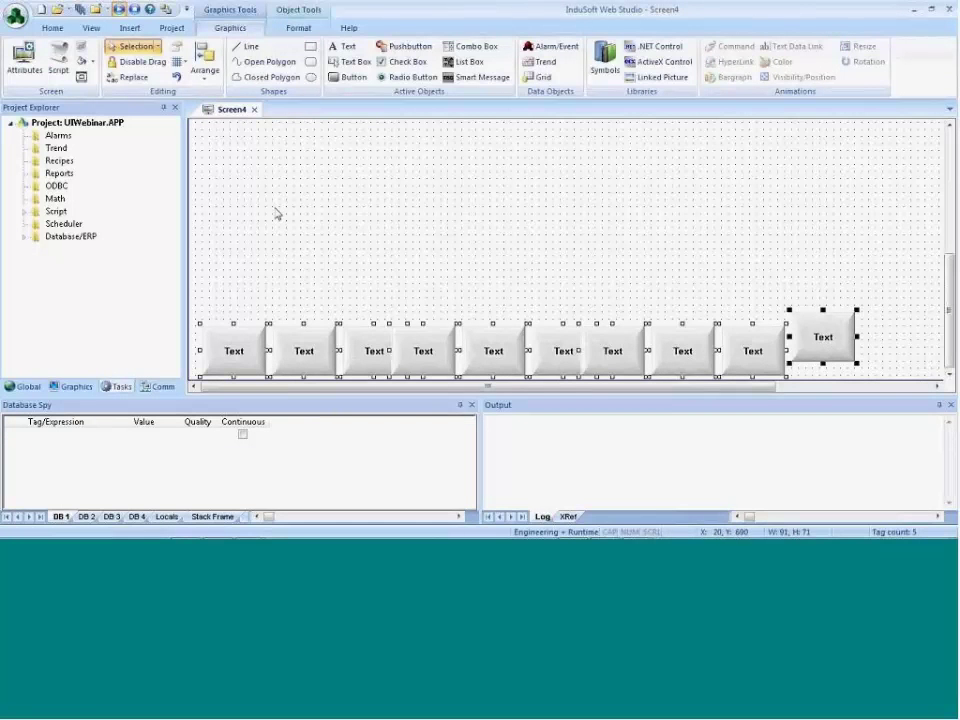
pyautogui.click(298, 28)
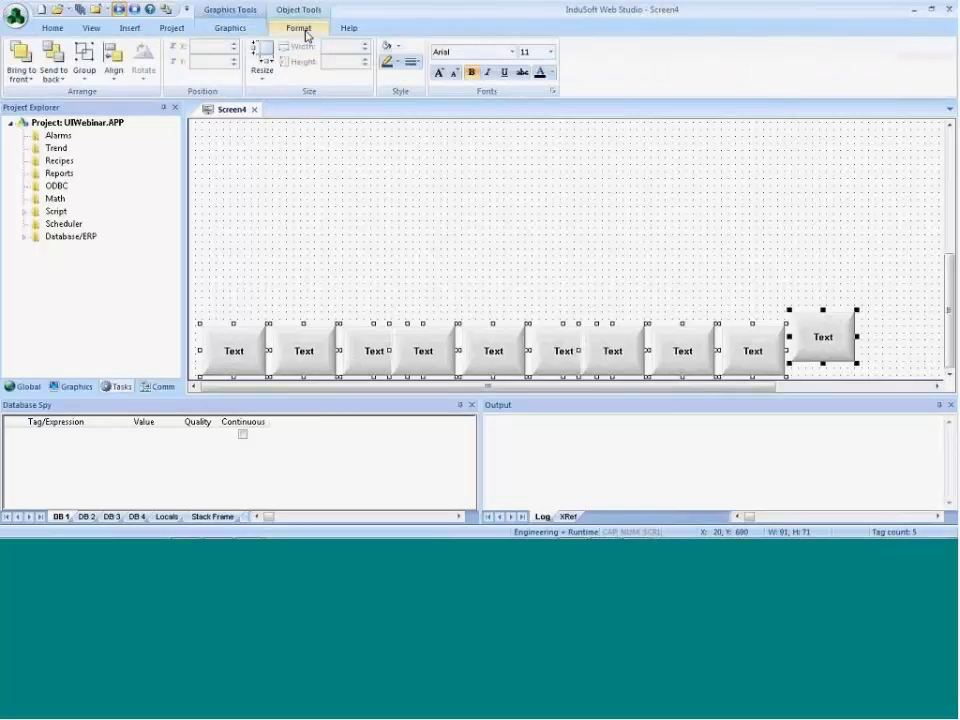
pyautogui.click(113, 75)
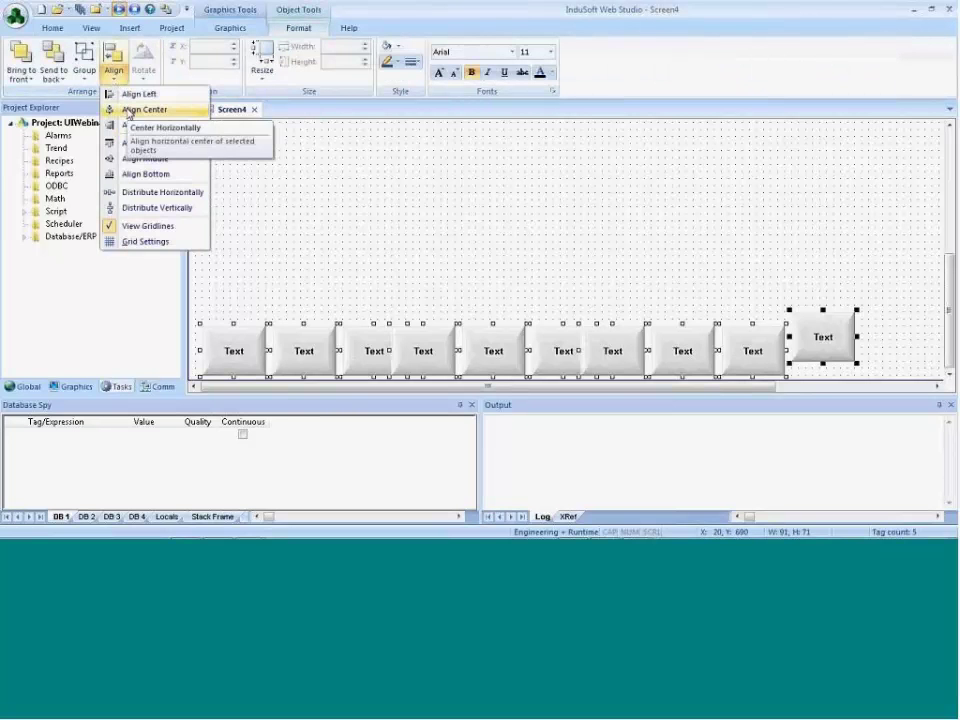
pyautogui.click(135, 152)
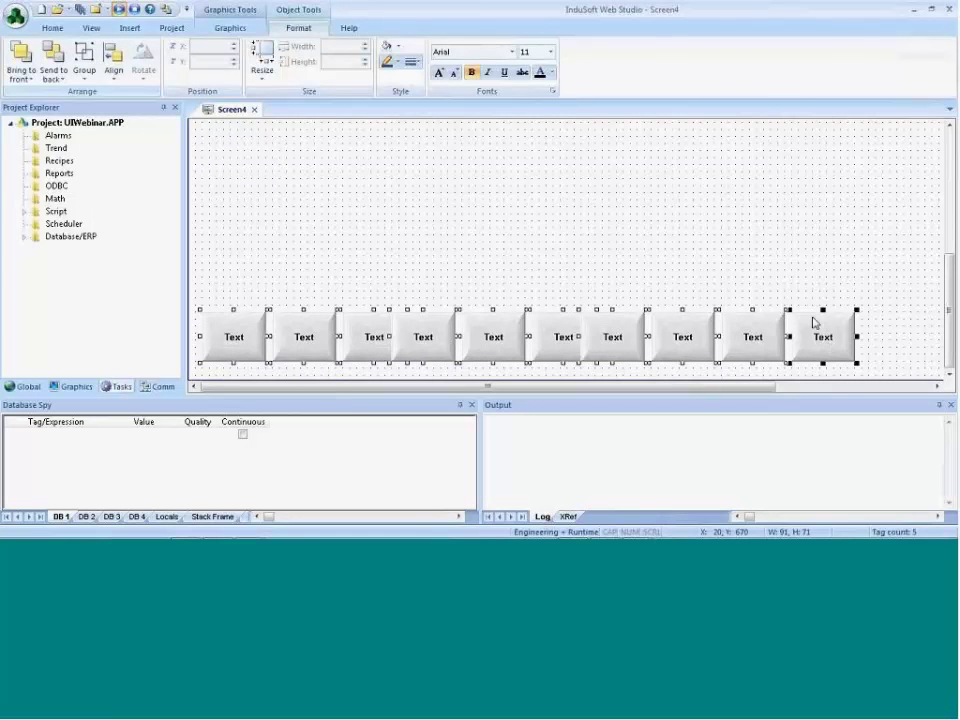
# Move the last button of the row into the canvas's lower-right corner, at X 1270, Y 690
pyautogui.click(815, 265)
pyautogui.moveTo(746, 388); pyautogui.dragTo(951, 397)
pyautogui.moveTo(634, 350); pyautogui.dragTo(916, 362)
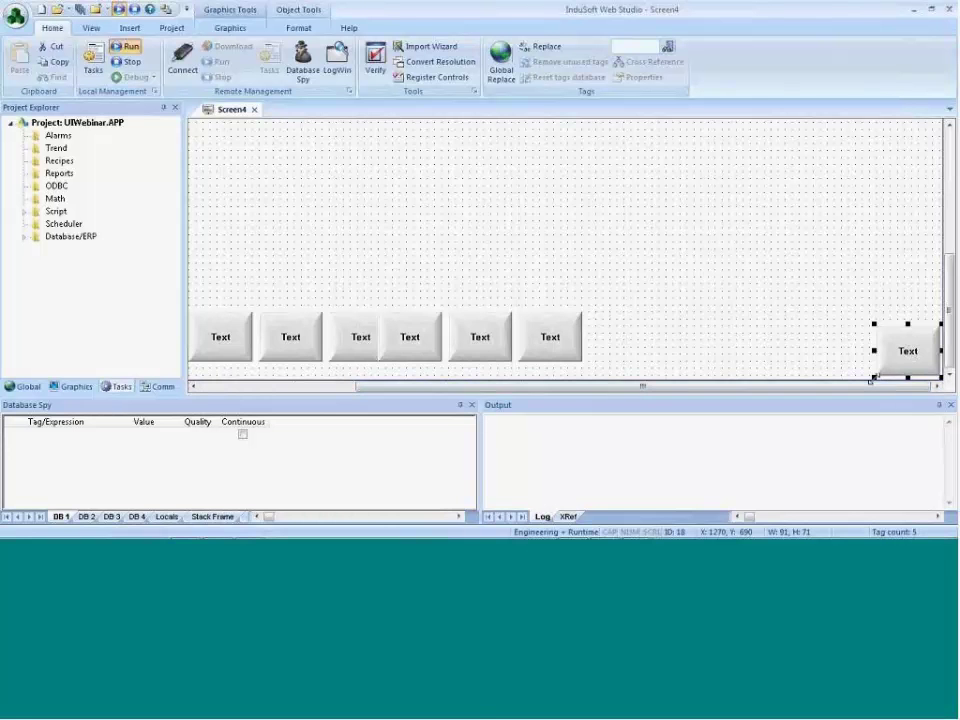
# Select all the buttons with the lower-right corner one as the reference and align their tops to it
pyautogui.moveTo(868, 388); pyautogui.dragTo(715, 390)
pyautogui.click(690, 345)
pyautogui.moveTo(549, 343); pyautogui.dragTo(240, 343)
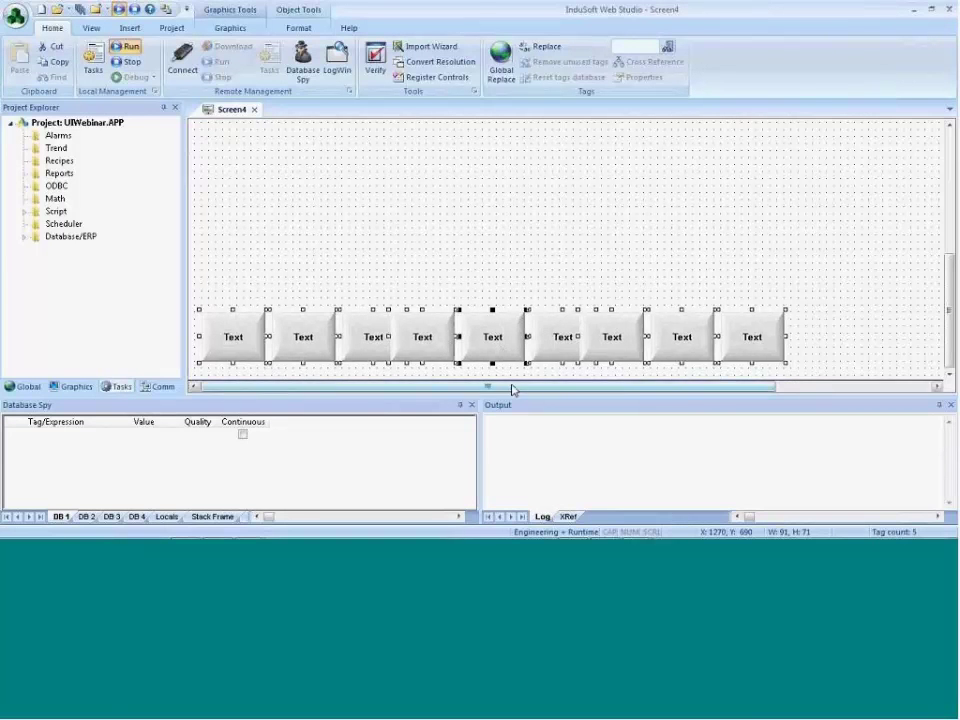
pyautogui.moveTo(542, 387); pyautogui.dragTo(698, 396)
pyautogui.keyDown('ctrl'); pyautogui.click(925, 358); pyautogui.keyUp('ctrl')
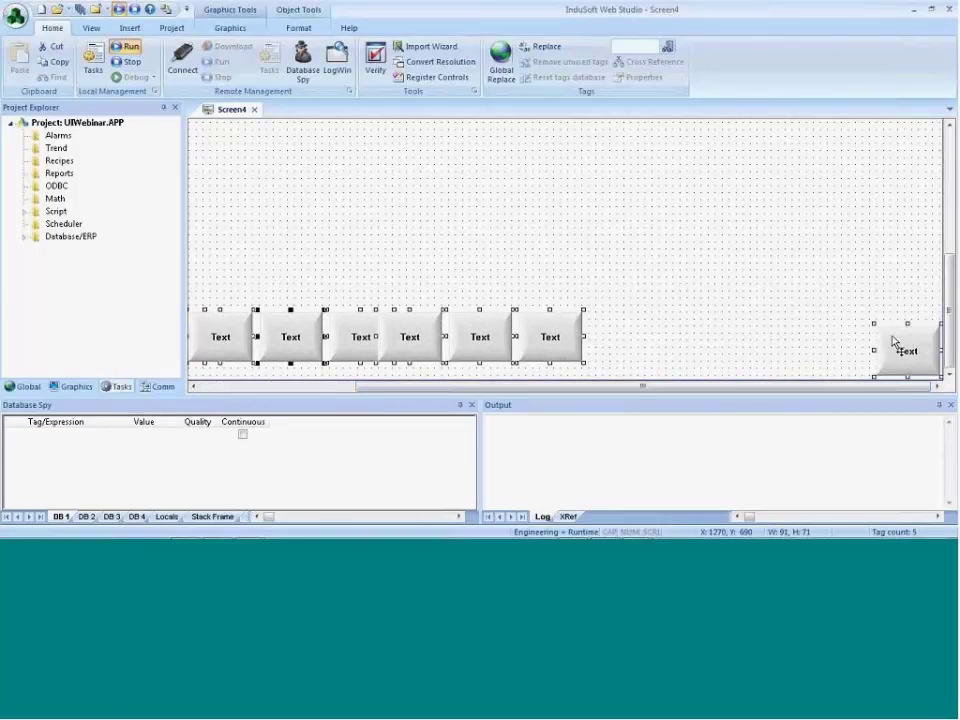
pyautogui.keyDown('ctrl'); pyautogui.click(895, 345); pyautogui.keyUp('ctrl')
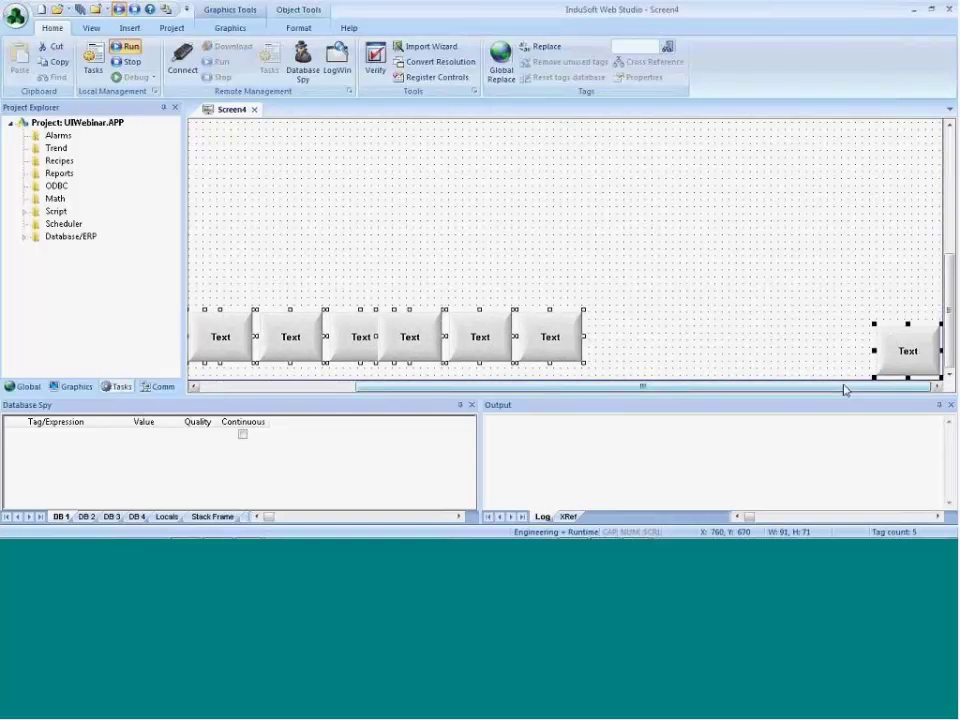
pyautogui.moveTo(846, 390); pyautogui.dragTo(562, 383)
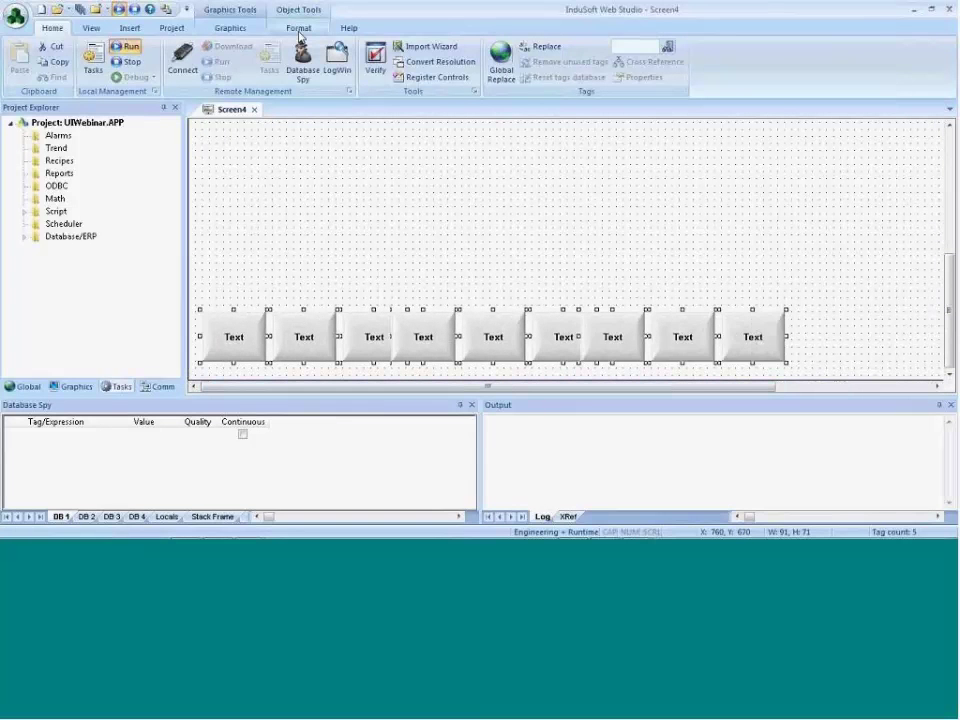
pyautogui.click(299, 28)
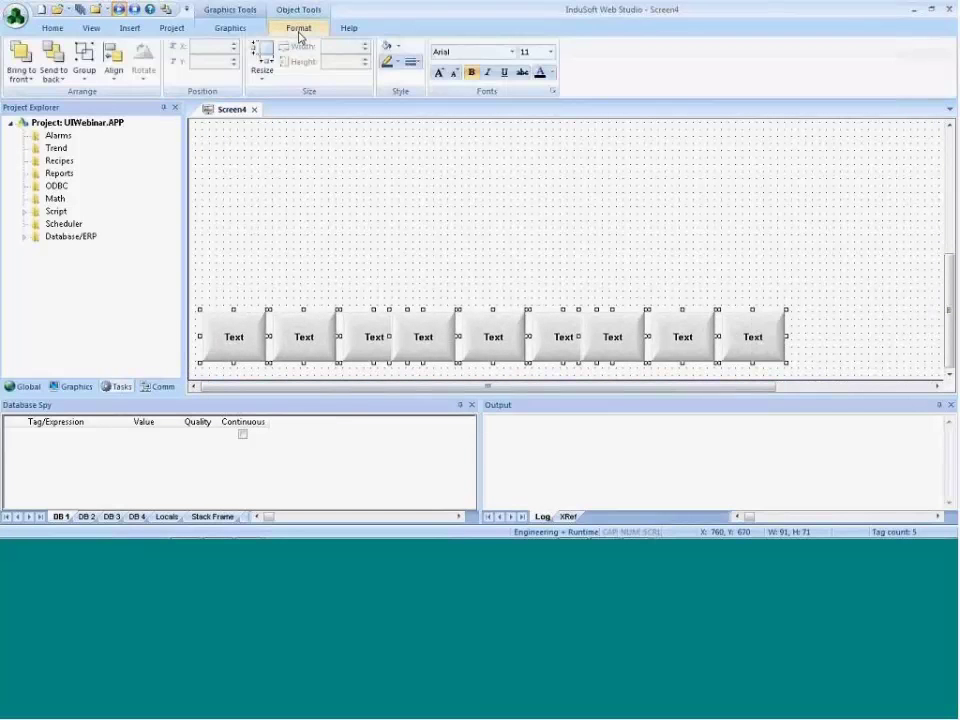
pyautogui.click(118, 80)
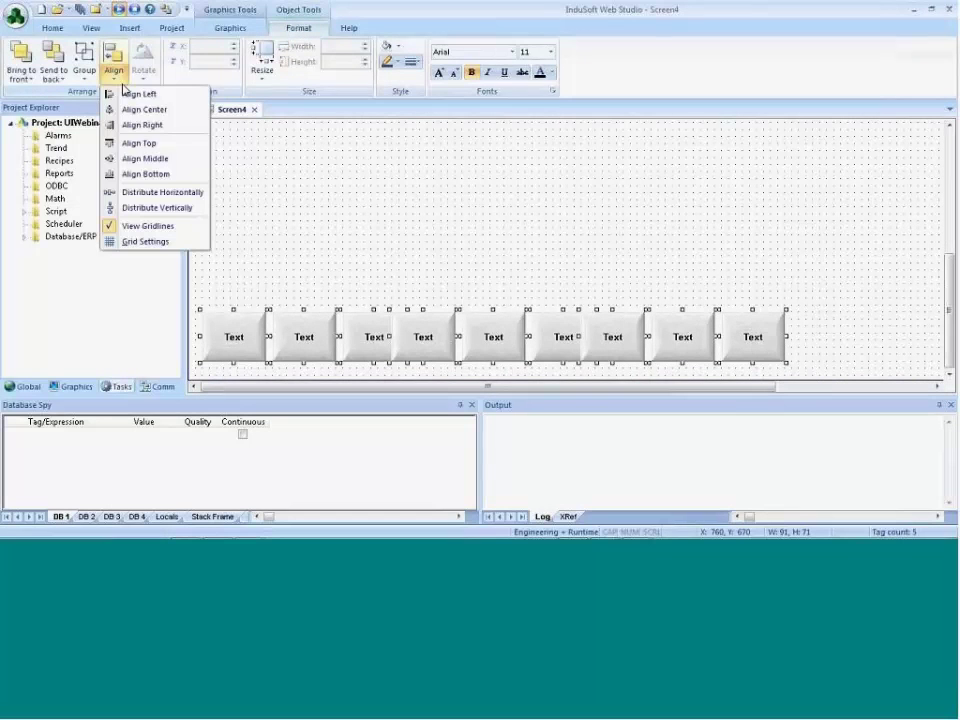
pyautogui.click(130, 144)
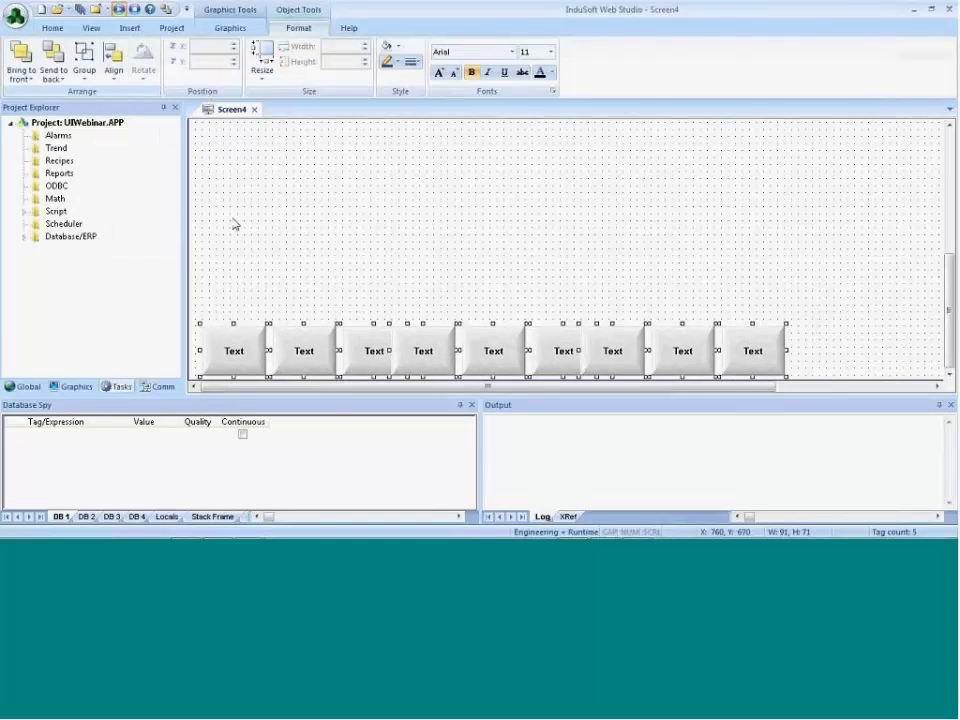
# Distribute the selected buttons horizontally across the full width of the canvas and deselect them
pyautogui.moveTo(263, 387); pyautogui.dragTo(418, 387)
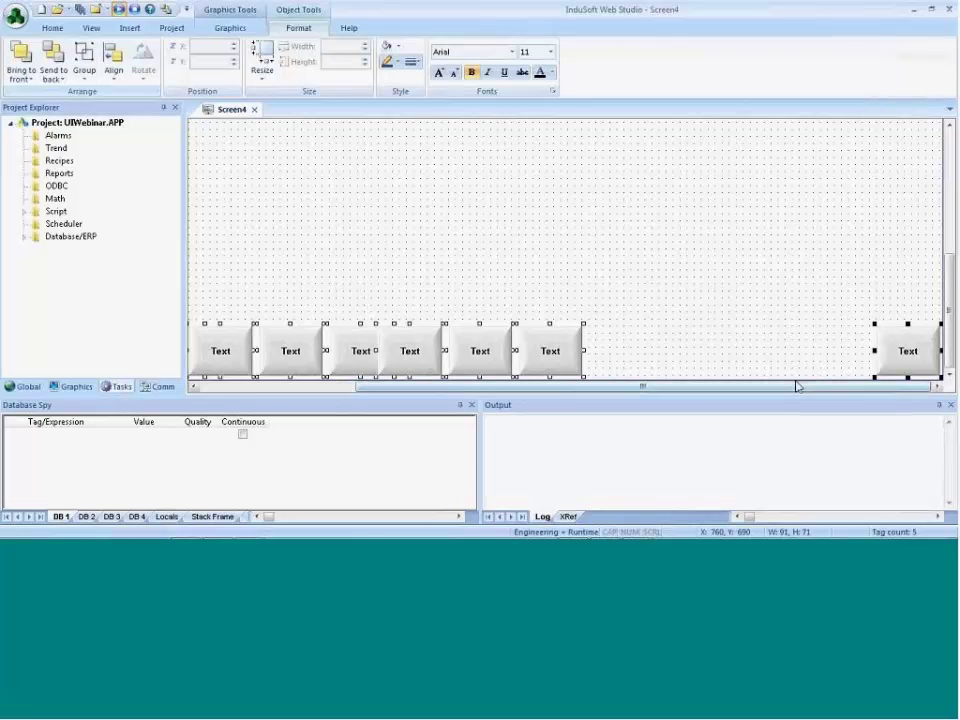
pyautogui.moveTo(786, 388); pyautogui.dragTo(640, 388)
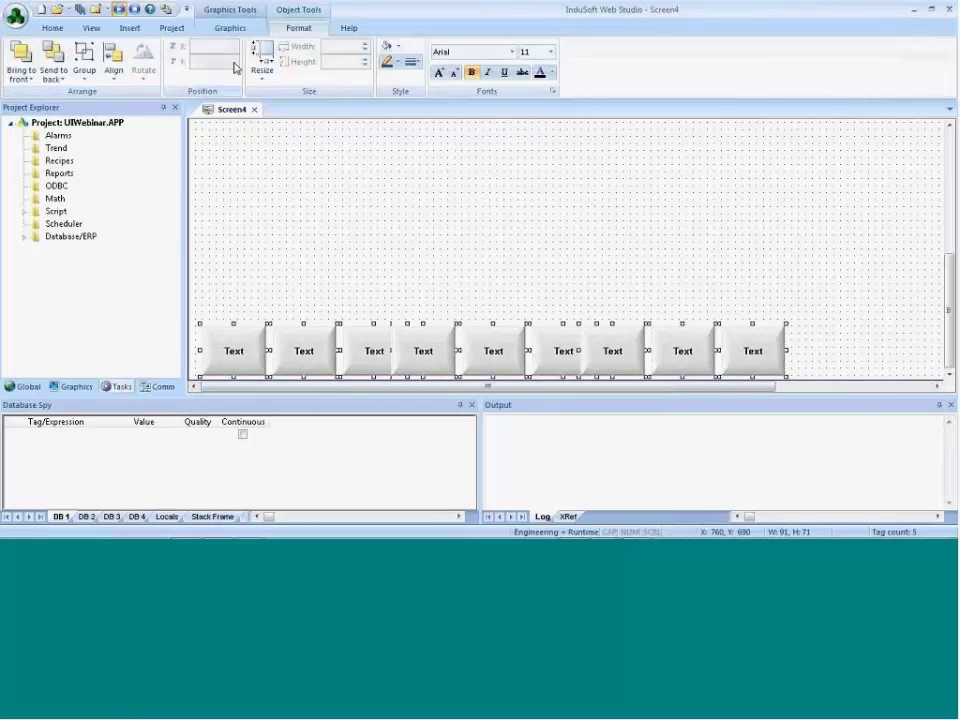
pyautogui.click(114, 62)
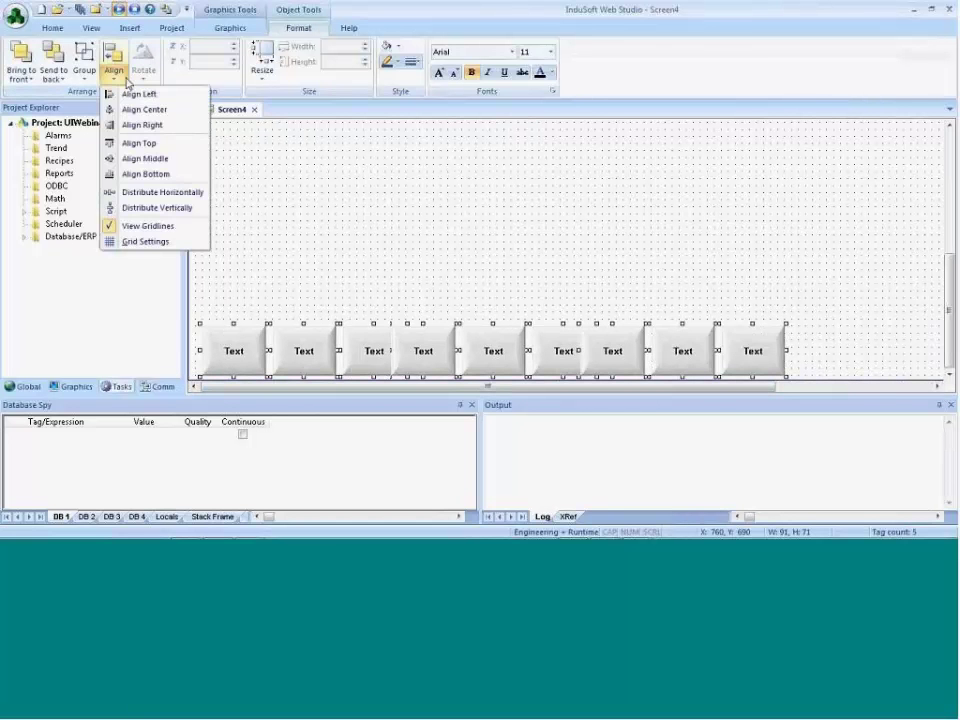
pyautogui.click(131, 201)
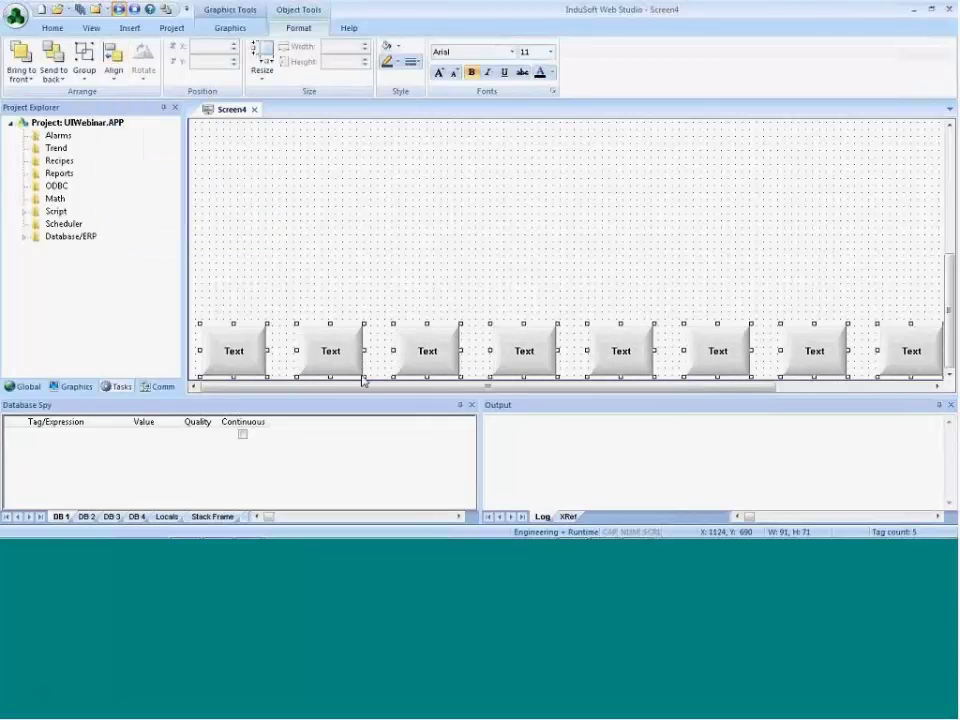
pyautogui.moveTo(399, 388); pyautogui.dragTo(606, 413)
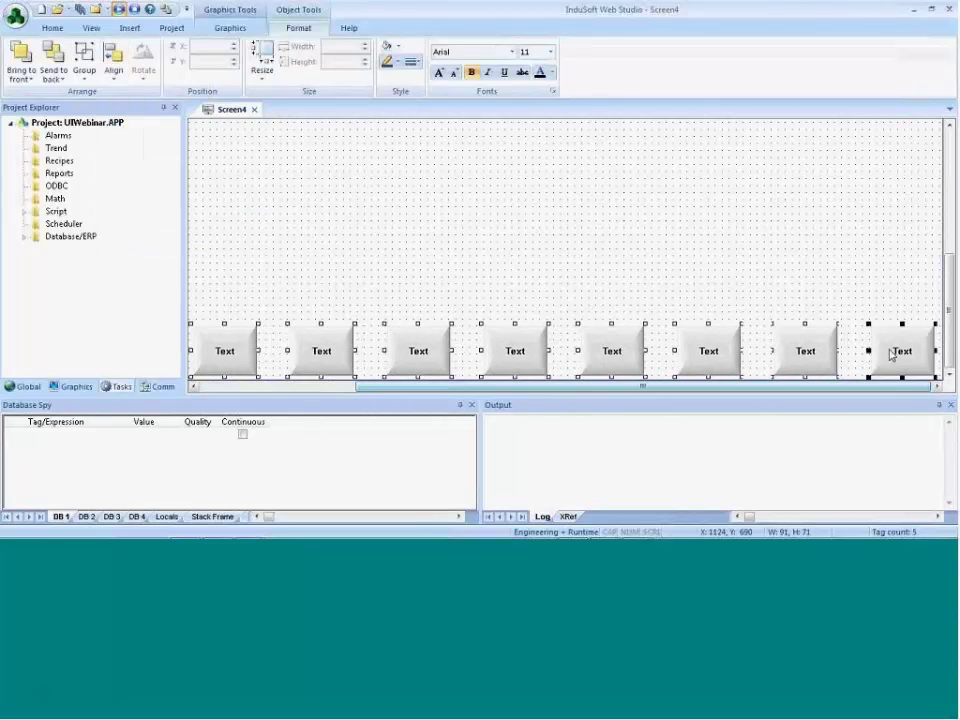
pyautogui.moveTo(785, 393); pyautogui.dragTo(635, 392)
pyautogui.click(347, 285)
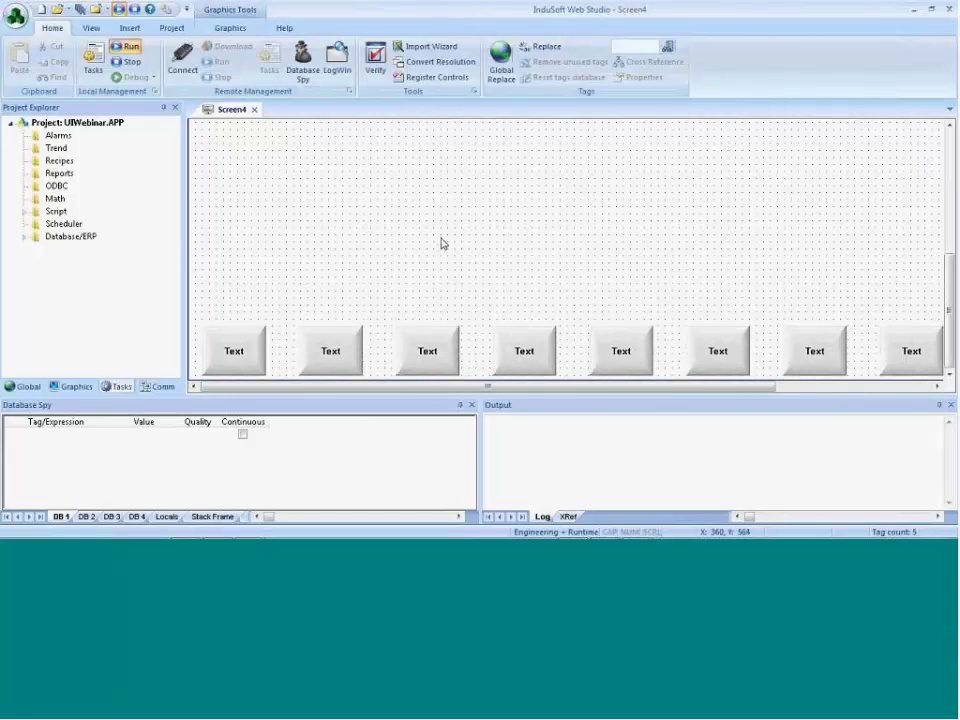
pyautogui.moveTo(390, 388); pyautogui.dragTo(425, 388)
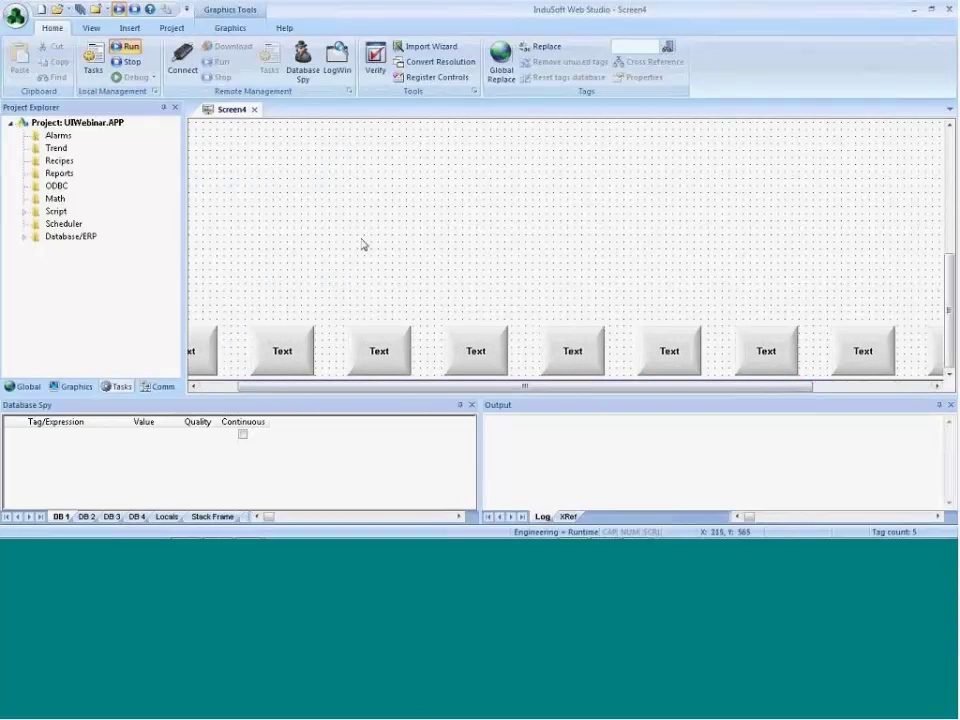
# Switch to the User Interface Webinar May 2014 presentation in PowerPoint and select the 3D box on the Project User Interface Ideas slide
pyautogui.hotkey('alt', 'Tab')
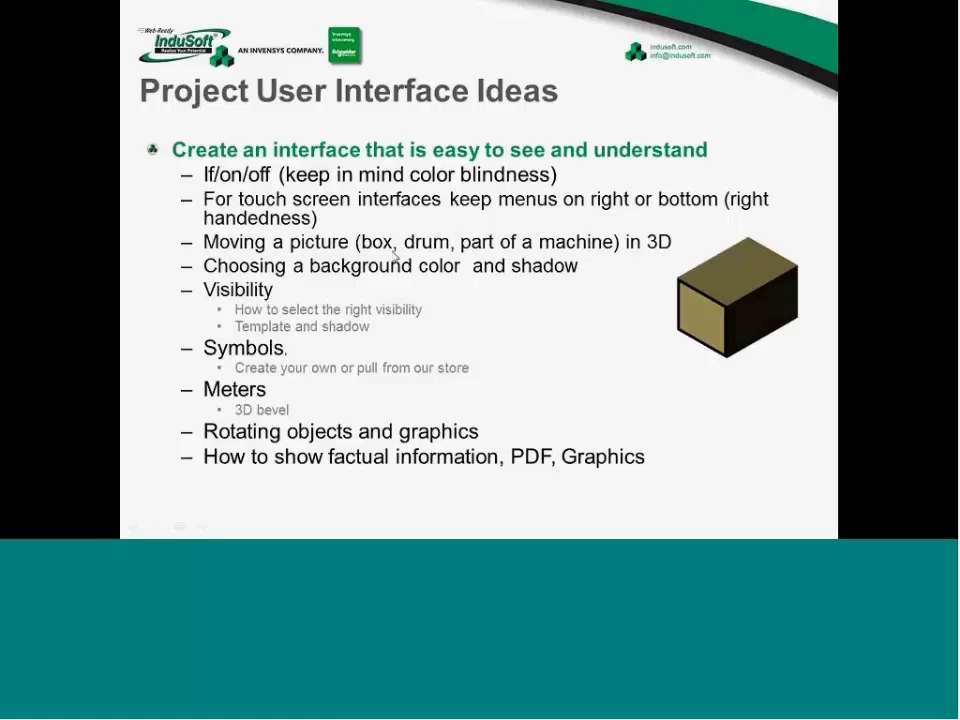
pyautogui.click(735, 318)
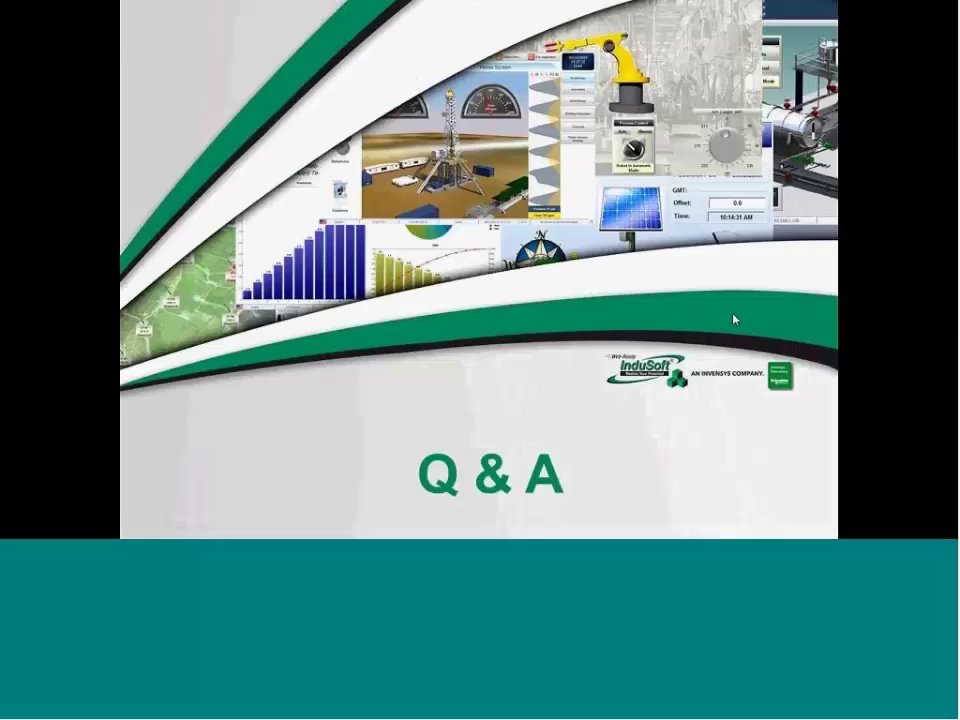
pyautogui.hotkey('alt', 'Tab')
pyautogui.hotkey('alt', 'Tab')
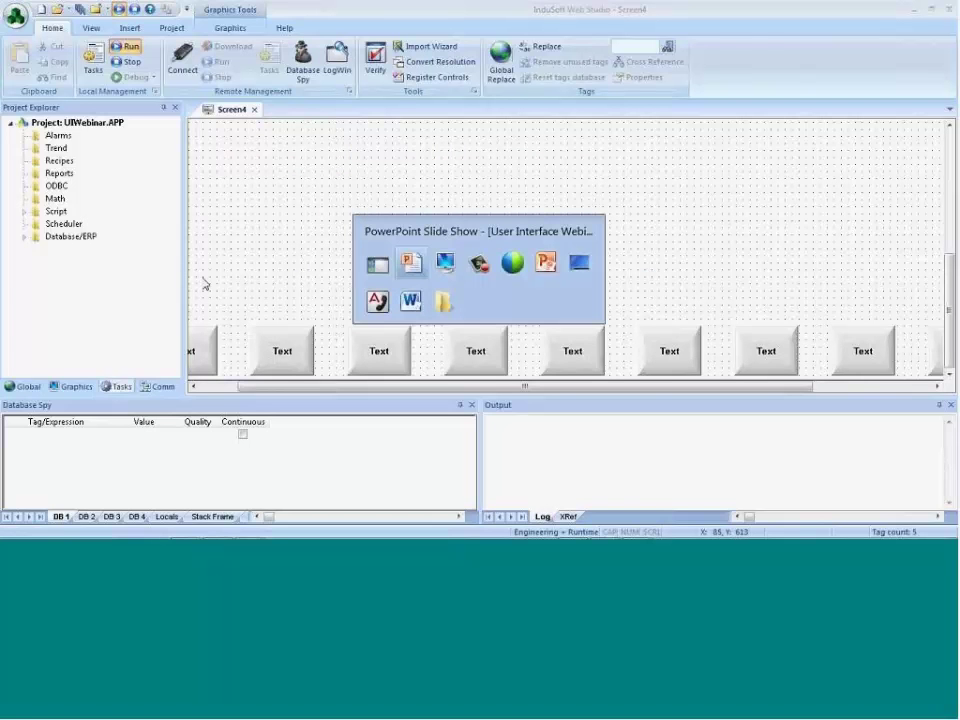
pyautogui.hotkey('alt', 'Tab')
pyautogui.hotkey('alt', 'Tab')
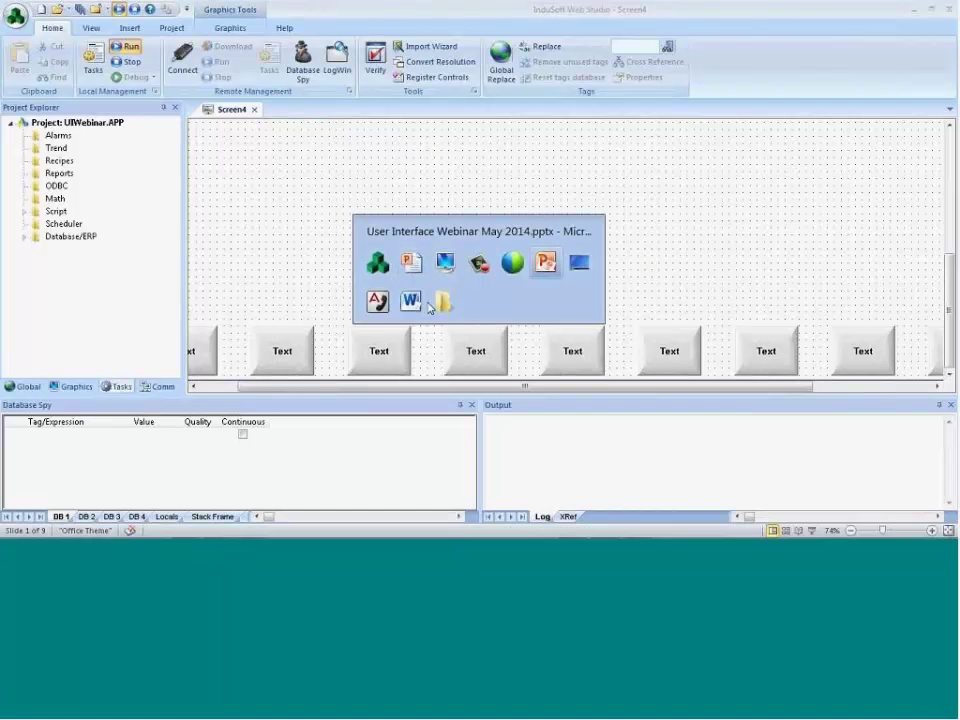
pyautogui.scroll(-3, 75, 300)
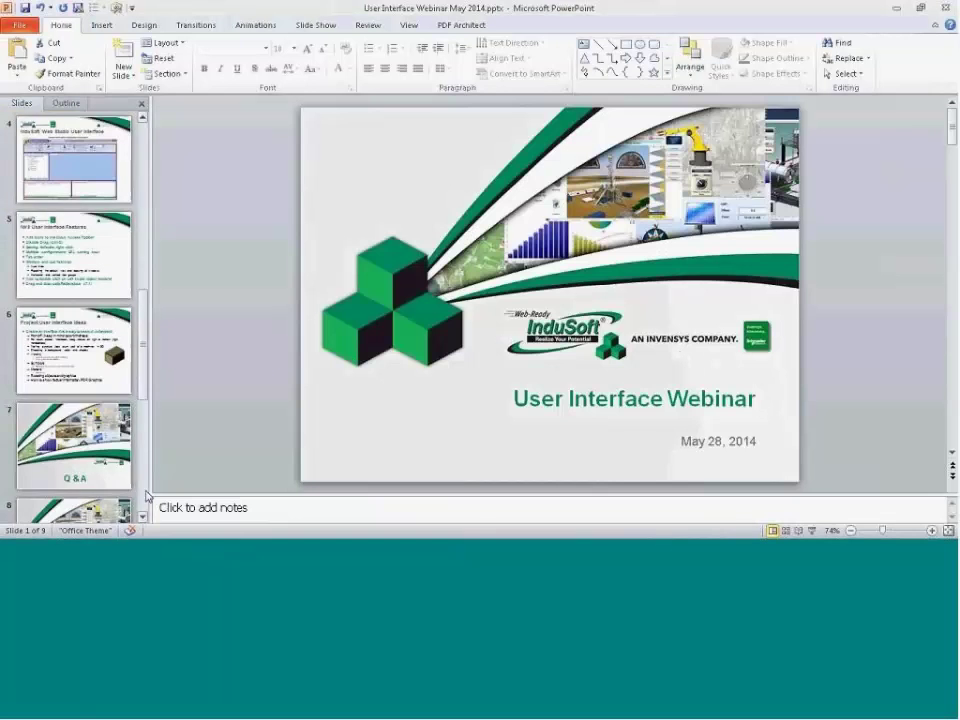
pyautogui.click(703, 335)
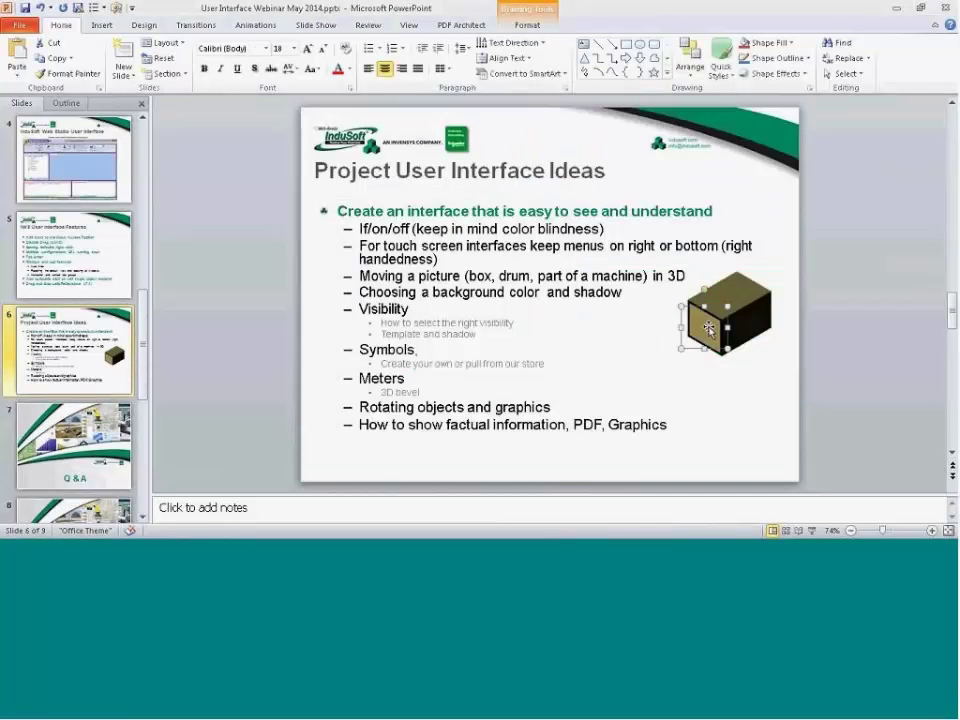
# Examine the 3-D Format settings of the box shape on the slide
pyautogui.rightClick(706, 330)
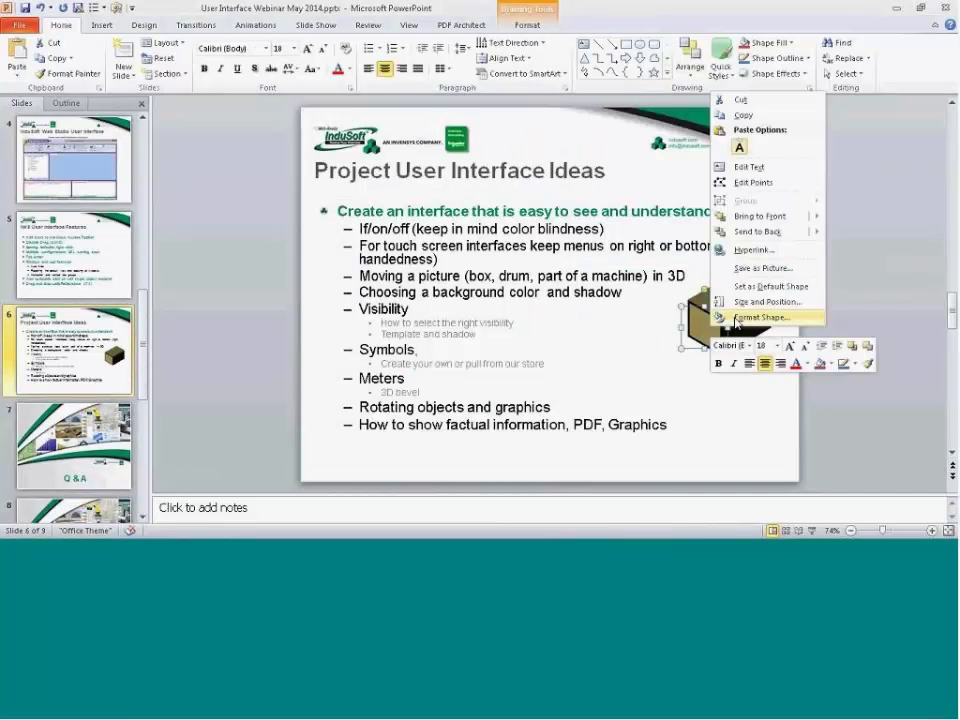
pyautogui.click(762, 317)
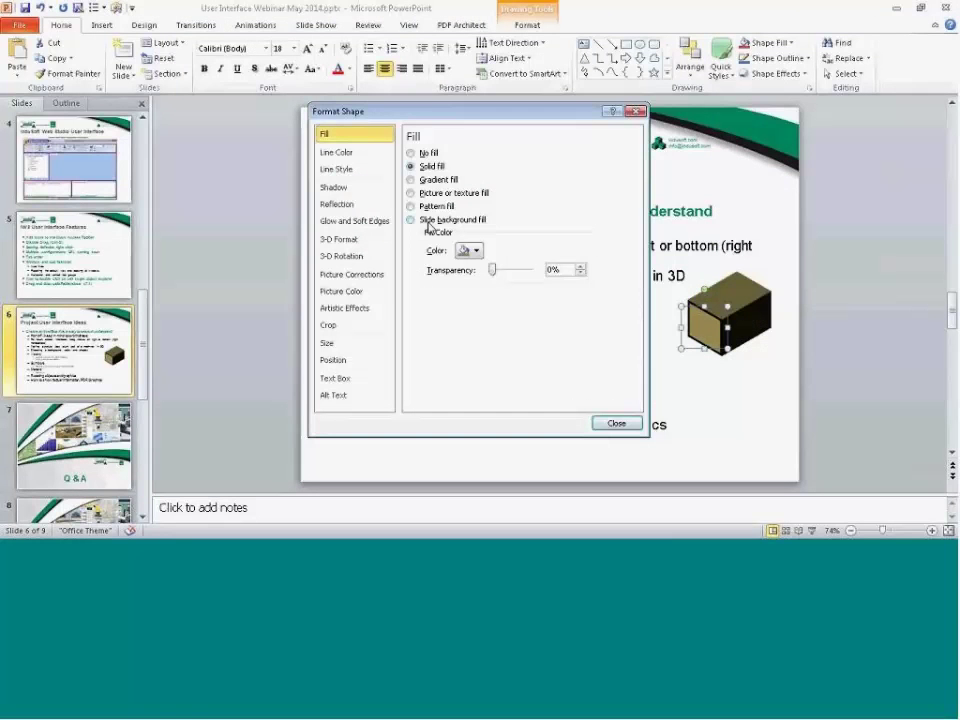
pyautogui.click(340, 240)
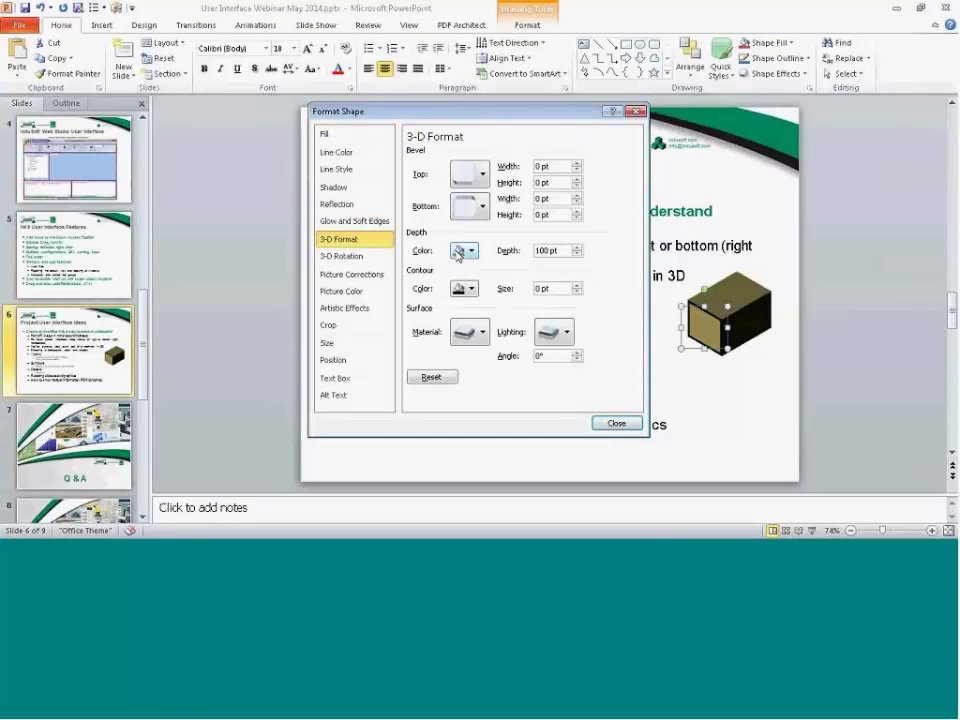
pyautogui.click(616, 423)
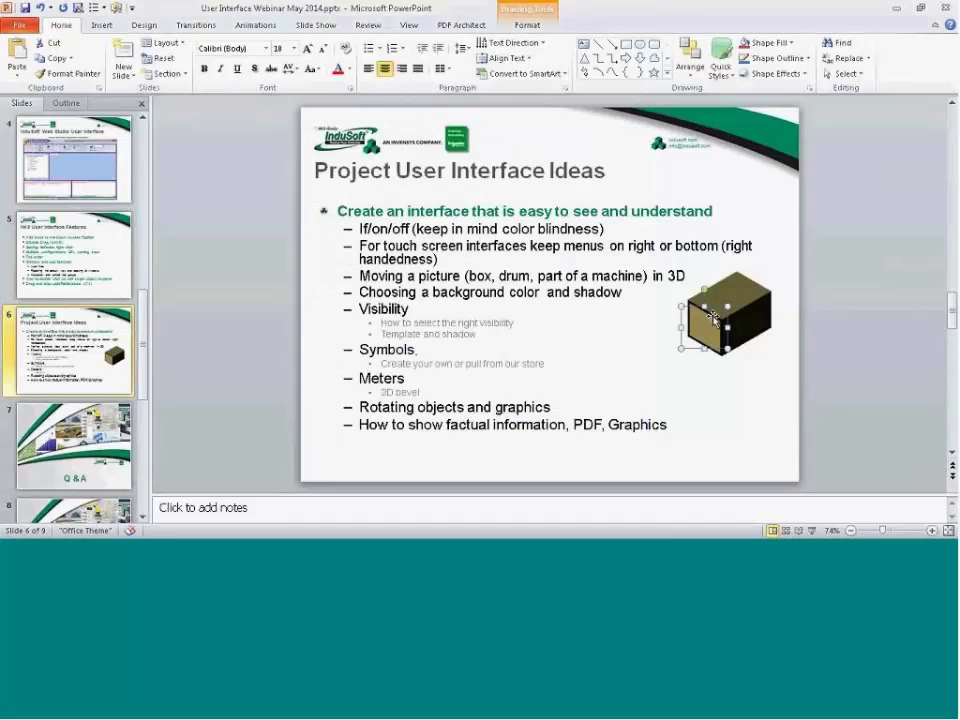
# Copy the 3D box and paste it into Screen4 in Web Studio, placing it at X 200, Y 420
pyautogui.rightClick(713, 318)
pyautogui.click(767, 103)
pyautogui.hotkey('alt', 'Tab')
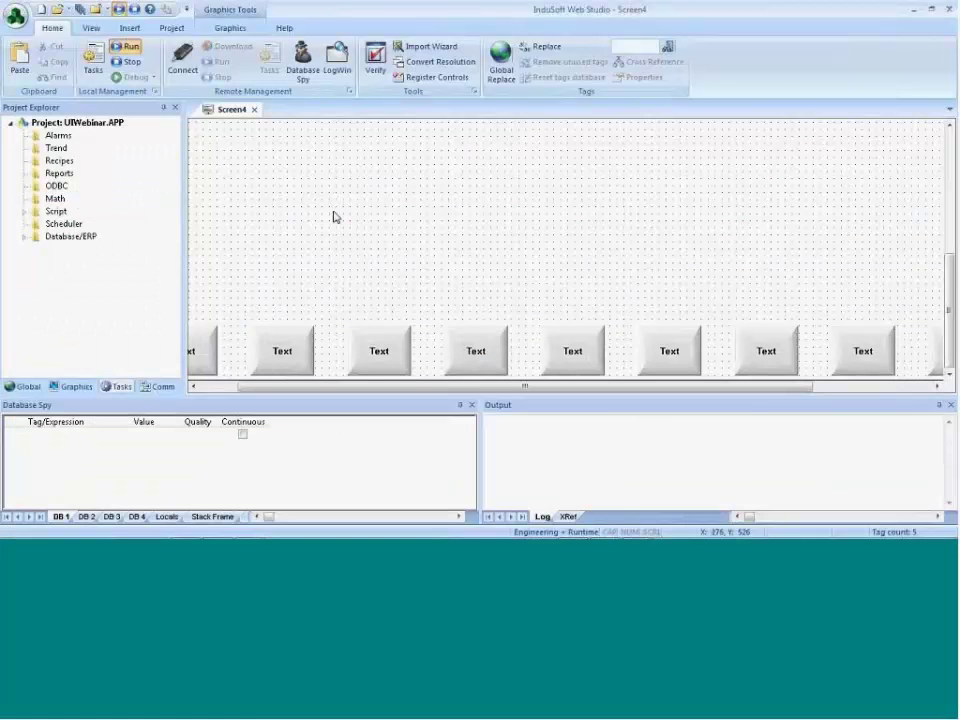
pyautogui.hotkey('ctrl', 'v')
pyautogui.moveTo(256, 200); pyautogui.dragTo(328, 225)
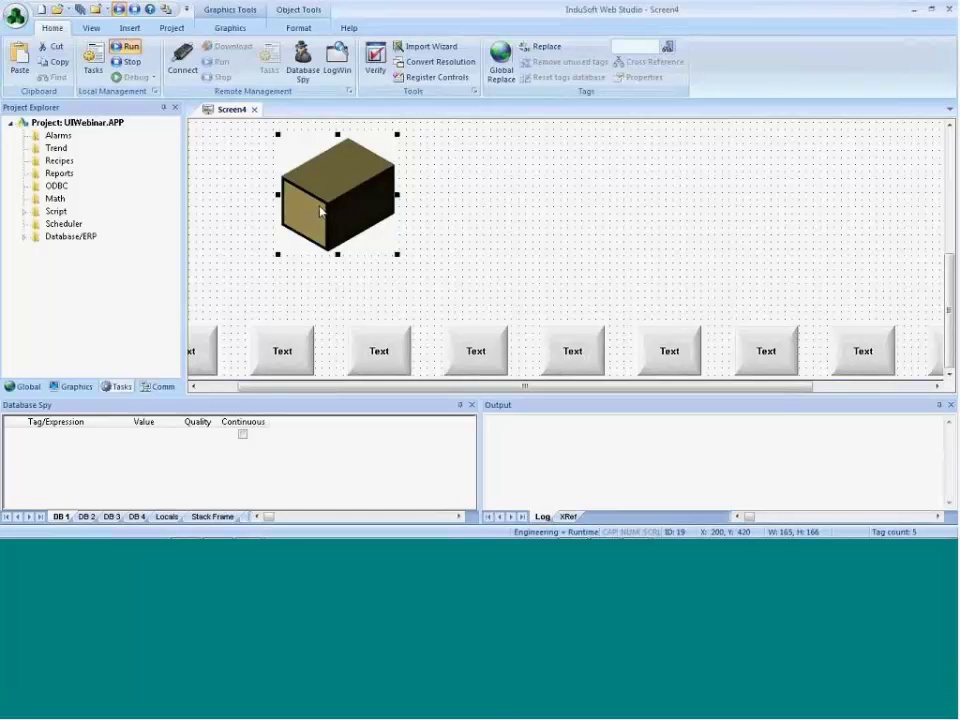
# Set the pasted box picture's transparent color to Tracker, leaving white as the tracked color
pyautogui.doubleClick(320, 210)
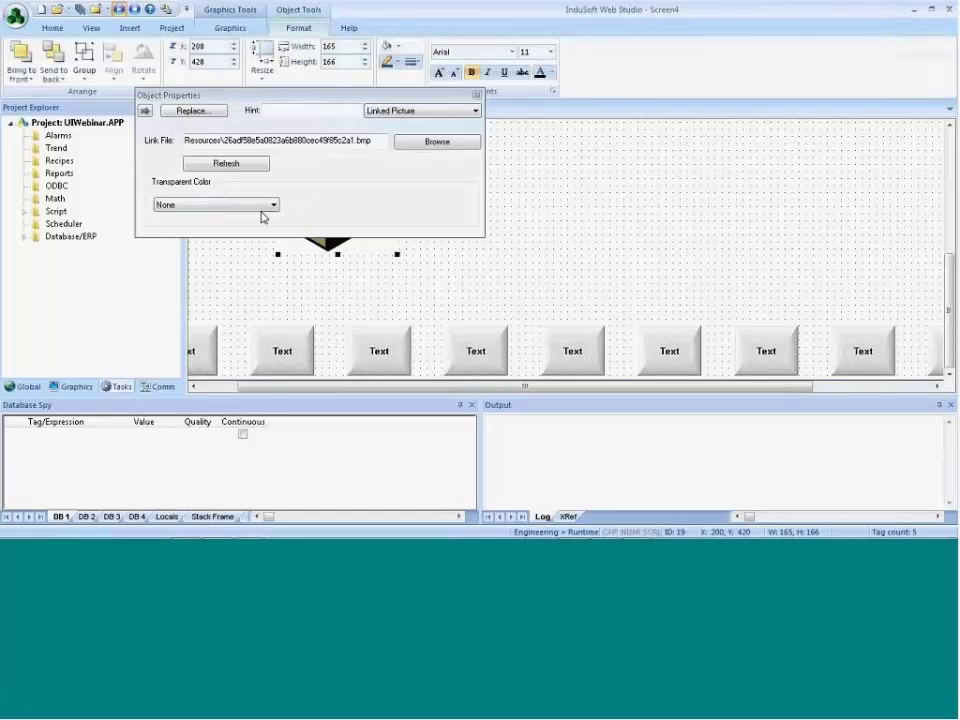
pyautogui.click(168, 204)
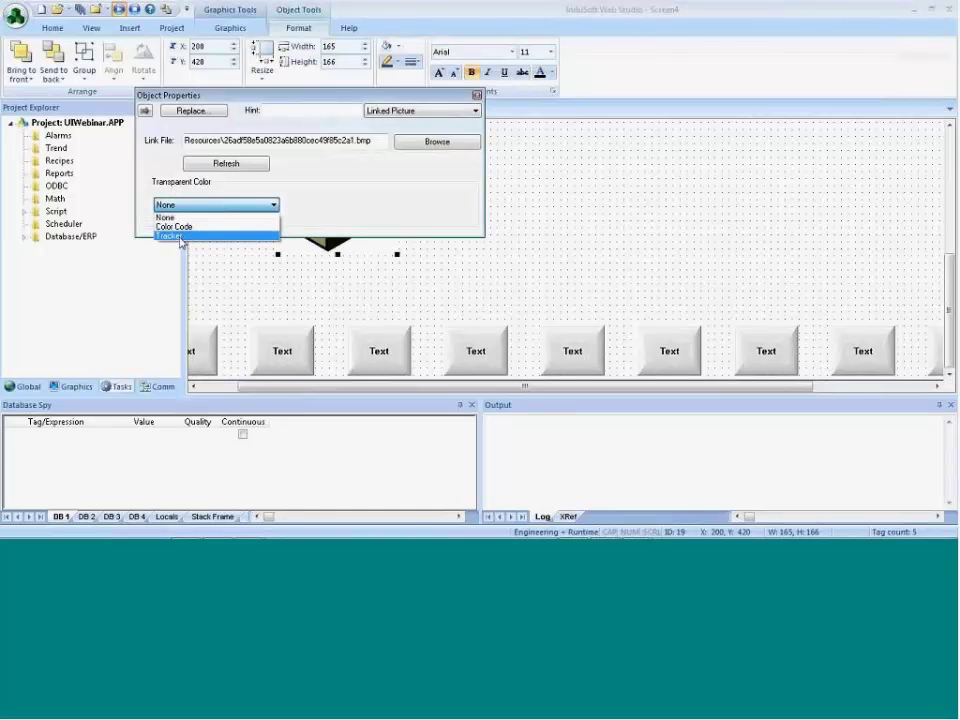
pyautogui.click(181, 237)
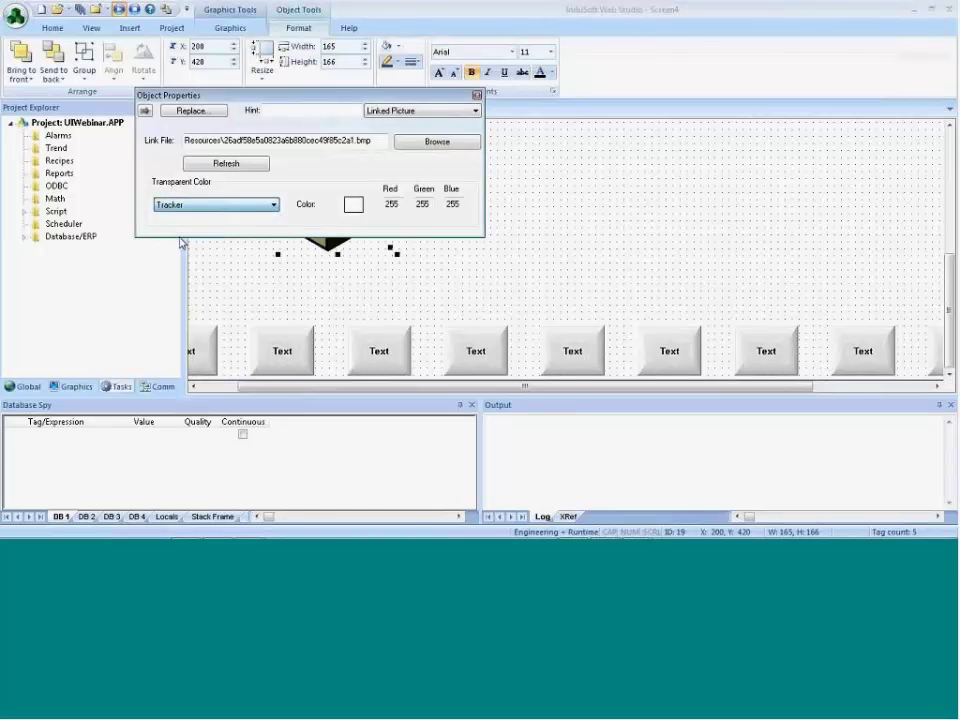
pyautogui.click(409, 270)
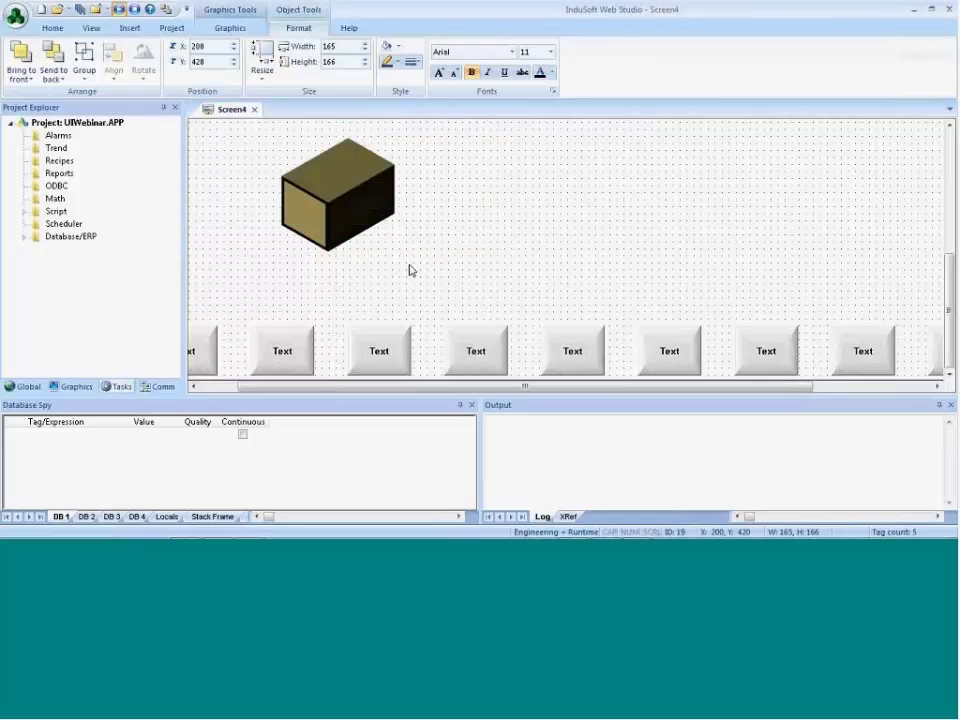
# Move the 3D box picture on Screen4 to X 140, Y 410
pyautogui.click(390, 254)
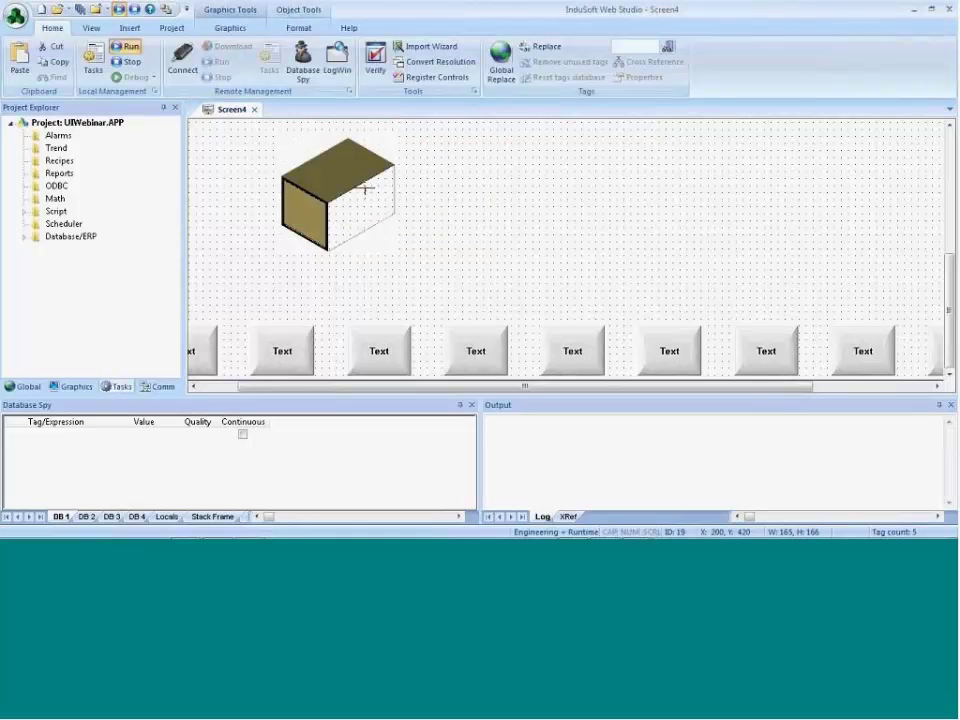
pyautogui.click(377, 236)
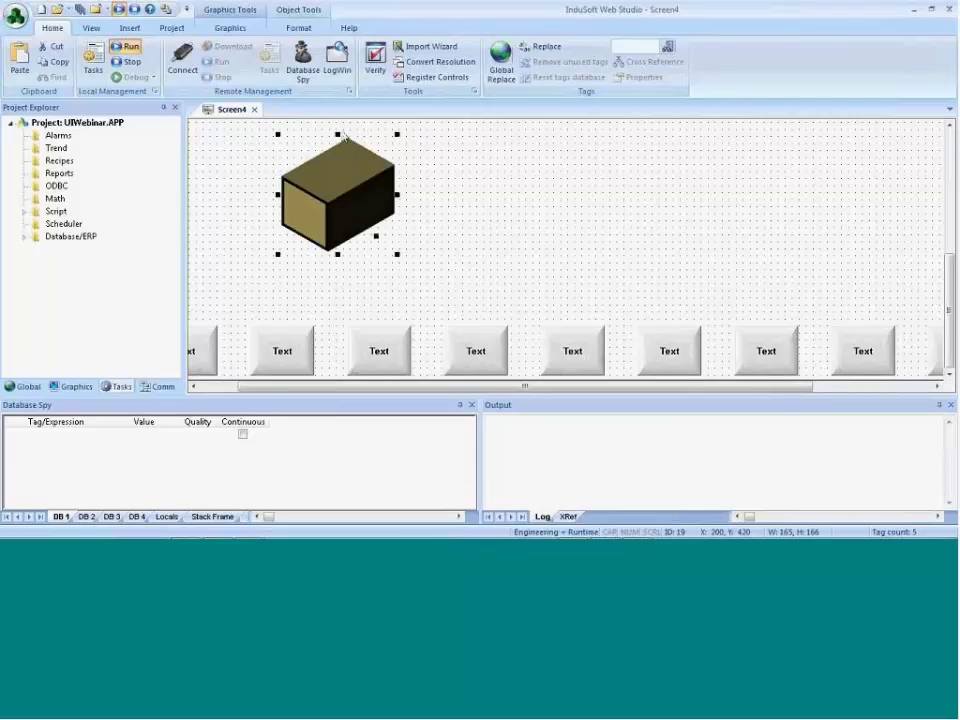
pyautogui.moveTo(334, 202)
pyautogui.mouseDown()
pyautogui.moveTo(396, 317)
pyautogui.moveTo(370, 220)
pyautogui.moveTo(327, 213)
pyautogui.mouseUp()
pyautogui.scroll(3, 435, 227)
pyautogui.moveTo(343, 328); pyautogui.dragTo(306, 317)
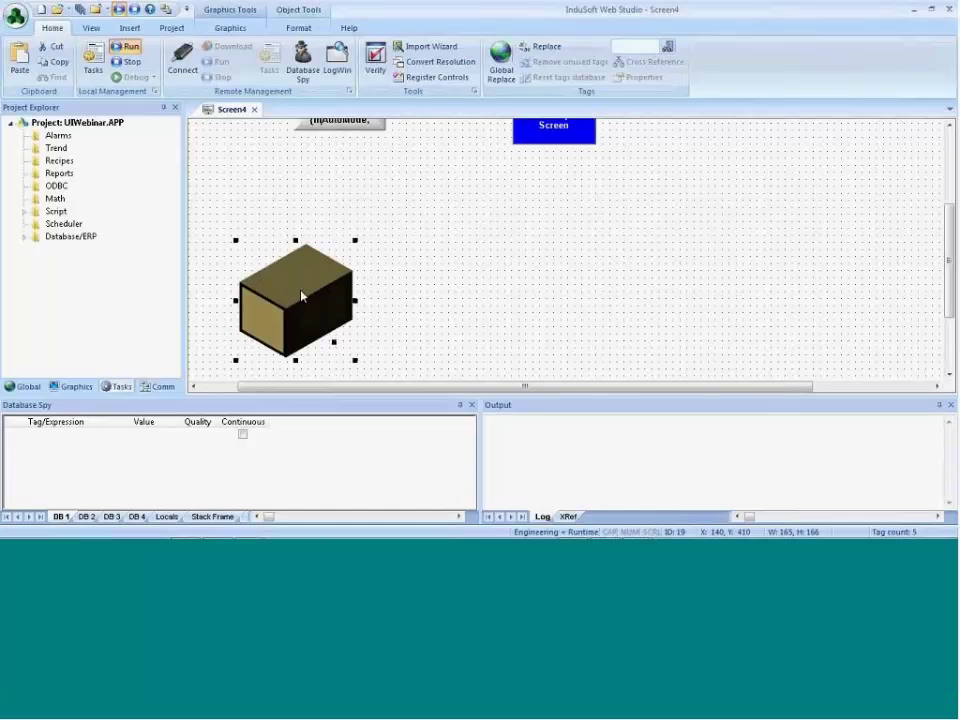
# Insert the slider01 symbol from the Sliders system symbols beside the 3D box, at X 415, Y 377
pyautogui.click(70, 386)
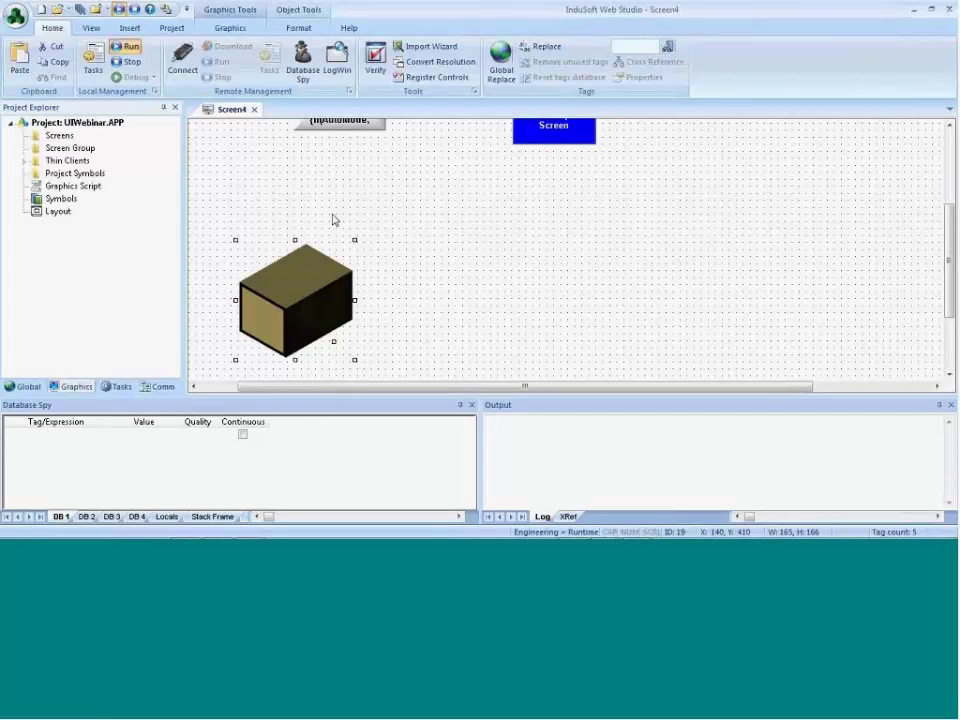
pyautogui.click(199, 149)
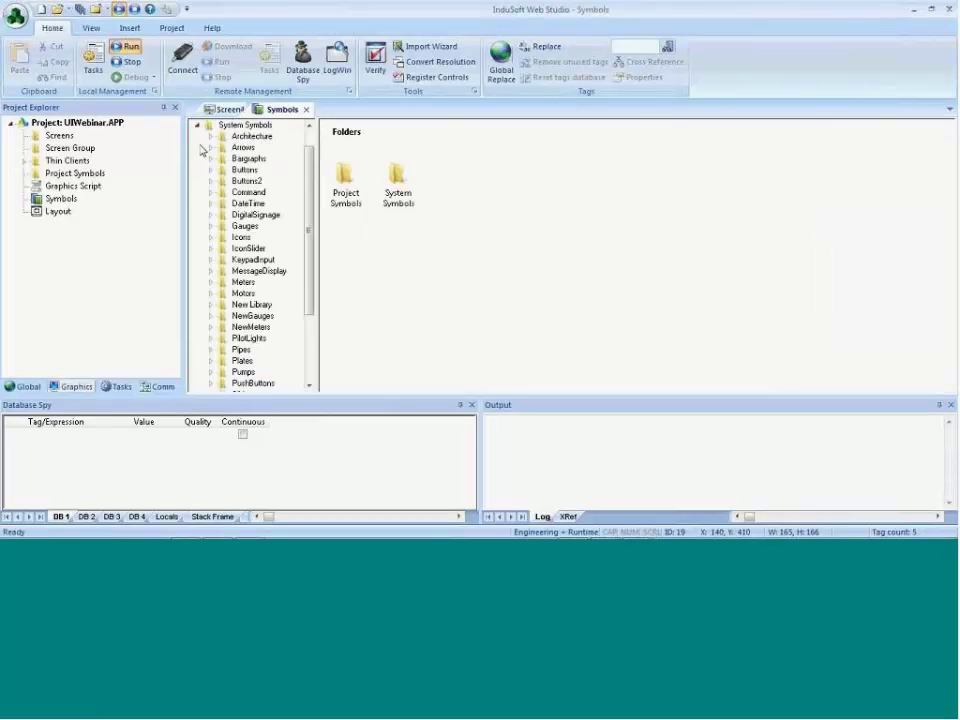
pyautogui.moveTo(313, 285); pyautogui.dragTo(311, 336)
pyautogui.click(242, 338)
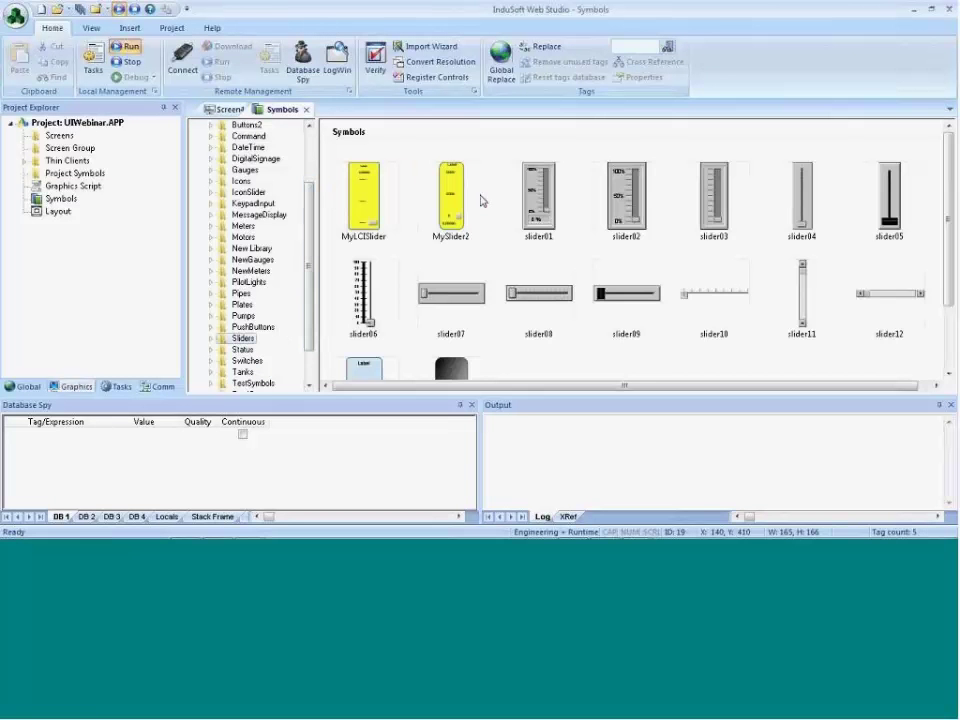
pyautogui.click(541, 204)
pyautogui.doubleClick(541, 204)
pyautogui.click(432, 224)
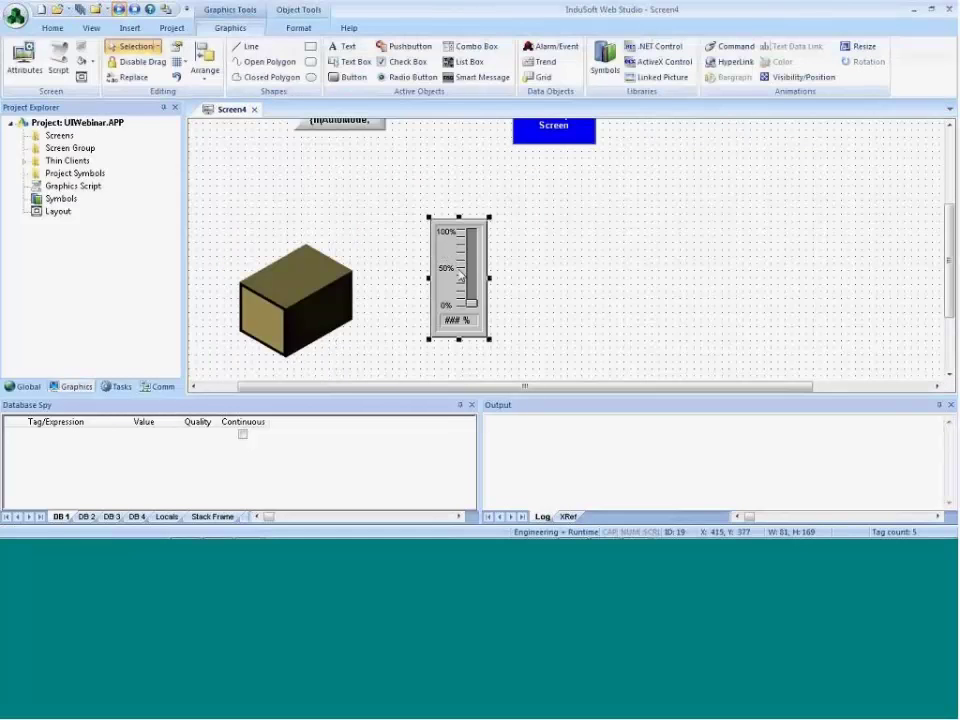
# Assign the TagName Size to the slider symbol and create the missing tag with its default settings
pyautogui.doubleClick(460, 275)
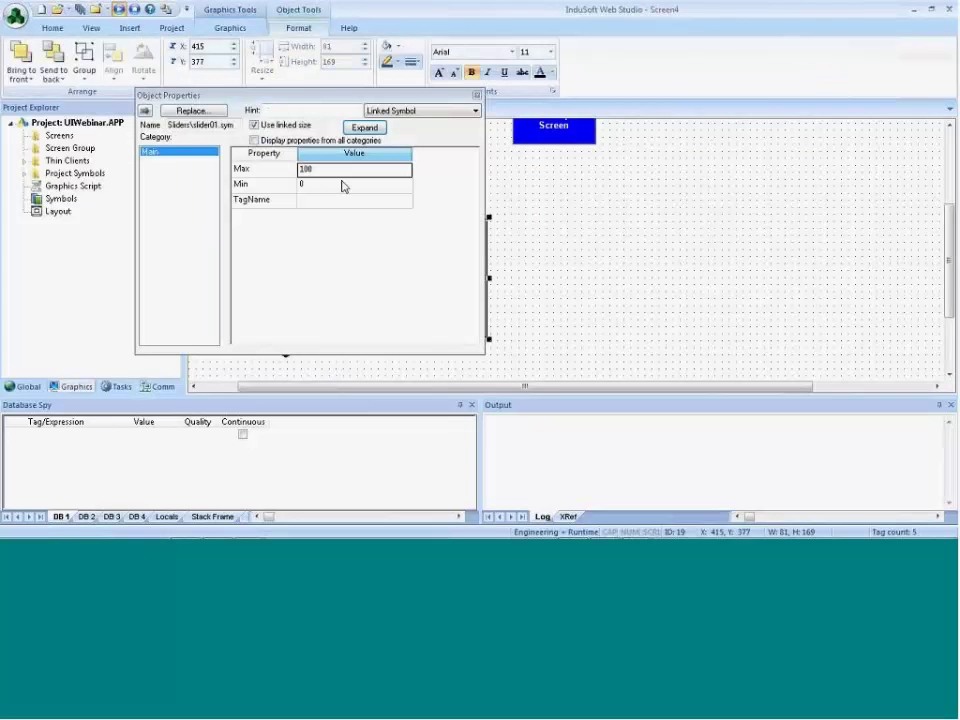
pyautogui.click(318, 200)
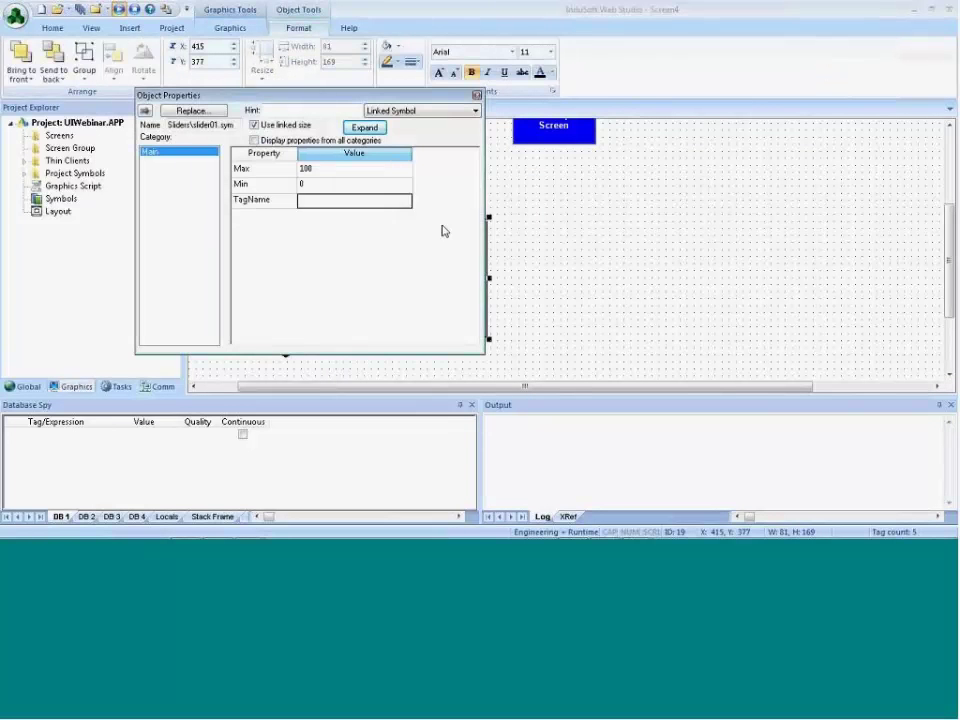
pyautogui.write('Size')
pyautogui.press('Return')
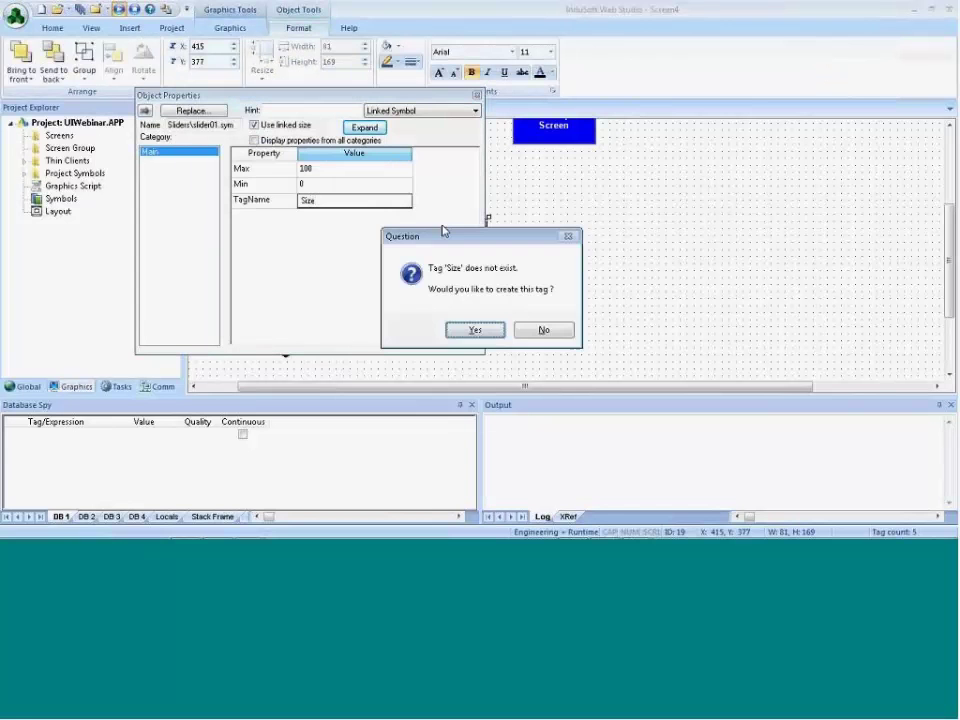
pyautogui.press('Return')
pyautogui.press('Return')
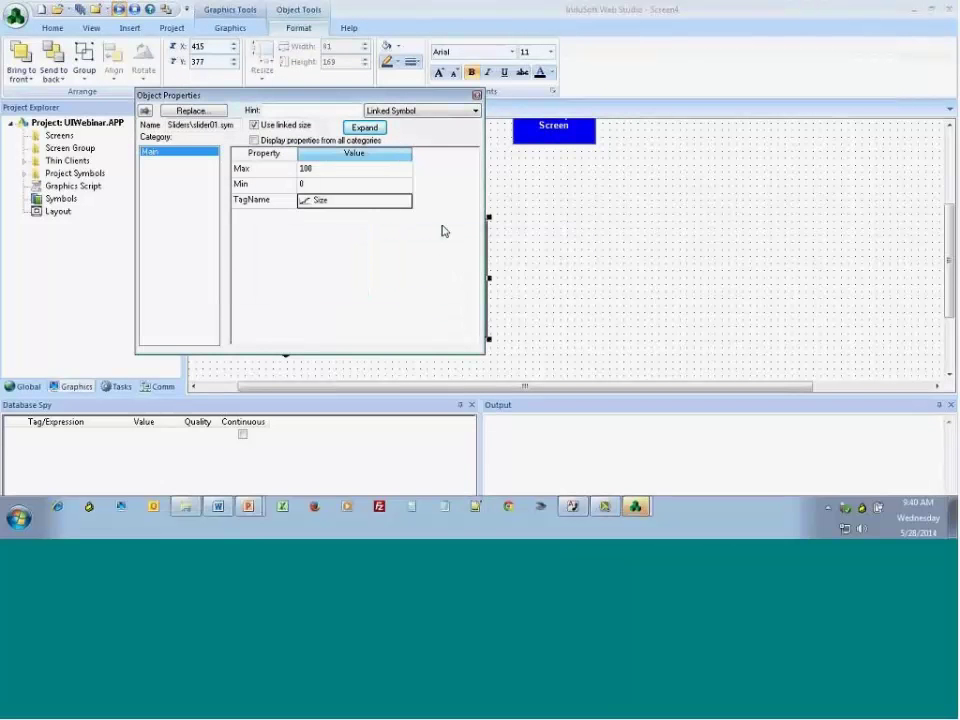
# Add a Resize animation to the 3D box, with the tag size driving both height and width
pyautogui.moveTo(448, 101); pyautogui.dragTo(853, 115)
pyautogui.click(295, 323)
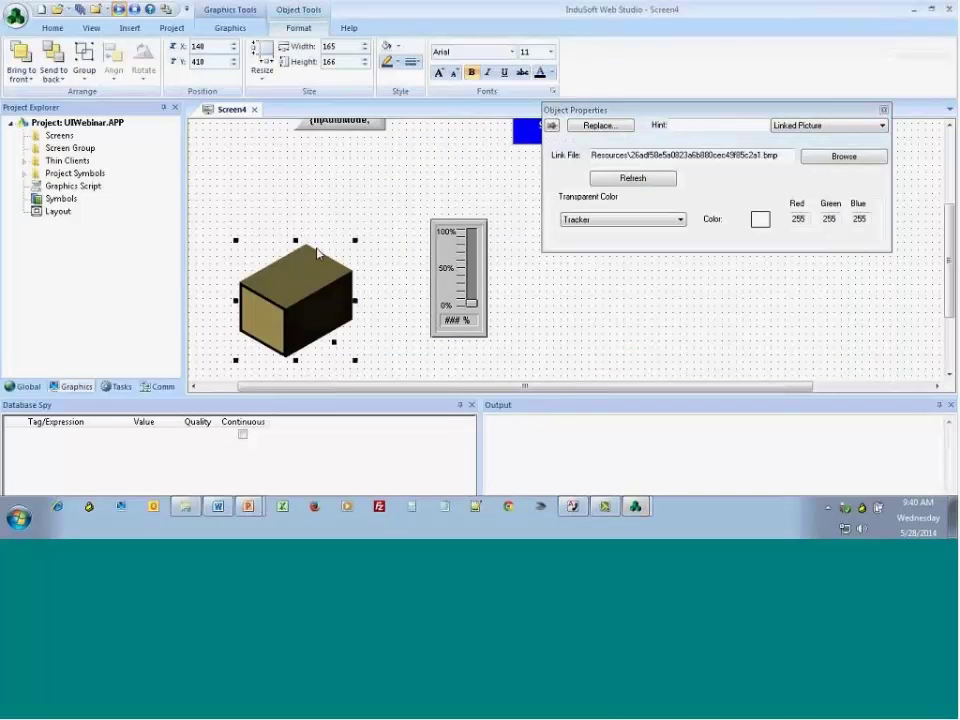
pyautogui.click(612, 103)
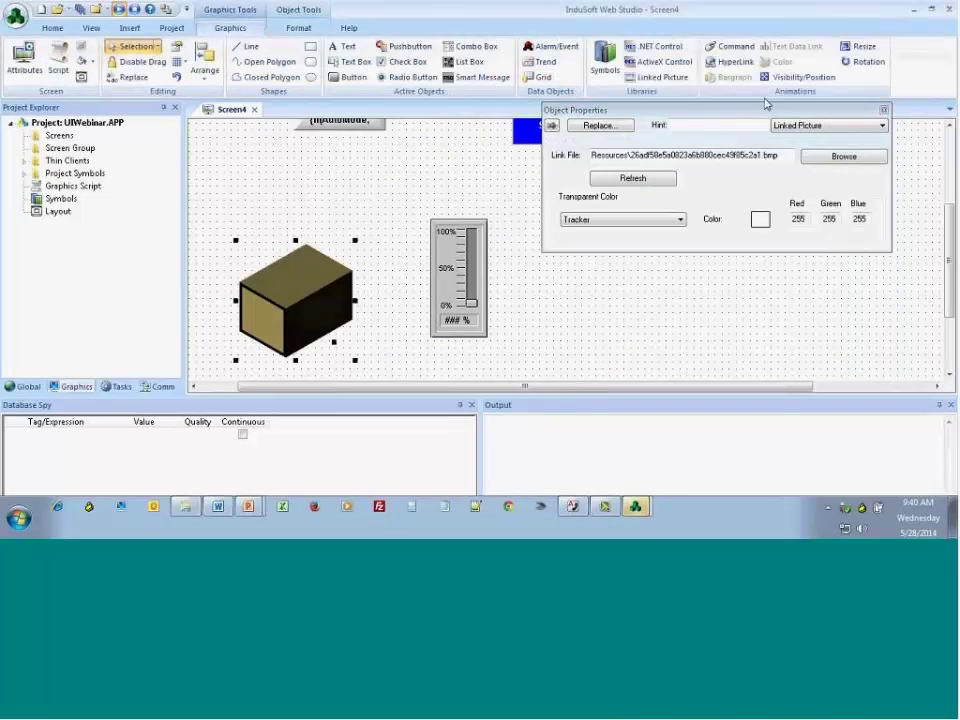
pyautogui.click(860, 50)
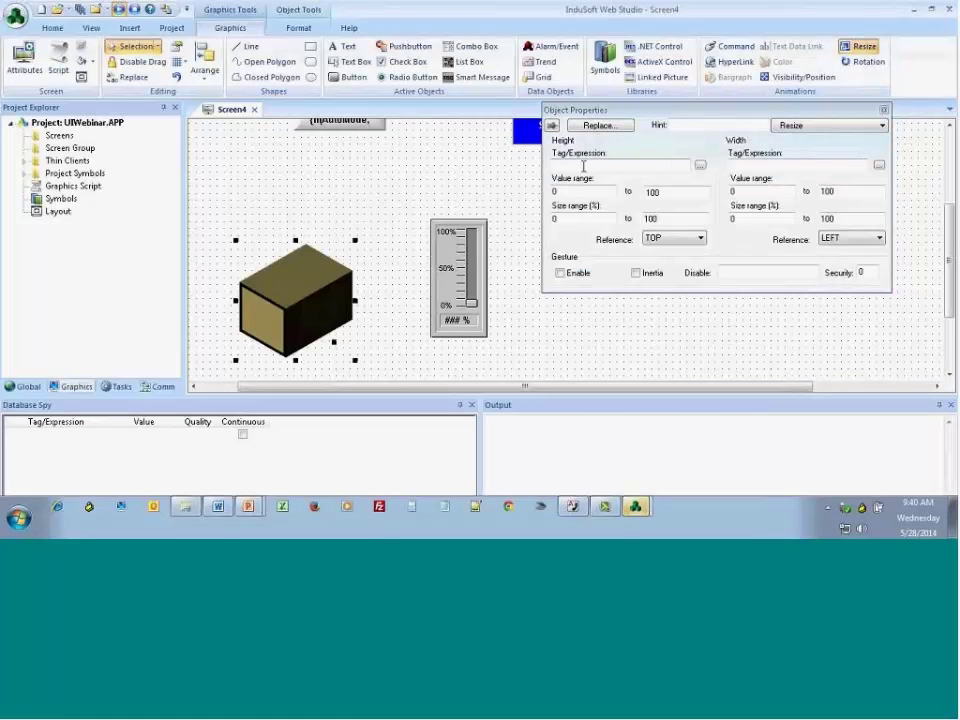
pyautogui.click(582, 165)
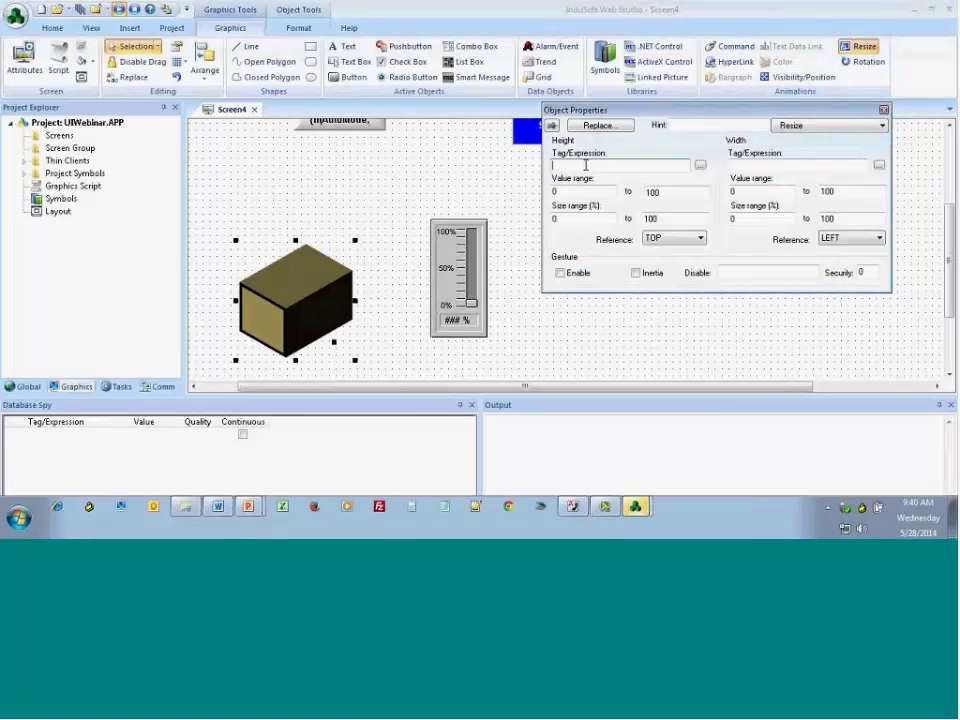
pyautogui.write('size')
pyautogui.click(749, 164)
pyautogui.write('si')
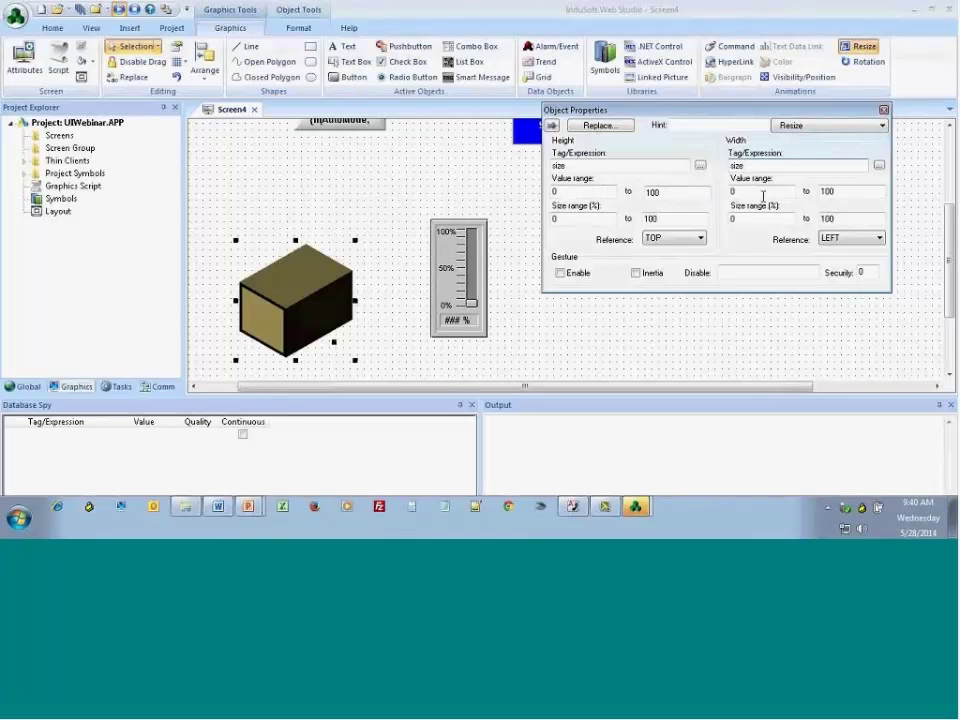
# Start both size ranges of the box's Resize animation at 20%, with height reference BOTTOM and width reference Center
pyautogui.press('Tab')
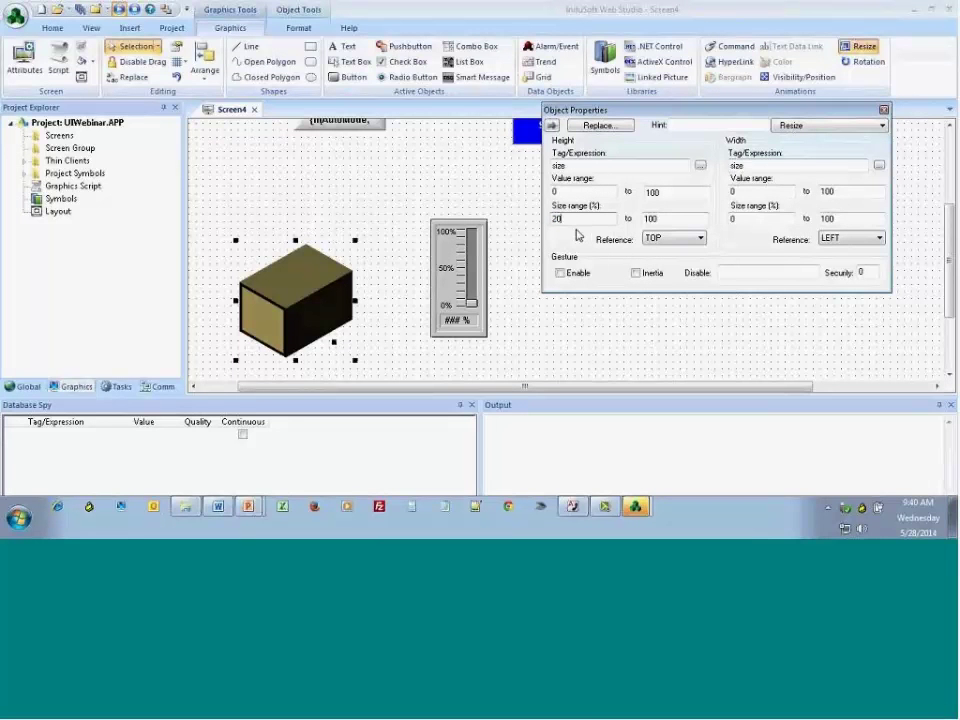
pyautogui.press('Tab')
pyautogui.write('20')
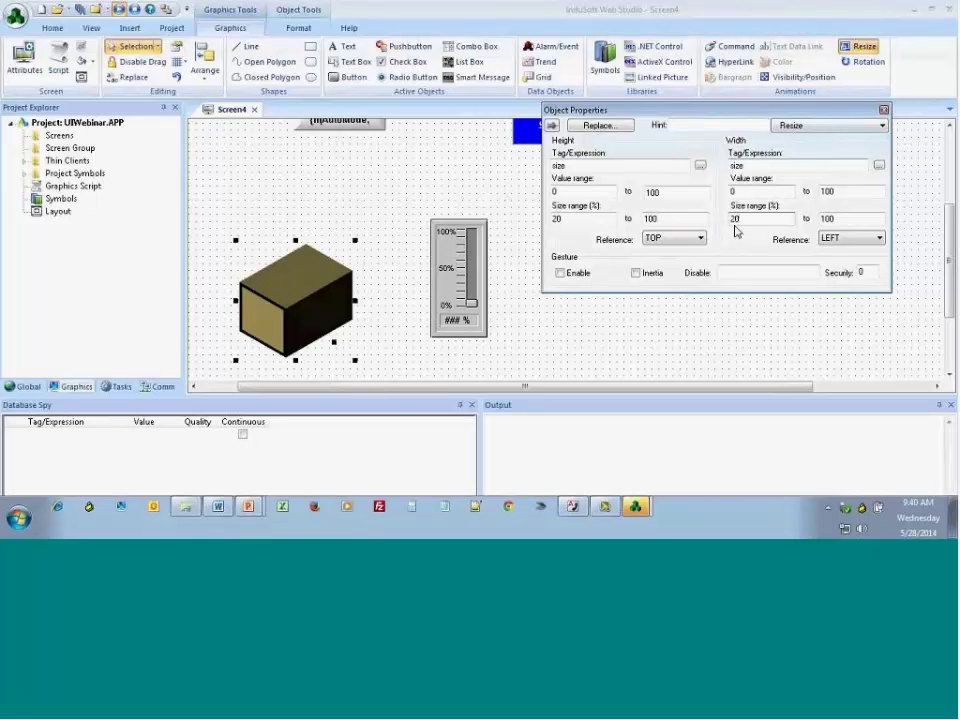
pyautogui.click(697, 241)
pyautogui.click(680, 268)
pyautogui.click(855, 238)
pyautogui.click(847, 261)
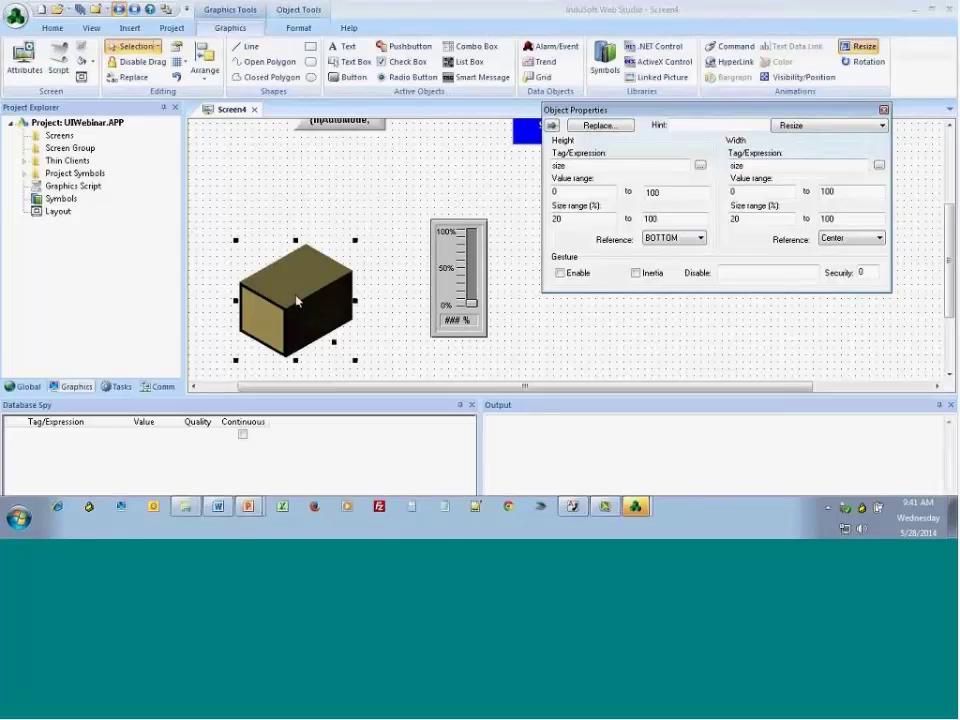
# Add a Visibility/Position animation to the 3D box, with vertical tag size, a vertical position range starting at -300 and a different vertical reference
pyautogui.click(395, 320)
pyautogui.click(308, 312)
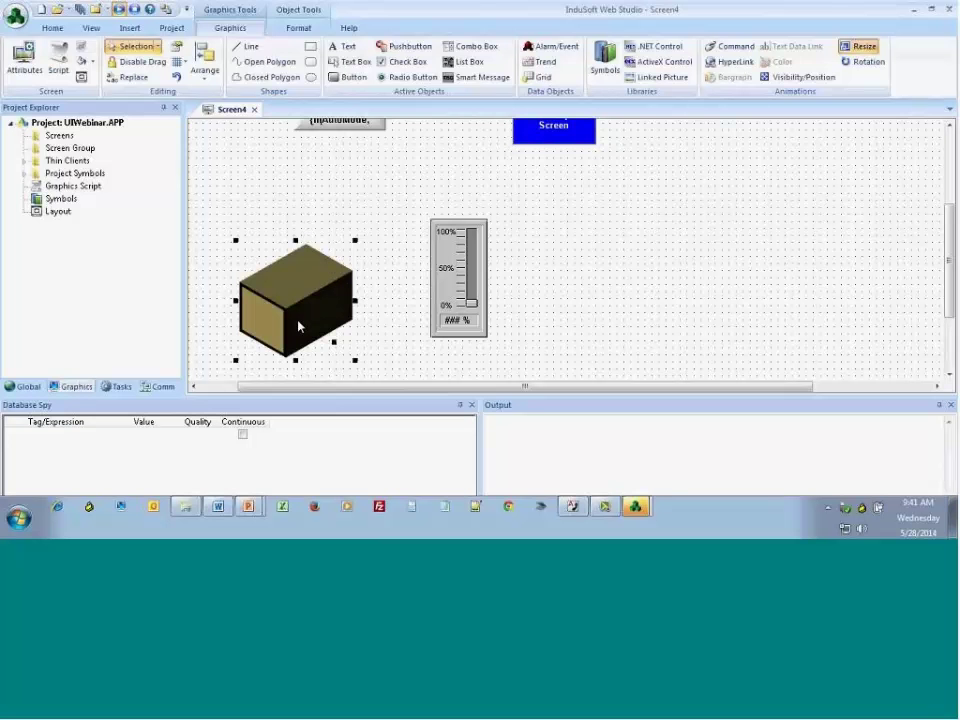
pyautogui.click(818, 86)
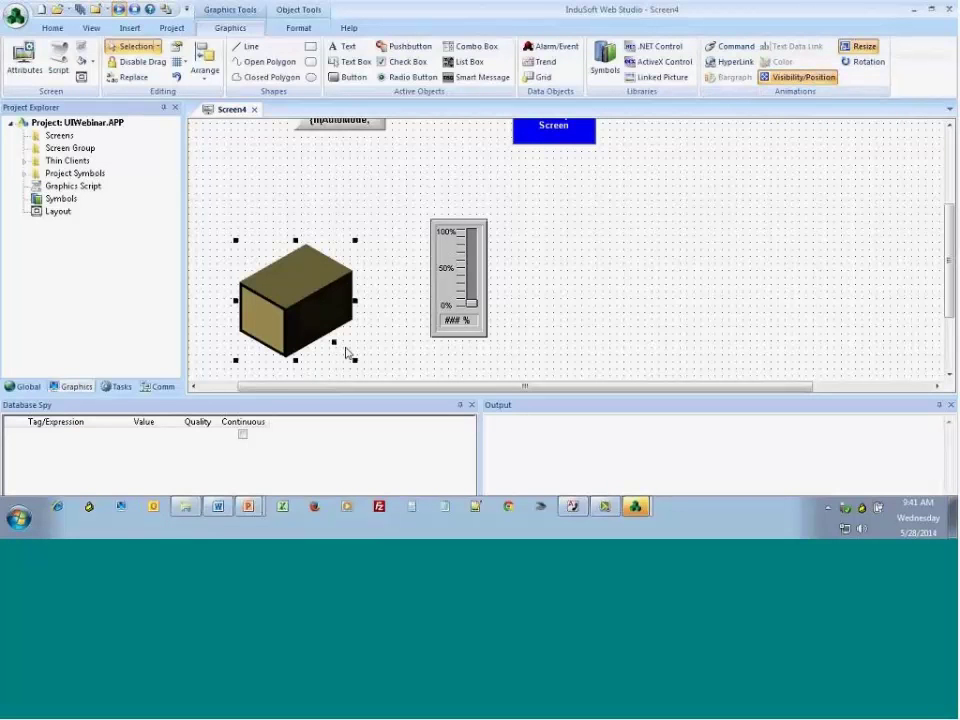
pyautogui.doubleClick(262, 265)
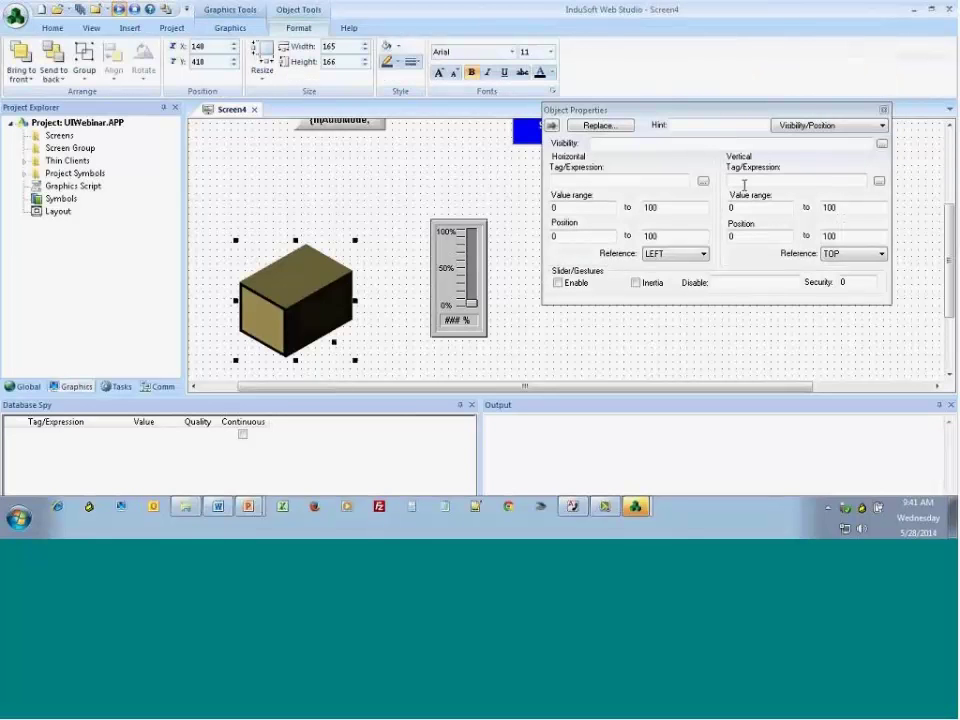
pyautogui.click(744, 184)
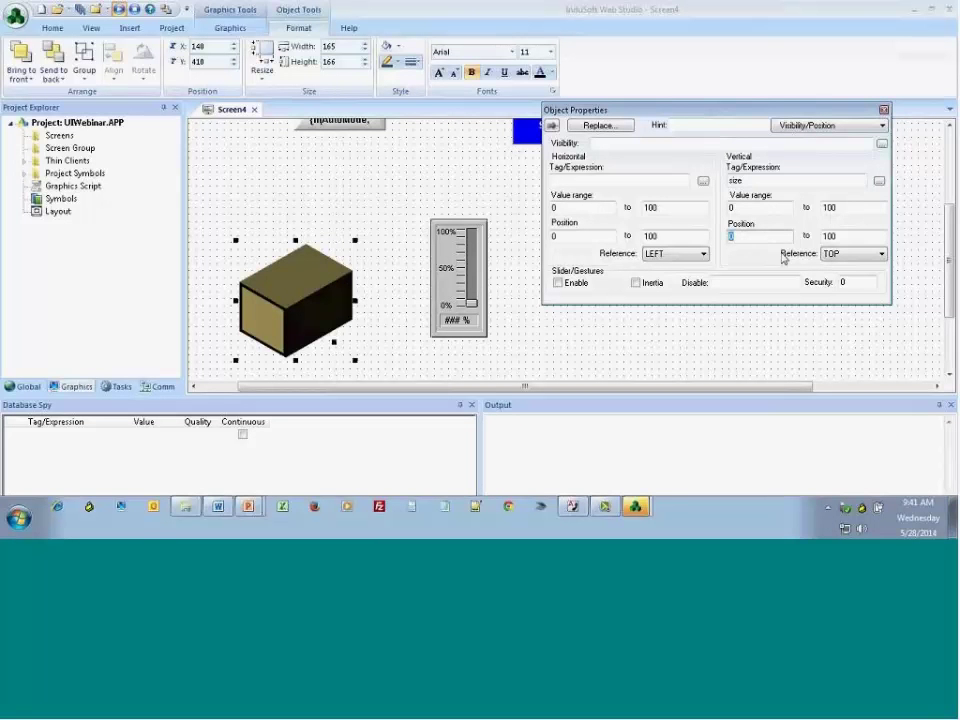
pyautogui.write('-300')
pyautogui.click(750, 237)
pyautogui.click(881, 254)
pyautogui.click(857, 285)
pyautogui.click(678, 356)
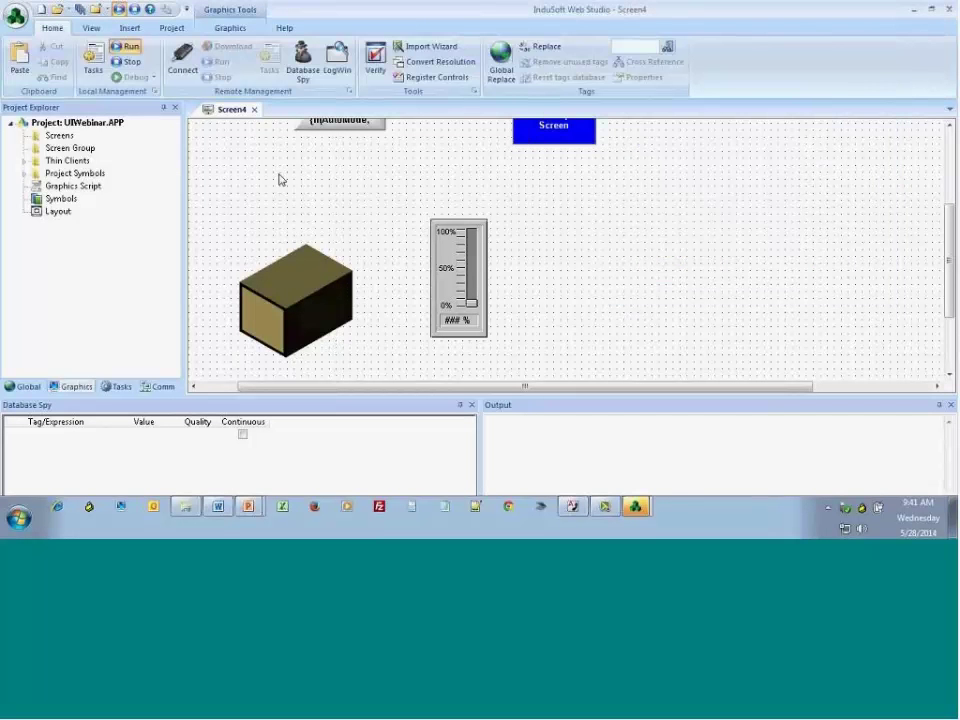
# Move the 3D box slightly lower on Screen4 and test its animation in the running screen with the slider at 60%
pyautogui.scroll(-3, 354, 210)
pyautogui.moveTo(304, 208); pyautogui.dragTo(306, 238)
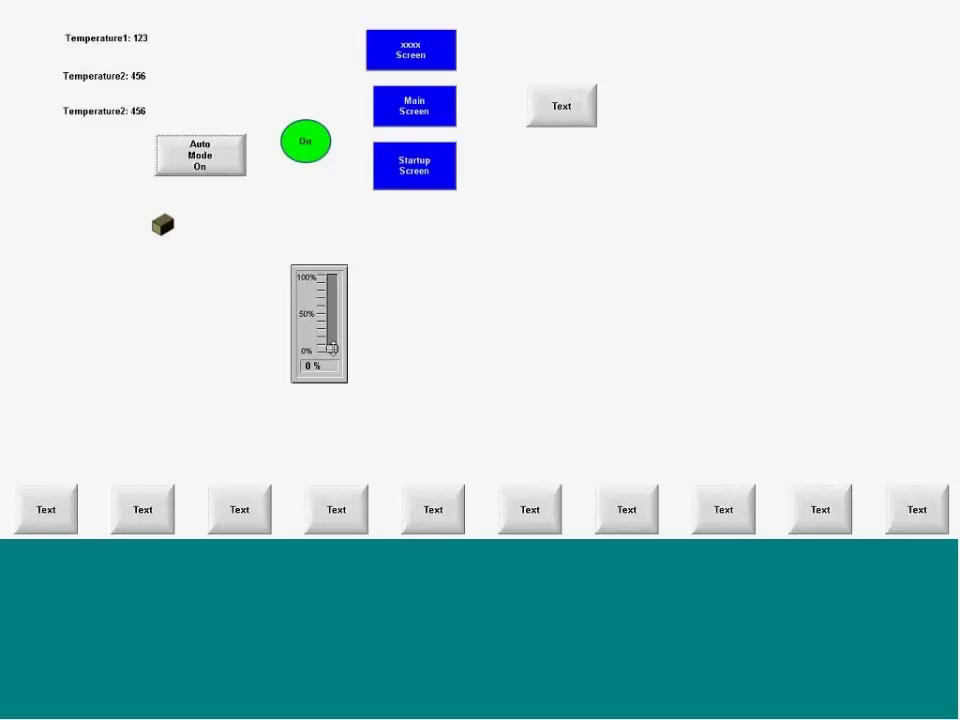
pyautogui.moveTo(332, 348); pyautogui.dragTo(330, 304)
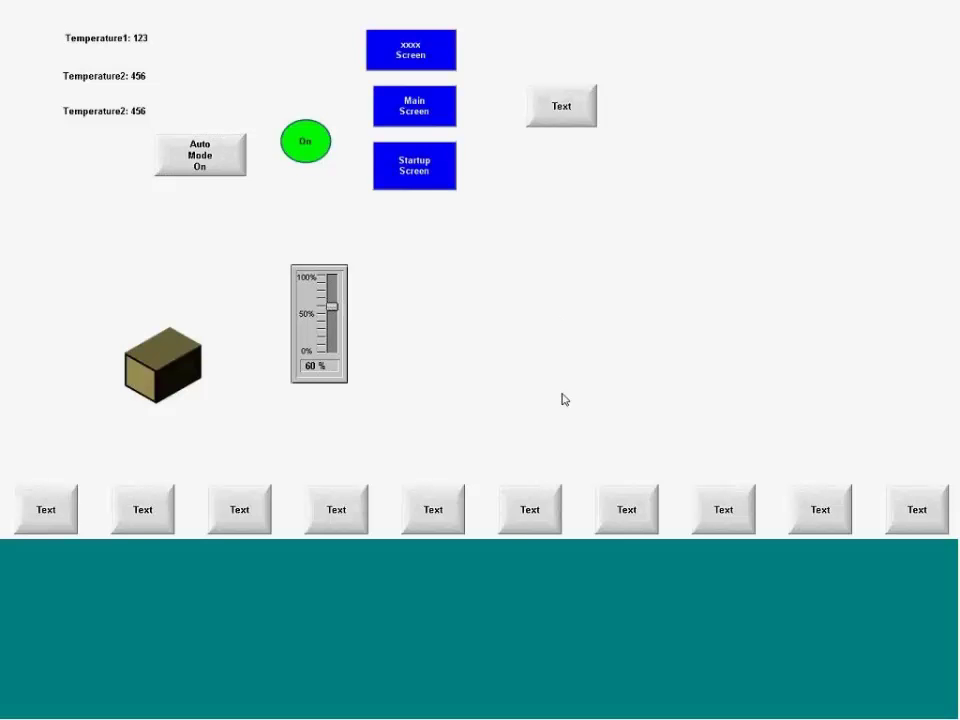
pyautogui.hotkey('alt', 'Tab')
# Draw a rectangle about 491 wide and 81 high near the screen's right edge, at X 850, Y 330
pyautogui.click(513, 336)
pyautogui.scroll(-5, 513, 336)
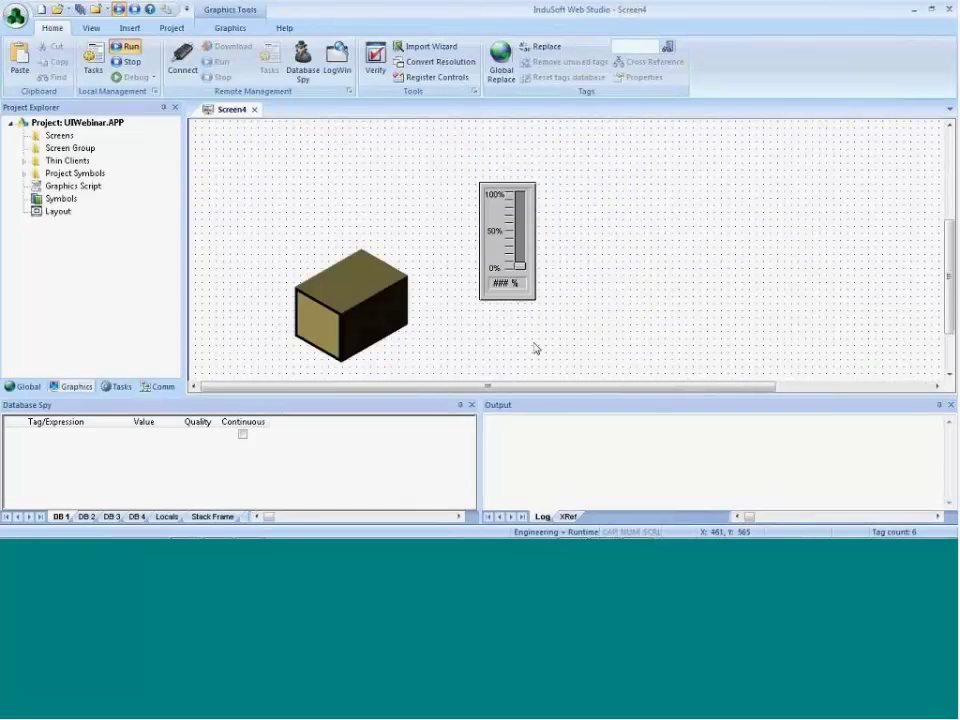
pyautogui.moveTo(584, 388); pyautogui.dragTo(821, 364)
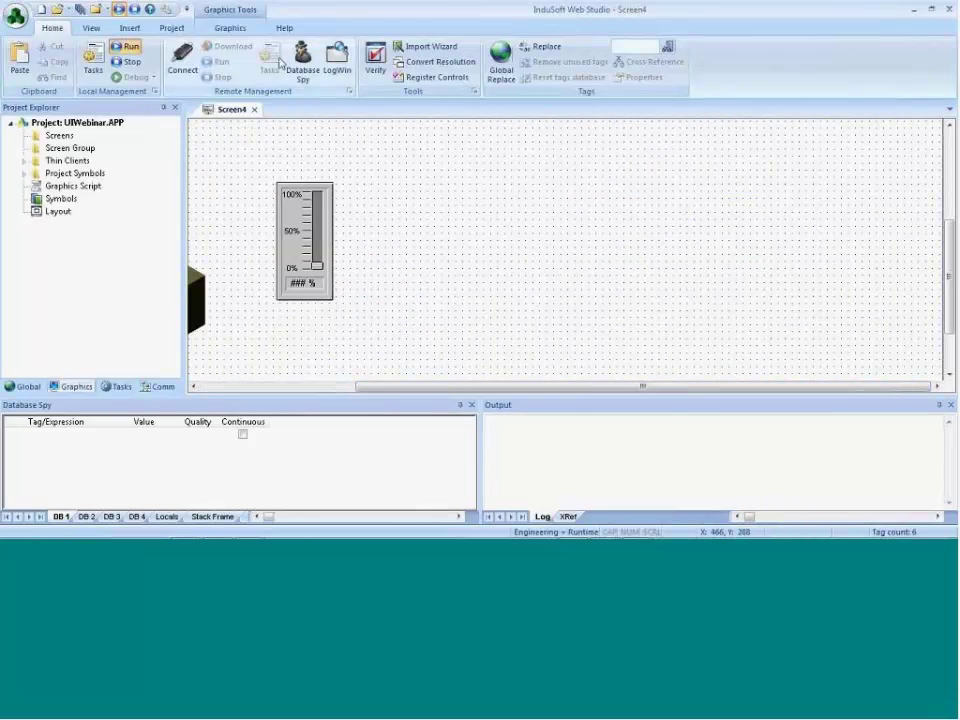
pyautogui.click(230, 28)
pyautogui.click(310, 46)
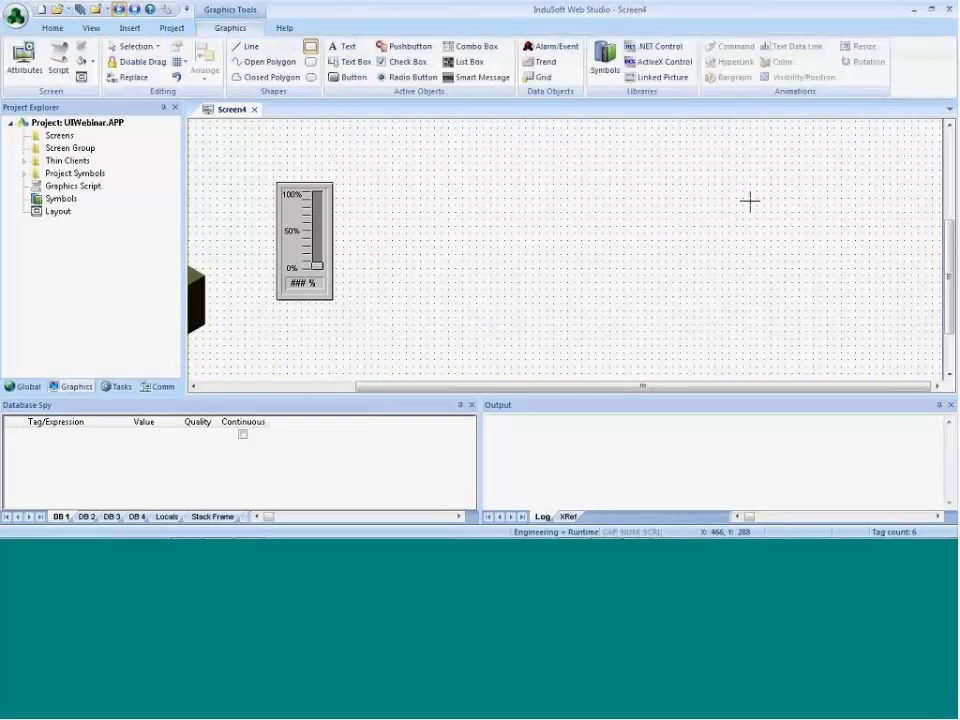
pyautogui.moveTo(666, 149)
pyautogui.mouseDown()
pyautogui.moveTo(750, 205)
pyautogui.moveTo(941, 207)
pyautogui.mouseUp()
pyautogui.moveTo(769, 178); pyautogui.dragTo(755, 180)
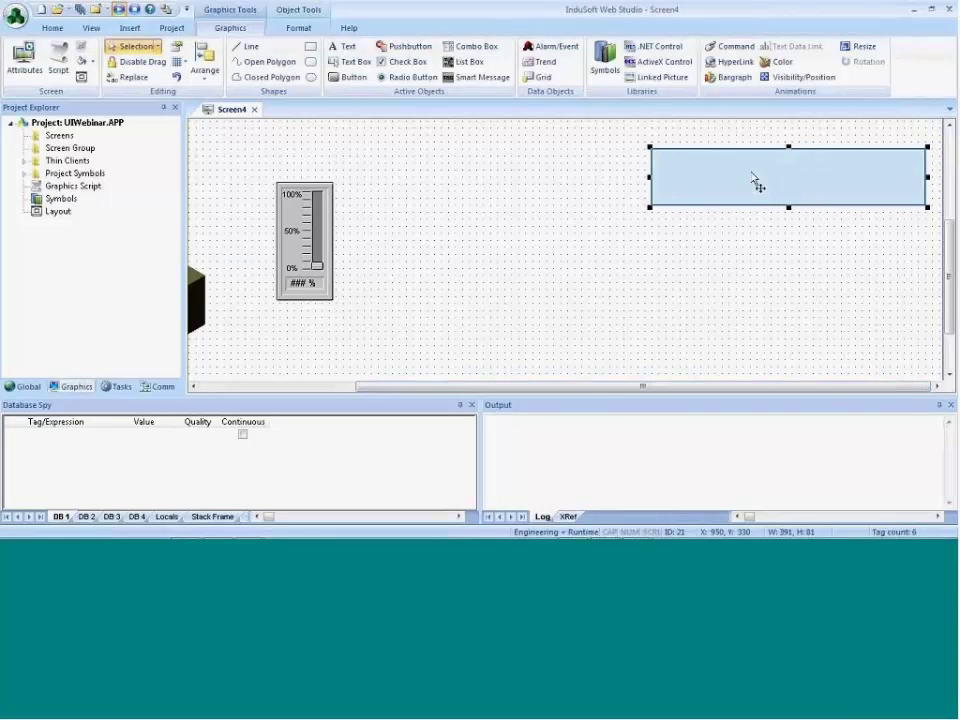
pyautogui.moveTo(647, 182)
pyautogui.mouseDown()
pyautogui.moveTo(581, 177)
pyautogui.moveTo(690, 180)
pyautogui.moveTo(666, 206)
pyautogui.mouseUp()
# Place six buttons of 81 by 31 in two rows of three on the rectangle, and extend its height to 91
pyautogui.click(354, 77)
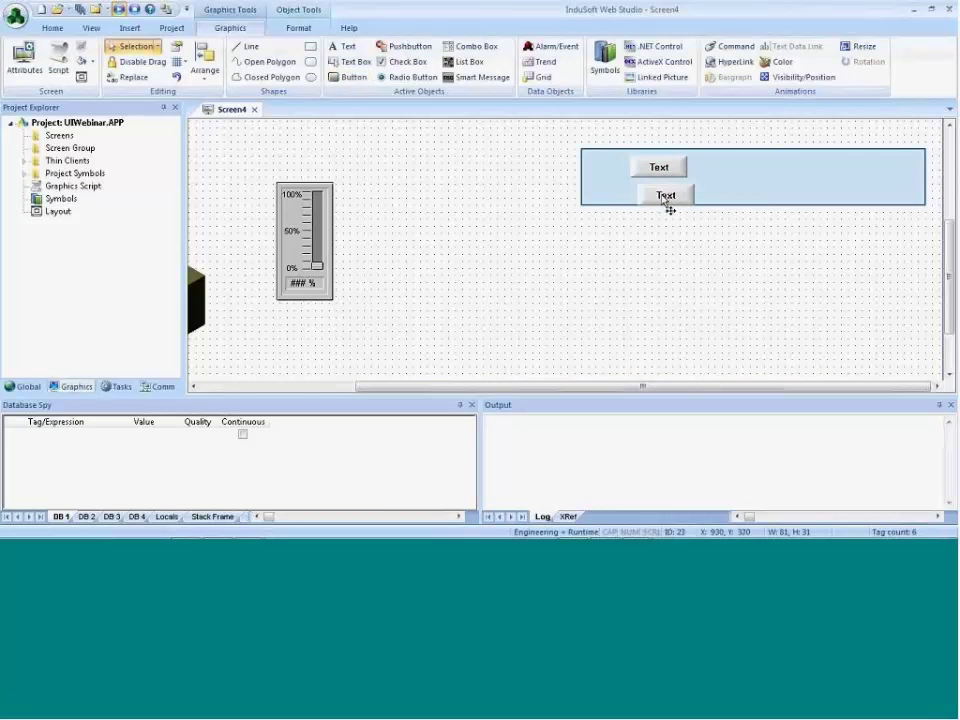
pyautogui.click(745, 202)
pyautogui.moveTo(752, 206); pyautogui.dragTo(752, 212)
pyautogui.click(658, 195)
pyautogui.keyDown('ctrl'); pyautogui.click(658, 167); pyautogui.keyUp('ctrl')
pyautogui.moveTo(659, 195); pyautogui.dragTo(778, 206)
pyautogui.click(783, 207)
# Group the rectangle together with its six buttons
pyautogui.moveTo(549, 243); pyautogui.dragTo(938, 141)
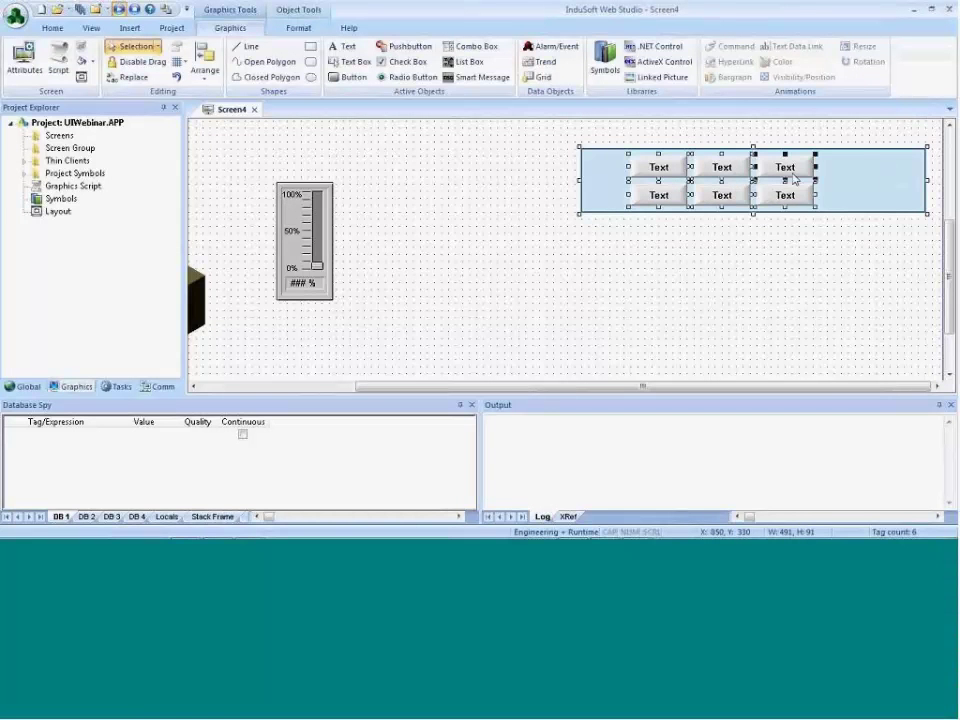
pyautogui.rightClick(791, 174)
pyautogui.click(806, 278)
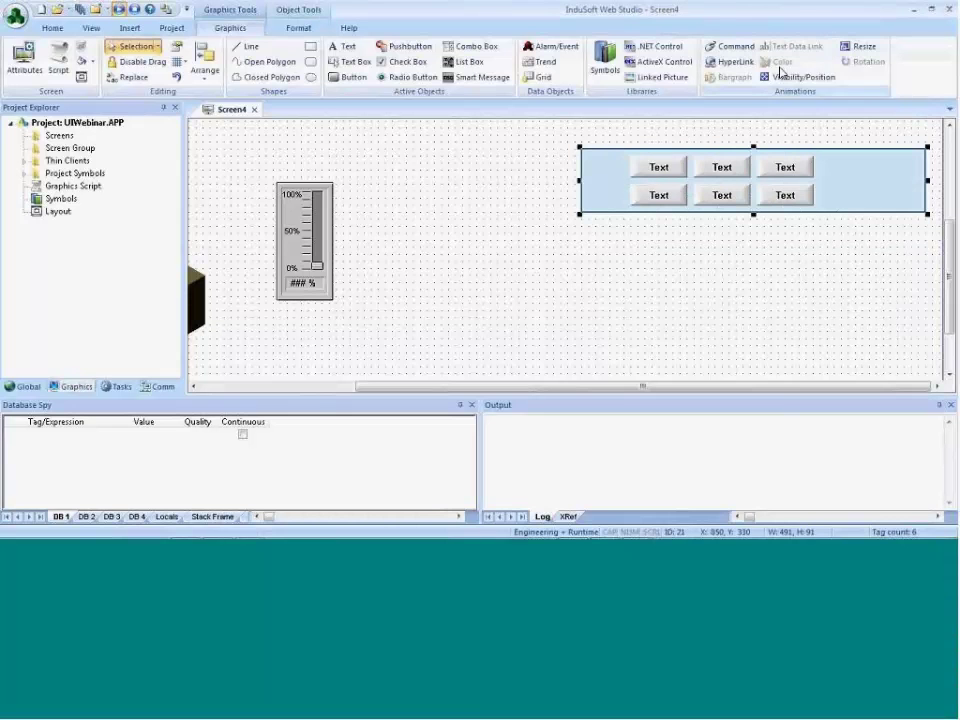
# Add a Visibility/Position animation to the grouped six-button panel and open the animation's settings
pyautogui.click(798, 78)
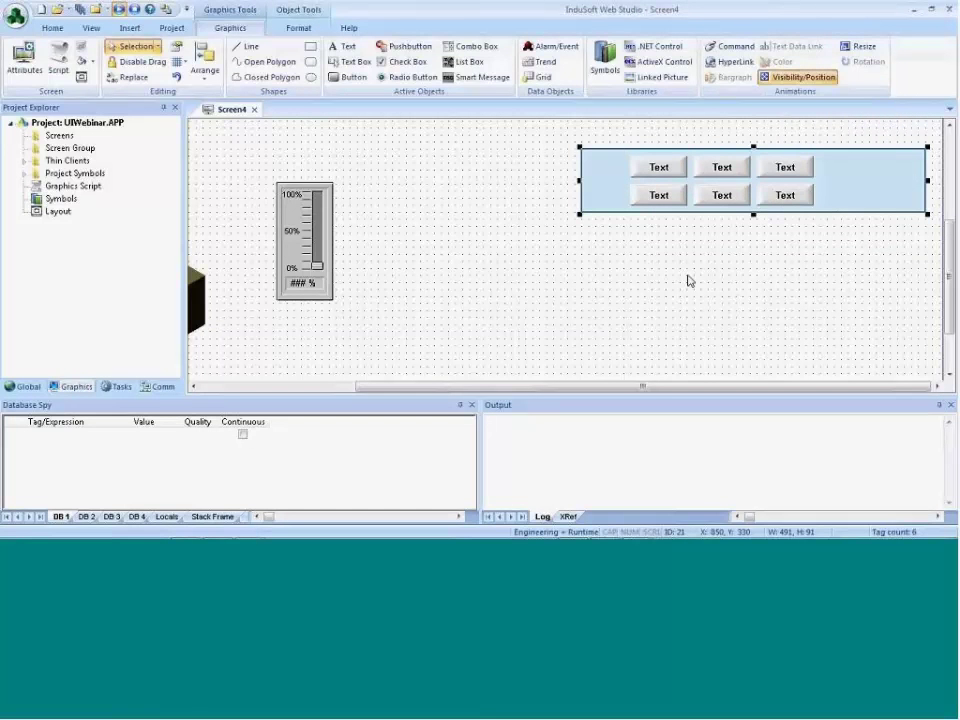
pyautogui.doubleClick(697, 197)
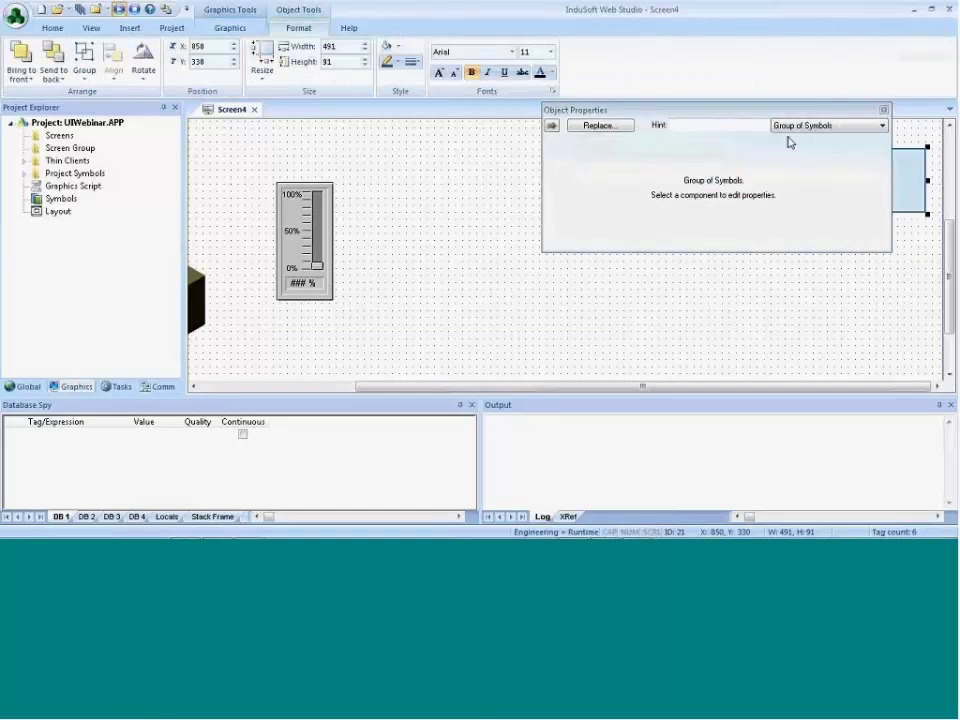
pyautogui.click(860, 125)
pyautogui.click(818, 143)
pyautogui.click(606, 180)
pyautogui.click(600, 358)
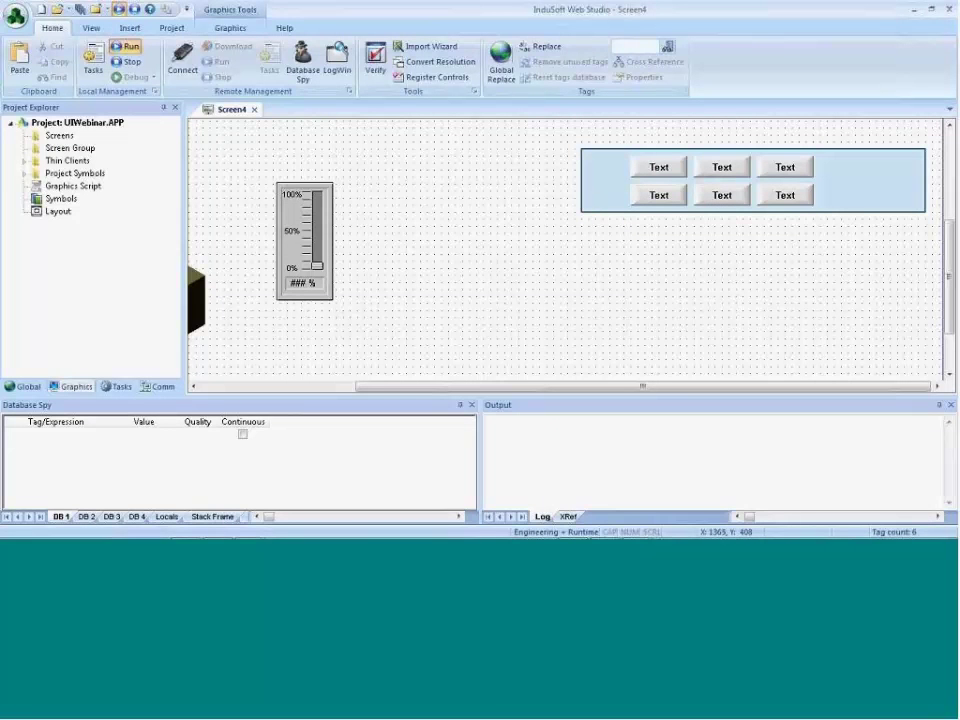
# Switch to PowerPoint to review the Project User Interface Ideas slide and the running screen, and return to the Web Studio editor
pyautogui.moveTo(900, 537)
pyautogui.hotkey('alt', 'Tab')
pyautogui.hotkey('alt', 'Tab')
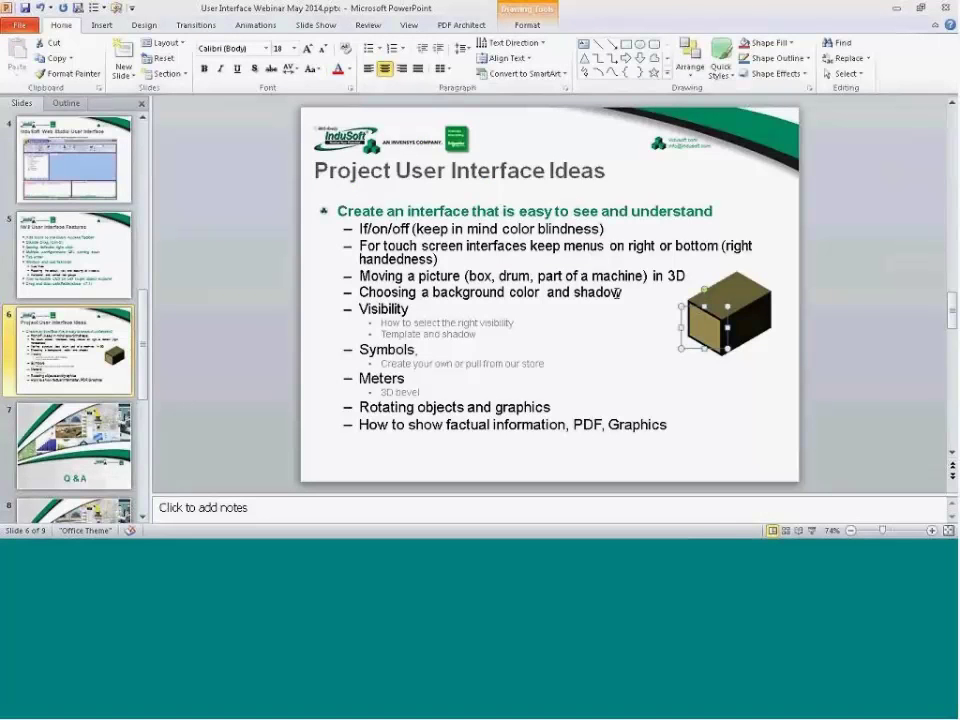
pyautogui.hotkey('alt', 'Tab')
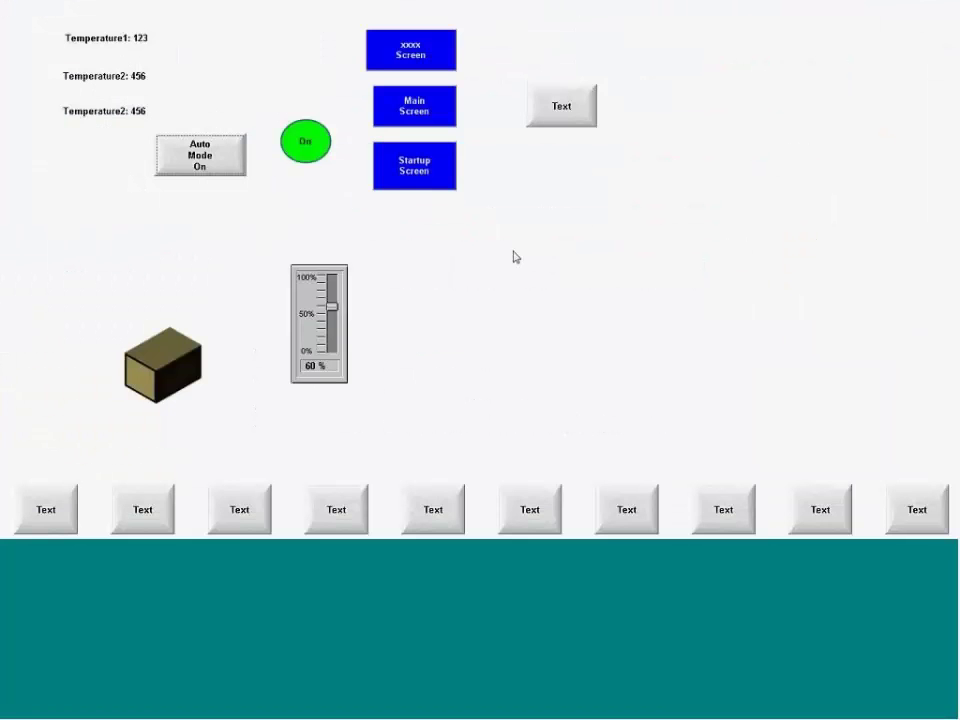
pyautogui.hotkey('alt', 'Tab')
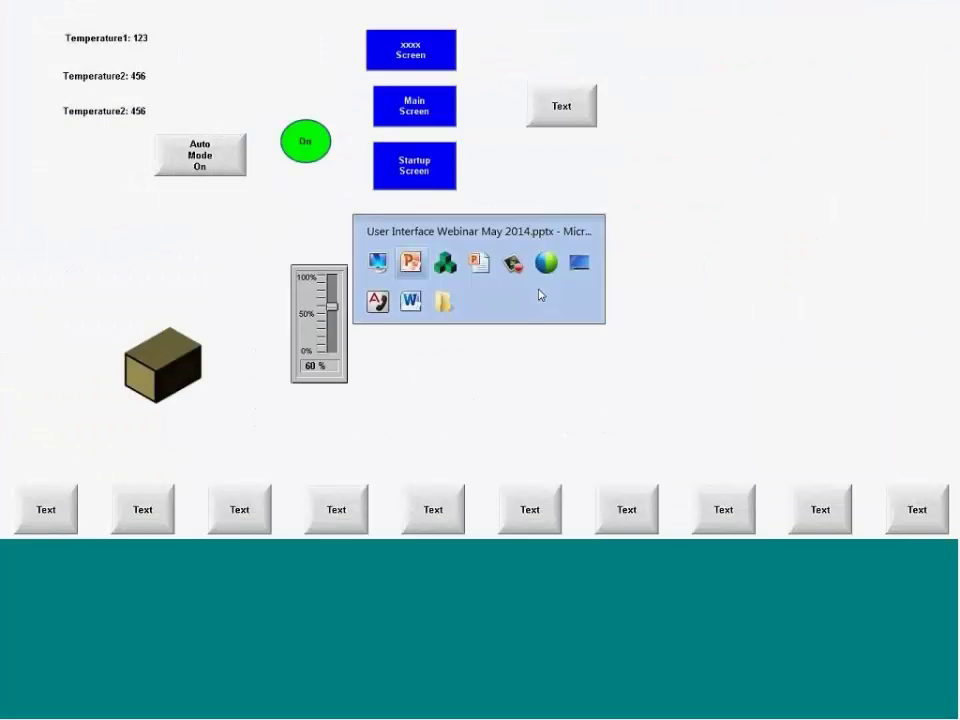
pyautogui.hotkey('alt', 'Tab')
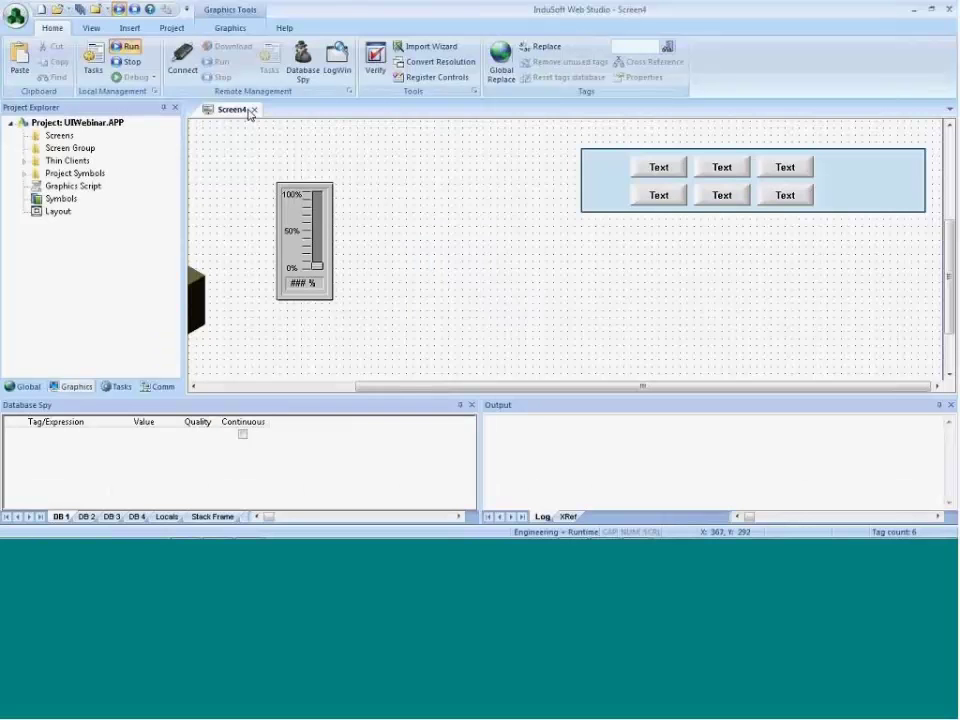
# Close Screen4 and save its changes under the name Main
pyautogui.click(254, 109)
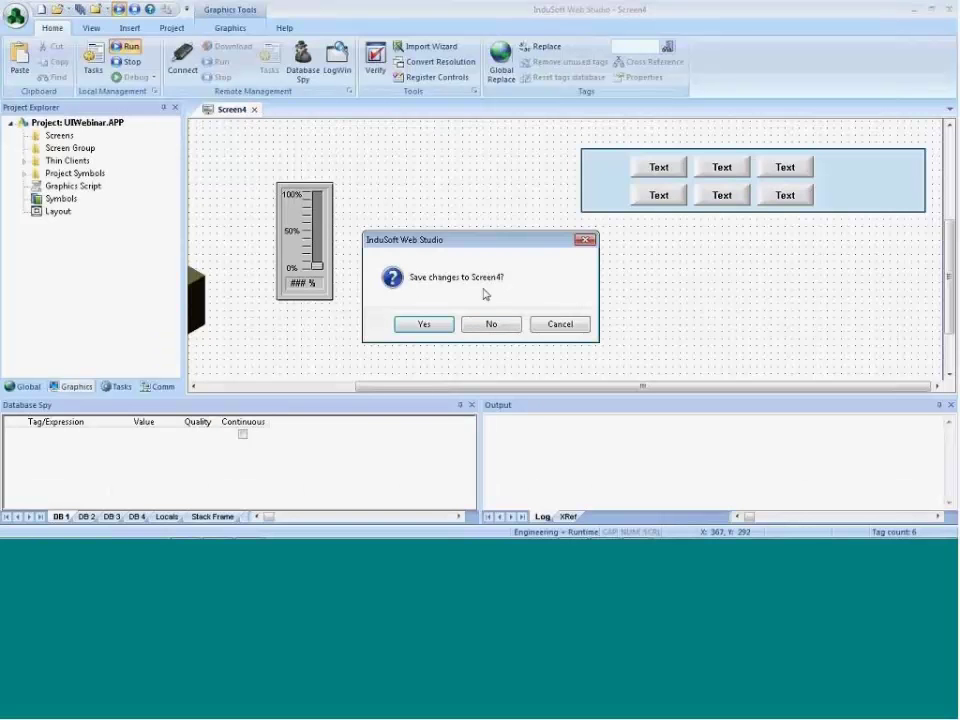
pyautogui.click(449, 327)
pyautogui.write('Main')
pyautogui.press('Return')
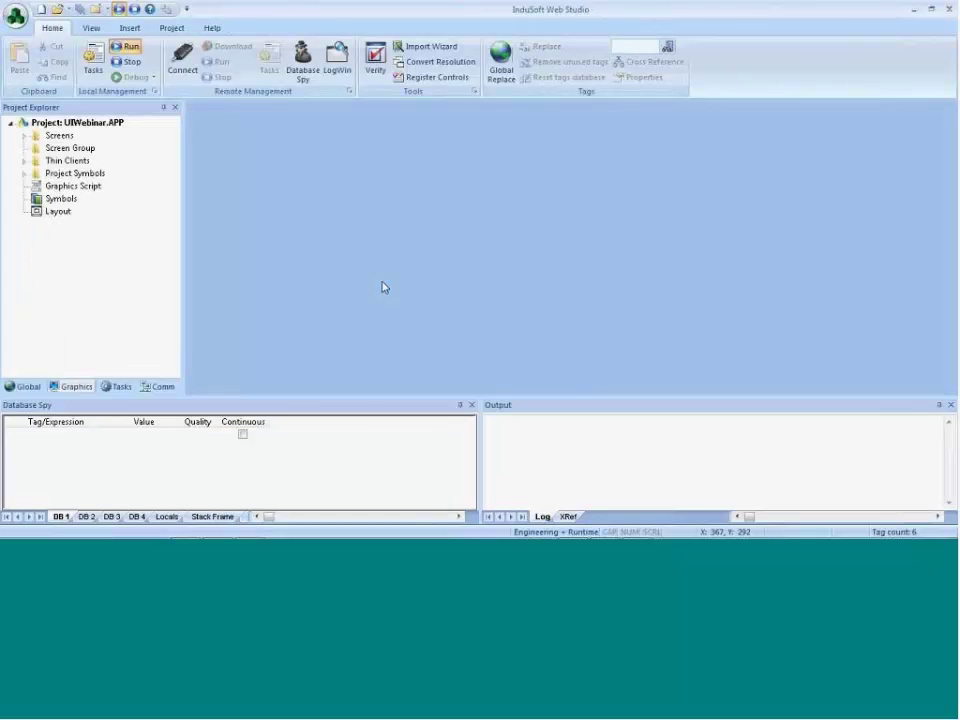
# Insert a new screen in the project, keeping the 1366 by 768 size and the Replace(Partial) style
pyautogui.rightClick(64, 138)
pyautogui.click(95, 145)
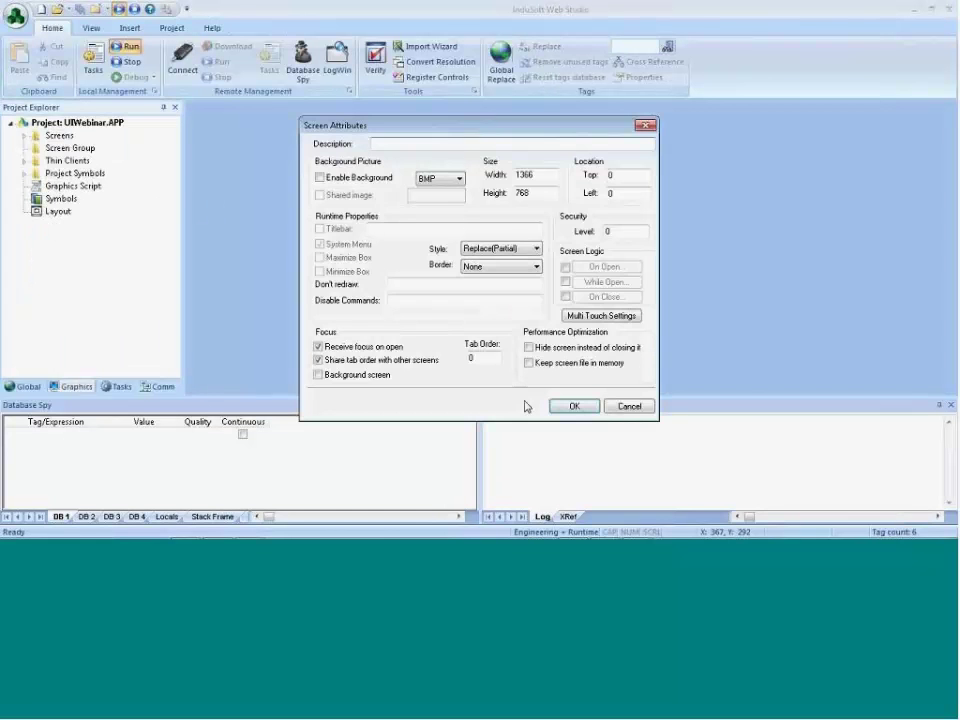
pyautogui.click(565, 404)
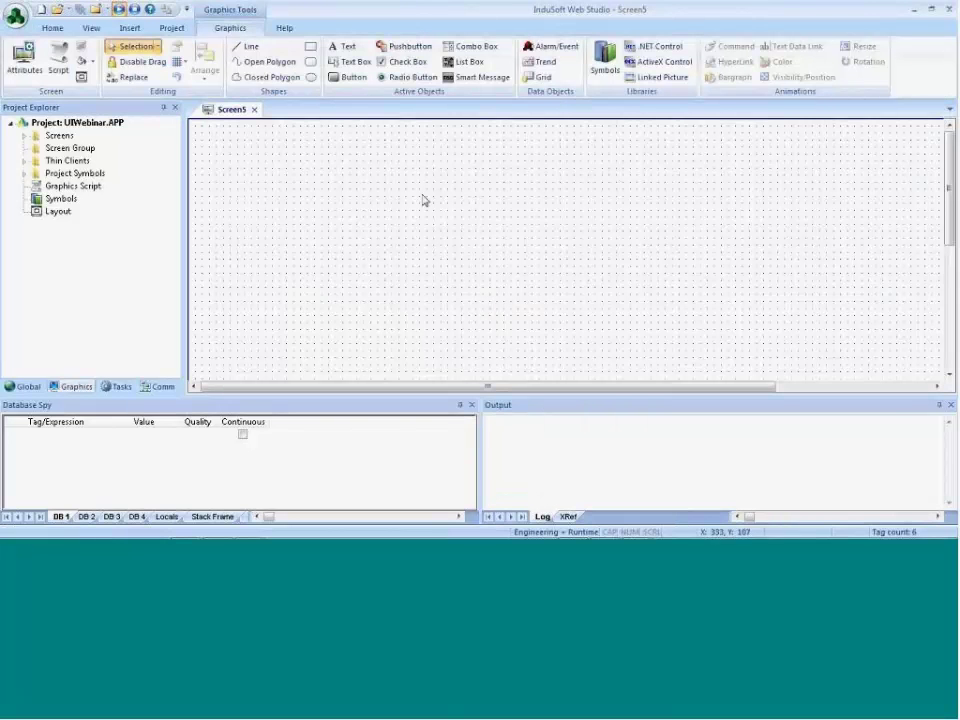
# Draw a rounded rectangle about 241 wide and 301 high and move it to X 70, Y 30
pyautogui.click(311, 64)
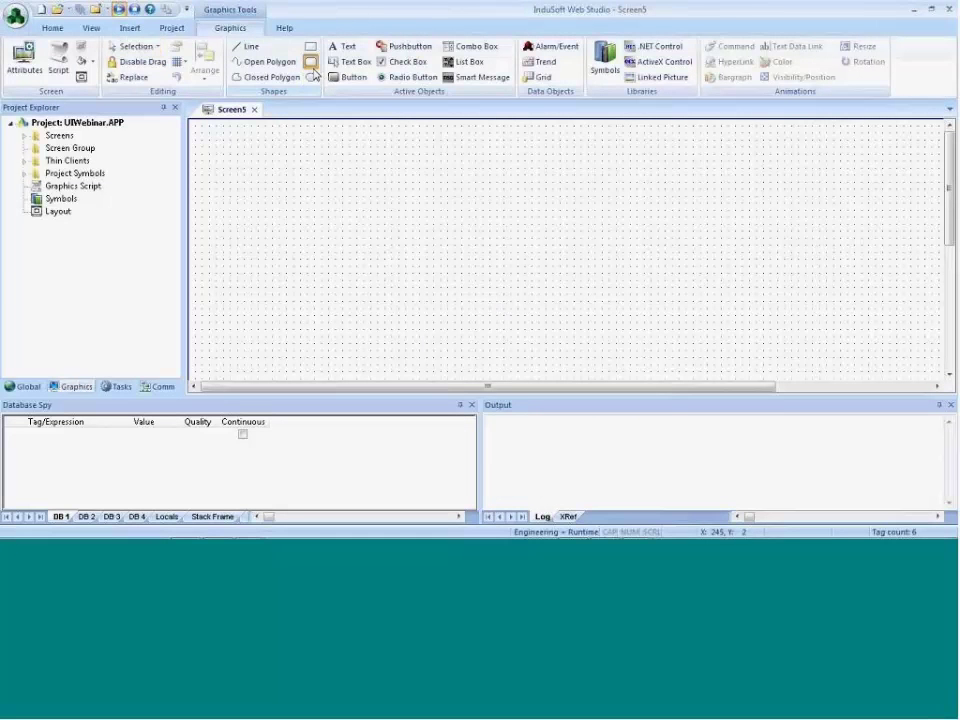
pyautogui.moveTo(257, 146); pyautogui.dragTo(427, 357)
pyautogui.press('Escape')
pyautogui.click(403, 336)
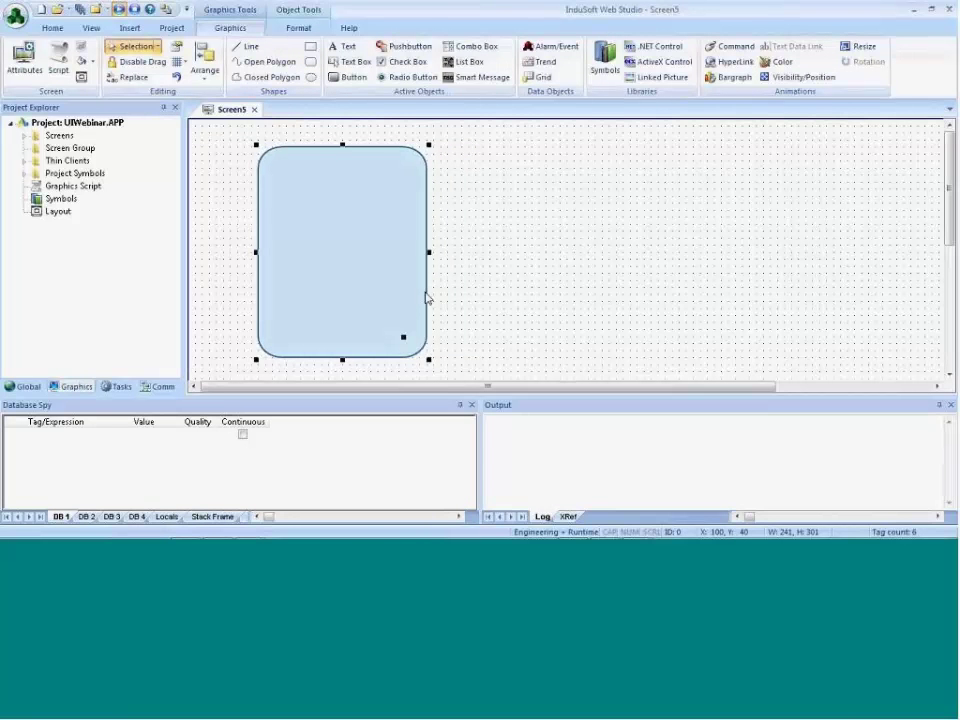
pyautogui.moveTo(407, 289); pyautogui.dragTo(366, 252)
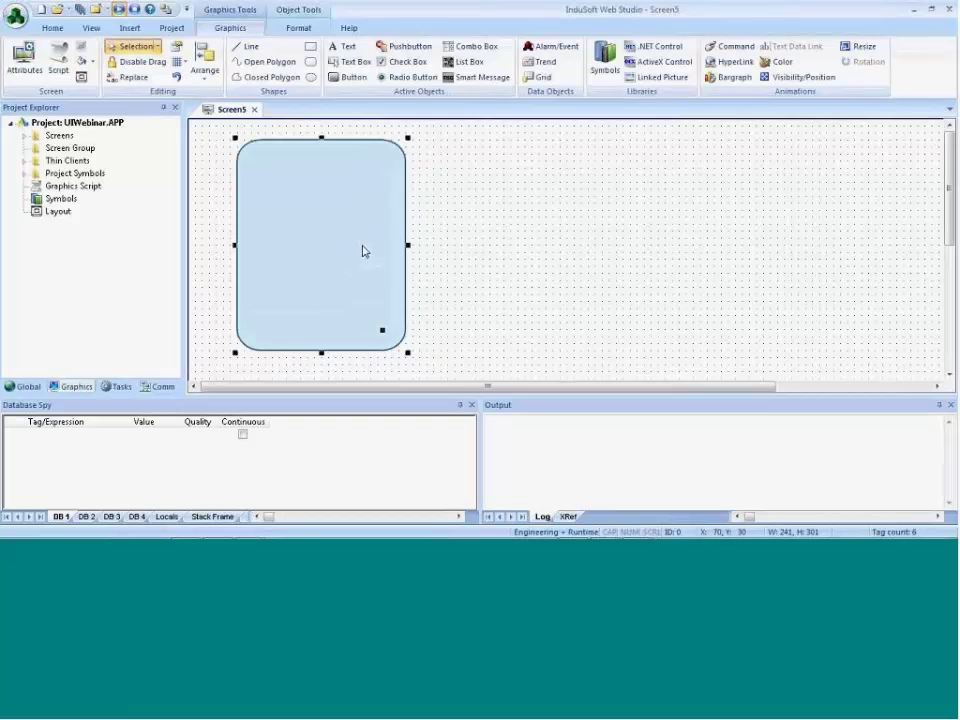
# Fill the rounded rectangle with a medium grey theme colour
pyautogui.doubleClick(366, 252)
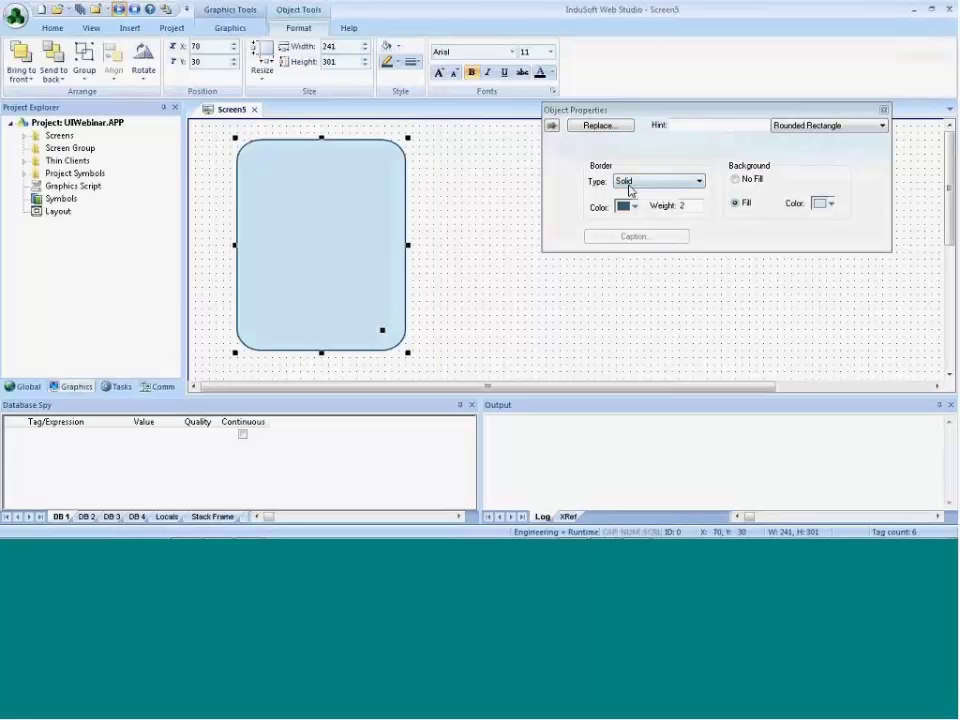
pyautogui.click(831, 205)
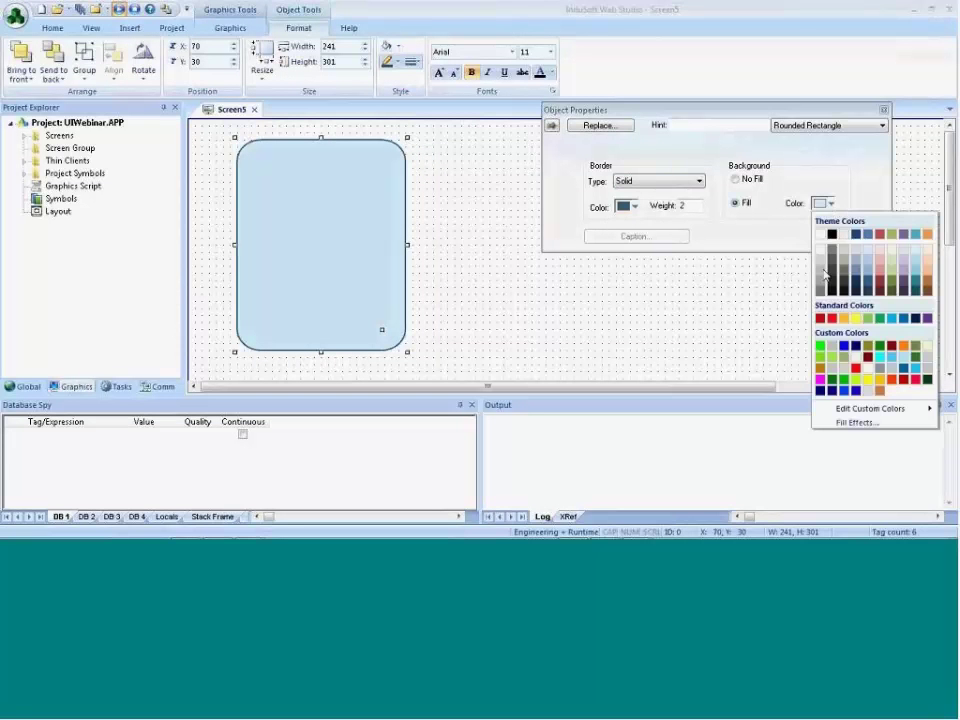
pyautogui.click(820, 258)
pyautogui.click(546, 317)
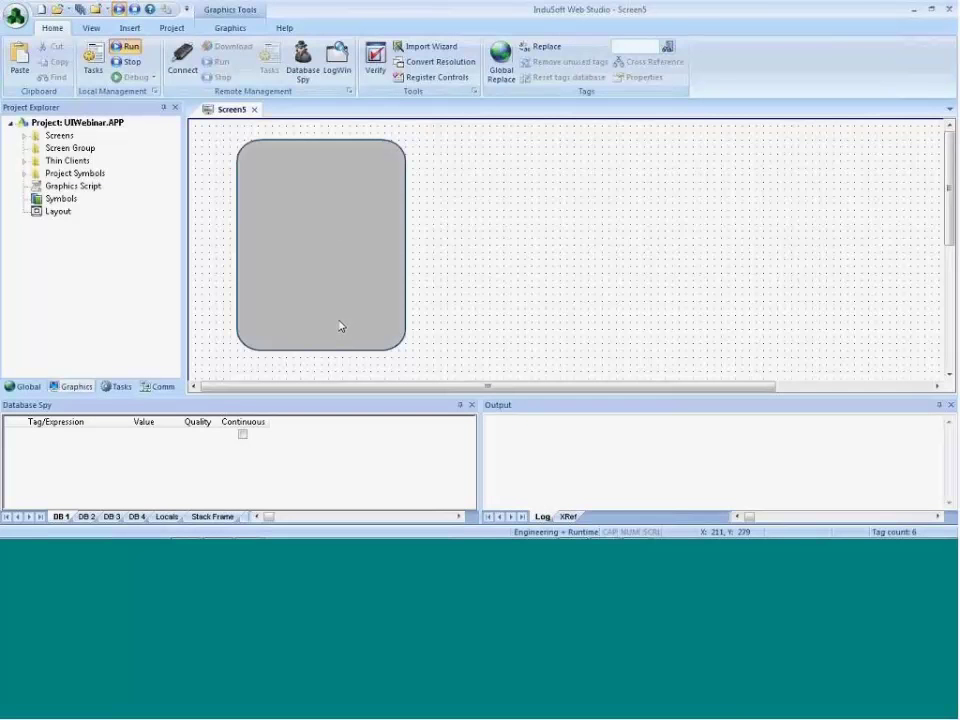
# Change the rounded rectangle's background fill to white
pyautogui.doubleClick(340, 326)
pyautogui.click(826, 205)
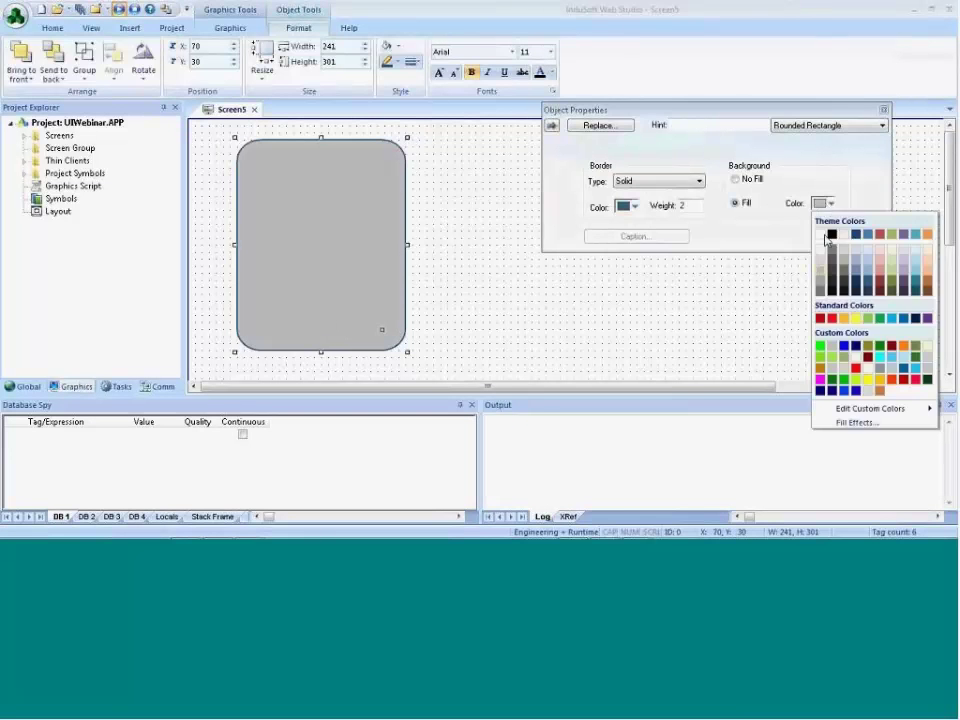
pyautogui.click(820, 234)
pyautogui.click(634, 279)
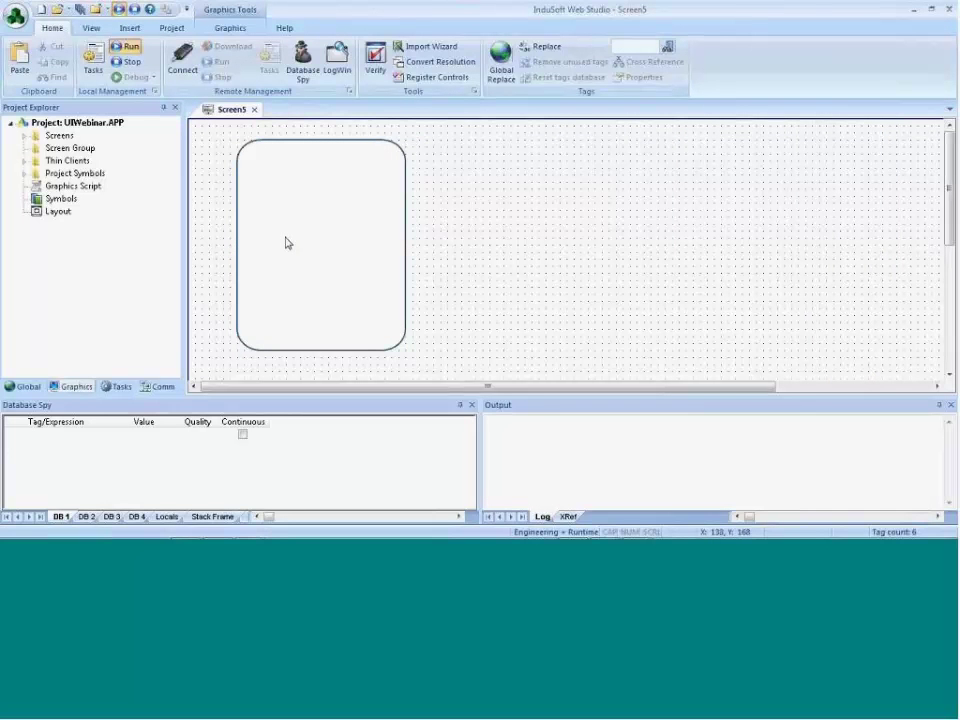
# Duplicate the white rounded rectangle with an offset and give the rear one a grey fill with border type None
pyautogui.moveTo(294, 244); pyautogui.dragTo(347, 255)
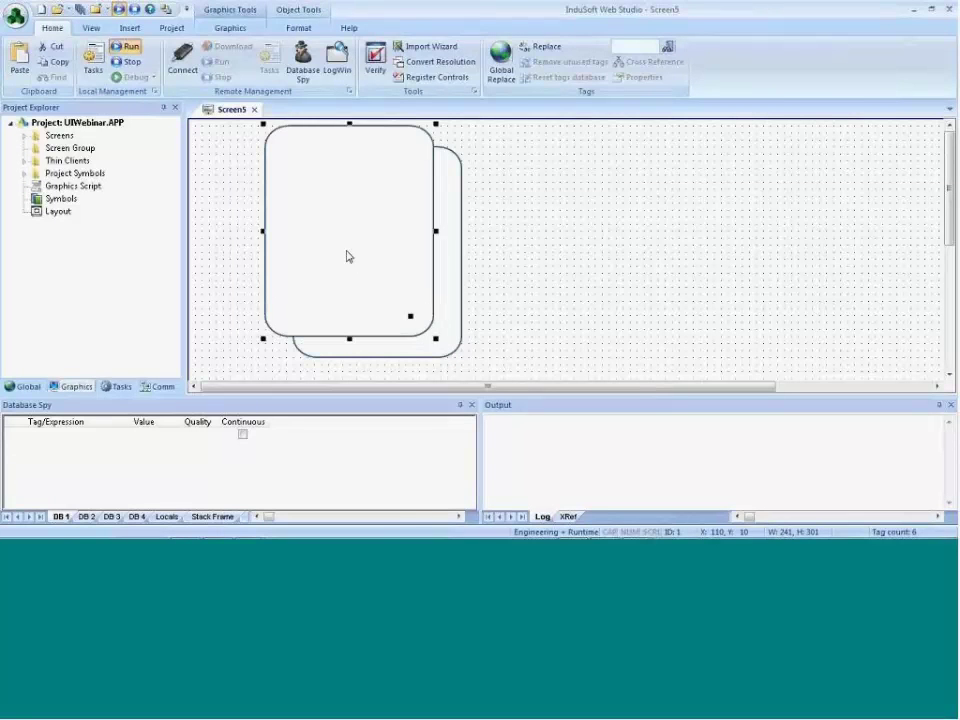
pyautogui.doubleClick(451, 317)
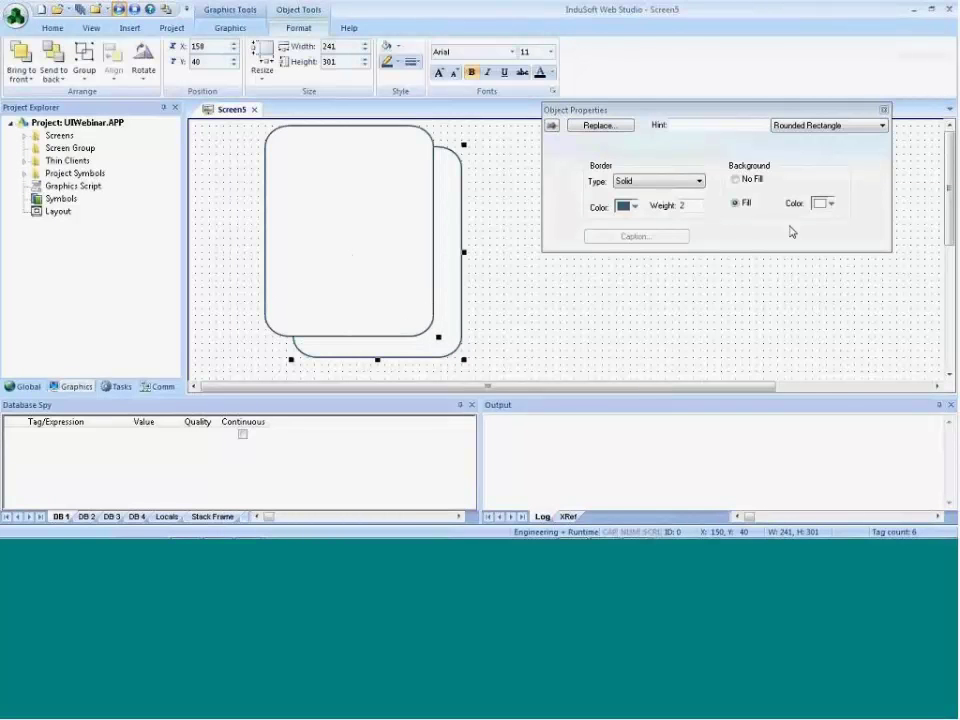
pyautogui.click(821, 205)
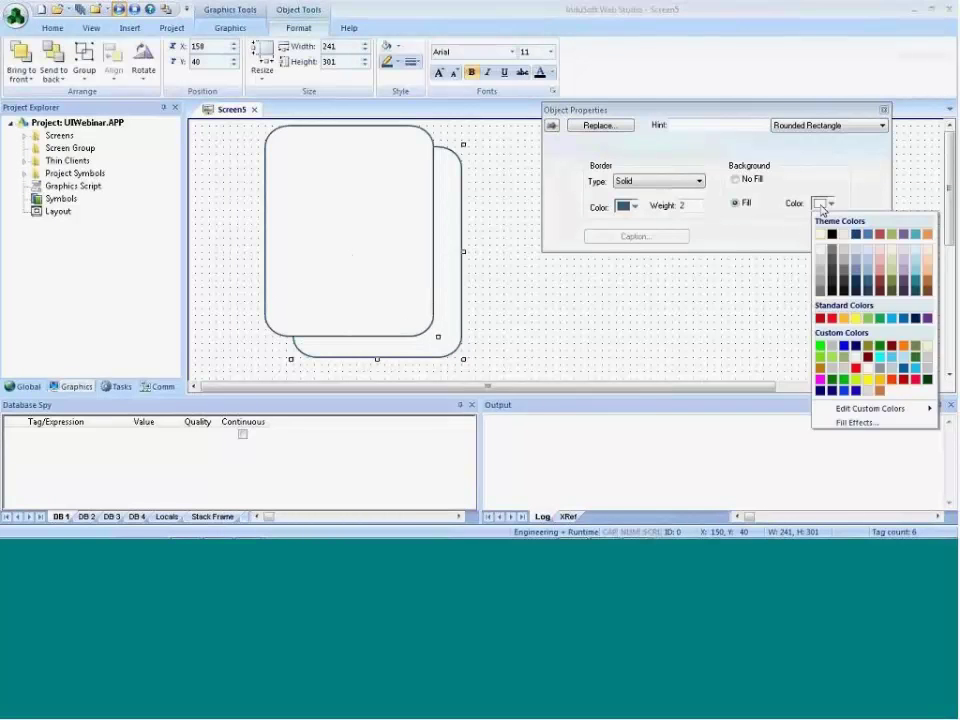
pyautogui.click(821, 279)
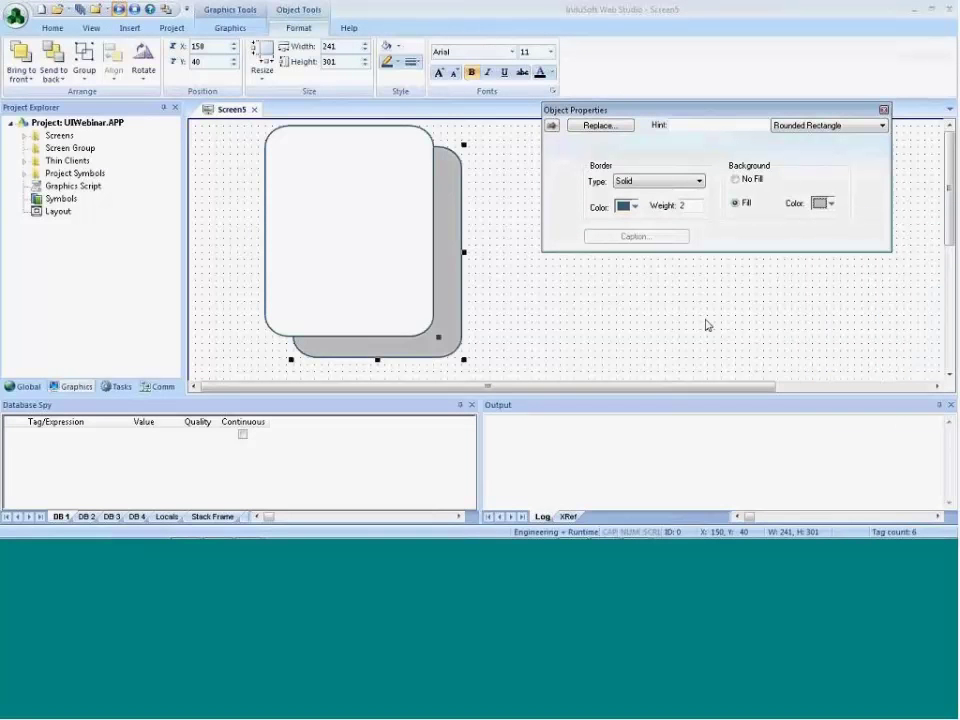
pyautogui.click(645, 182)
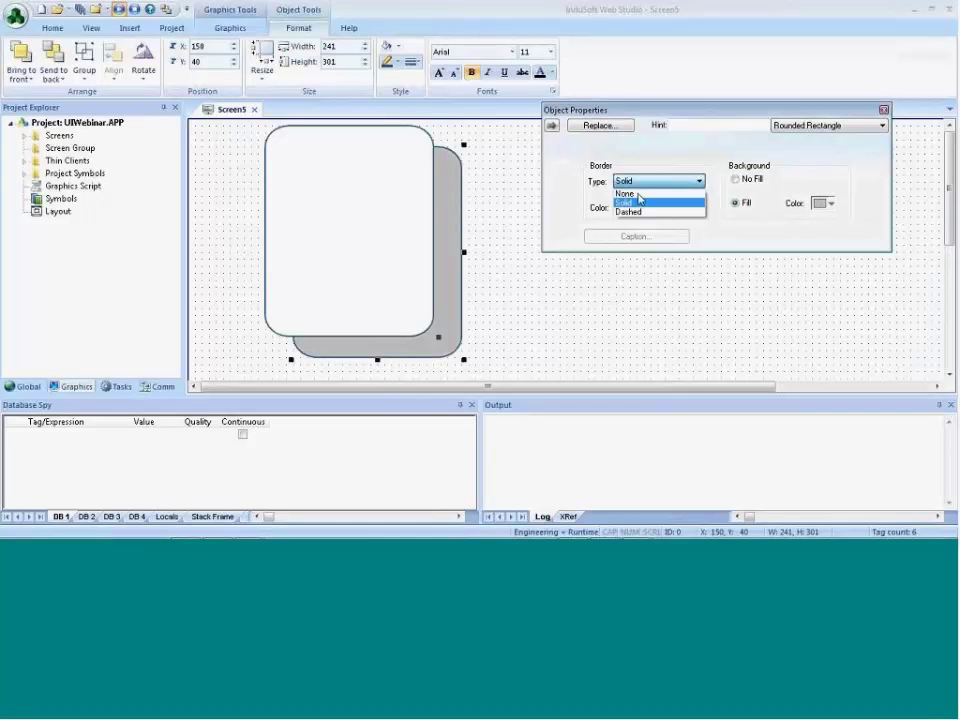
pyautogui.click(627, 193)
# Move the white rectangle to X 140, Y 30 over the grey one as a drop shadow and test the screen
pyautogui.moveTo(380, 292); pyautogui.dragTo(403, 313)
pyautogui.click(568, 334)
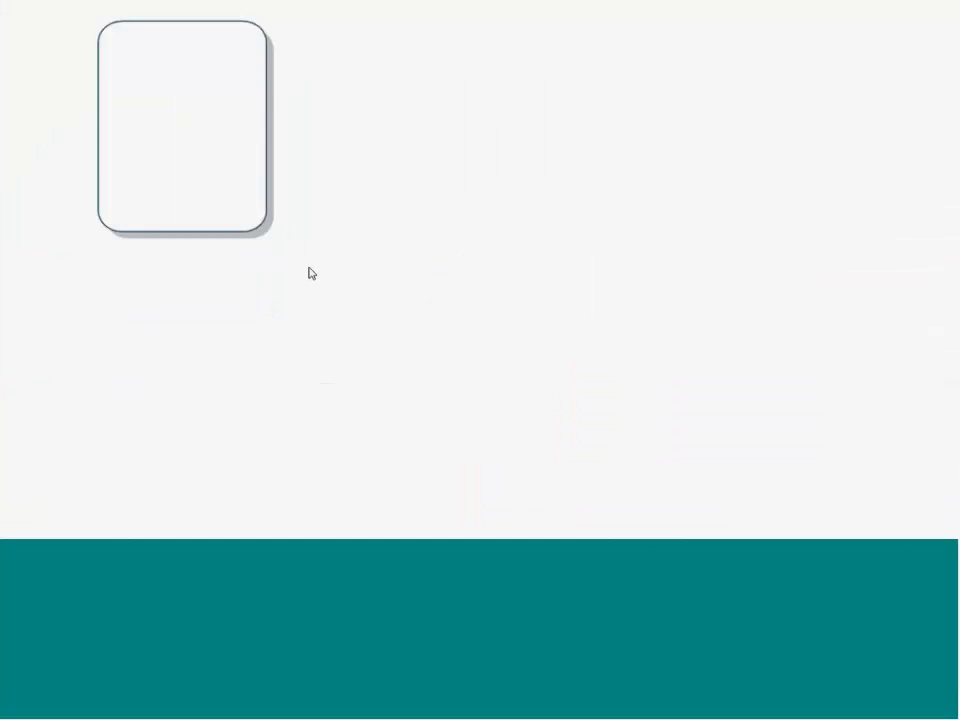
pyautogui.hotkey('alt', 'F4')
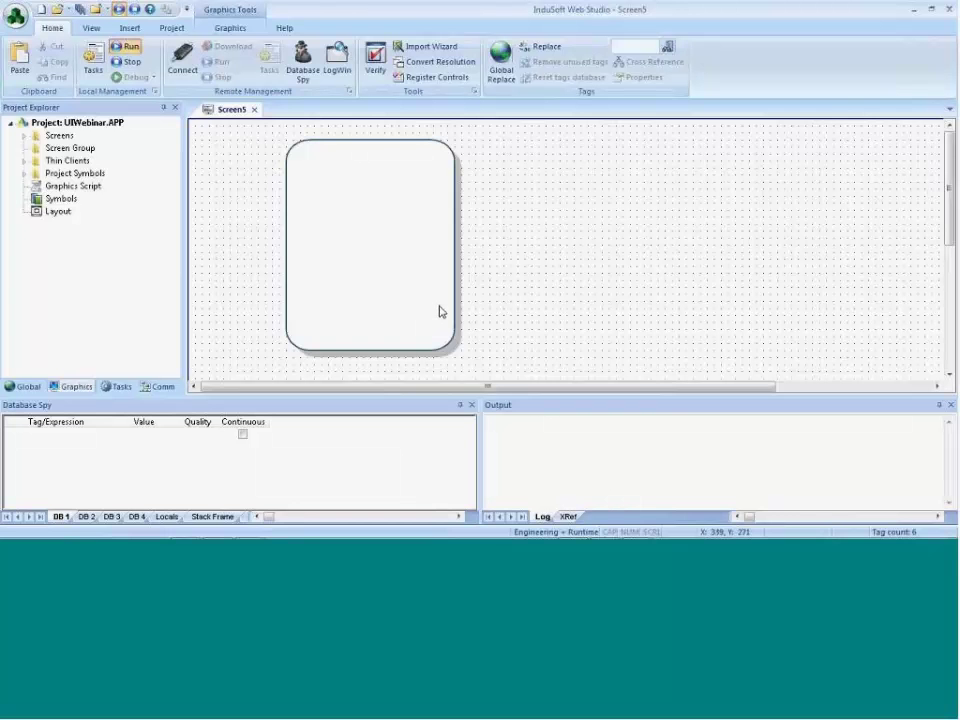
# Set the background colour of Screen5 to black
pyautogui.rightClick(518, 244)
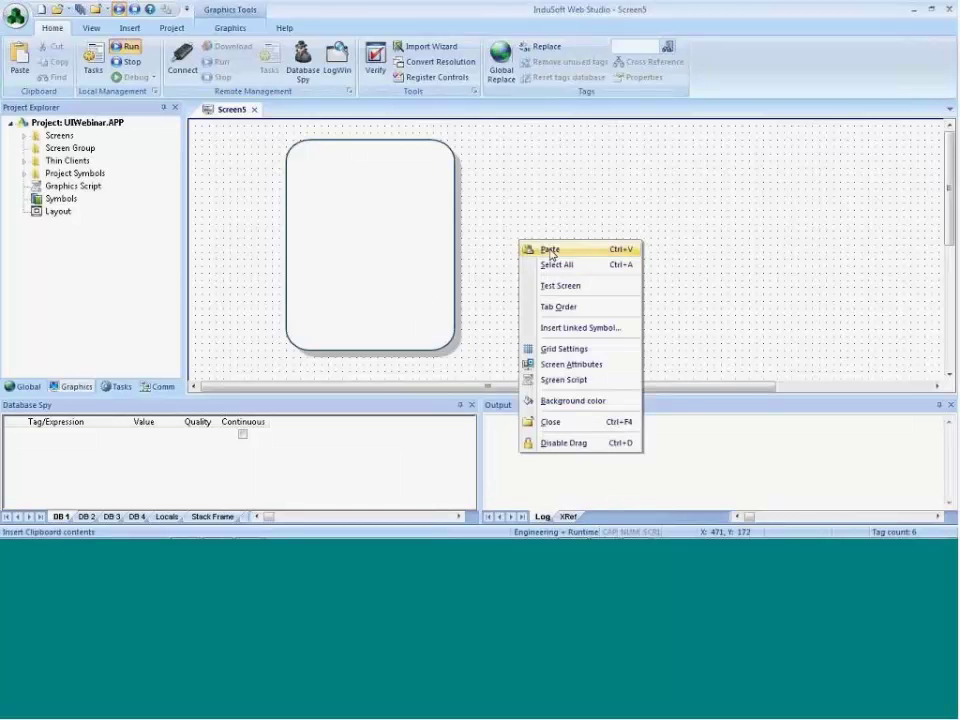
pyautogui.click(550, 400)
pyautogui.click(466, 251)
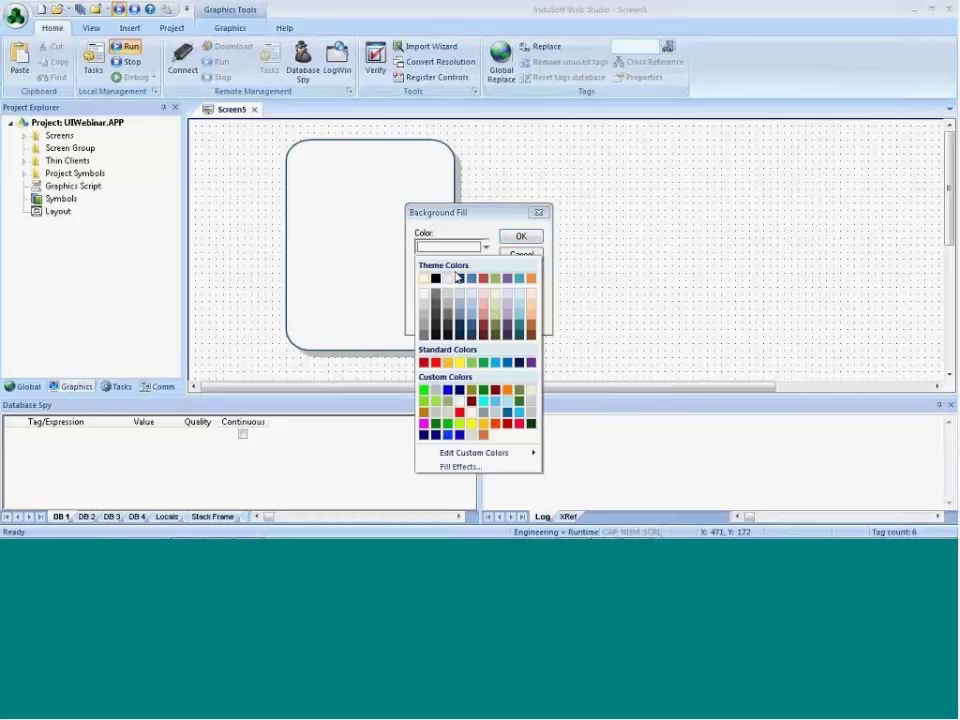
pyautogui.click(435, 278)
pyautogui.click(521, 238)
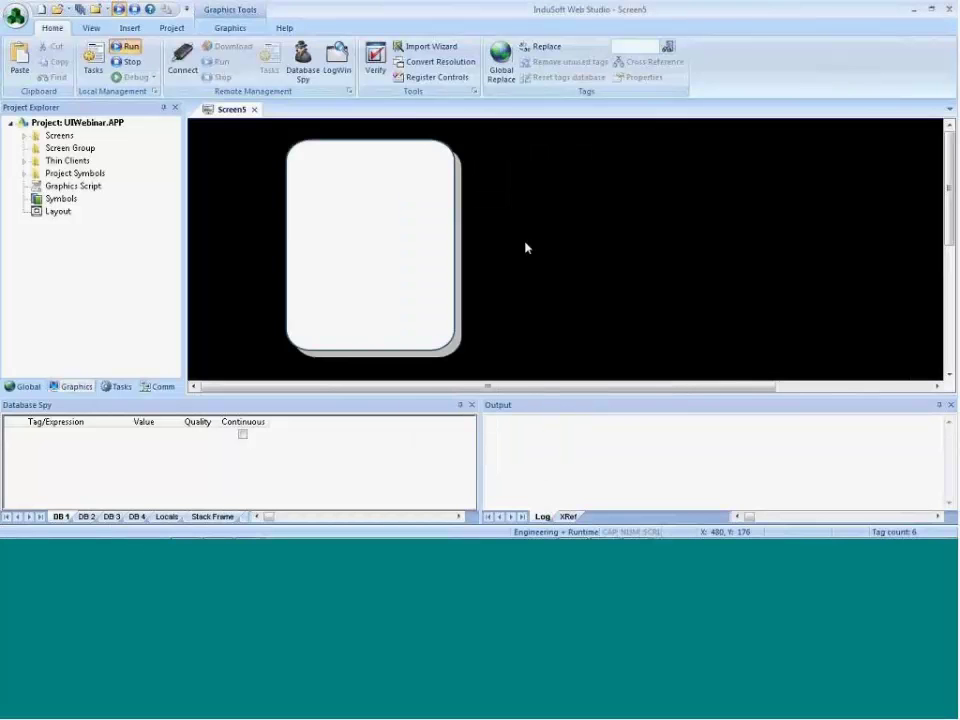
# Set the white rounded rectangle's border colour to black and test the screen against the dark background
pyautogui.doubleClick(366, 231)
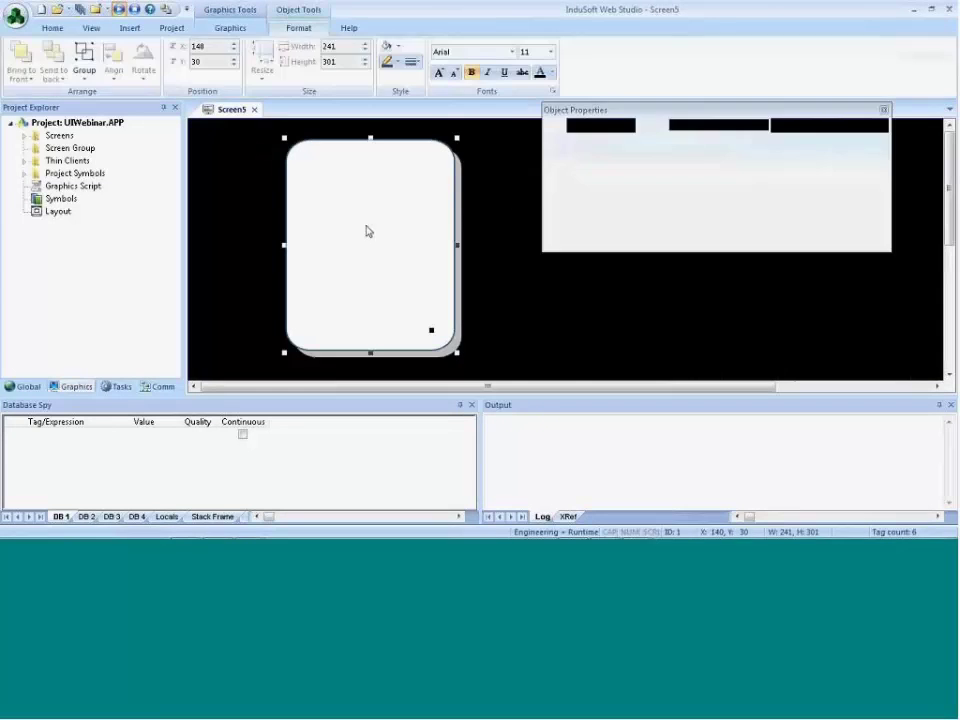
pyautogui.click(627, 206)
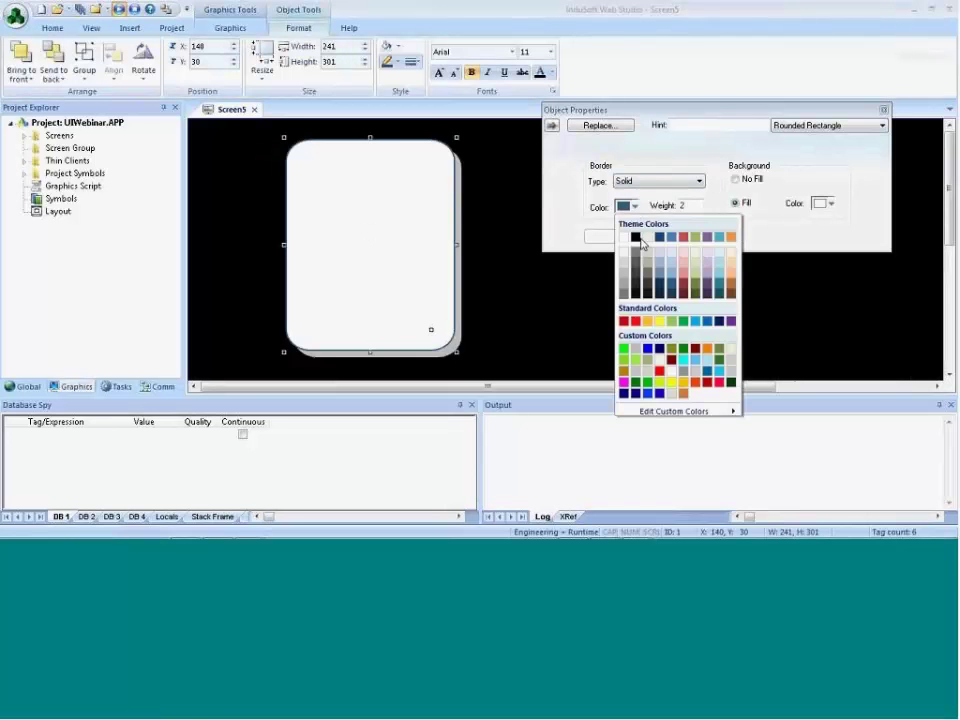
pyautogui.click(640, 238)
pyautogui.press('Escape')
pyautogui.click(528, 292)
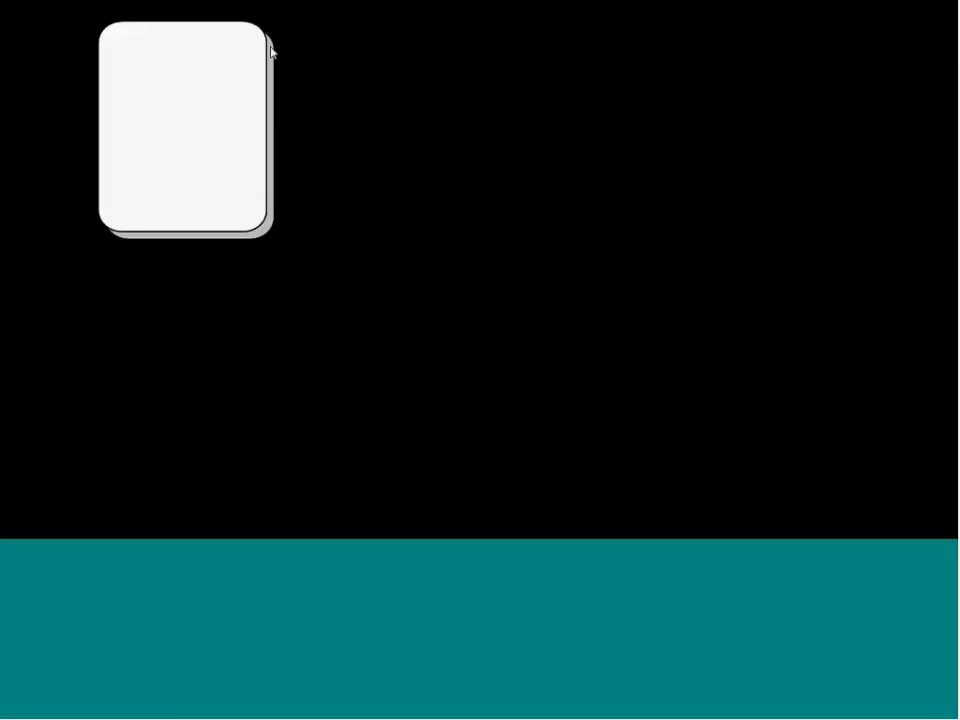
pyautogui.hotkey('alt', 'F4')
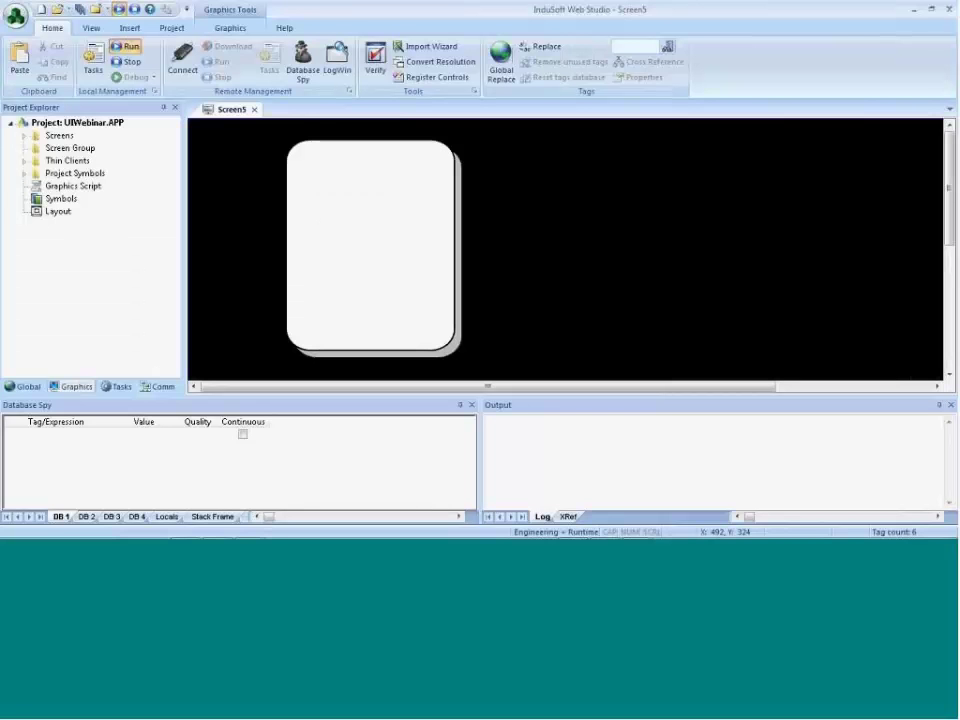
# Duplicate the white rectangle together with its grey shadow and place the copy to the right, level with the original
pyautogui.moveTo(474, 369); pyautogui.dragTo(257, 144)
pyautogui.moveTo(377, 268); pyautogui.dragTo(574, 268)
pyautogui.click(718, 274)
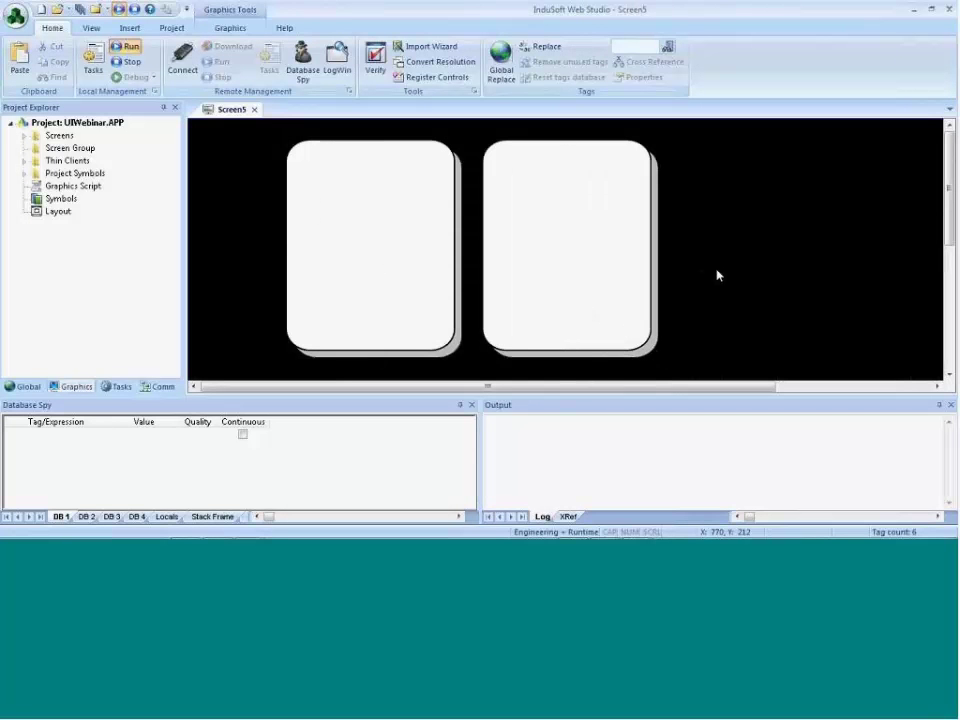
# Add a Visibility/Position animation to the grey shadow rectangle behind the right-hand white panel
pyautogui.click(658, 283)
pyautogui.doubleClick(658, 283)
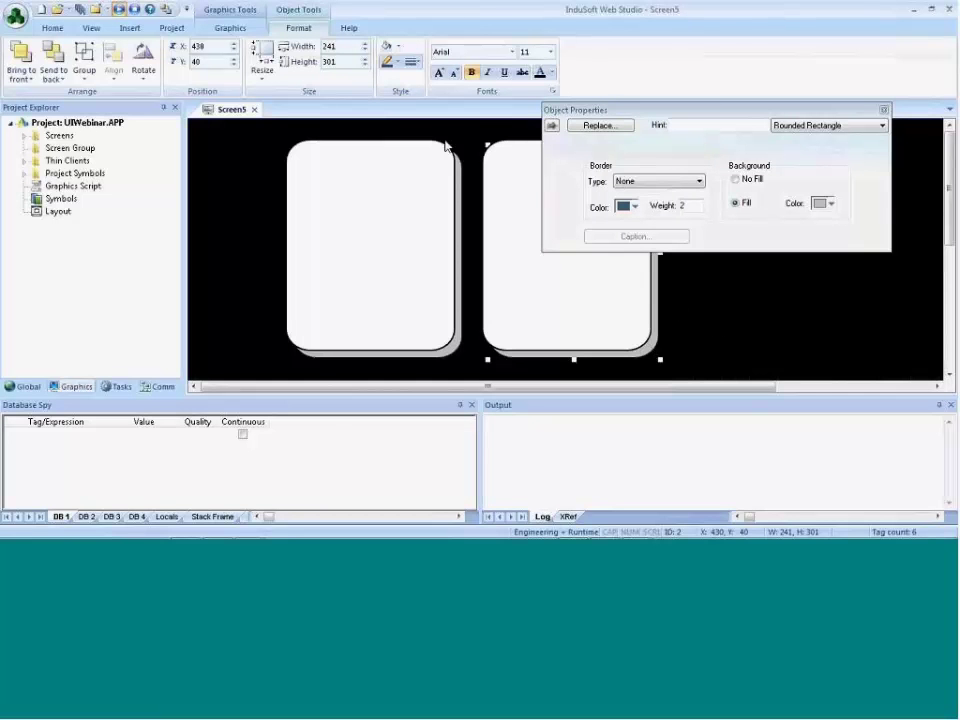
pyautogui.click(230, 28)
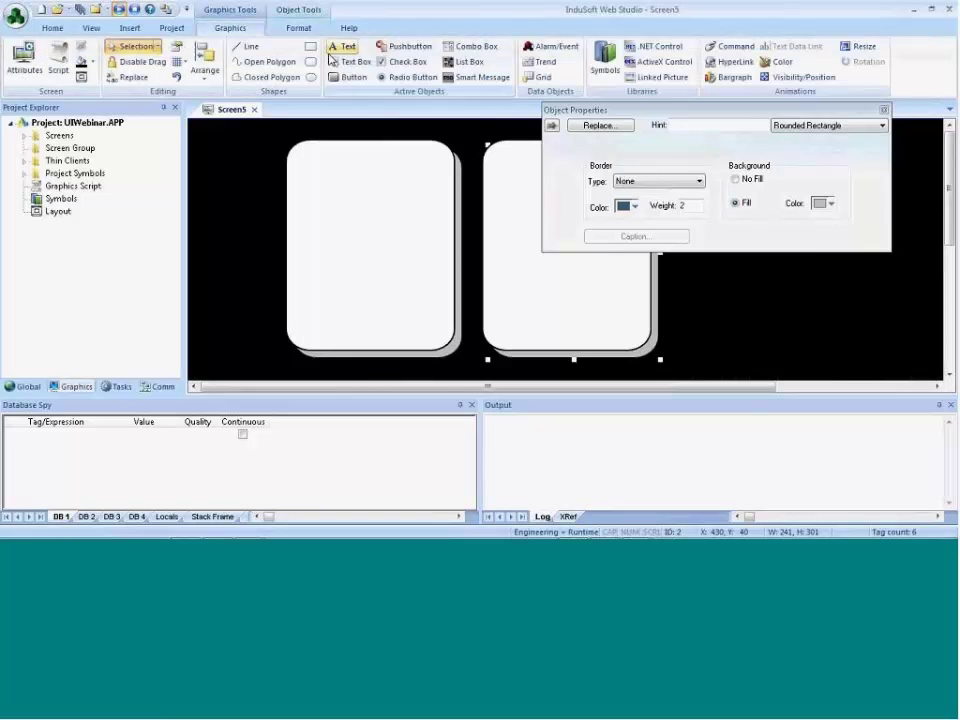
pyautogui.click(803, 78)
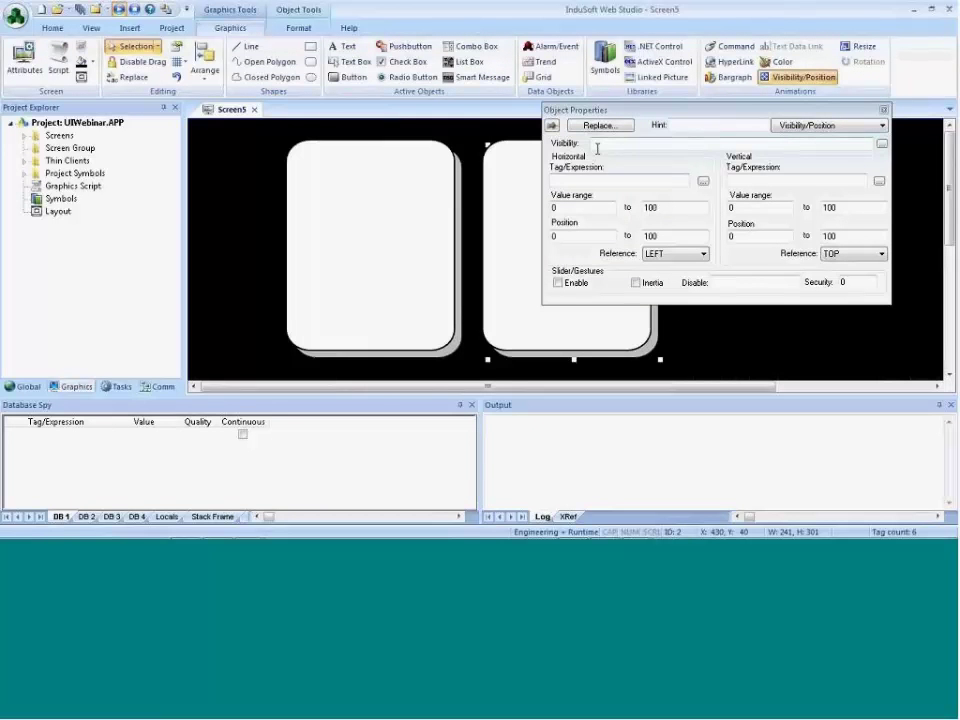
pyautogui.click(597, 146)
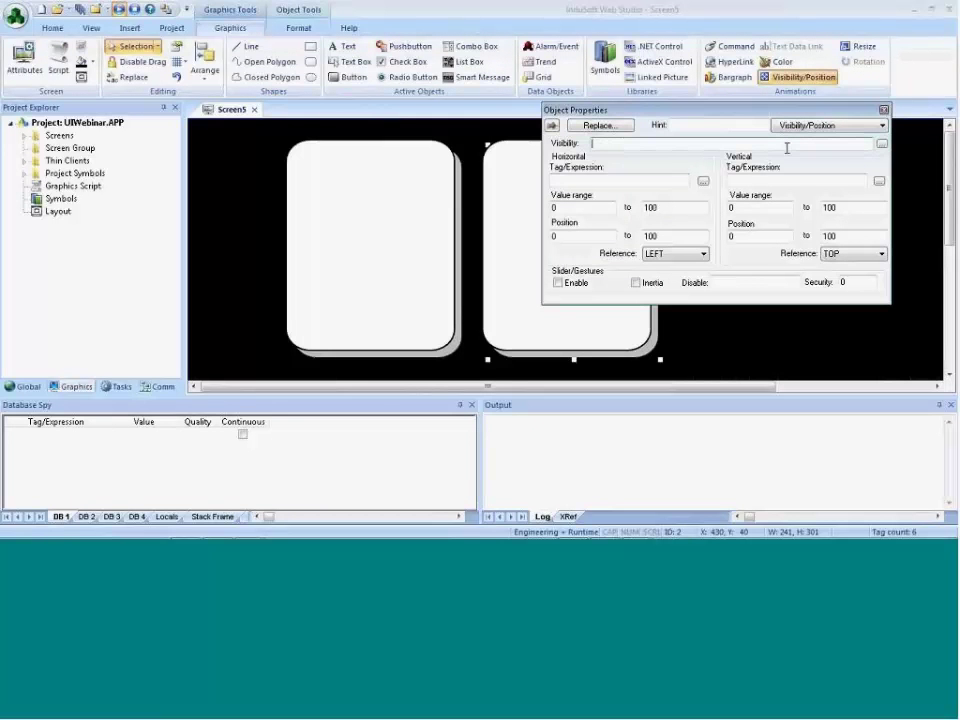
pyautogui.click(884, 110)
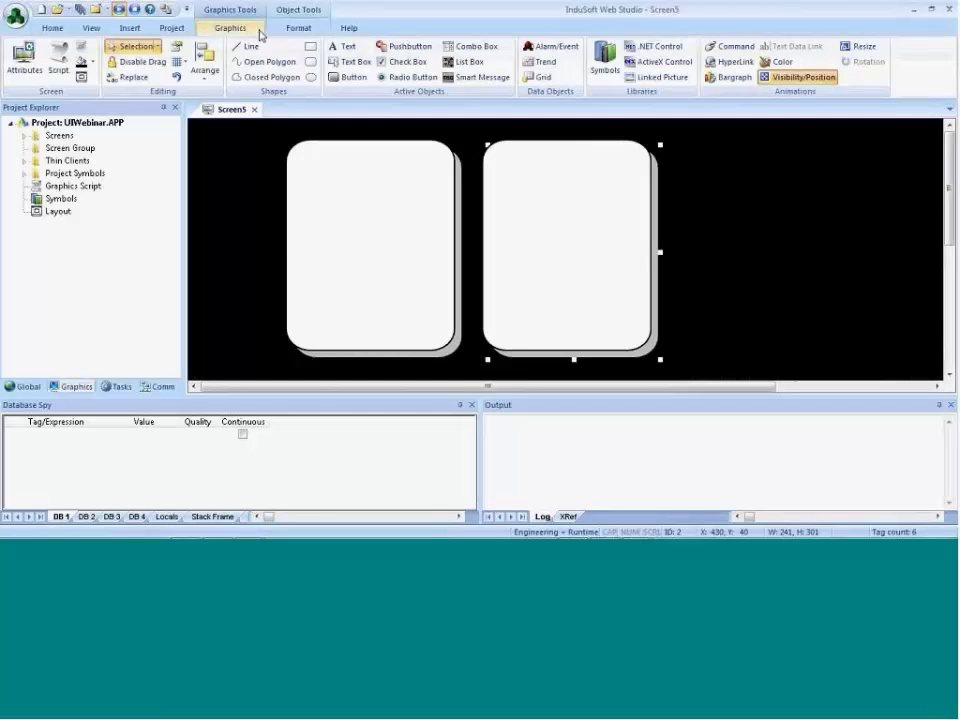
# Check the enhanced graphics option in the project's viewer settings without changing anything
pyautogui.click(172, 30)
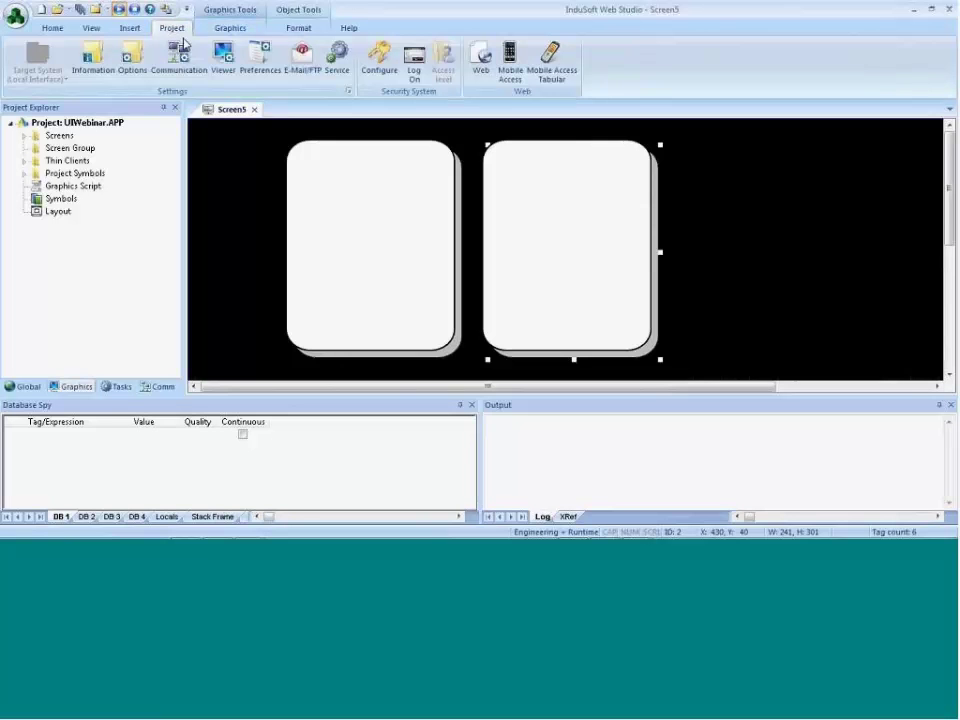
pyautogui.click(222, 68)
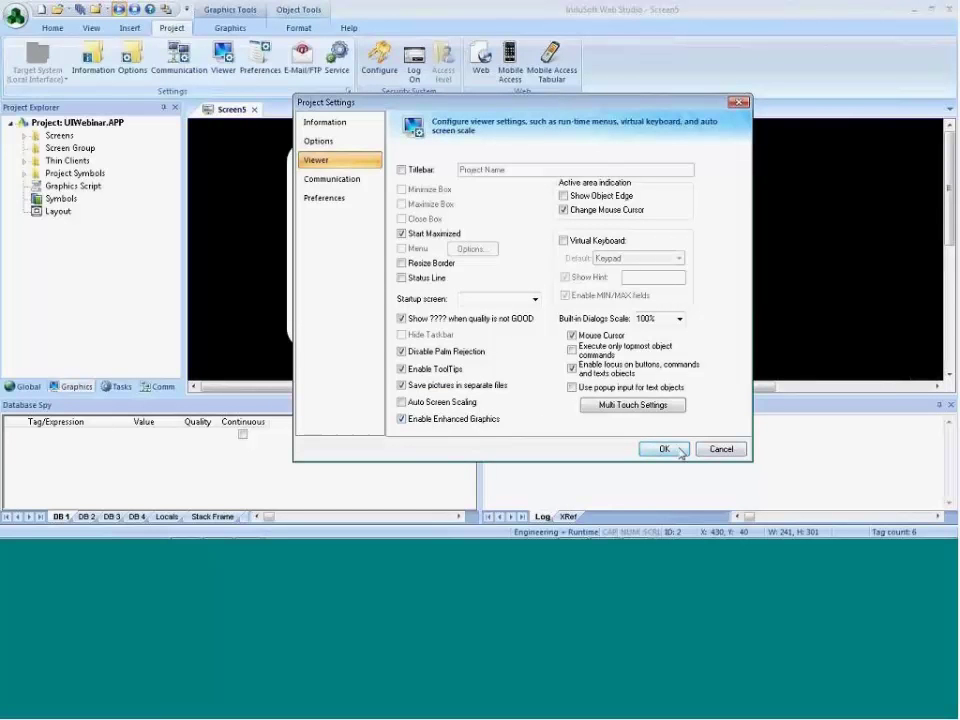
pyautogui.click(727, 452)
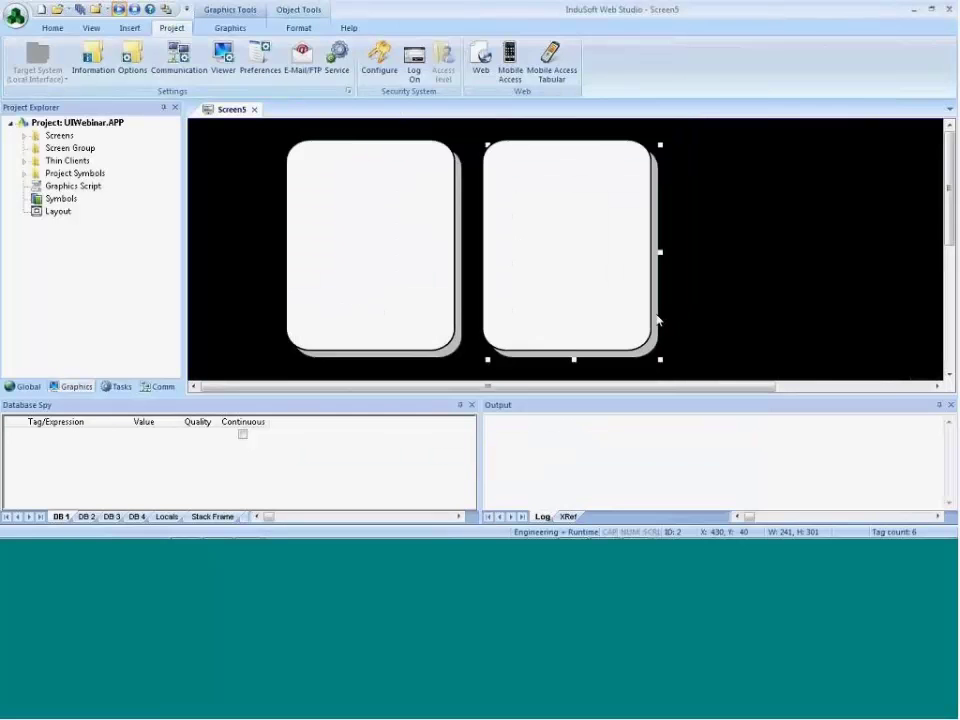
# Set the right-hand grey shadow's visibility to .3 and test the screen
pyautogui.click(230, 30)
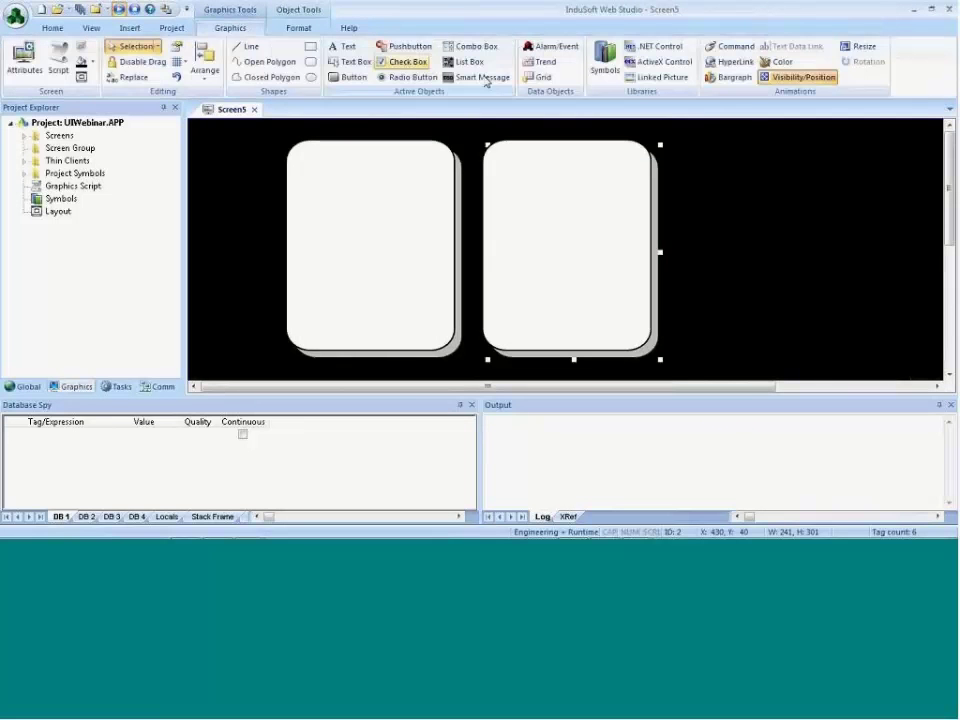
pyautogui.doubleClick(497, 251)
pyautogui.click(632, 144)
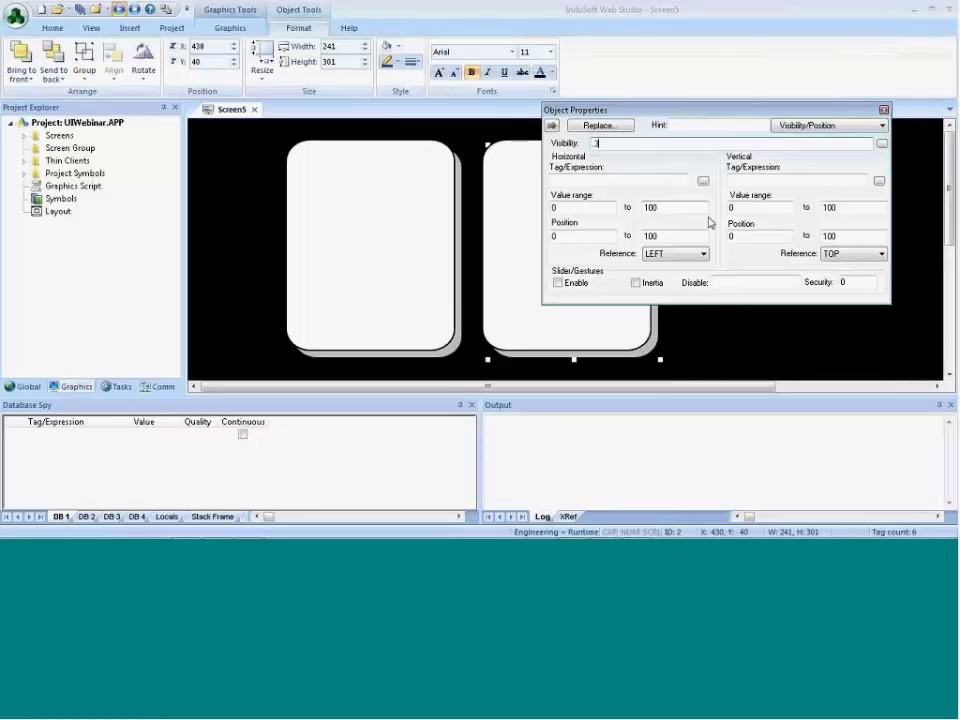
pyautogui.click(735, 347)
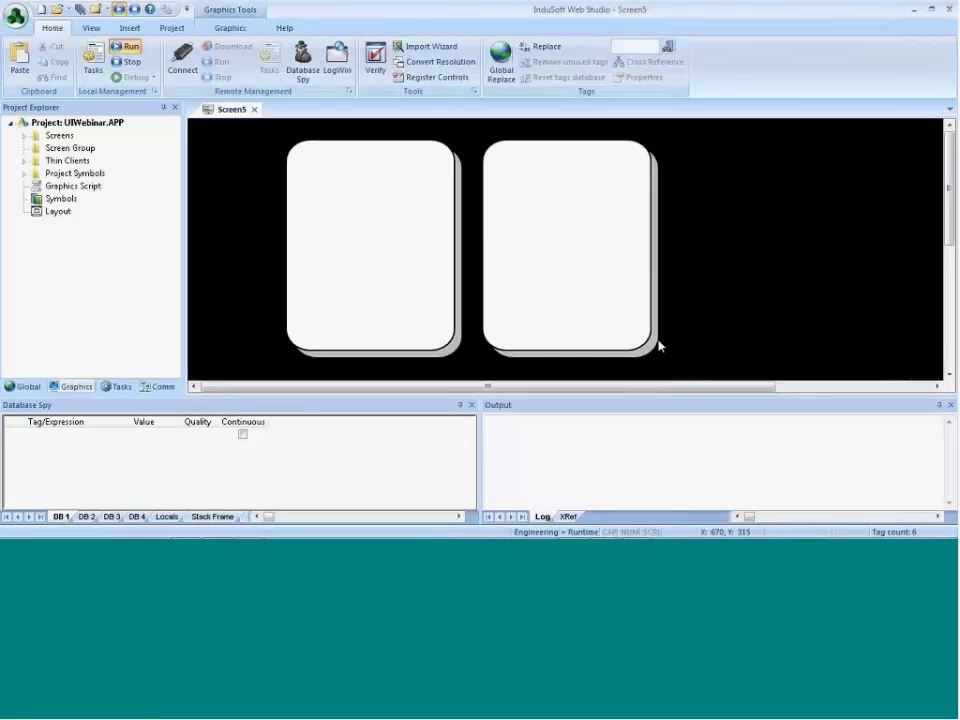
pyautogui.doubleClick(657, 346)
pyautogui.click(706, 335)
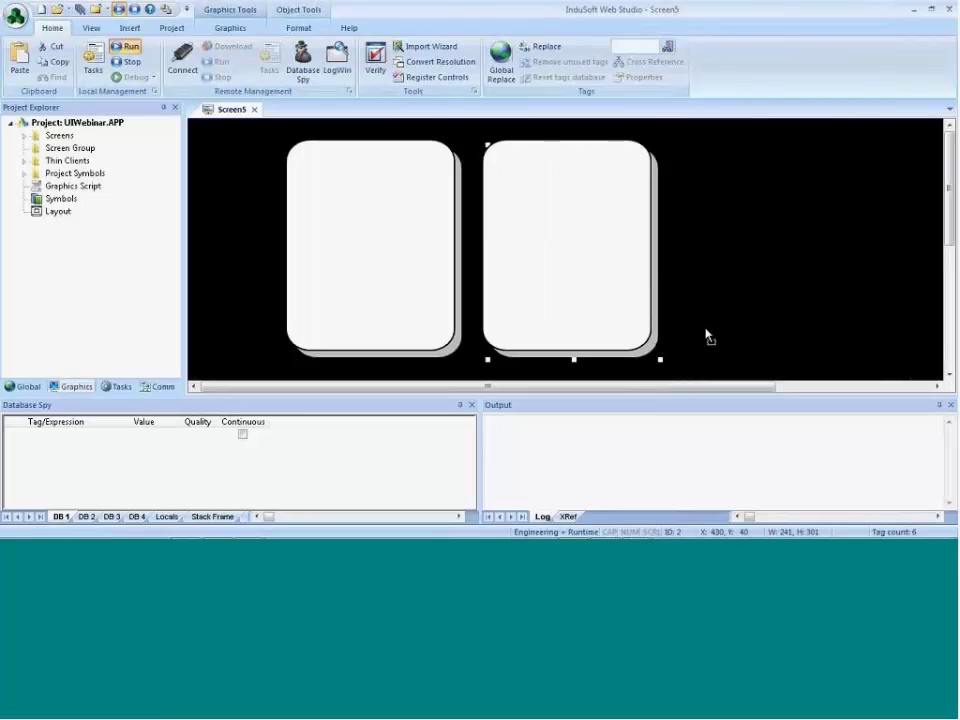
pyautogui.click(132, 50)
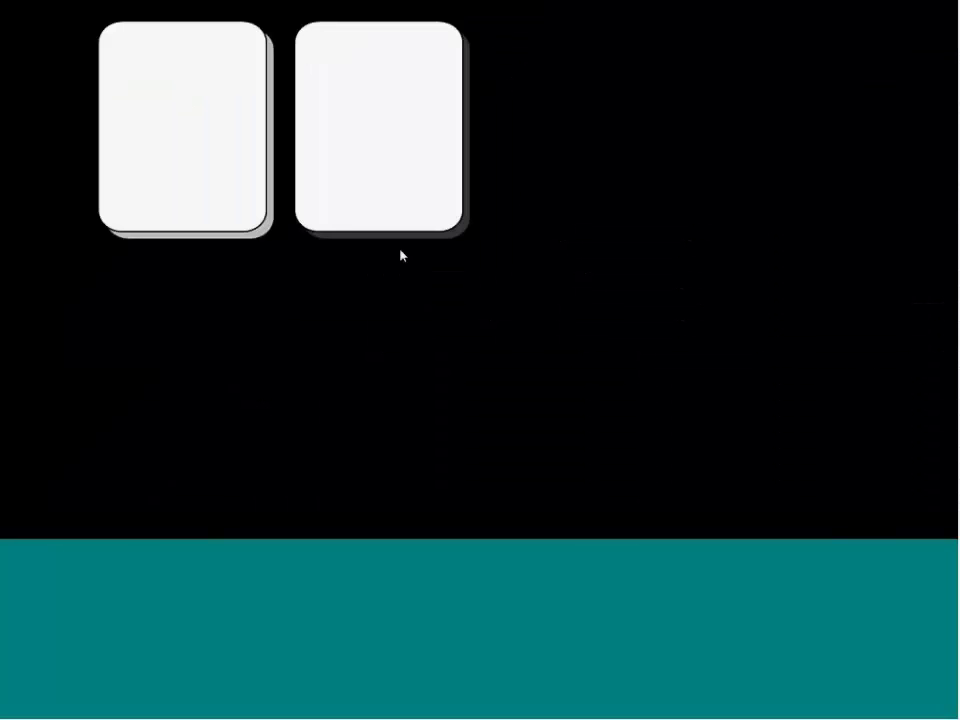
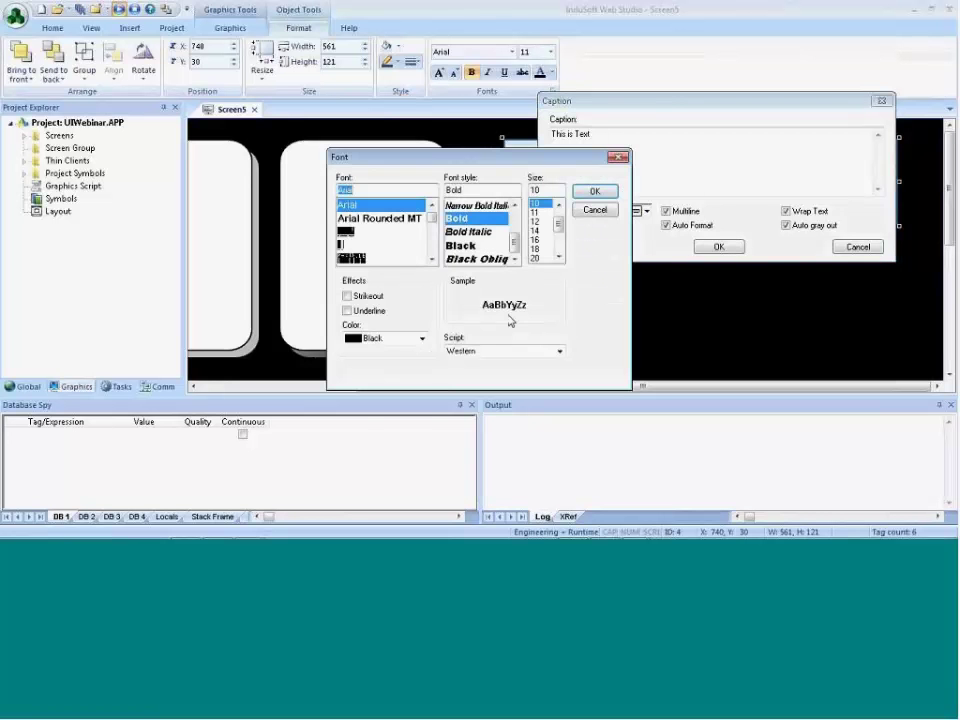
# Format the rectangle's caption "This is Text" in yellow Arial Bold, size 48
pyautogui.click(393, 339)
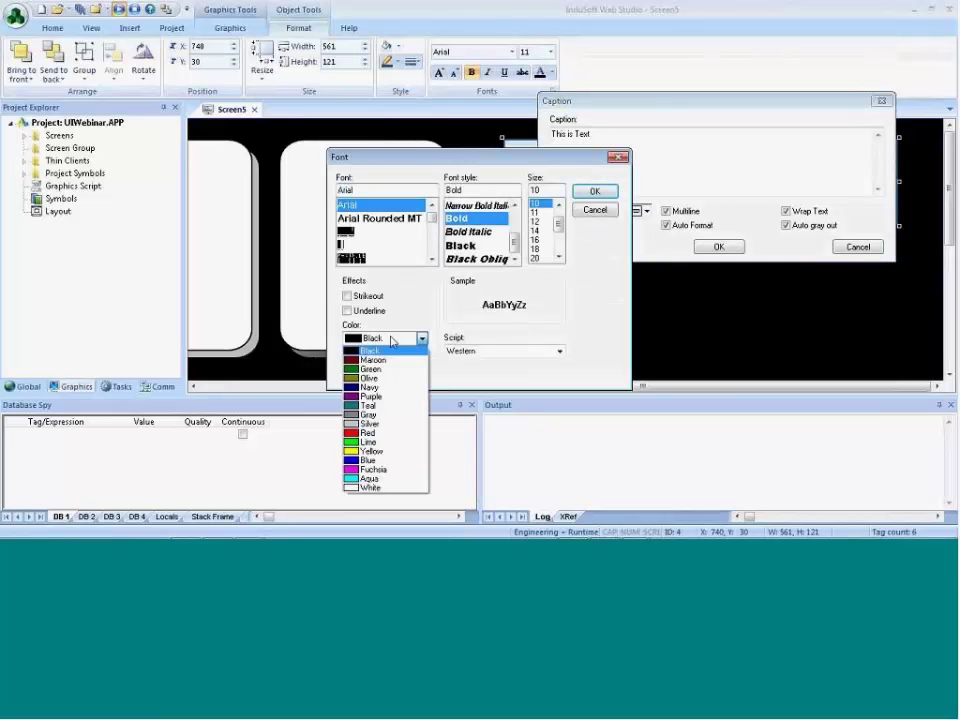
pyautogui.click(380, 453)
pyautogui.click(537, 258)
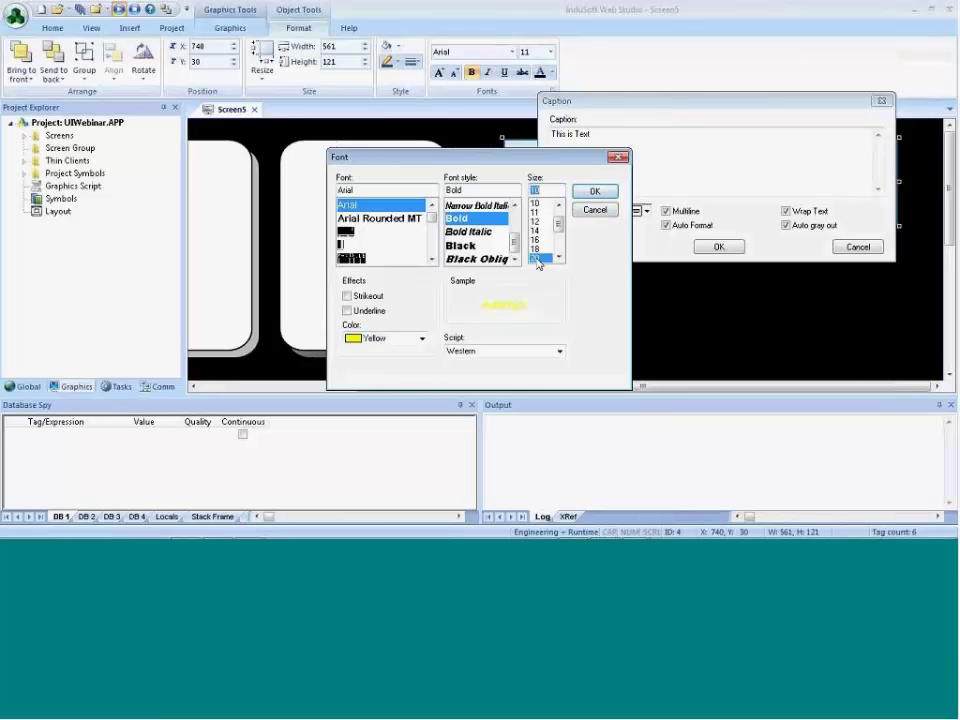
pyautogui.click(559, 258)
pyautogui.click(559, 258)
pyautogui.click(541, 250)
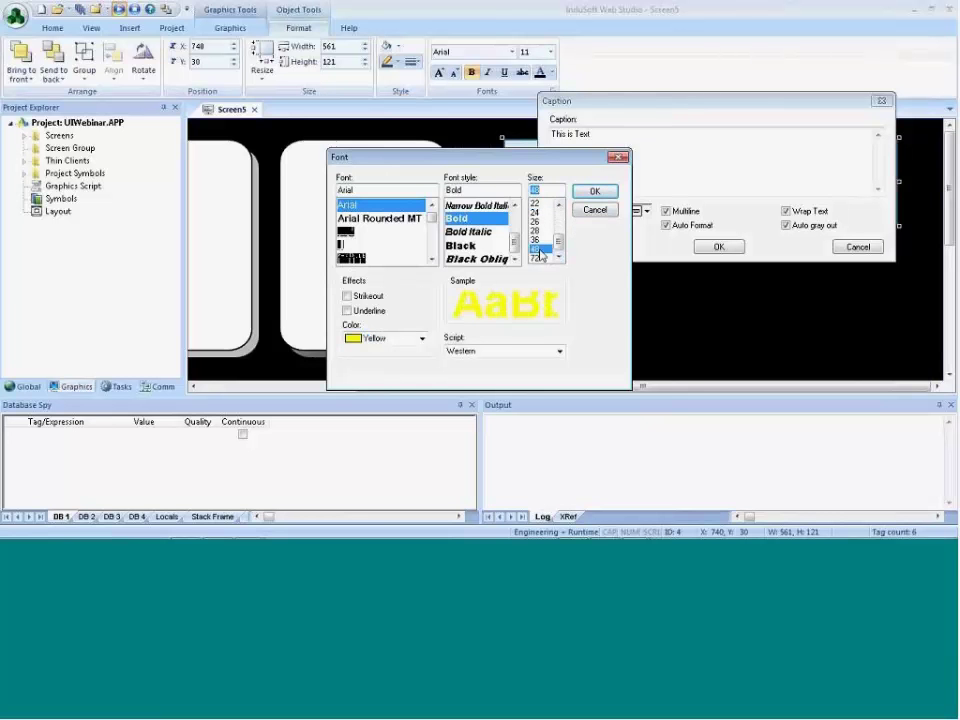
pyautogui.click(591, 190)
pyautogui.click(710, 248)
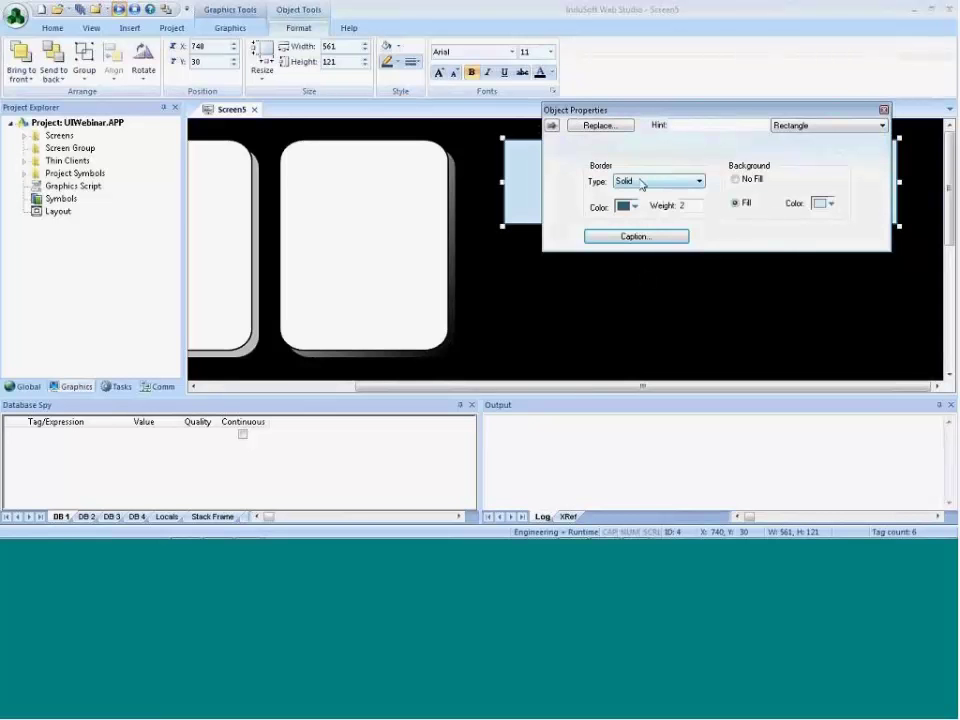
# Remove the caption rectangle's border and fill, and move it to X 700, Y 70
pyautogui.click(641, 184)
pyautogui.click(630, 199)
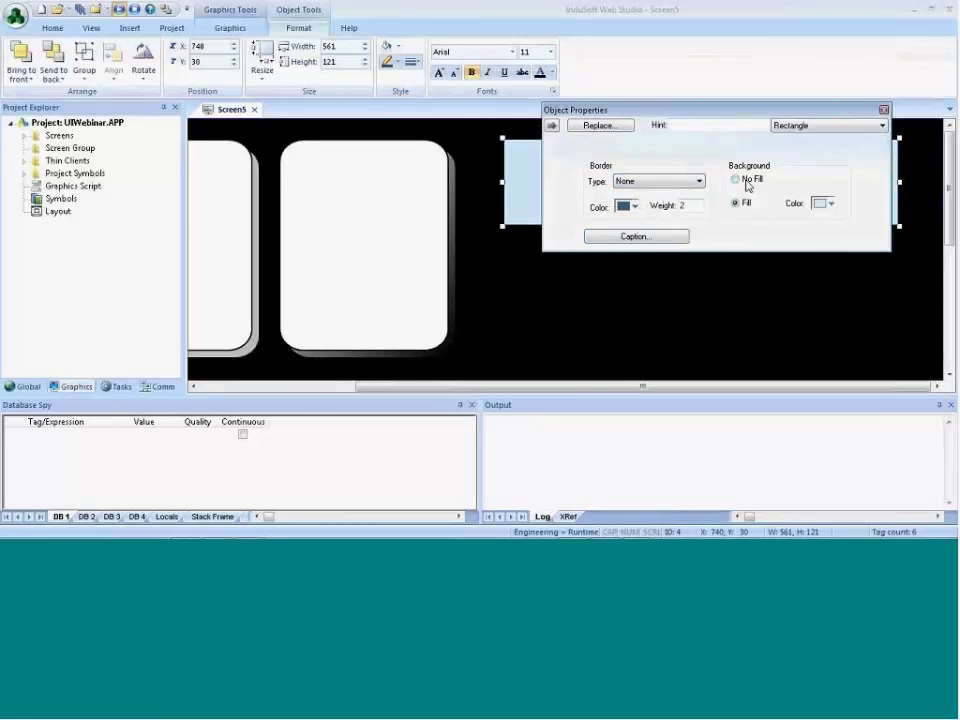
pyautogui.click(748, 180)
pyautogui.click(731, 300)
pyautogui.moveTo(662, 188); pyautogui.dragTo(645, 220)
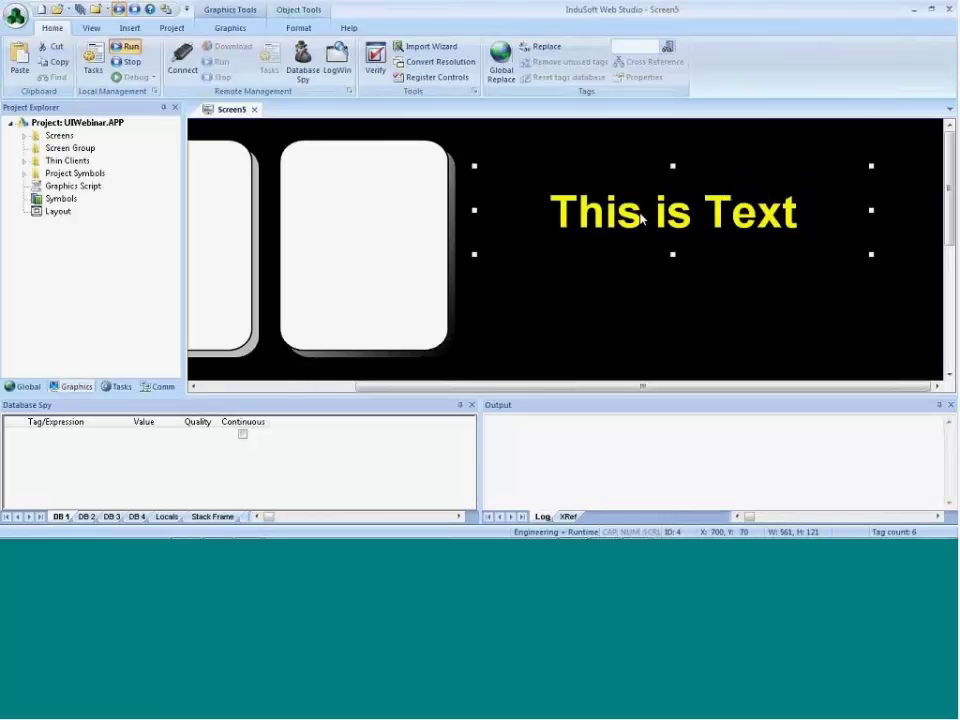
pyautogui.click(611, 318)
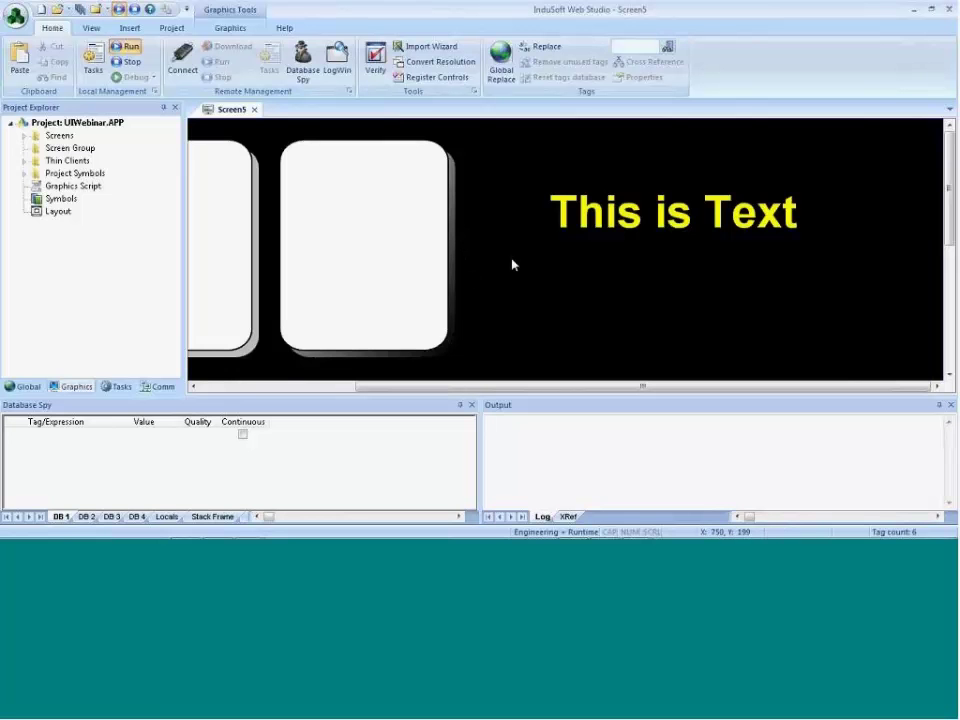
pyautogui.scroll(-3, 535, 300)
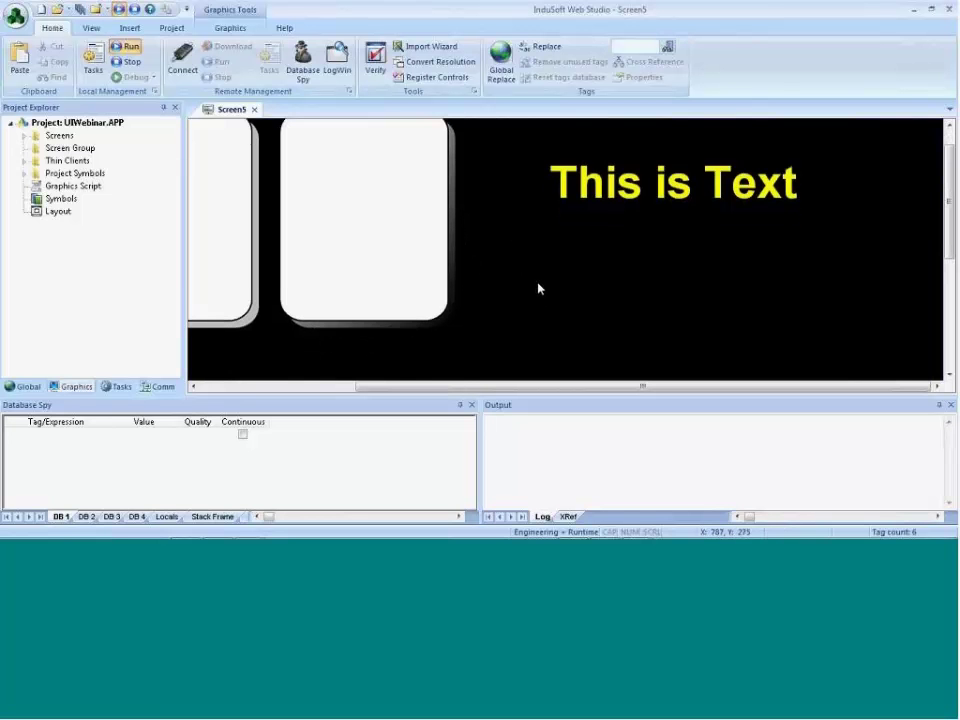
pyautogui.scroll(3, 535, 286)
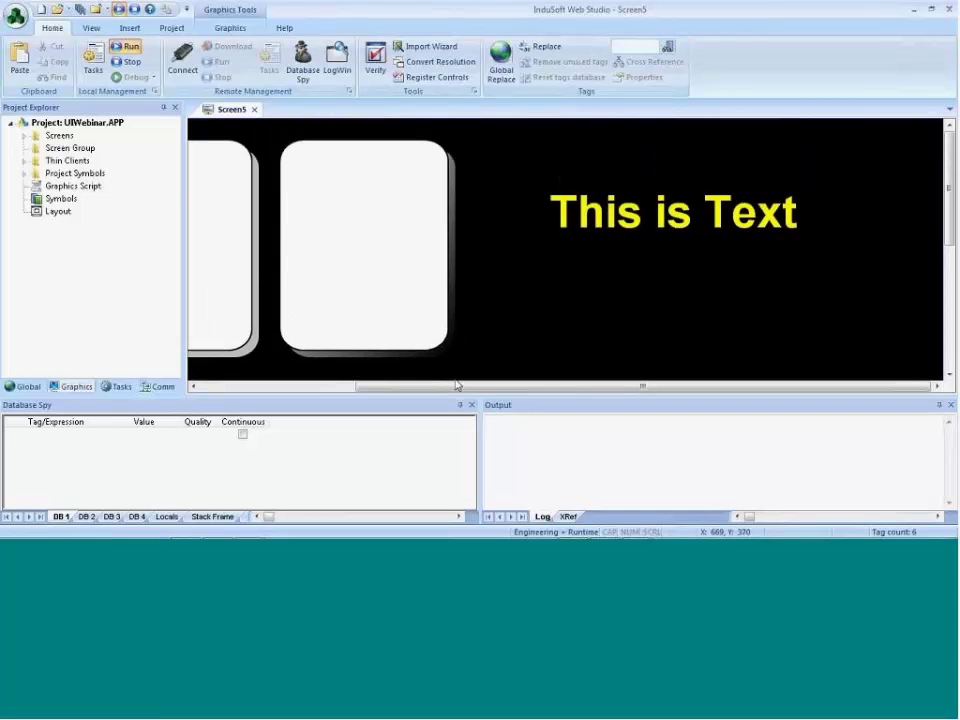
pyautogui.hscroll(-5, 261, 258)
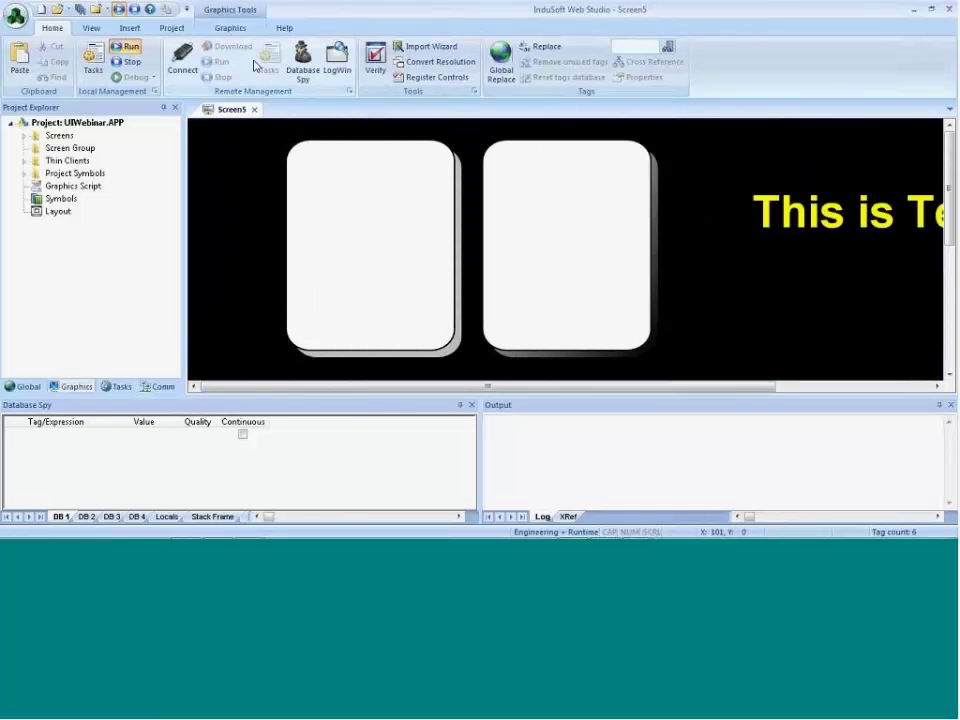
pyautogui.rightClick(240, 232)
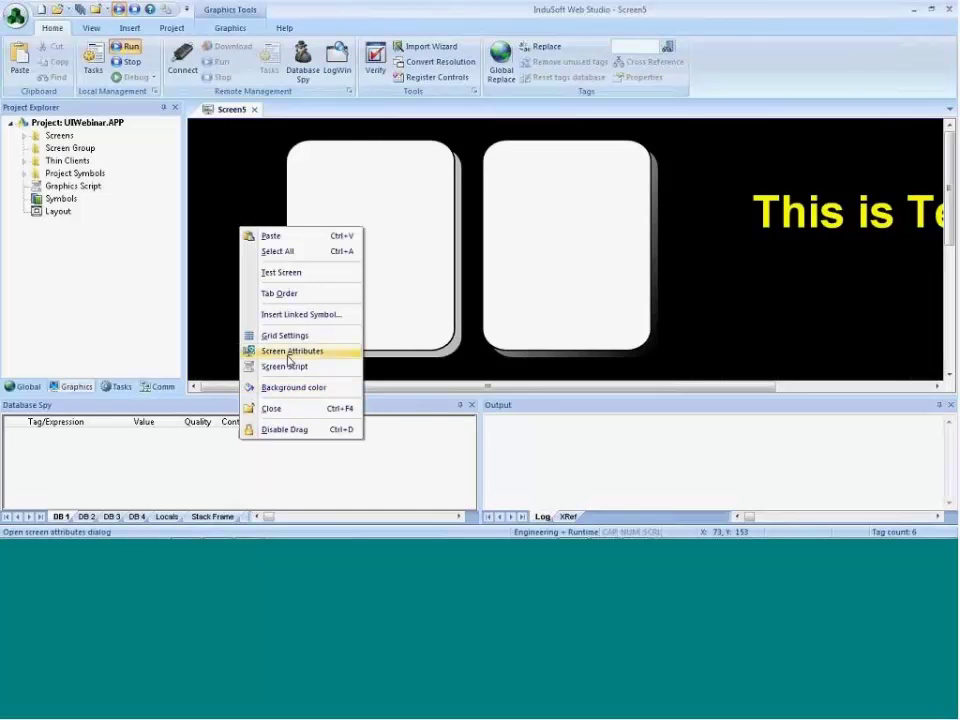
pyautogui.click(240, 176)
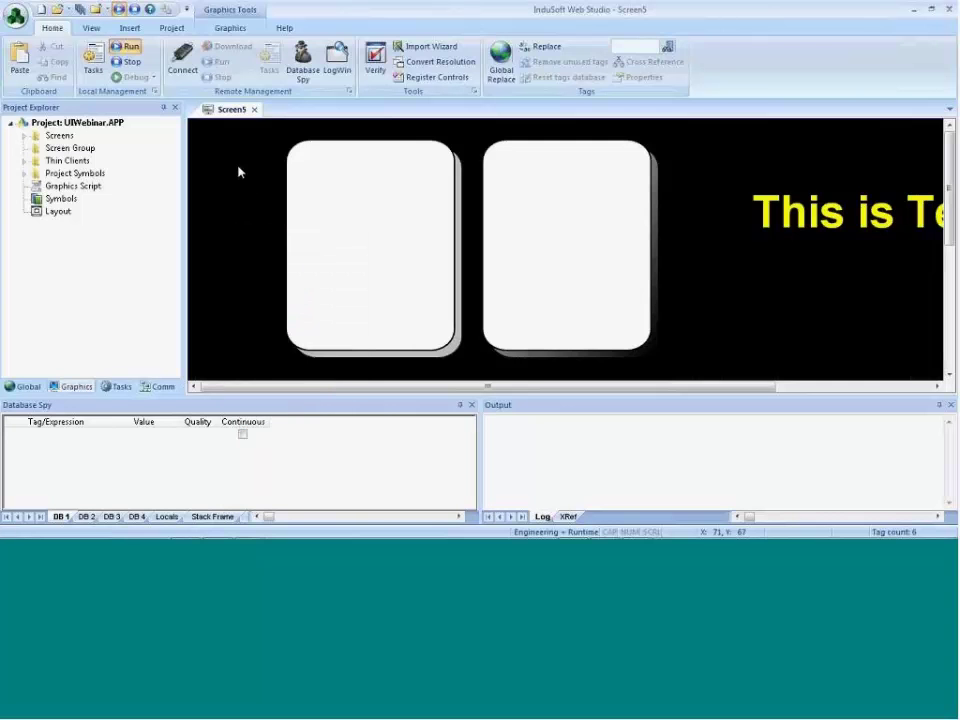
# Draw a rectangle from X 30, Y 10 across the screen and enlarge it to about 1321 by 526, covering both panels and the text
pyautogui.click(230, 28)
pyautogui.click(310, 46)
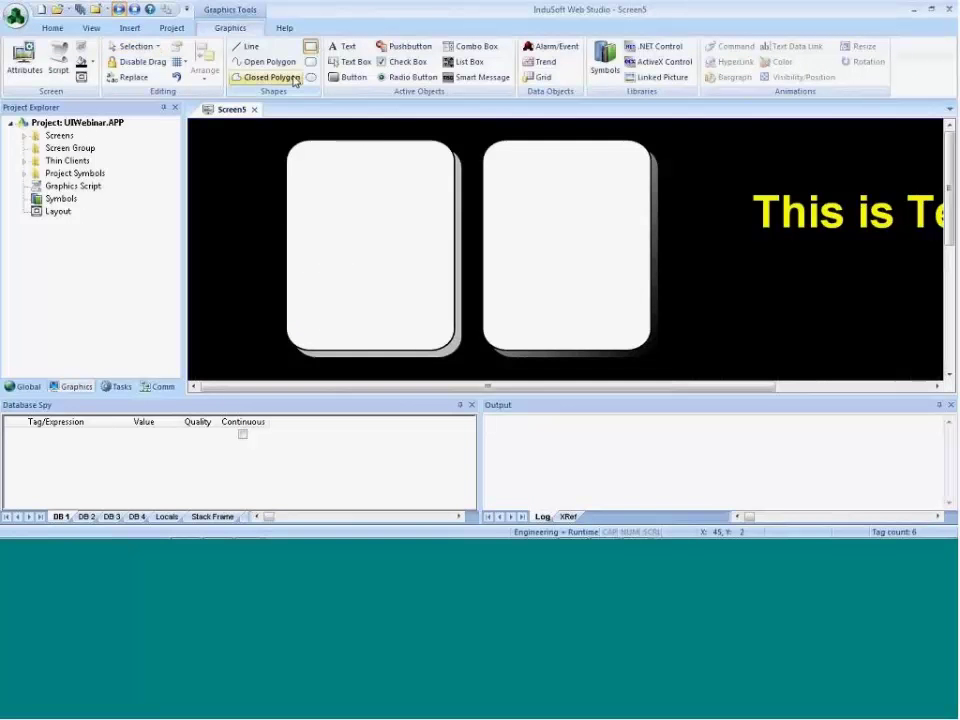
pyautogui.moveTo(208, 126); pyautogui.dragTo(826, 370)
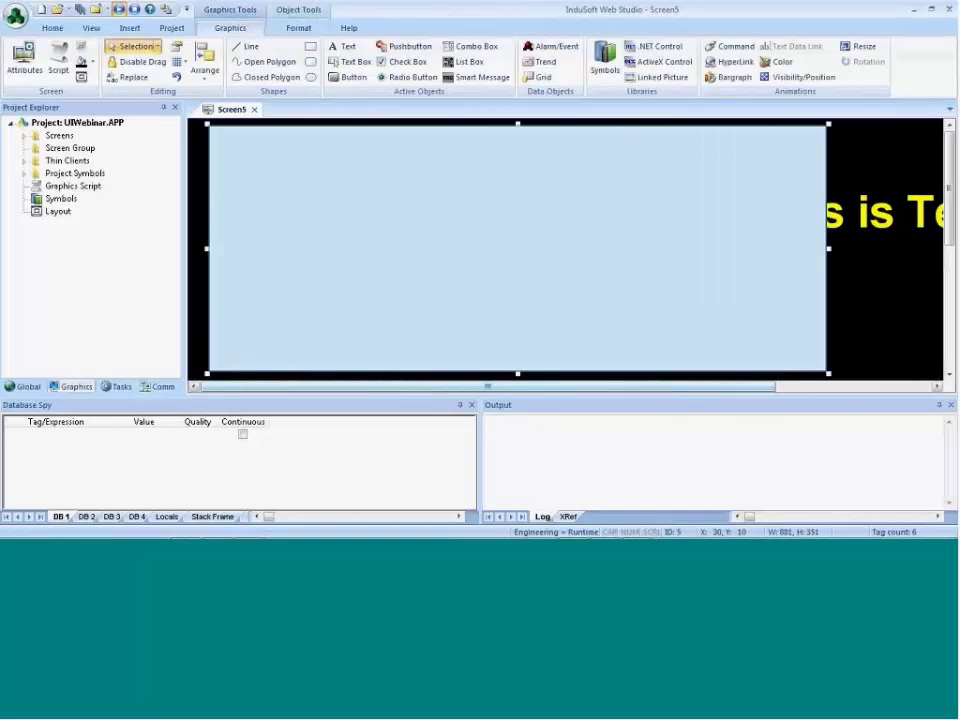
pyautogui.hscroll(3, 777, 333)
pyautogui.scroll(-3, 777, 333)
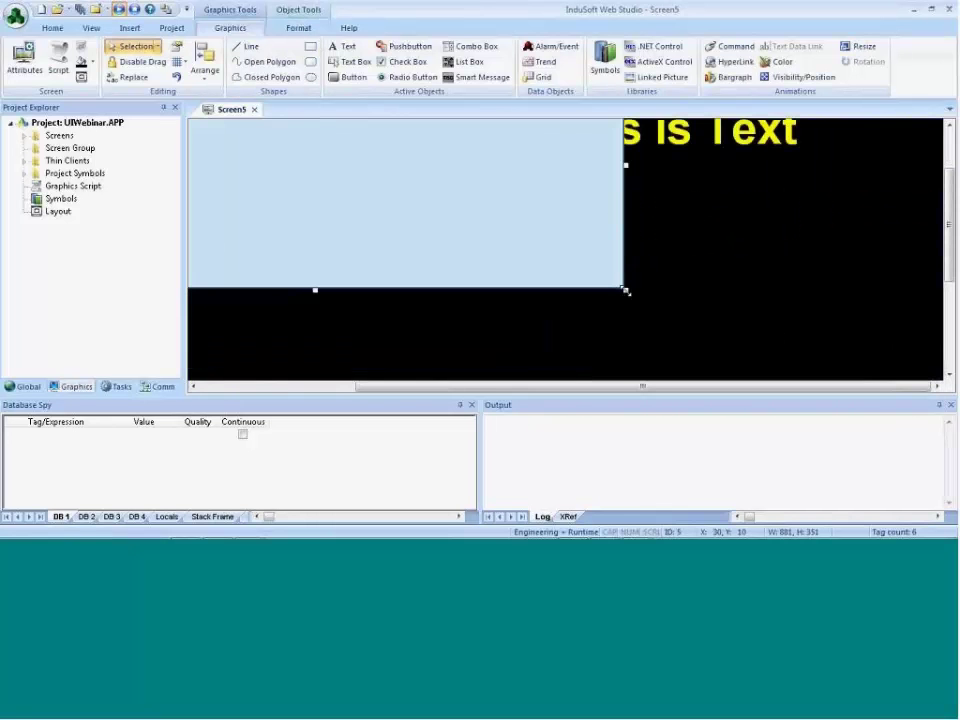
pyautogui.moveTo(628, 291); pyautogui.dragTo(936, 340)
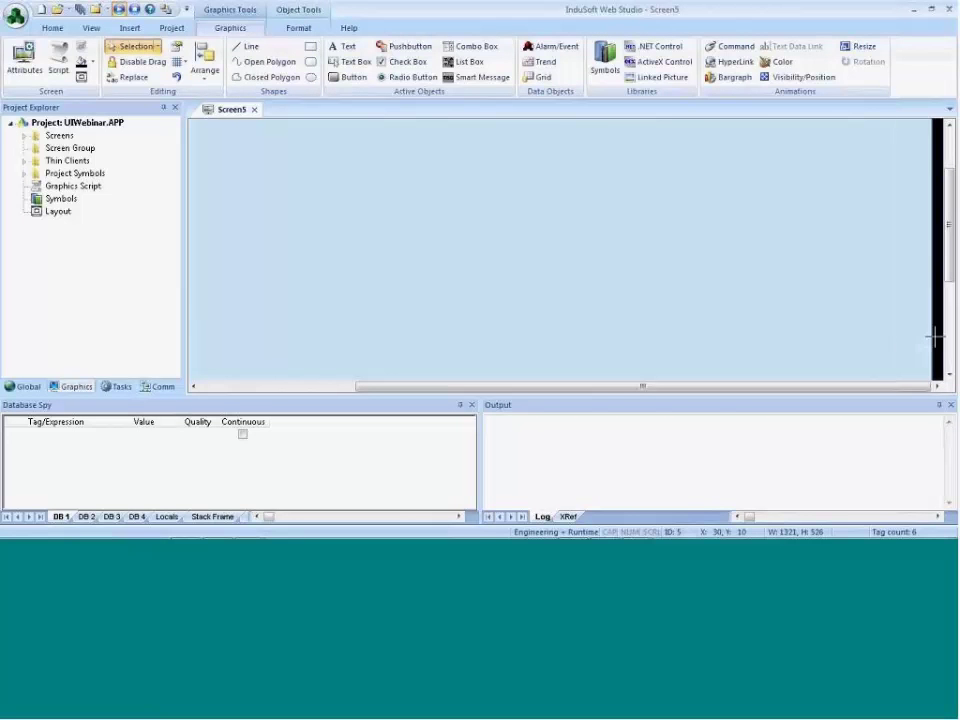
# Send the large light-blue rectangle to the back, behind the panels and their shadows
pyautogui.doubleClick(744, 300)
pyautogui.rightClick(574, 308)
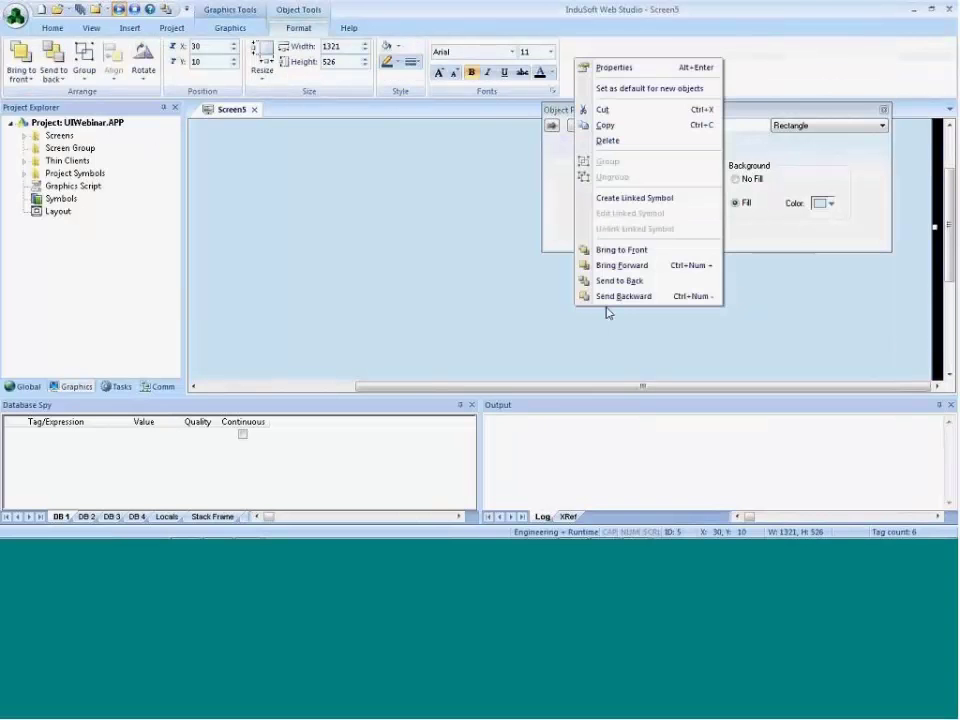
pyautogui.click(558, 328)
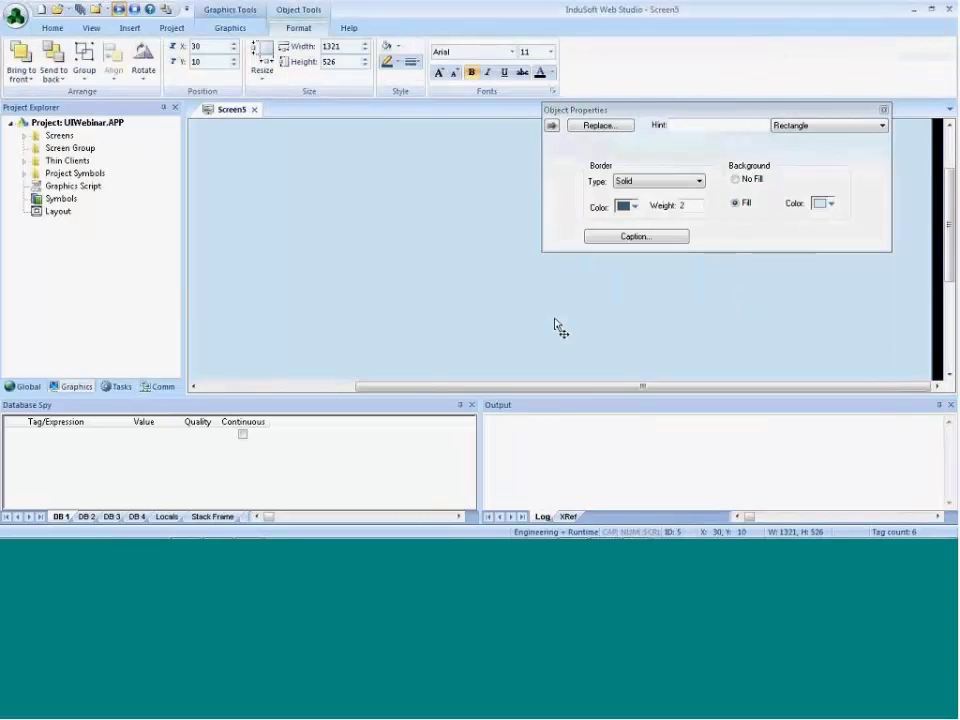
pyautogui.click(166, 10)
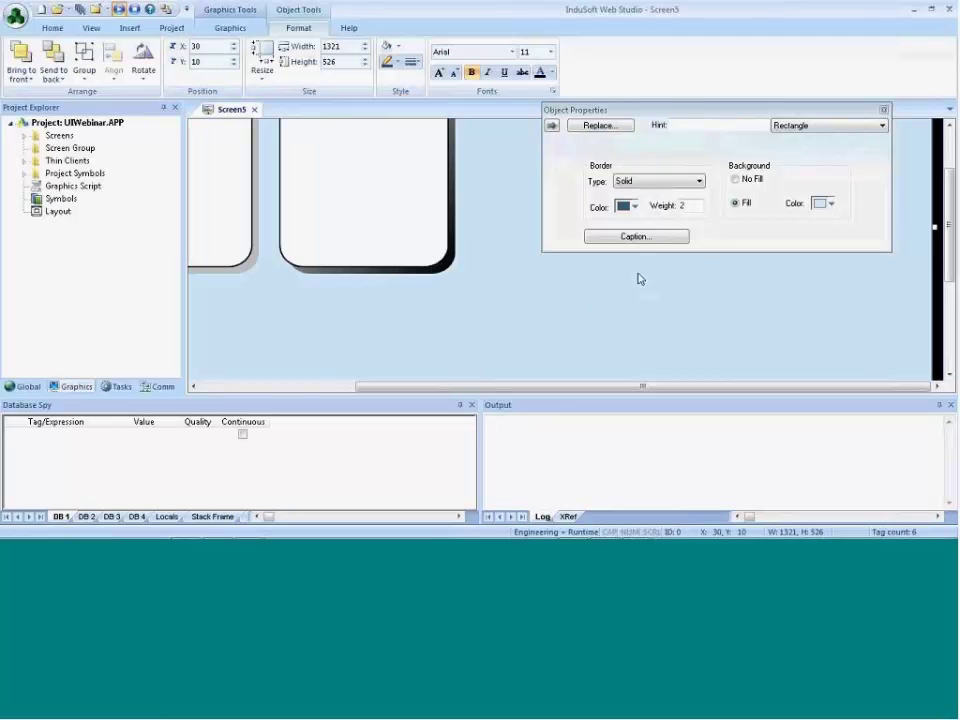
# Add a Color animation to the large background rectangle, typed By Color, with the expression RGBColor(Red, Green, Blue)
pyautogui.click(230, 28)
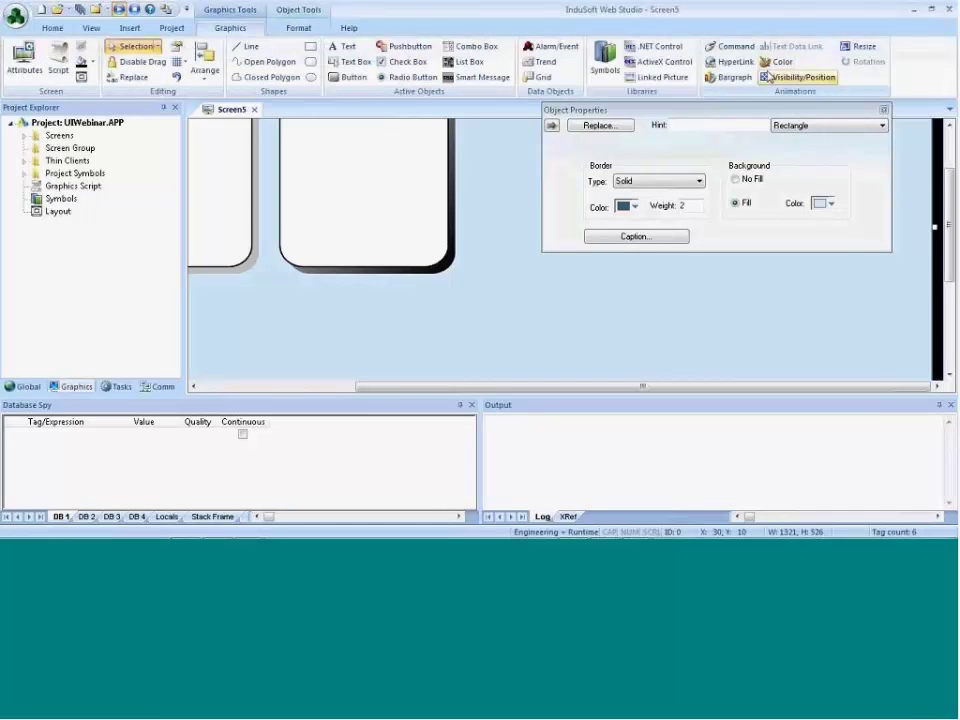
pyautogui.click(781, 64)
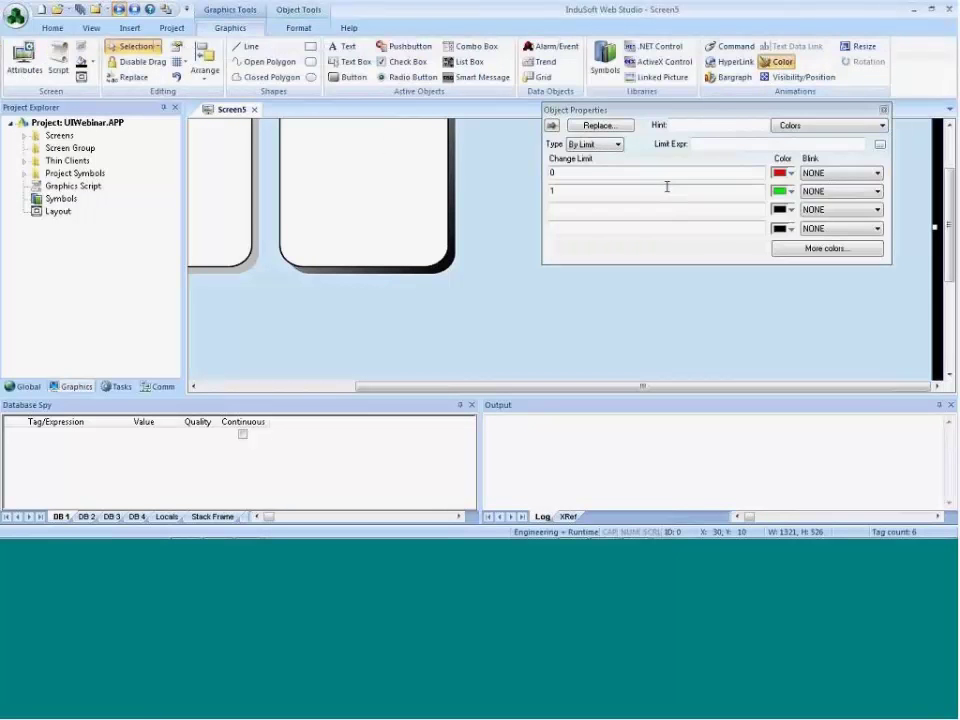
pyautogui.moveTo(636, 115); pyautogui.dragTo(591, 148)
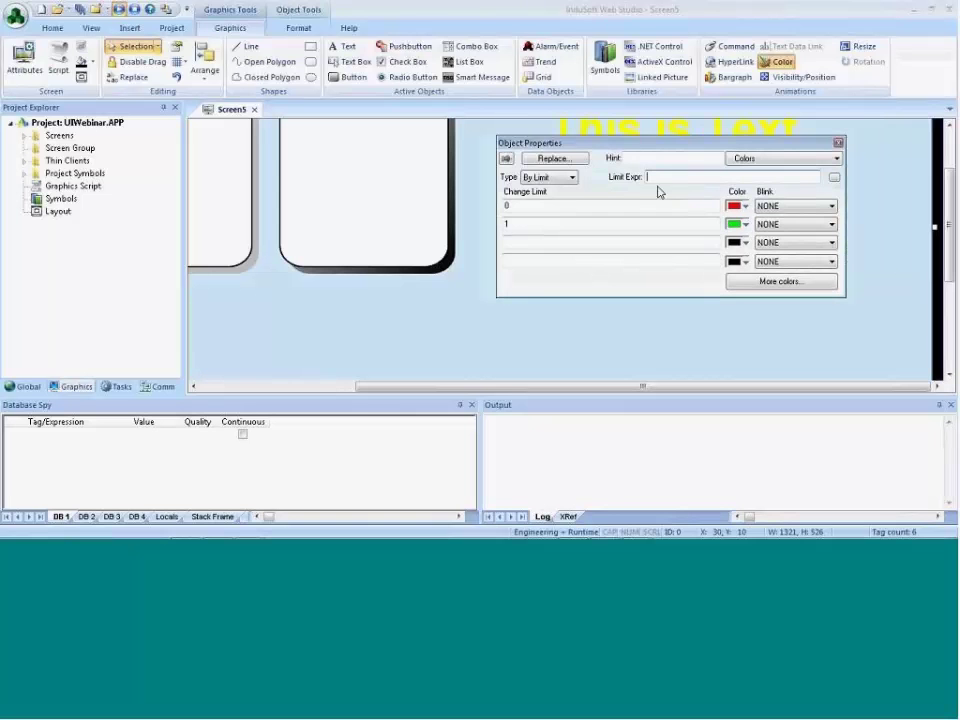
pyautogui.click(551, 178)
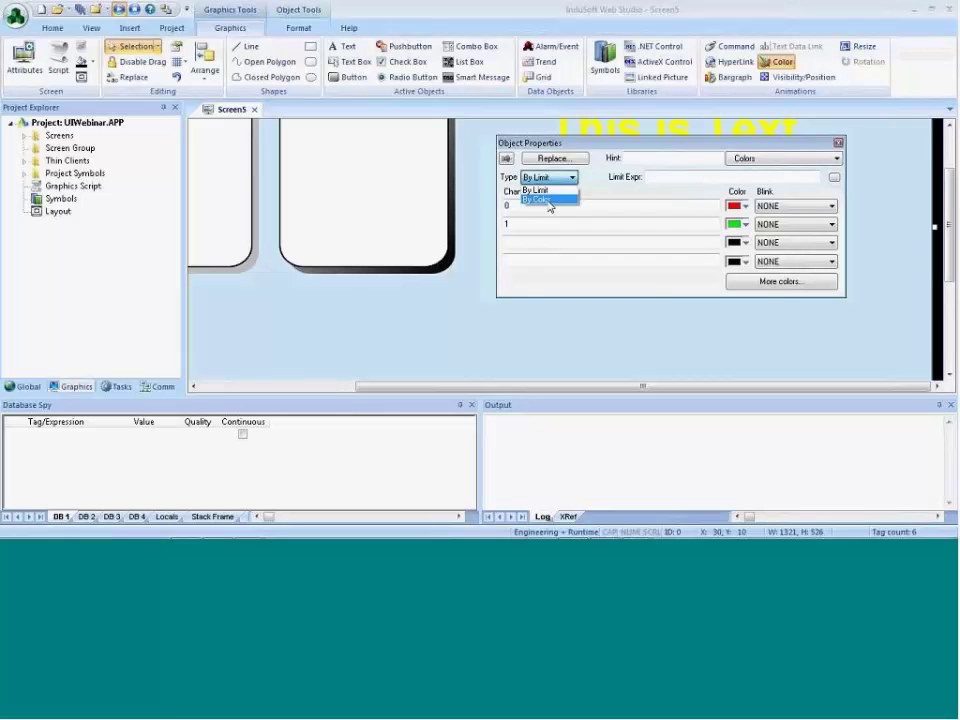
pyautogui.click(548, 200)
pyautogui.click(664, 178)
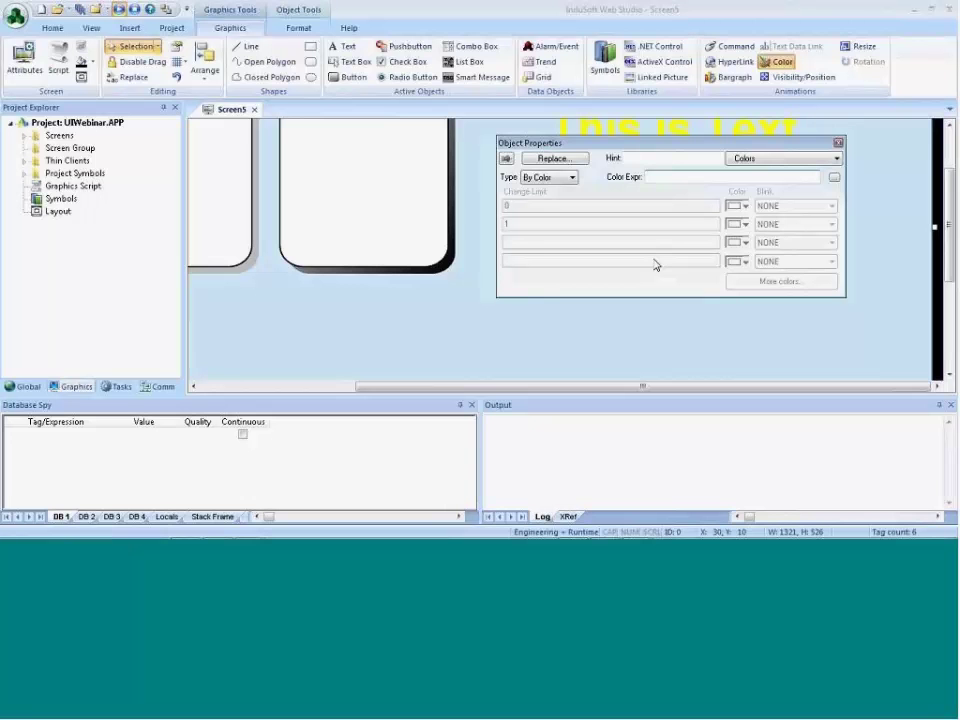
pyautogui.click(670, 178)
pyautogui.write('RGBColor(')
pyautogui.write('Red, Green, Blue)')
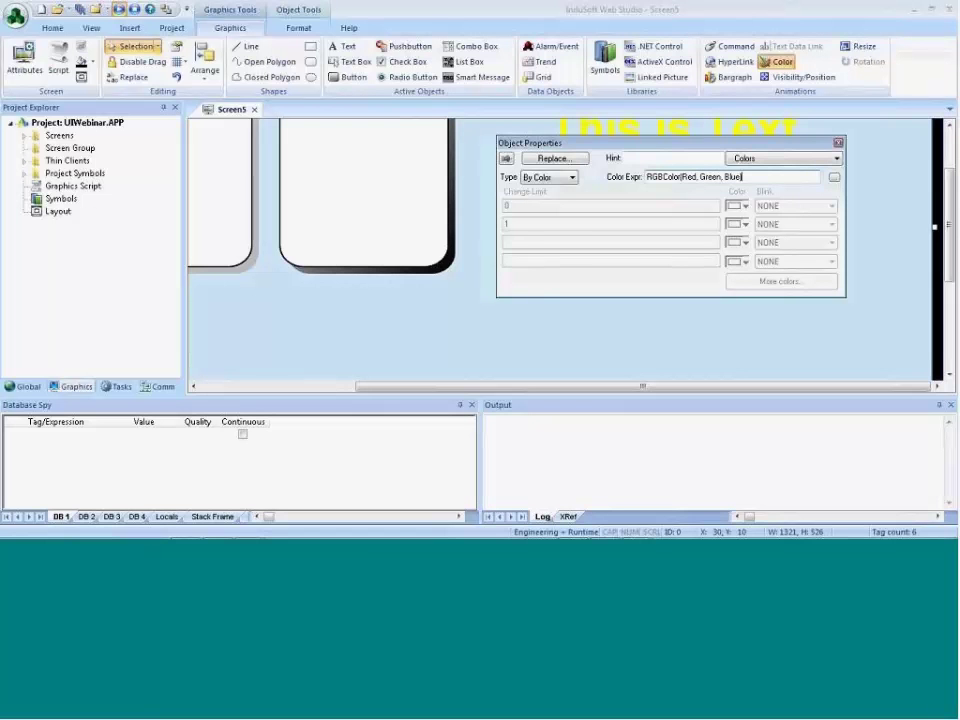
# Create the missing tags Red, Green and Blue as integers with server scope
pyautogui.press('Return')
pyautogui.press('Return')
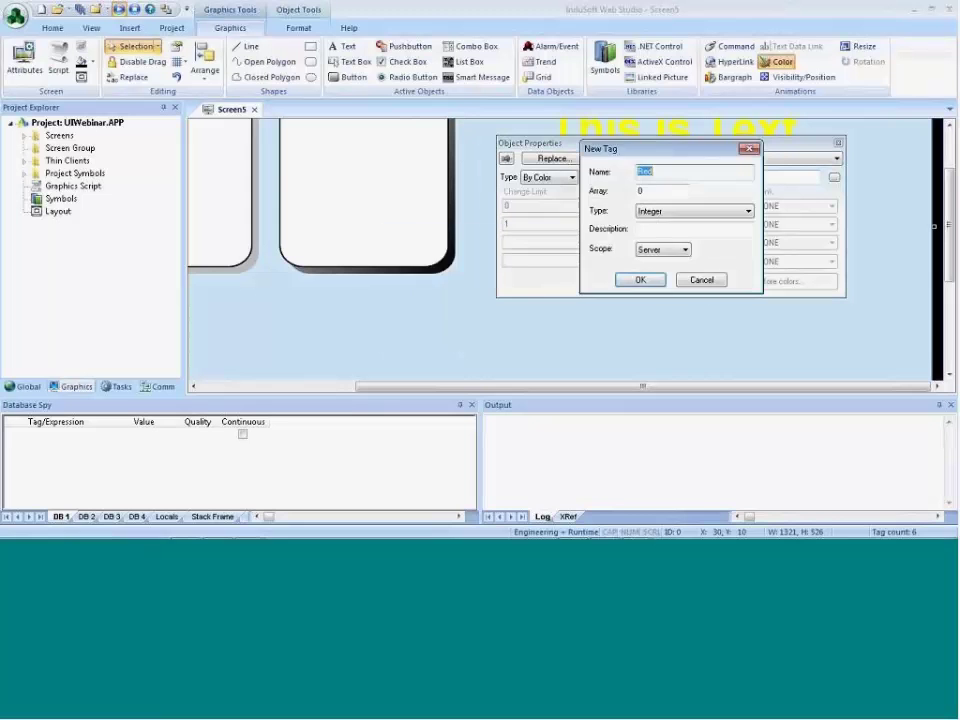
pyautogui.press('Return')
pyautogui.press('Return')
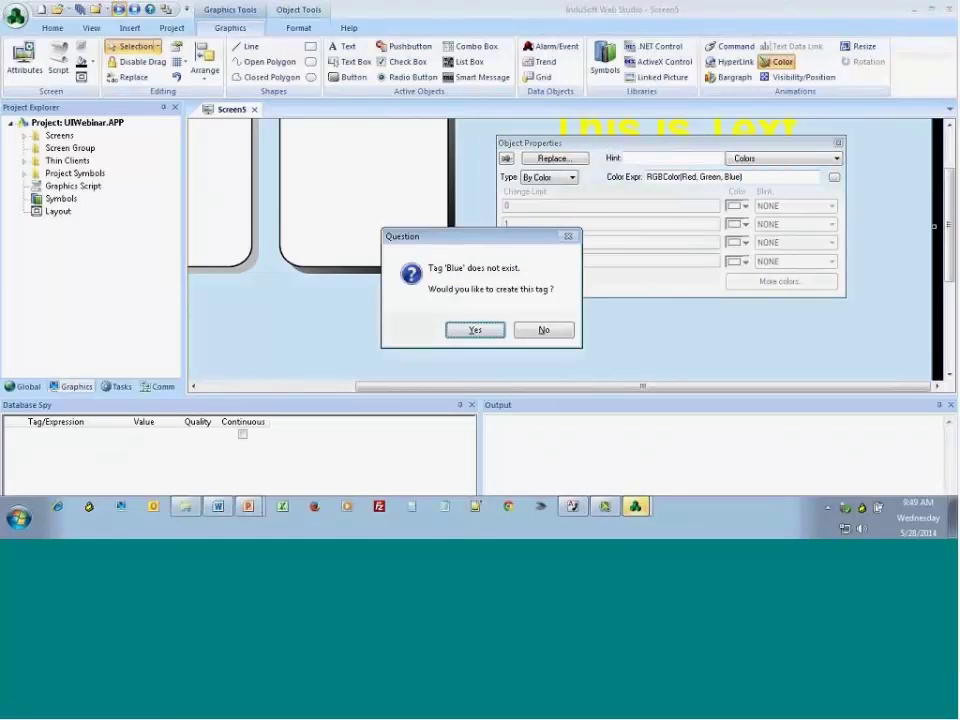
pyautogui.press('Return')
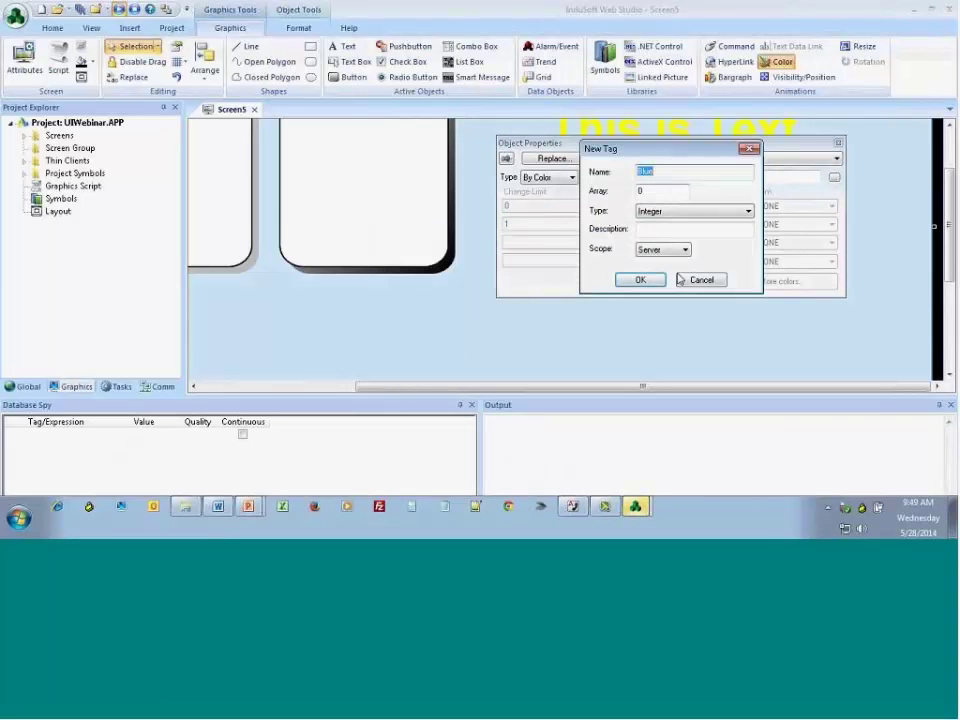
pyautogui.click(640, 280)
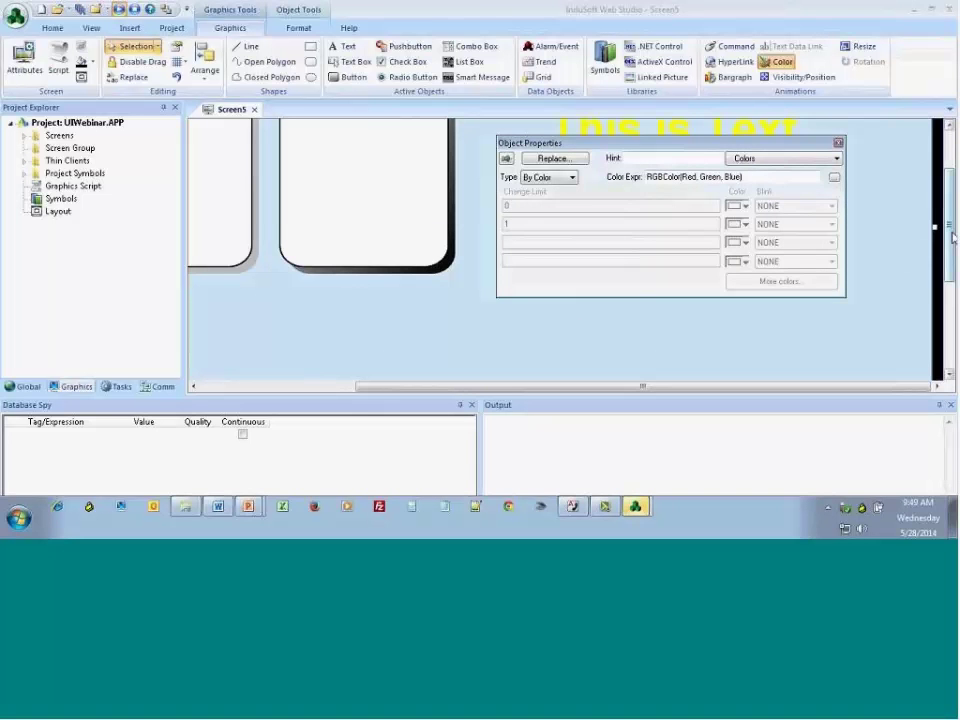
# Place the slider01 symbol from the Sliders library below the shadowed panels, at about X 750, Y 418
pyautogui.scroll(-2, 913, 254)
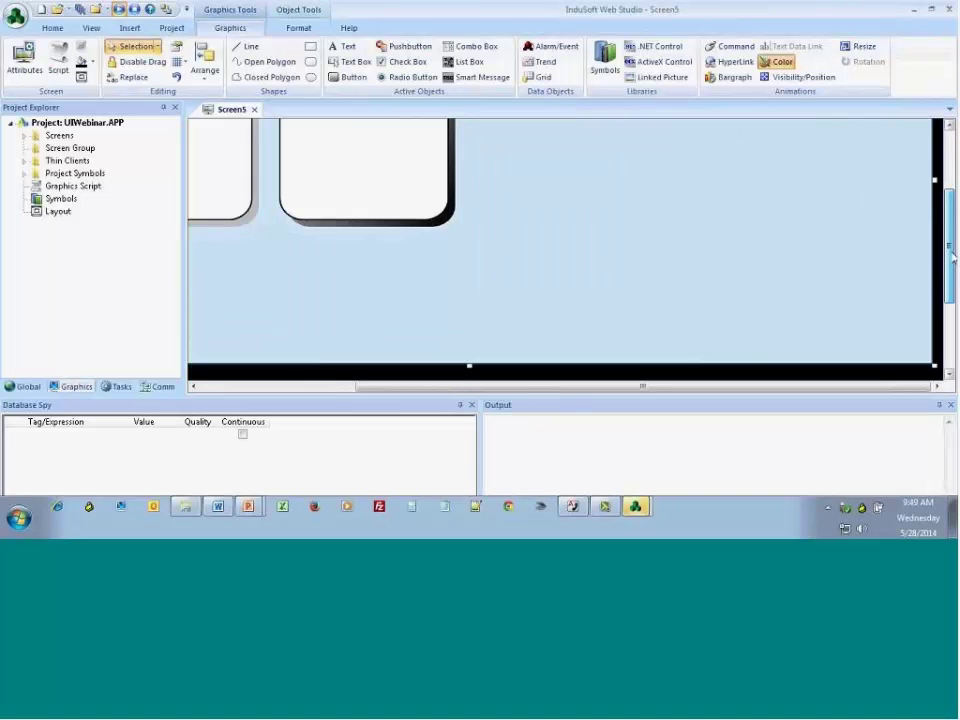
pyautogui.doubleClick(58, 198)
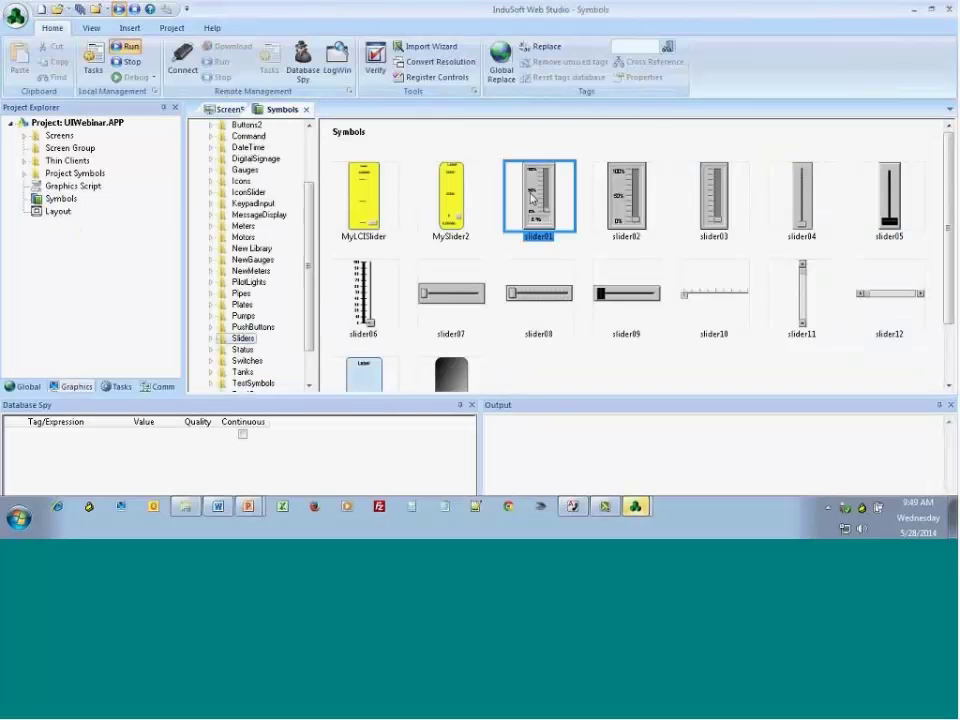
pyautogui.doubleClick(538, 195)
pyautogui.click(510, 286)
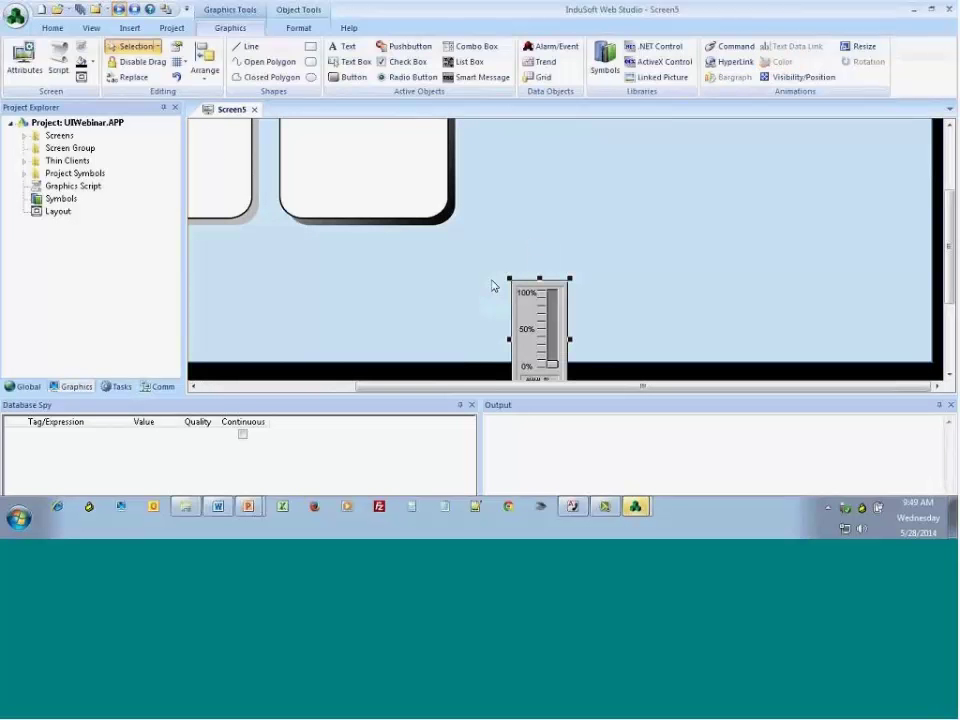
# Set the slider's Max to 255 and copy it twice alongside, at about X 860 and X 970, Y 420
pyautogui.scroll(-3, 520, 285)
pyautogui.doubleClick(543, 286)
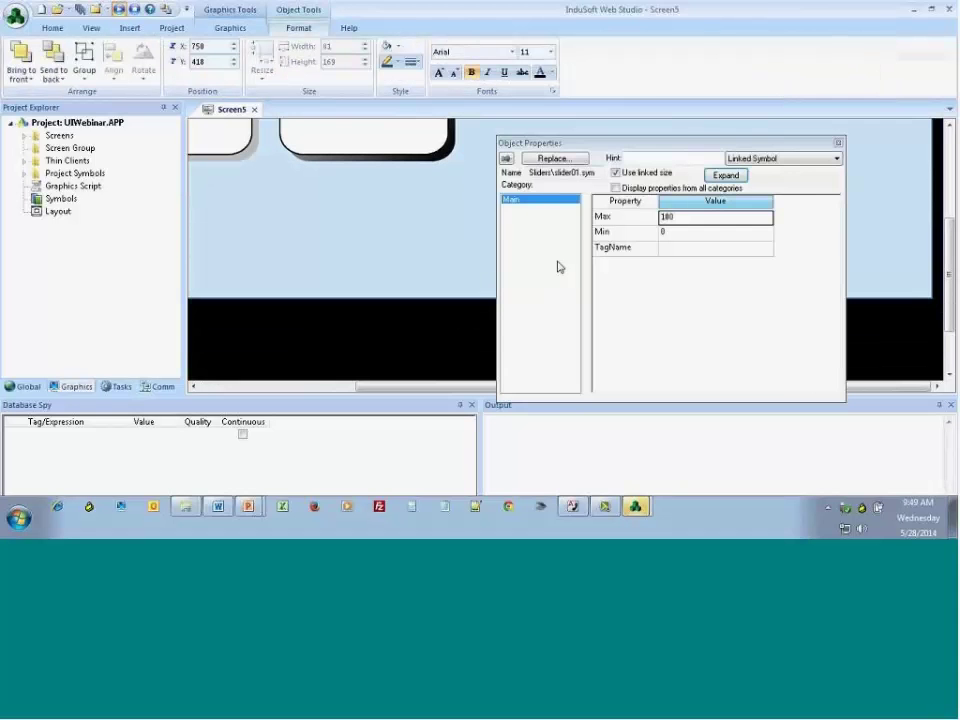
pyautogui.moveTo(606, 156); pyautogui.dragTo(518, 279)
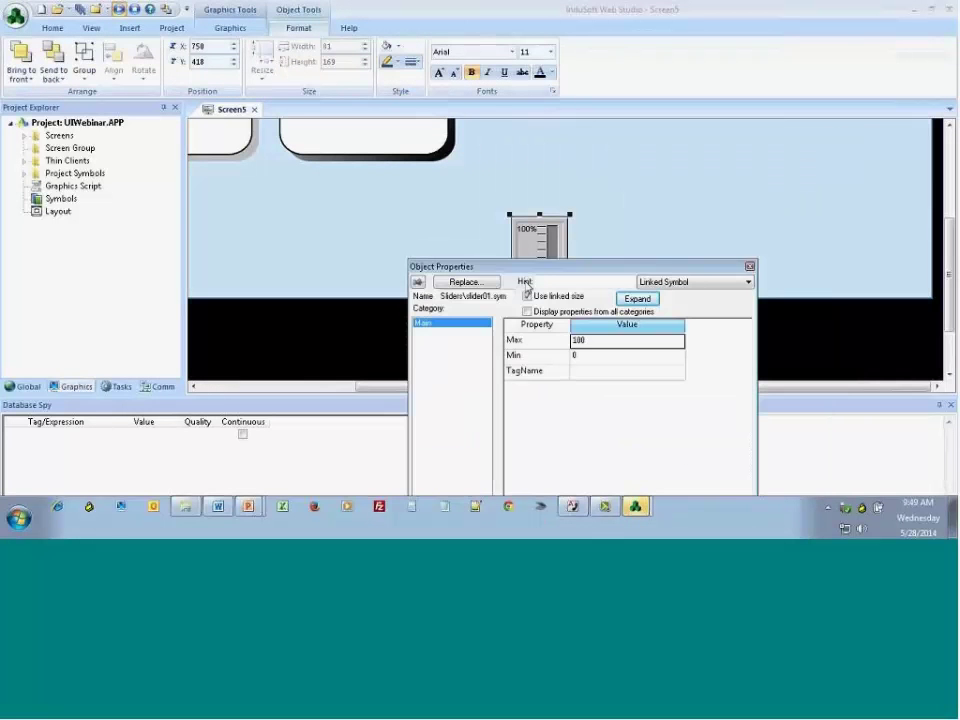
pyautogui.doubleClick(590, 347)
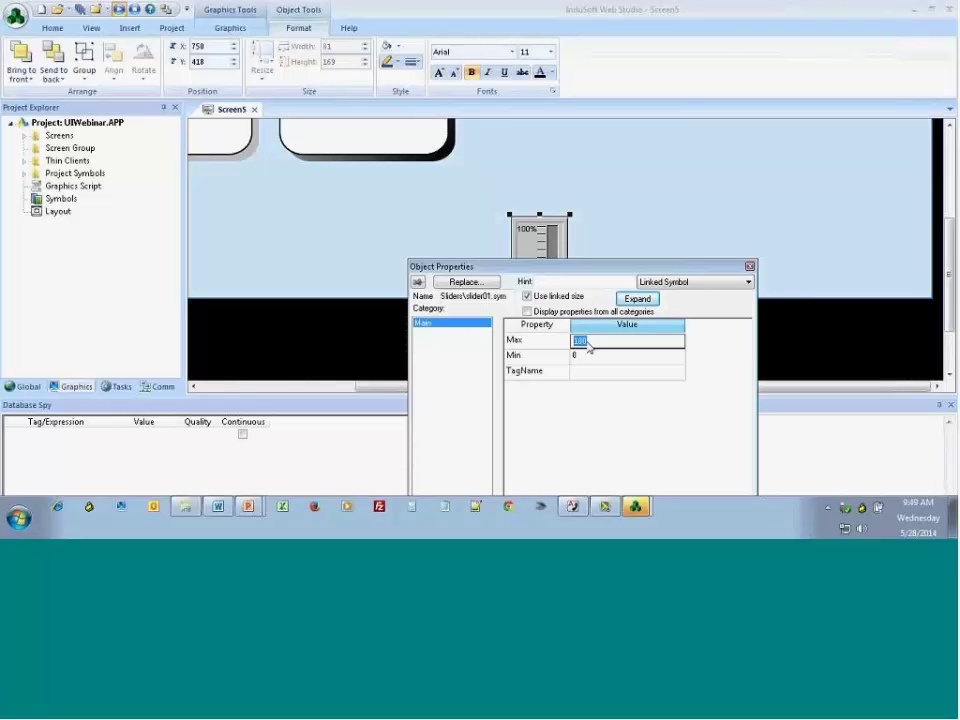
pyautogui.write('255')
pyautogui.click(599, 373)
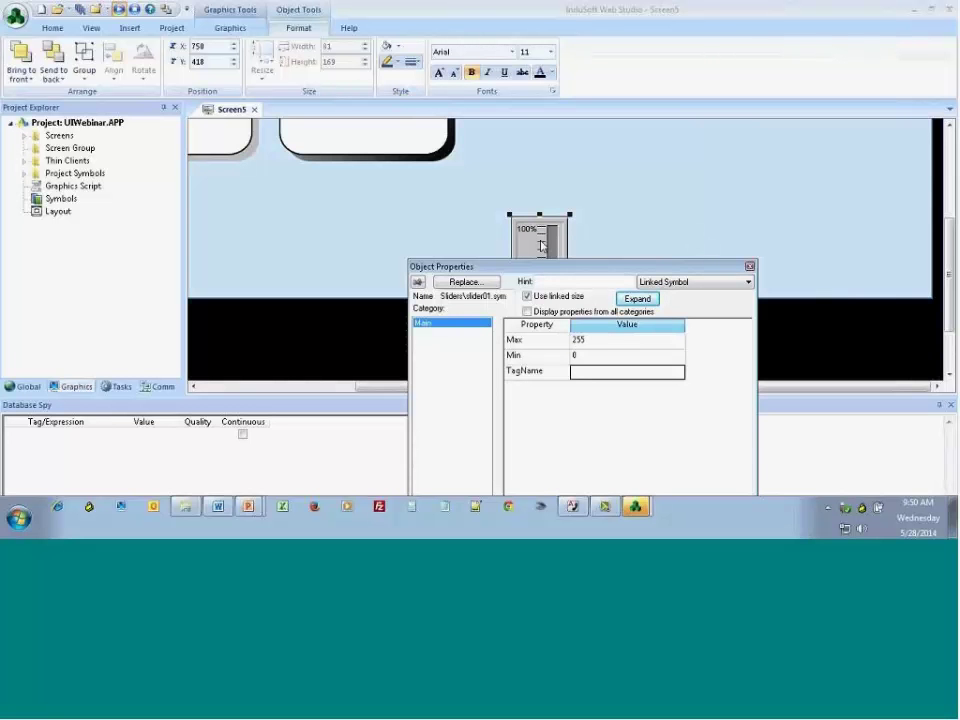
pyautogui.moveTo(541, 246); pyautogui.dragTo(621, 252)
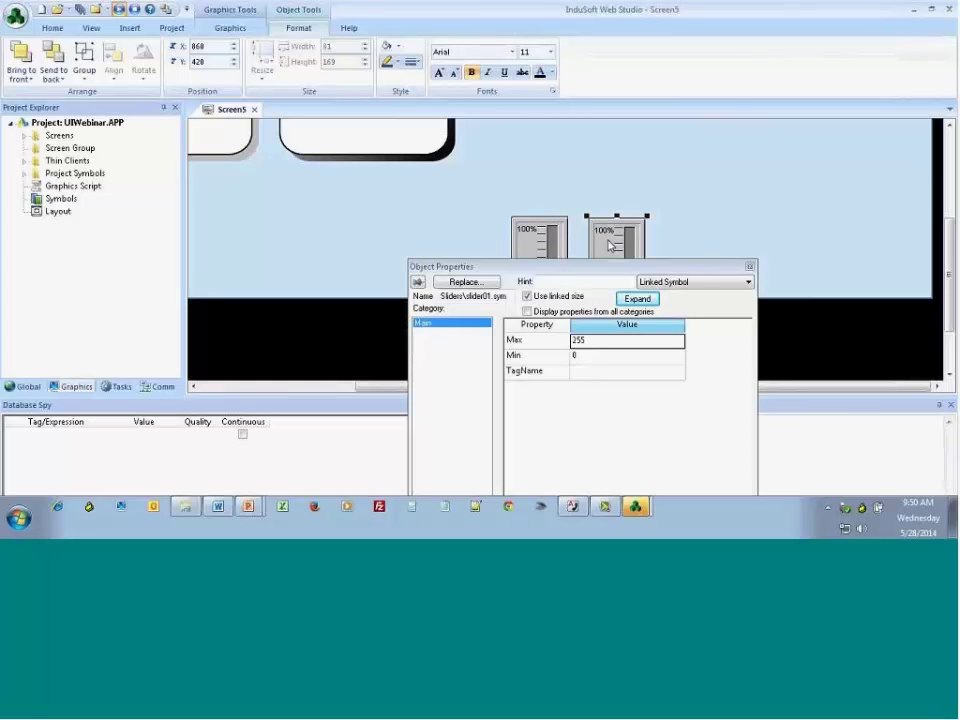
pyautogui.moveTo(611, 245); pyautogui.dragTo(690, 251)
# Assign the Red tag to the first slider's TagName property
pyautogui.press('Tab')
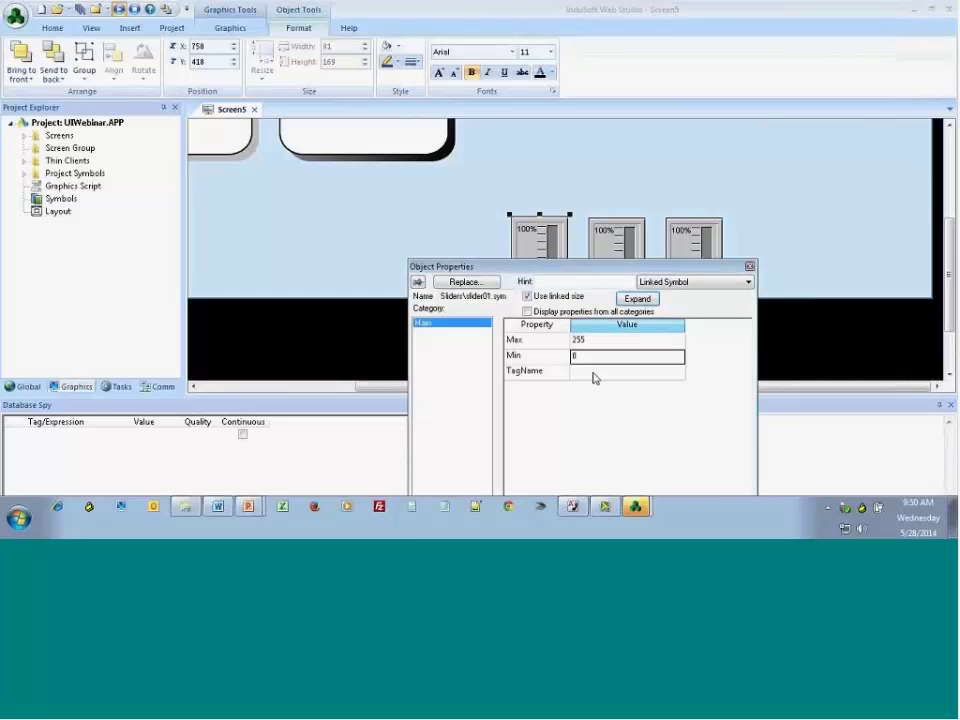
pyautogui.click(594, 377)
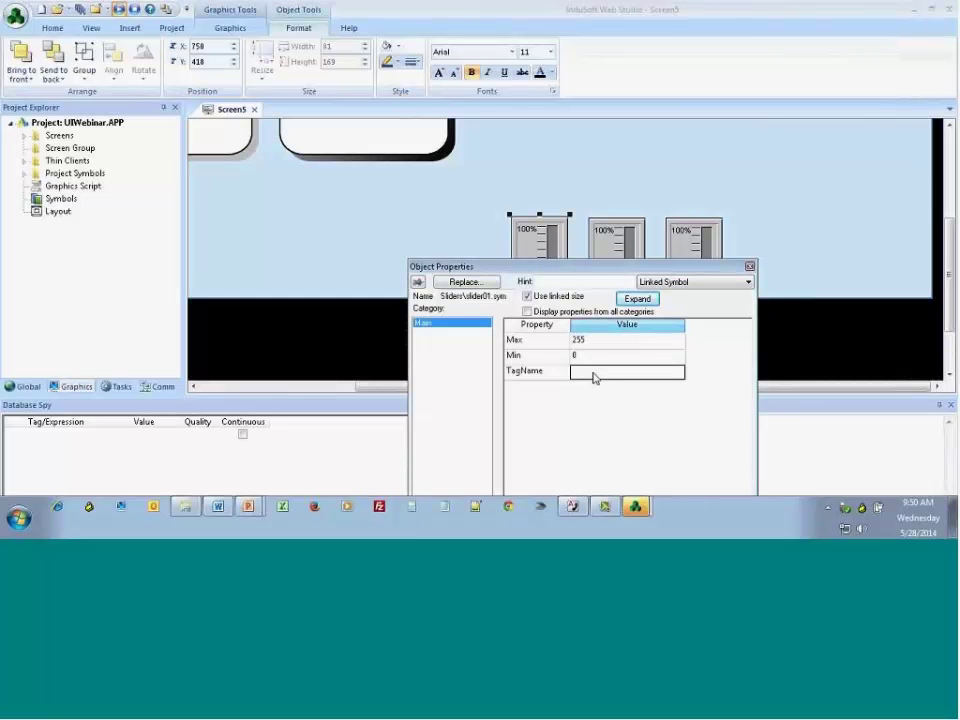
pyautogui.press('Up')
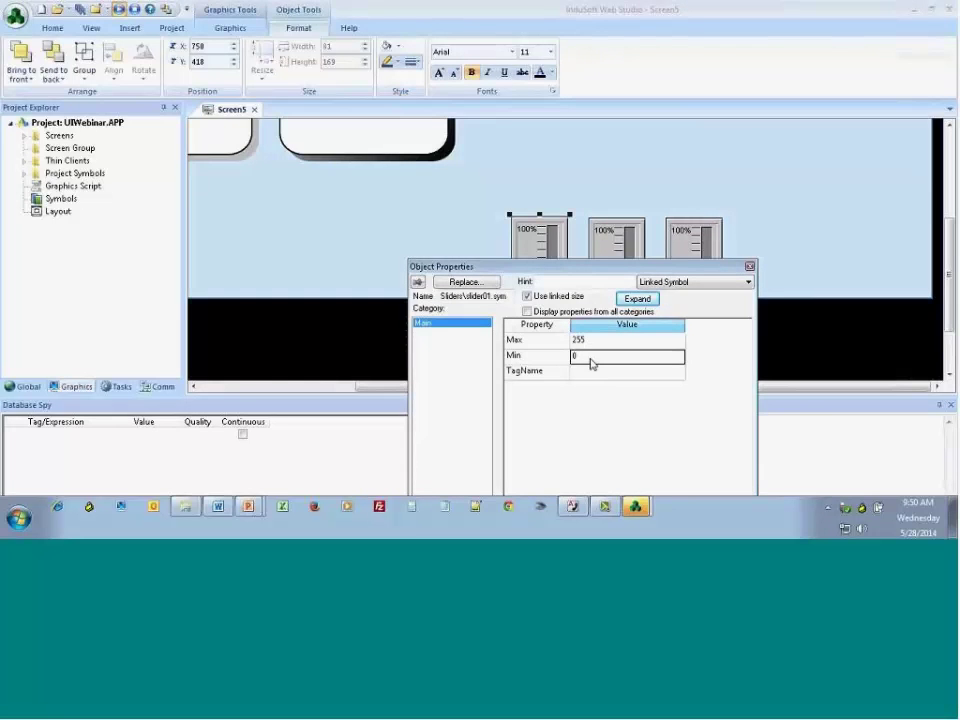
pyautogui.click(591, 377)
pyautogui.doubleClick(591, 377)
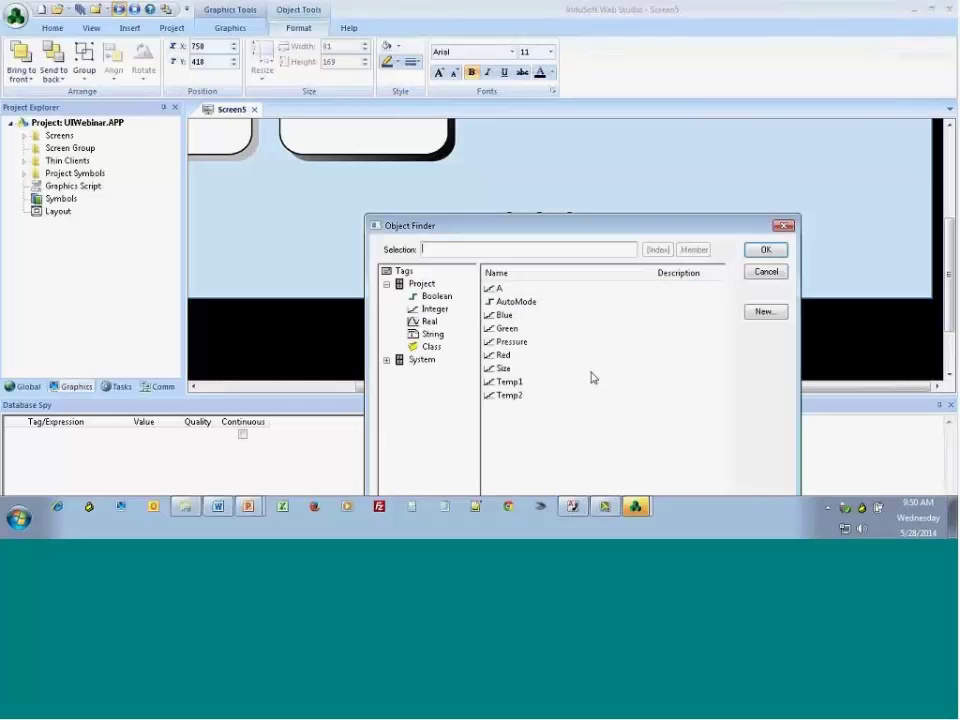
pyautogui.click(506, 356)
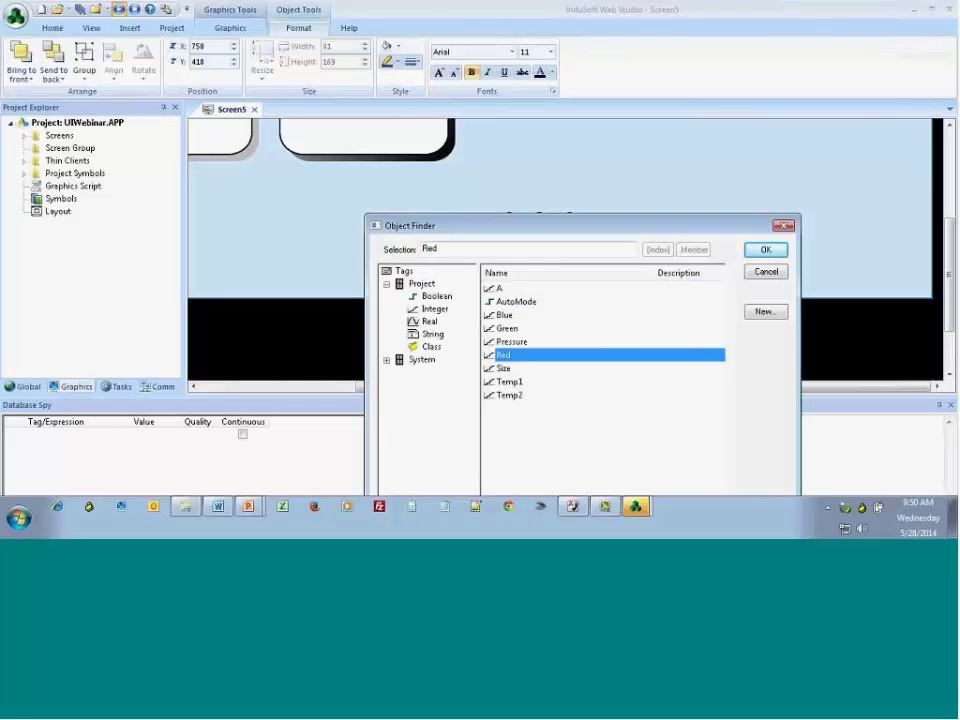
pyautogui.click(775, 253)
# Assign the Green tag to the middle slider's TagName property
pyautogui.click(617, 240)
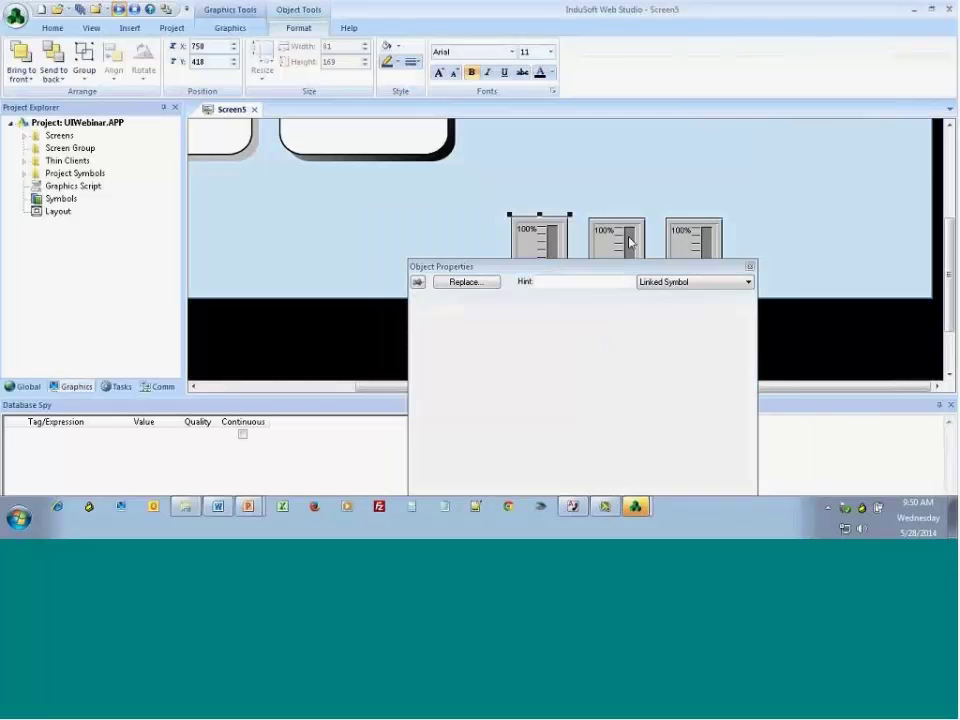
pyautogui.doubleClick(591, 375)
pyautogui.click(525, 330)
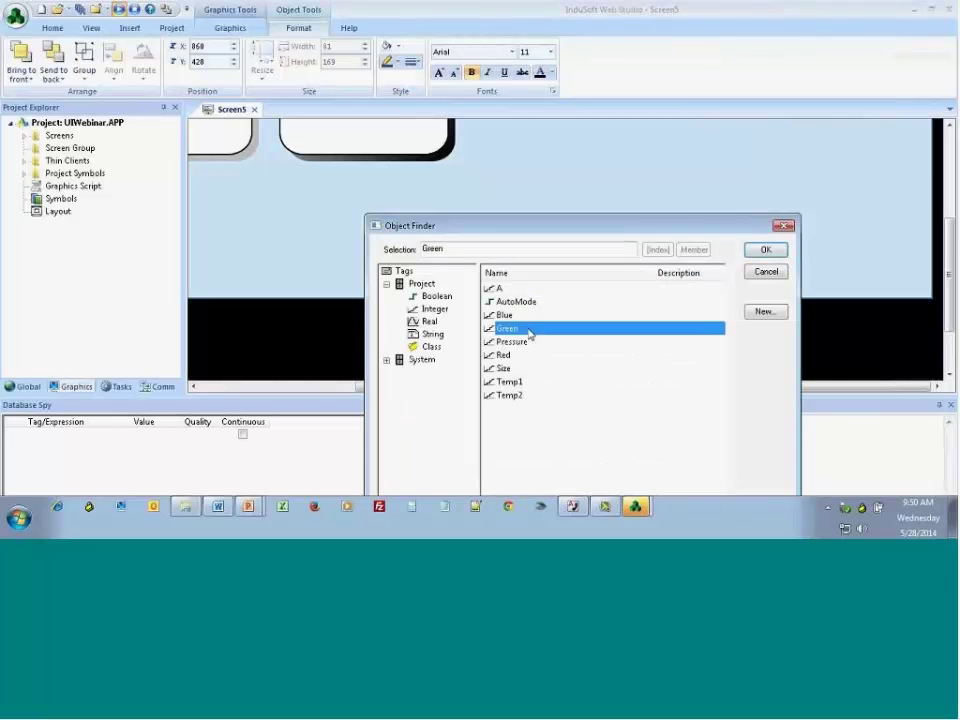
pyautogui.click(767, 252)
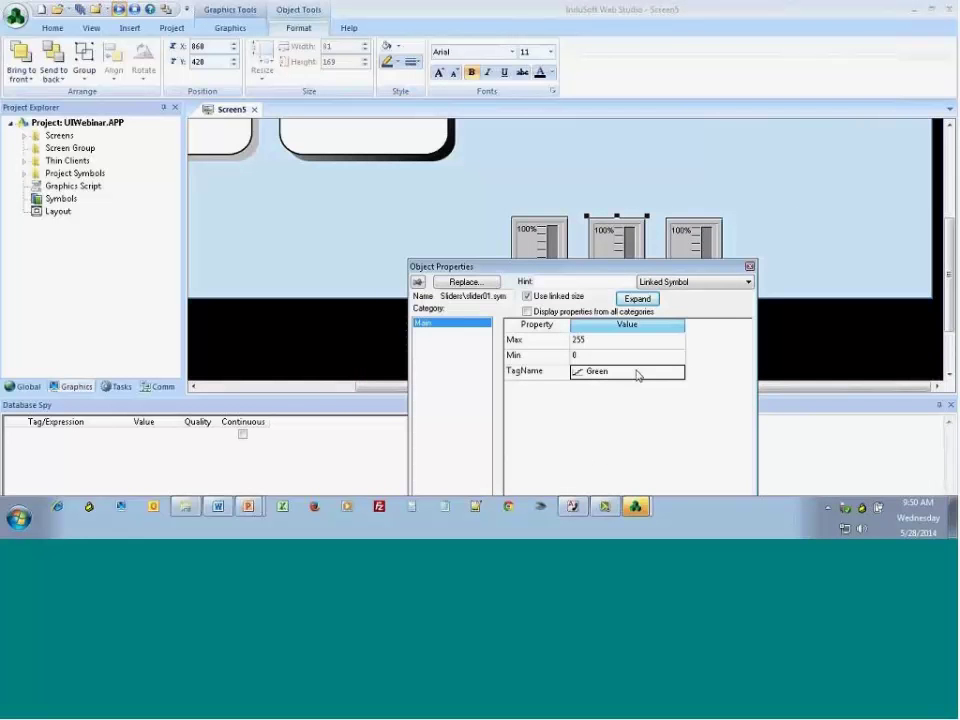
# Assign the Blue tag to the third slider's TagName property
pyautogui.click(677, 245)
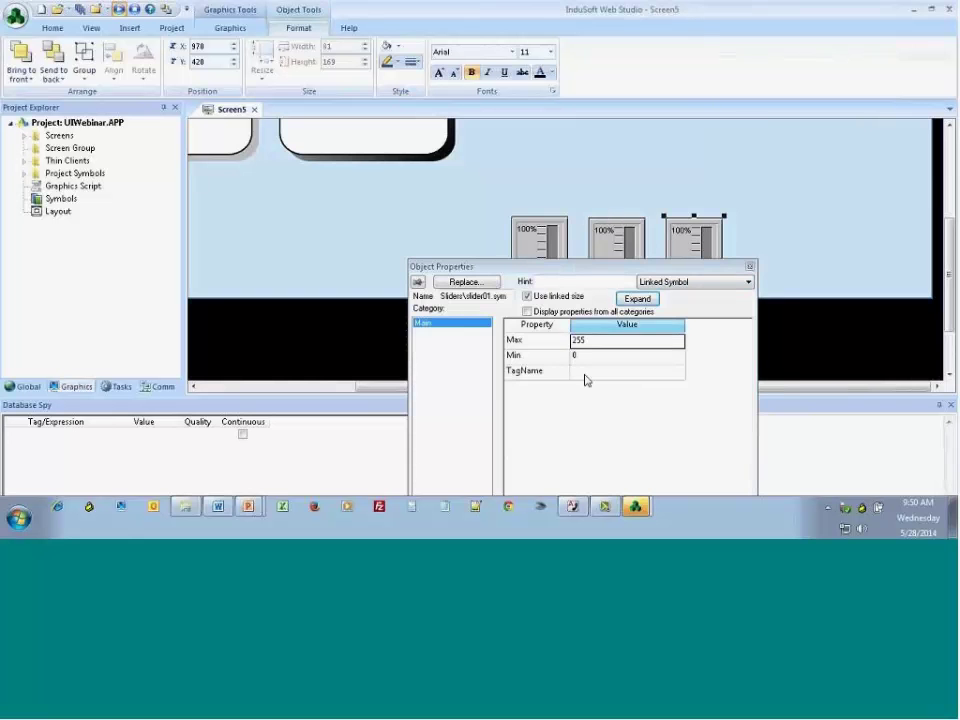
pyautogui.doubleClick(652, 371)
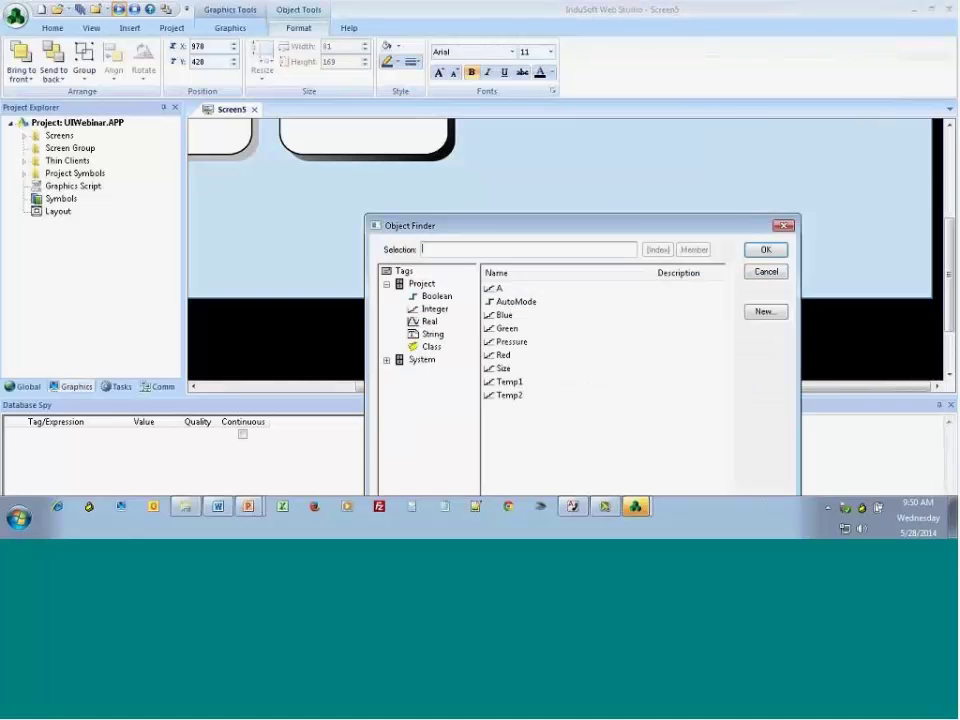
pyautogui.doubleClick(505, 316)
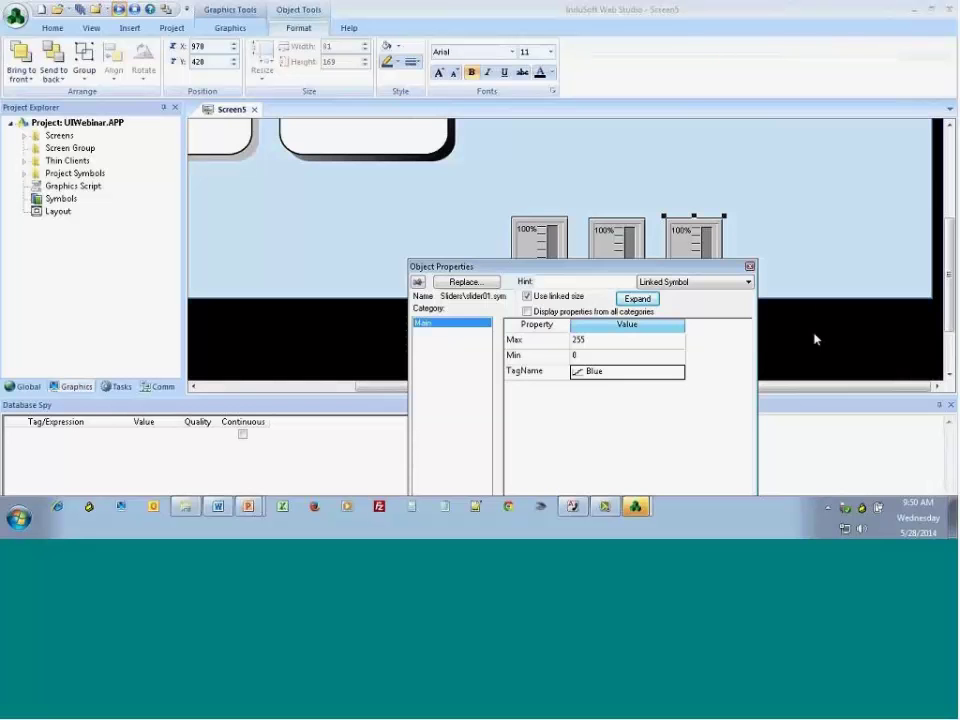
# Check each slider's limits and tag, and the background rectangle's color expression
pyautogui.click(539, 240)
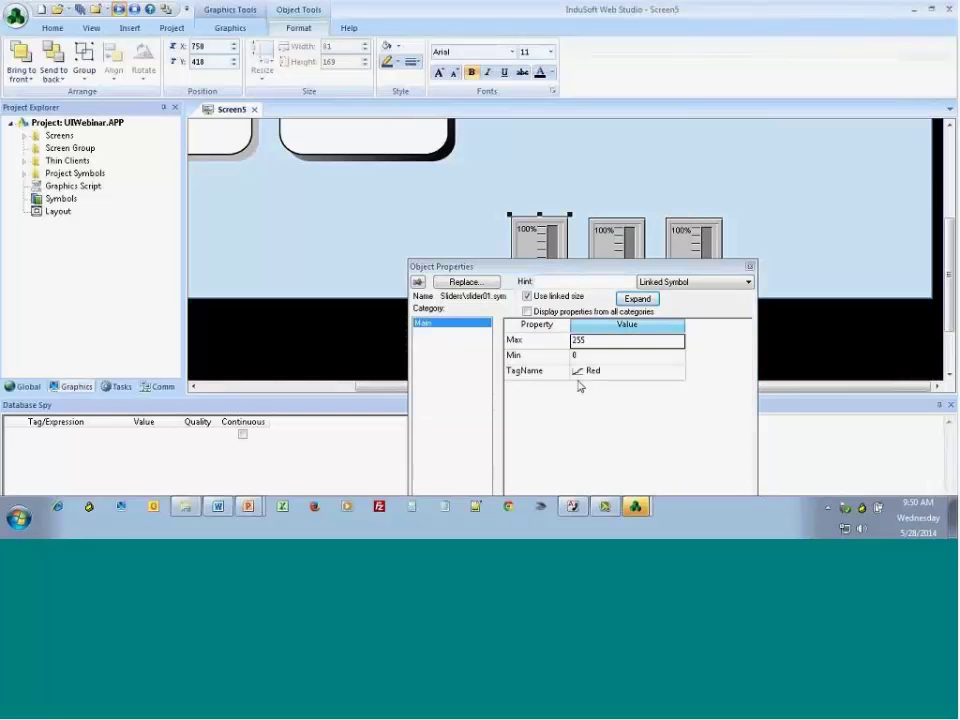
pyautogui.click(617, 240)
pyautogui.click(694, 240)
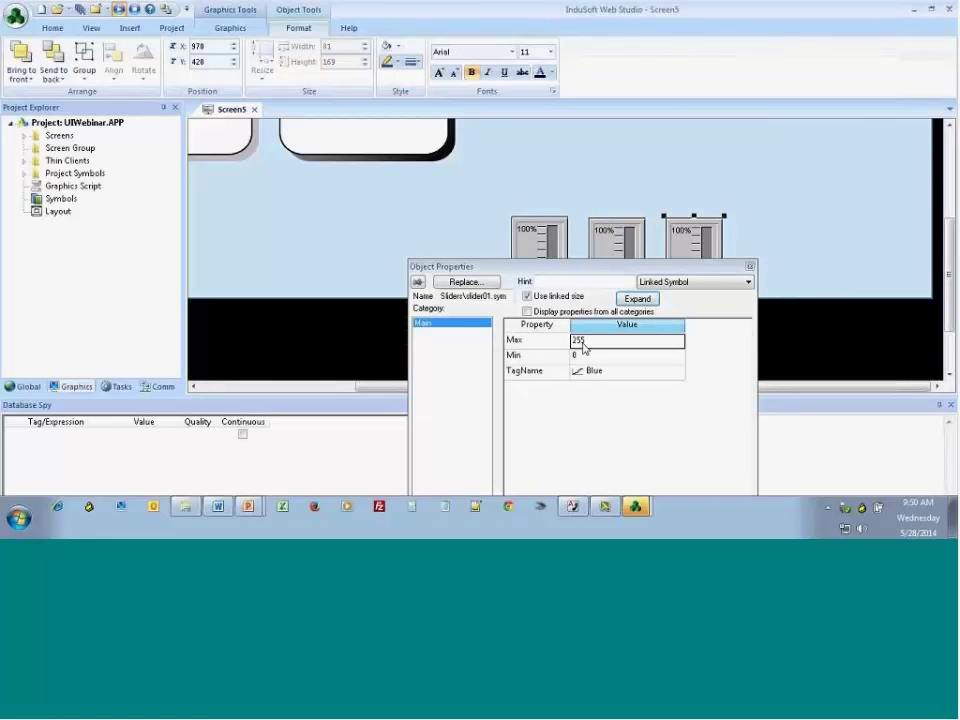
pyautogui.click(808, 364)
pyautogui.click(602, 171)
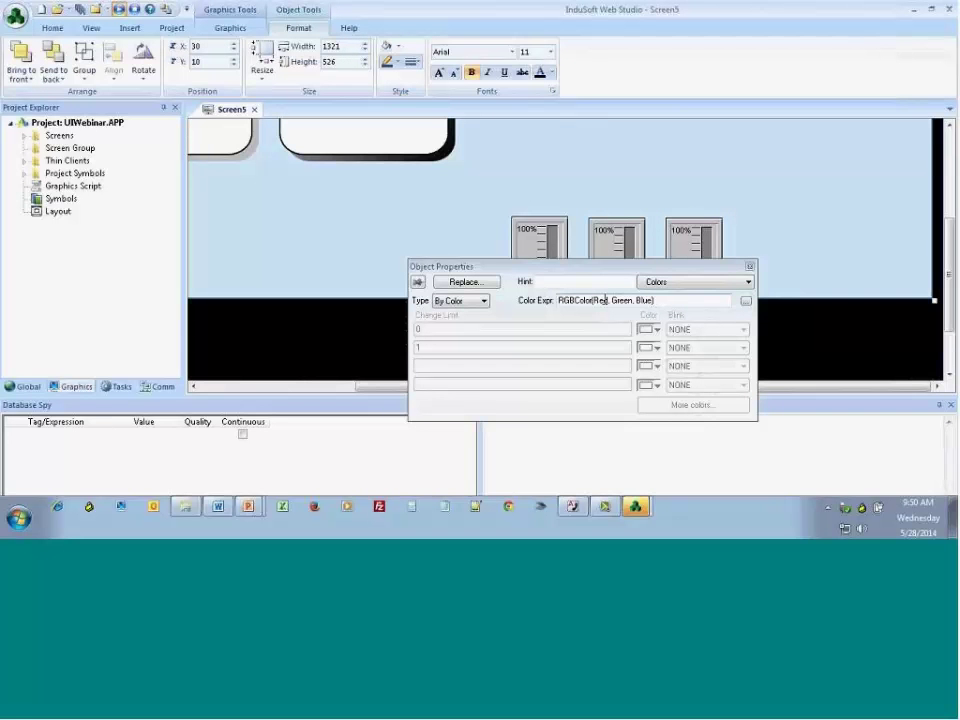
# Run the screen and raise the Red slider to about 137 and the Green slider to about 168
pyautogui.click(134, 12)
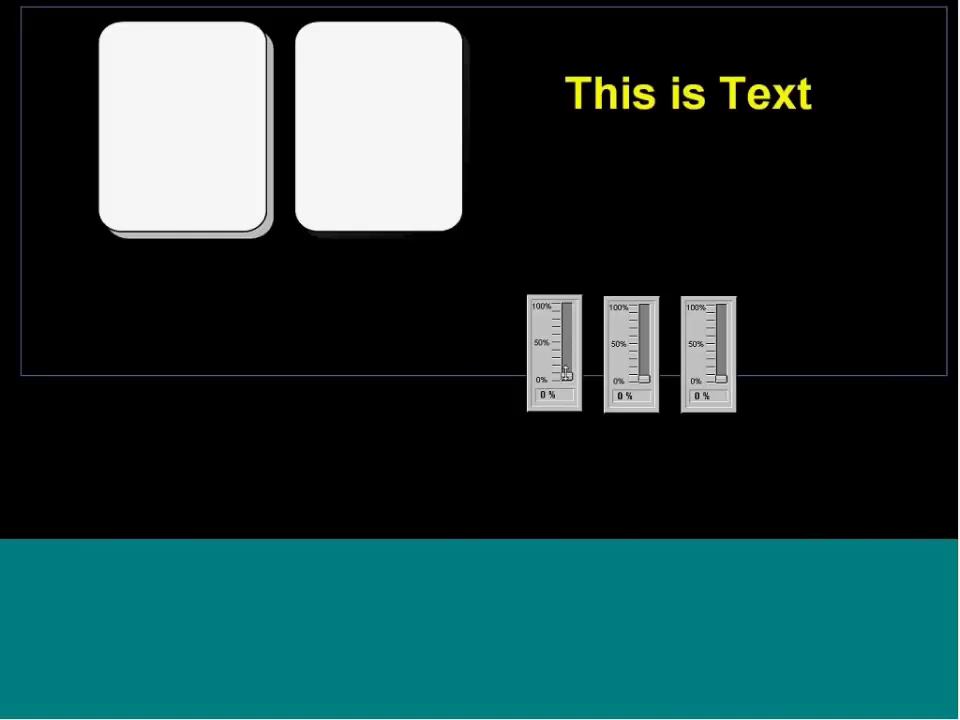
pyautogui.moveTo(565, 374); pyautogui.dragTo(566, 339)
pyautogui.moveTo(647, 376); pyautogui.dragTo(647, 332)
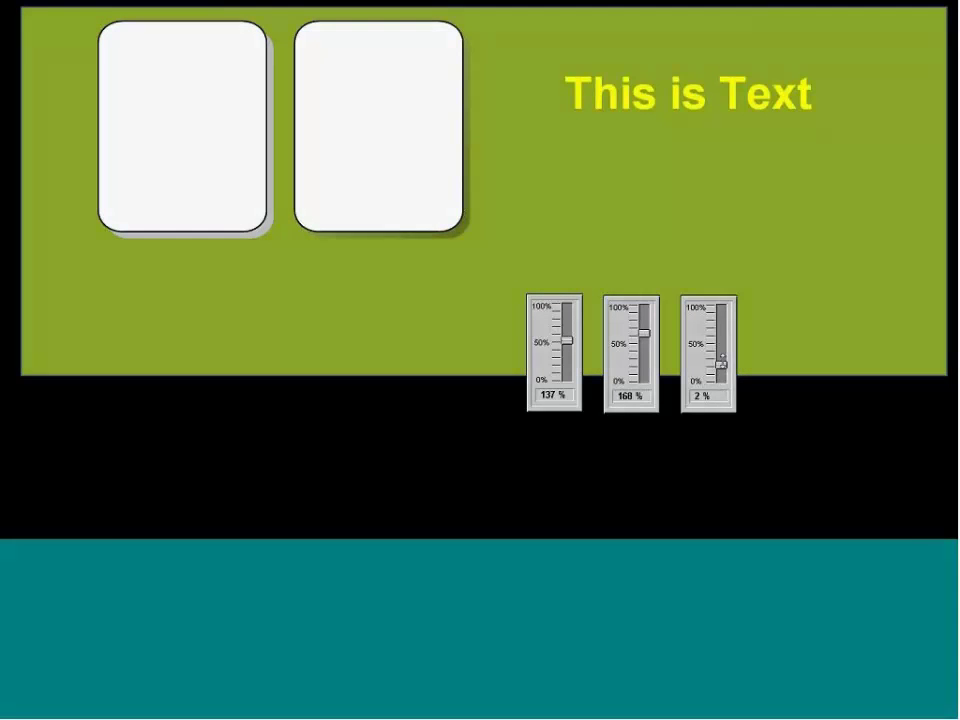
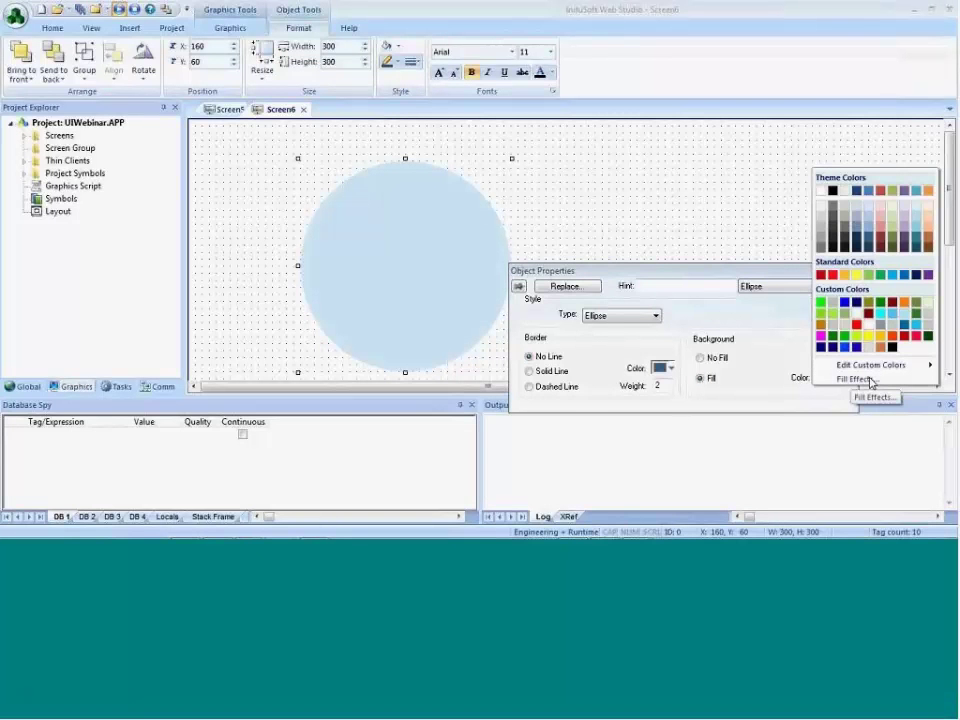
# Fill the 300 by 300 circle with a black-and-white Diagonal up gradient, using the variant that is light at the upper left
pyautogui.click(870, 381)
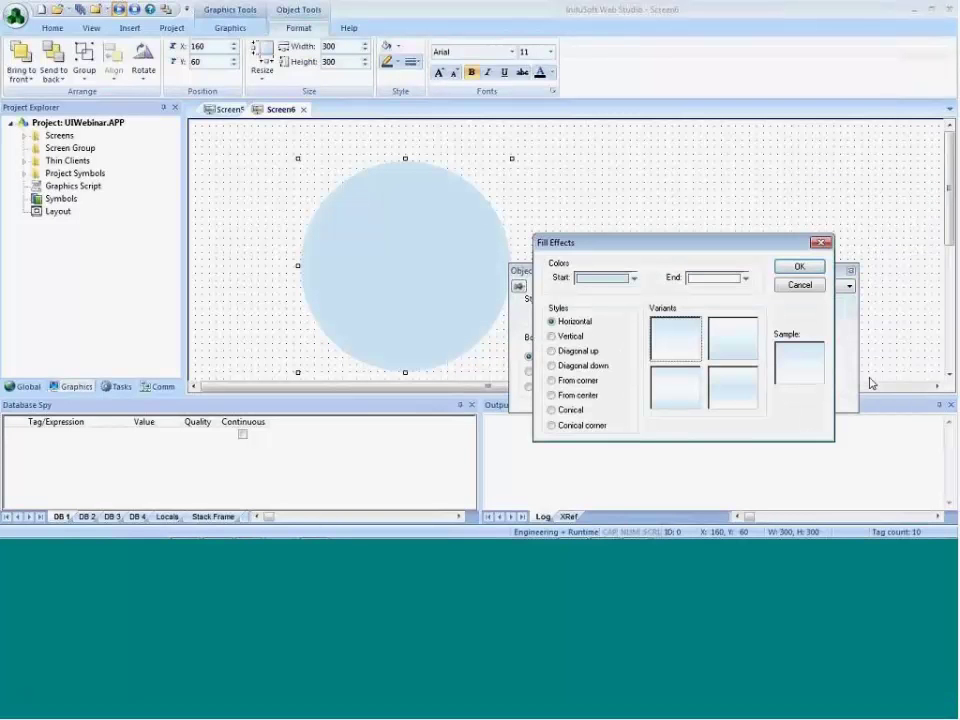
pyautogui.click(618, 279)
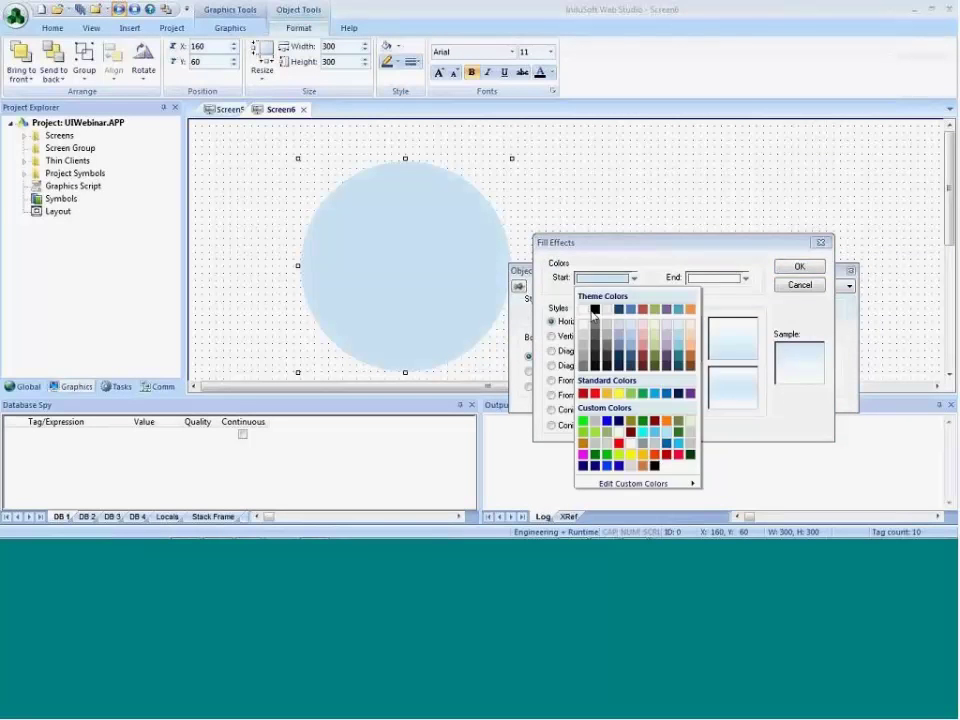
pyautogui.click(595, 313)
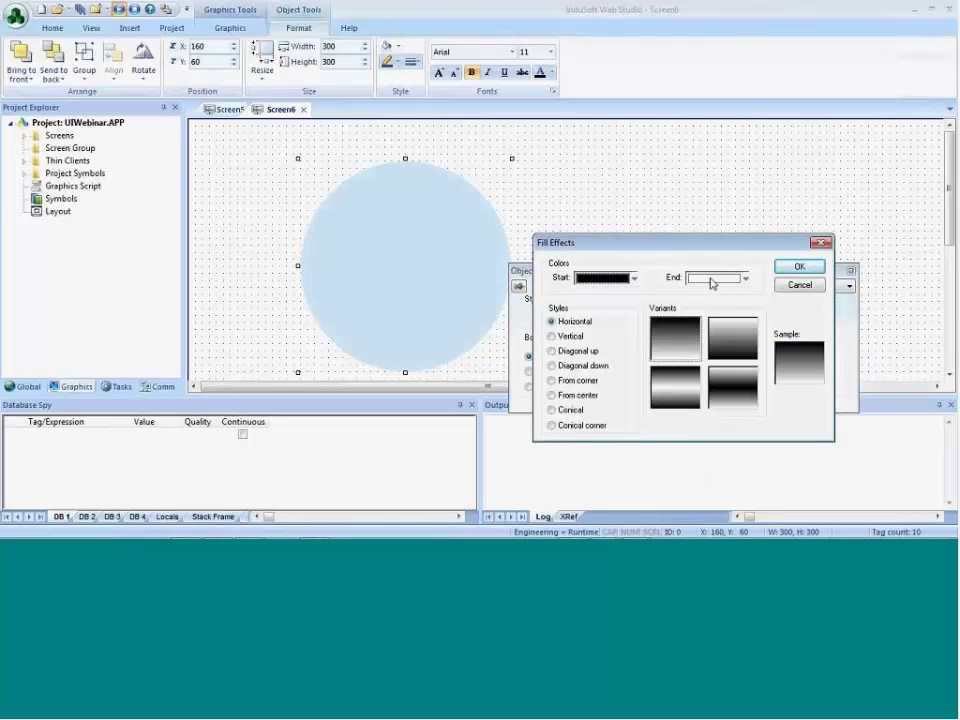
pyautogui.click(561, 351)
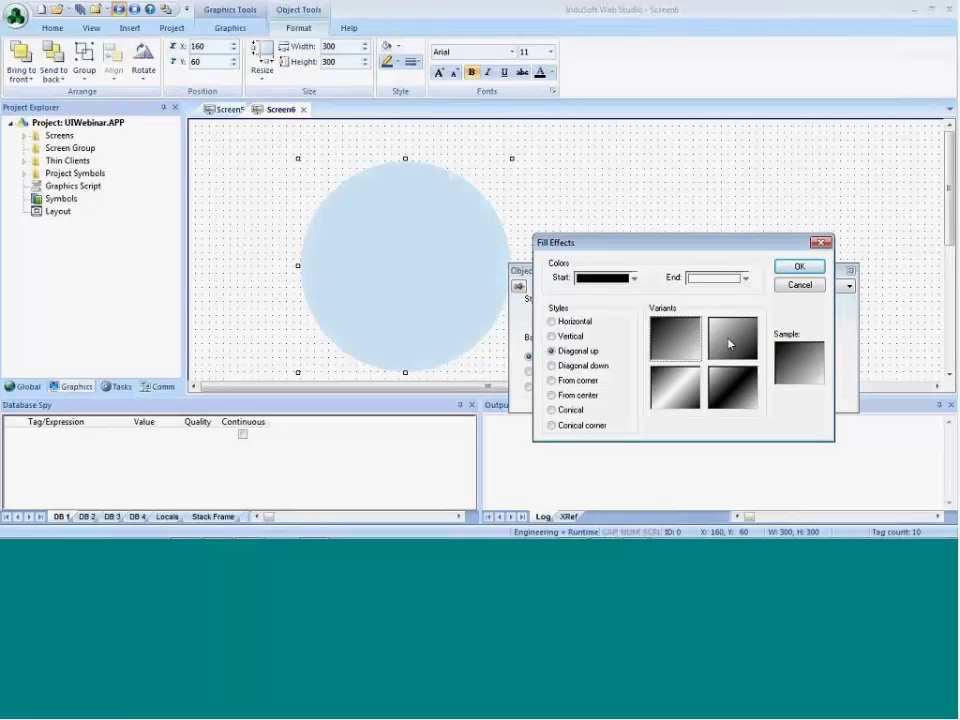
pyautogui.click(726, 338)
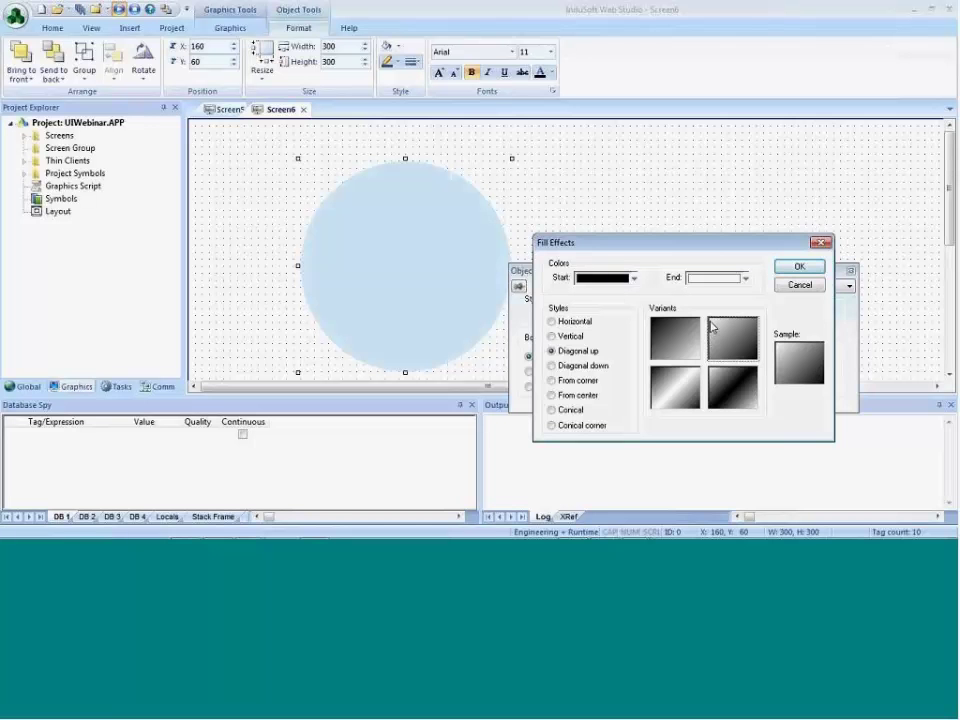
pyautogui.click(799, 267)
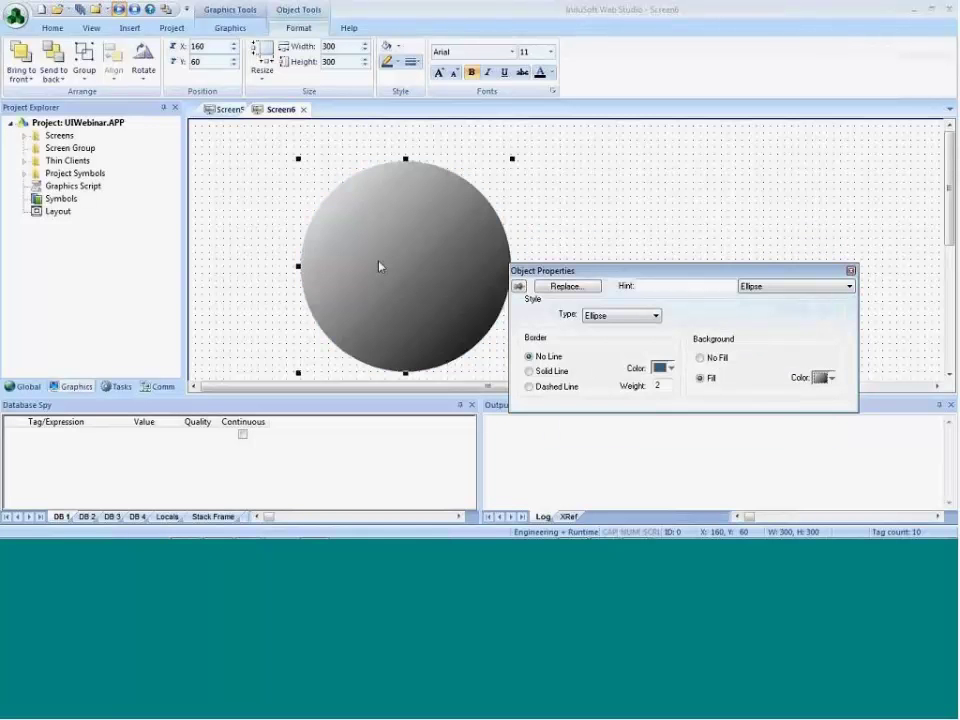
# Duplicate the gradient circle, offset down and to the right, and set the copy's width and height to 290
pyautogui.moveTo(380, 266); pyautogui.dragTo(452, 296)
pyautogui.click(310, 50)
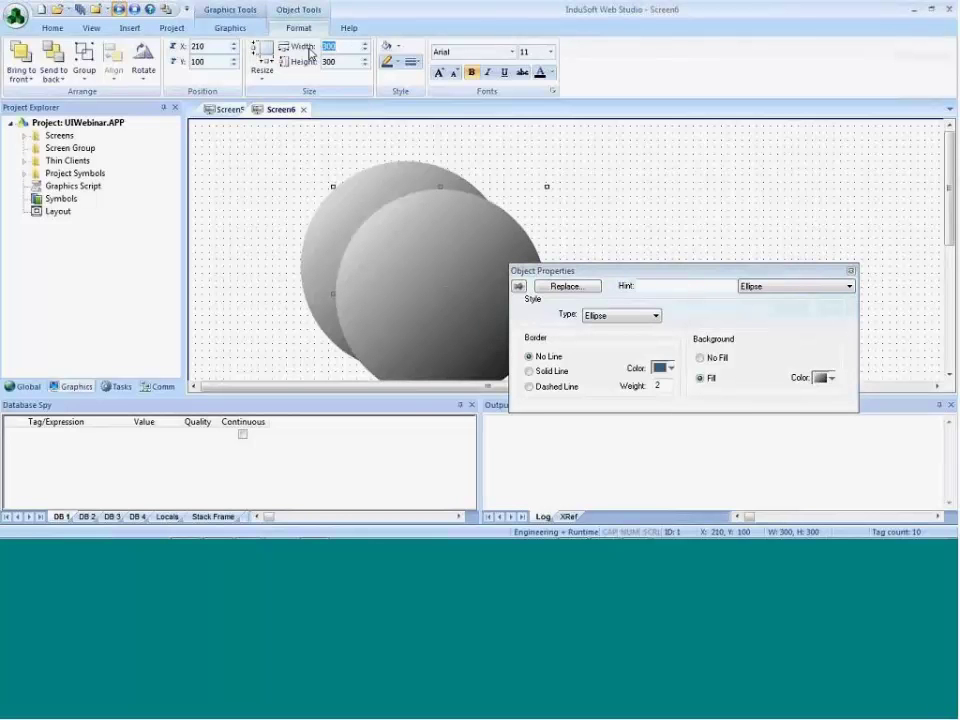
pyautogui.write('290')
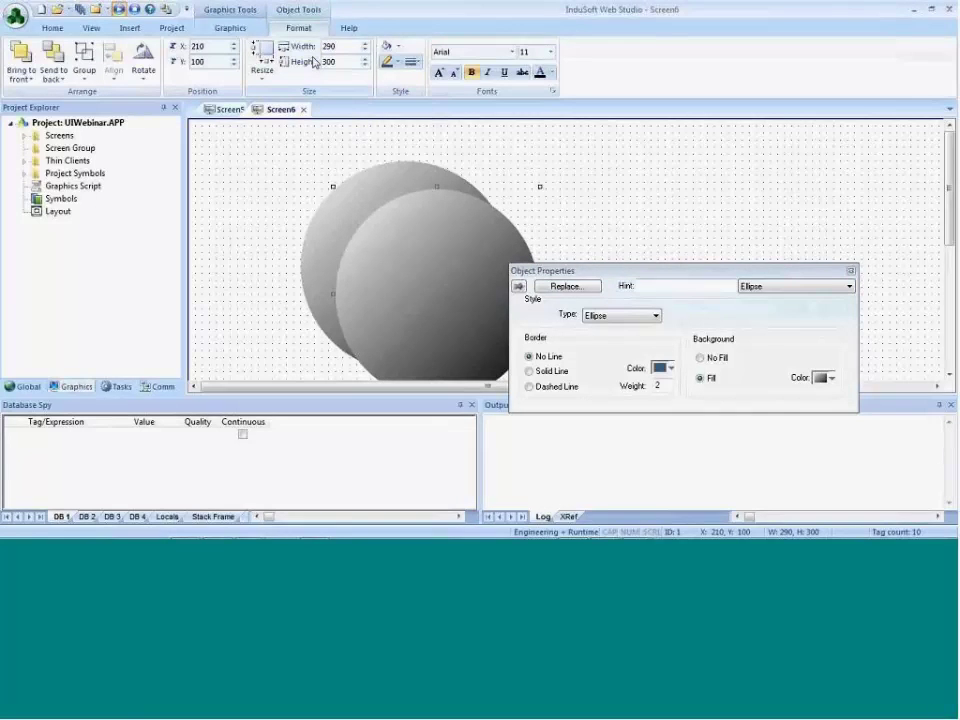
pyautogui.click(305, 62)
pyautogui.write('290')
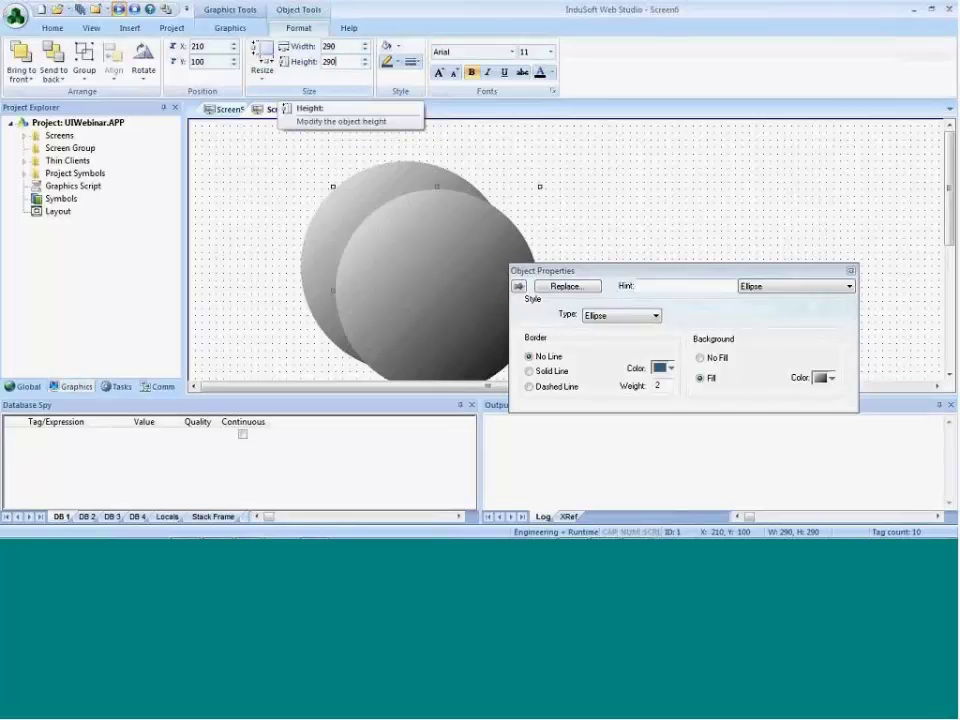
# Reverse the 290 circle's Diagonal up gradient so that it is black at the upper left
pyautogui.click(829, 379)
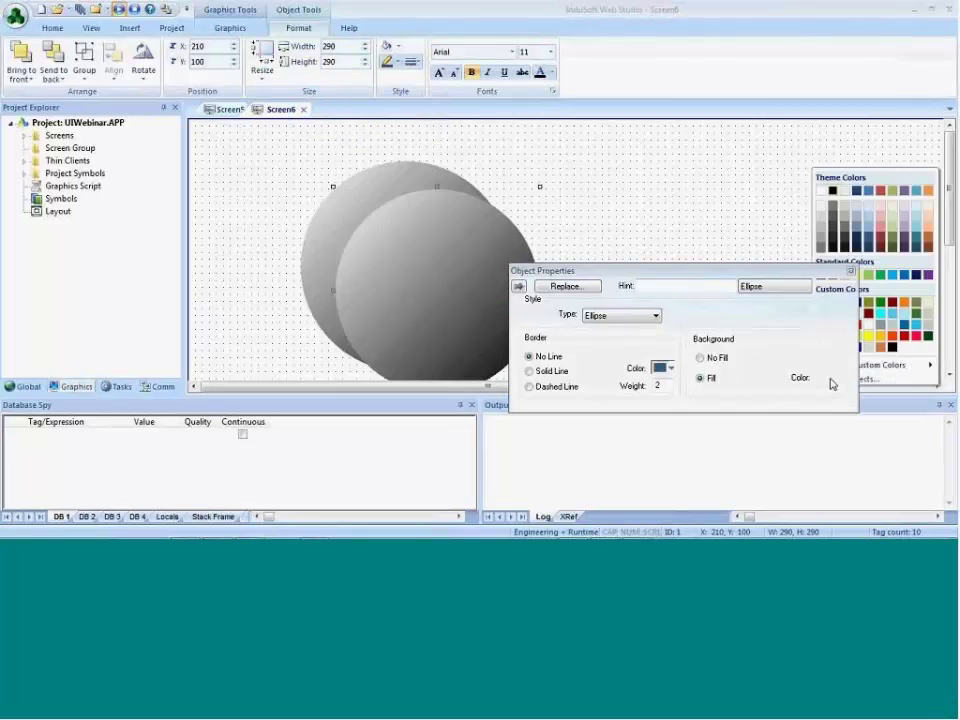
pyautogui.click(833, 380)
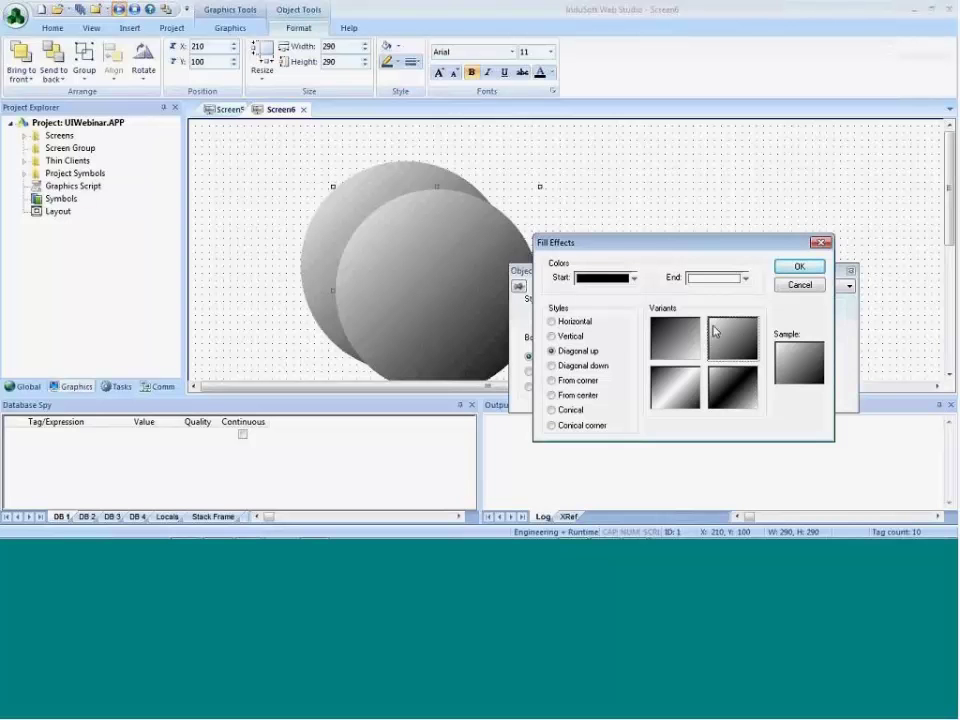
pyautogui.click(785, 266)
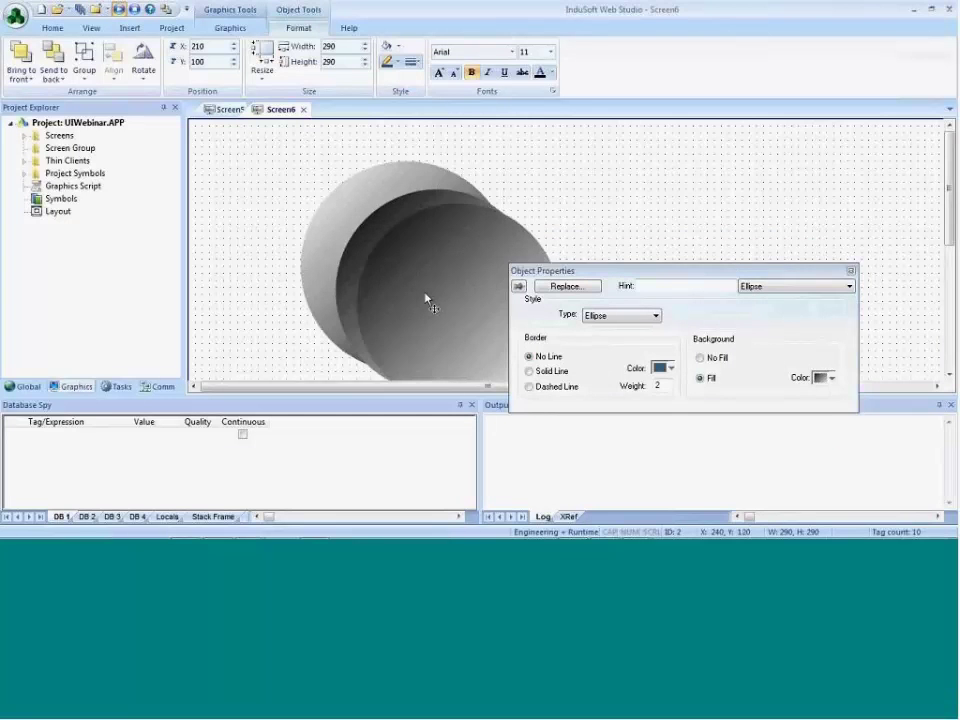
# Duplicate the dark 290 circle, place the copy at about X 260, Y 140, and set its width and height to 280
pyautogui.hotkey('ctrl', 'c')
pyautogui.hotkey('ctrl', 'v')
pyautogui.moveTo(420, 286); pyautogui.dragTo(440, 290)
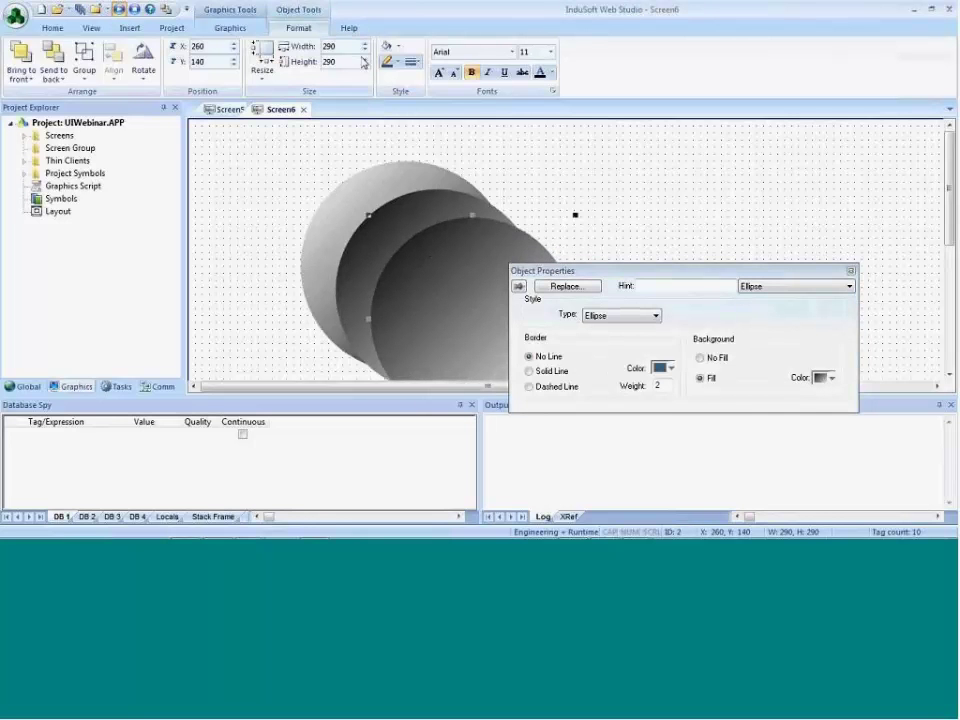
pyautogui.click(299, 50)
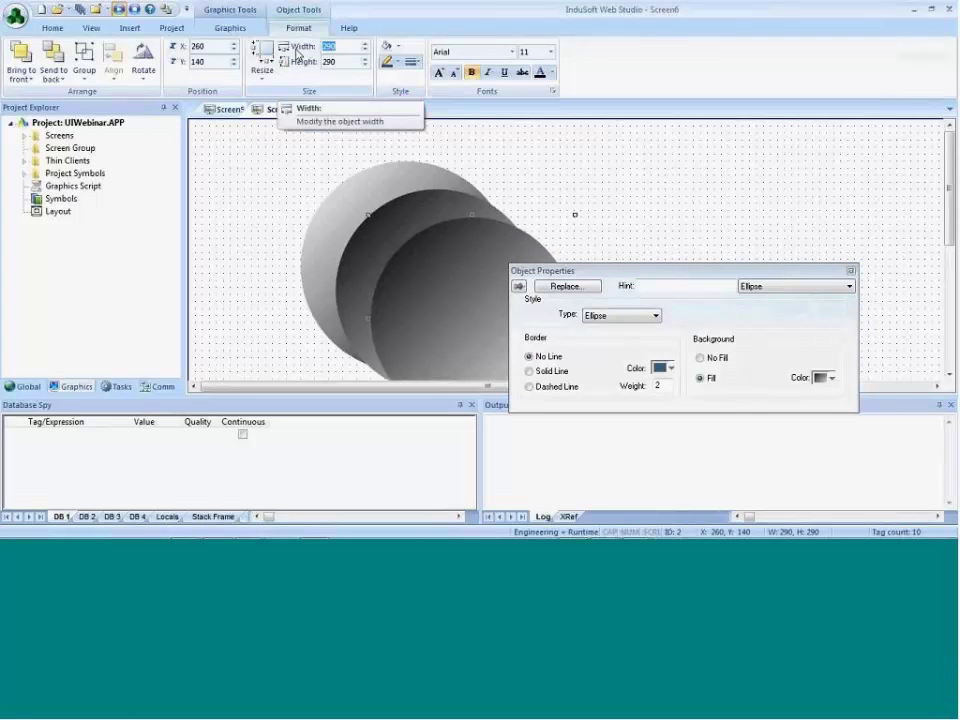
pyautogui.write('280')
pyautogui.press('Tab')
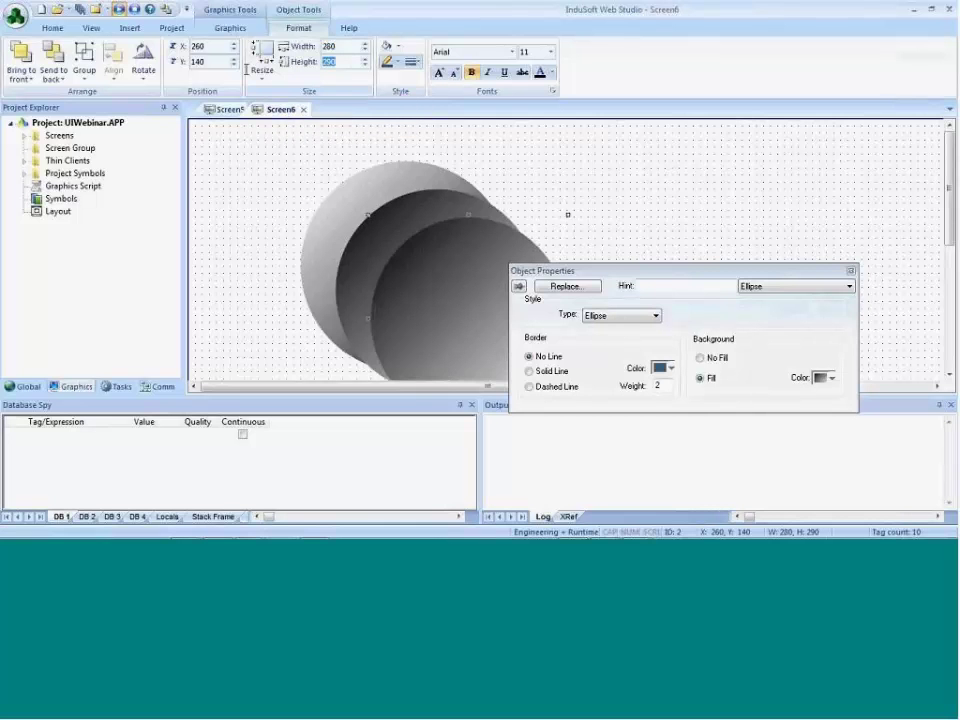
pyautogui.write('2')
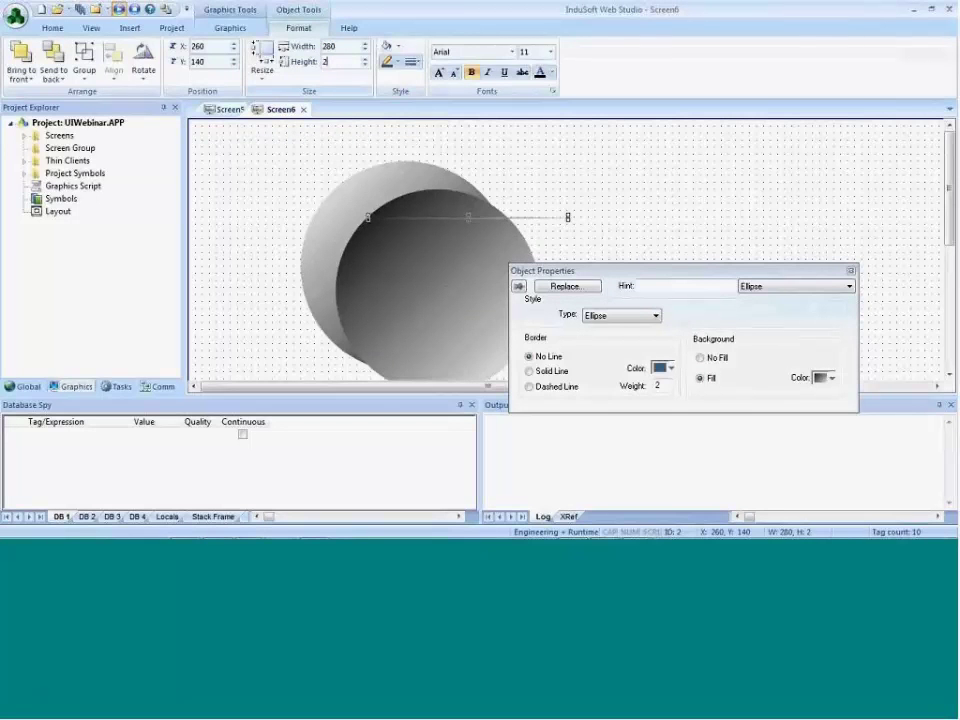
pyautogui.write('80')
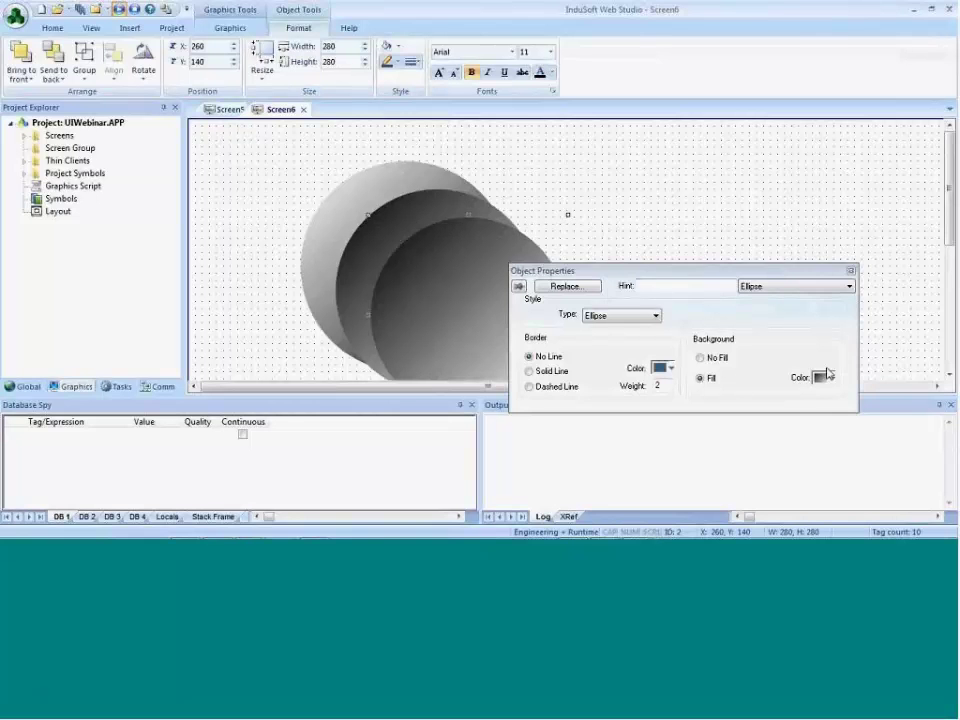
# Fill the 280 circle with a white-to-gray From center gradient, using the variant with the gray in the middle
pyautogui.click(828, 376)
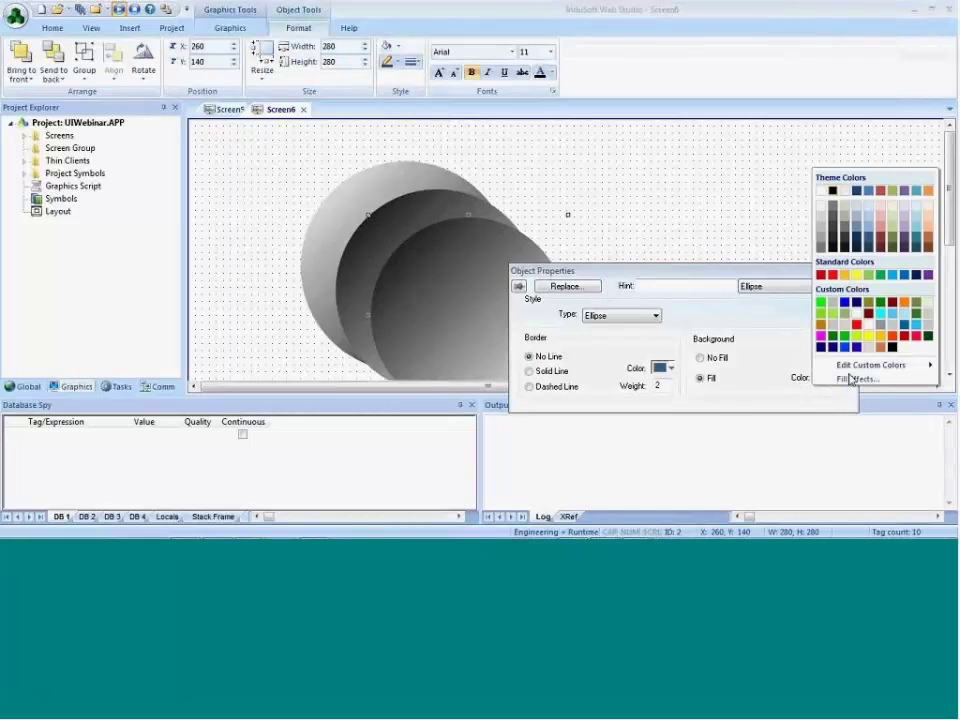
pyautogui.click(851, 380)
pyautogui.click(606, 277)
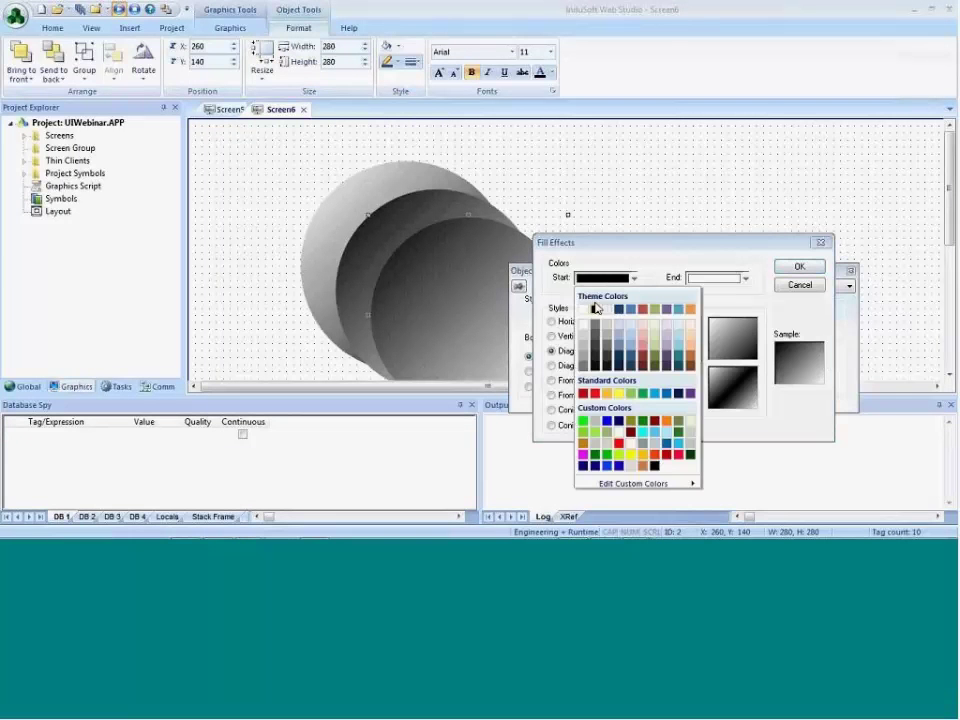
pyautogui.click(584, 308)
pyautogui.click(745, 278)
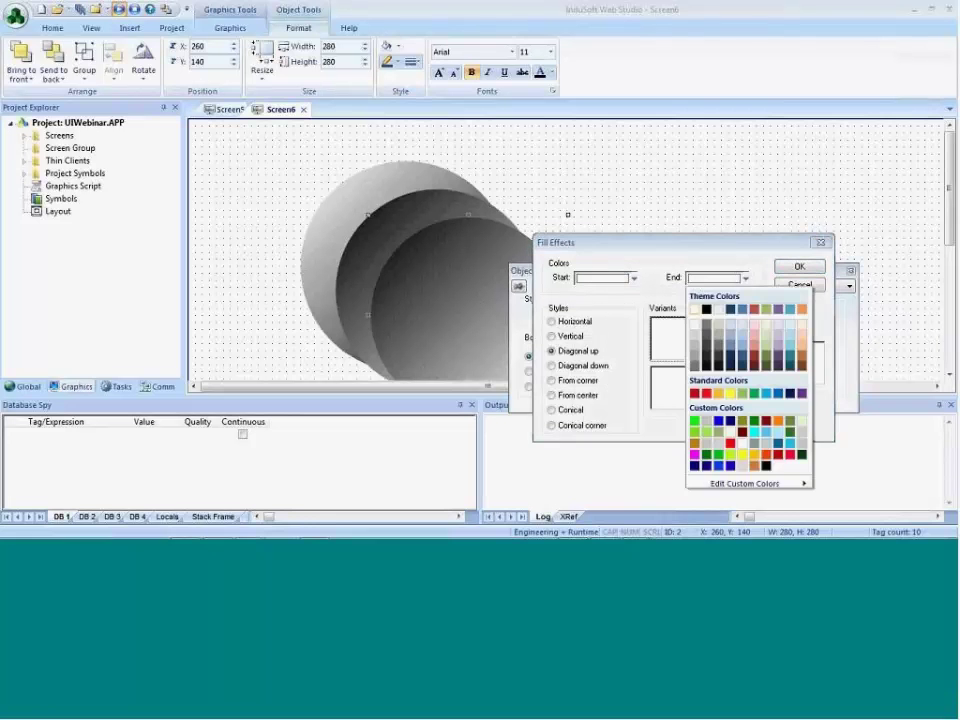
pyautogui.click(703, 352)
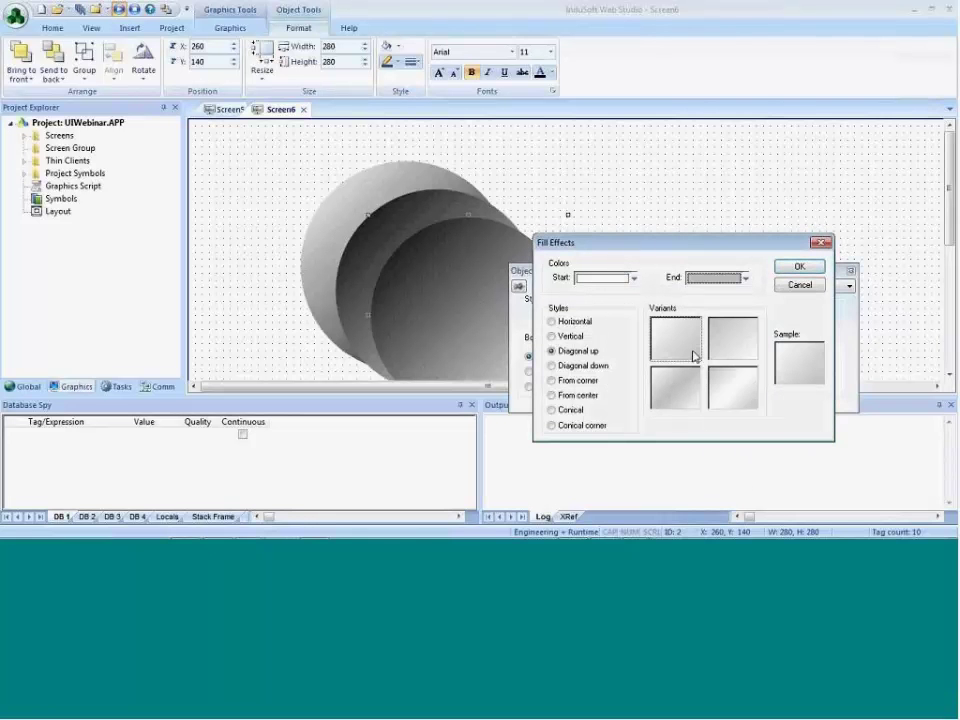
pyautogui.click(575, 395)
pyautogui.click(677, 390)
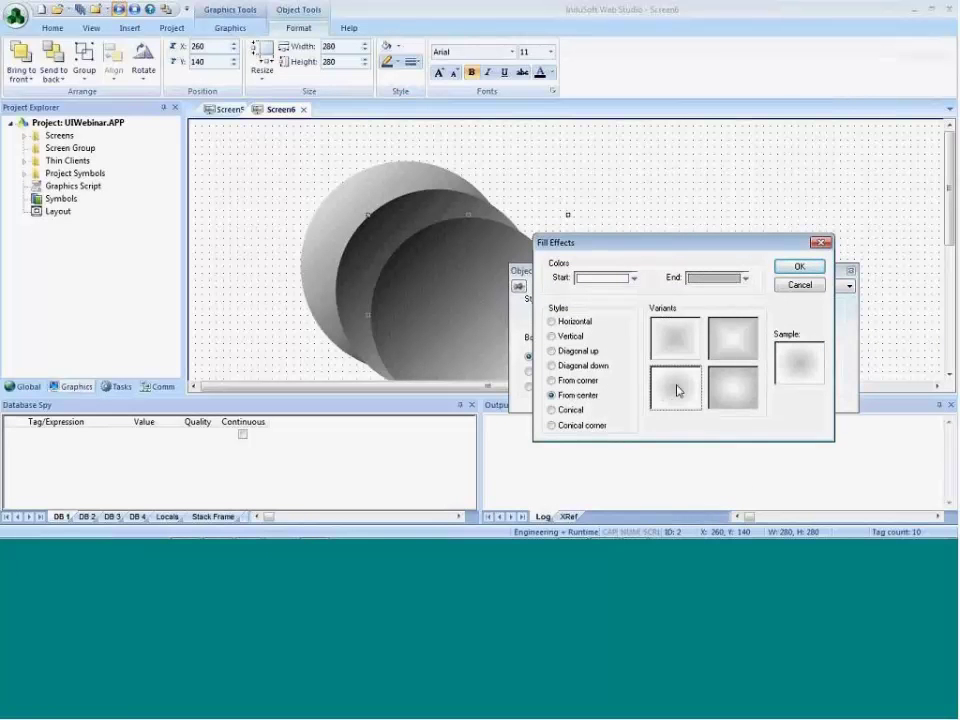
pyautogui.click(799, 267)
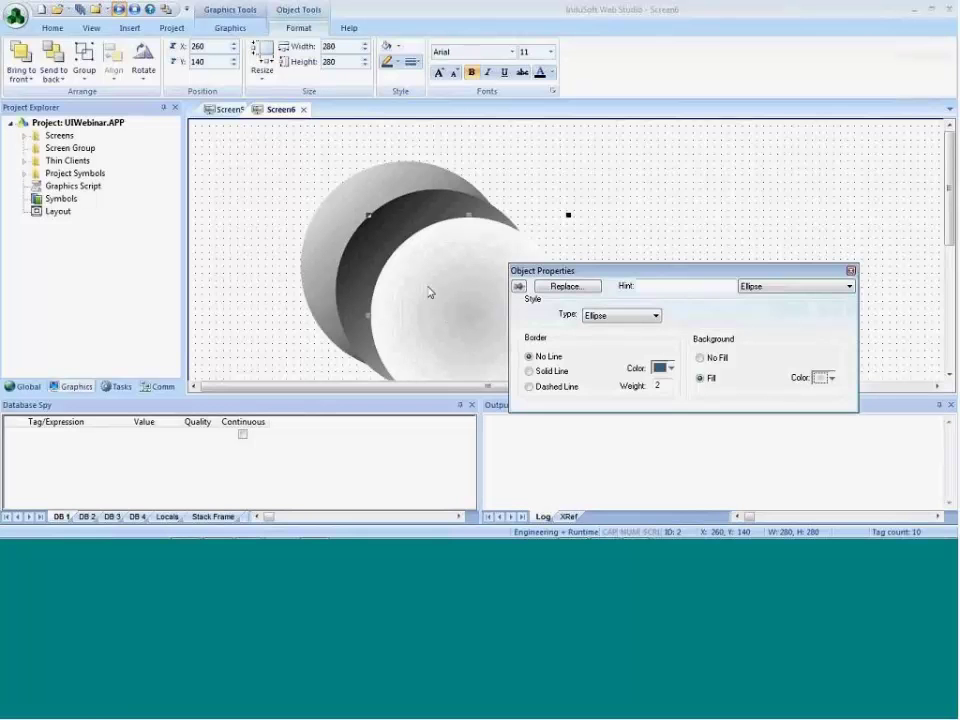
# Align the three circles concentrically with Align Center and Align Middle, and clear the selection
pyautogui.keyDown('shift'); pyautogui.click(354, 249); pyautogui.keyUp('shift')
pyautogui.keyDown('shift'); pyautogui.click(324, 225); pyautogui.keyUp('shift')
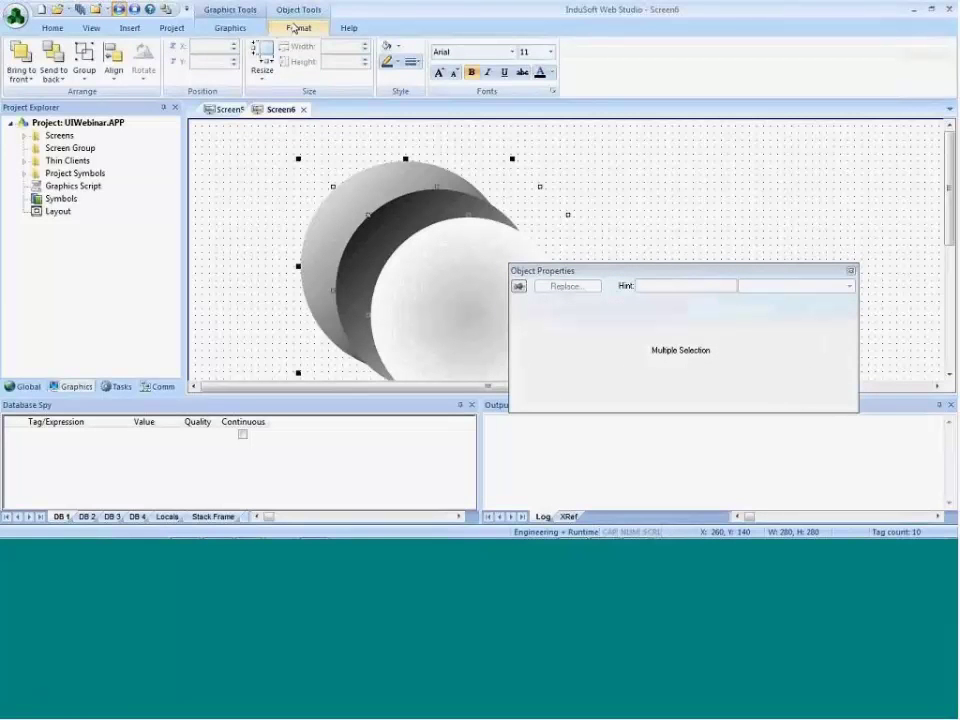
pyautogui.click(113, 72)
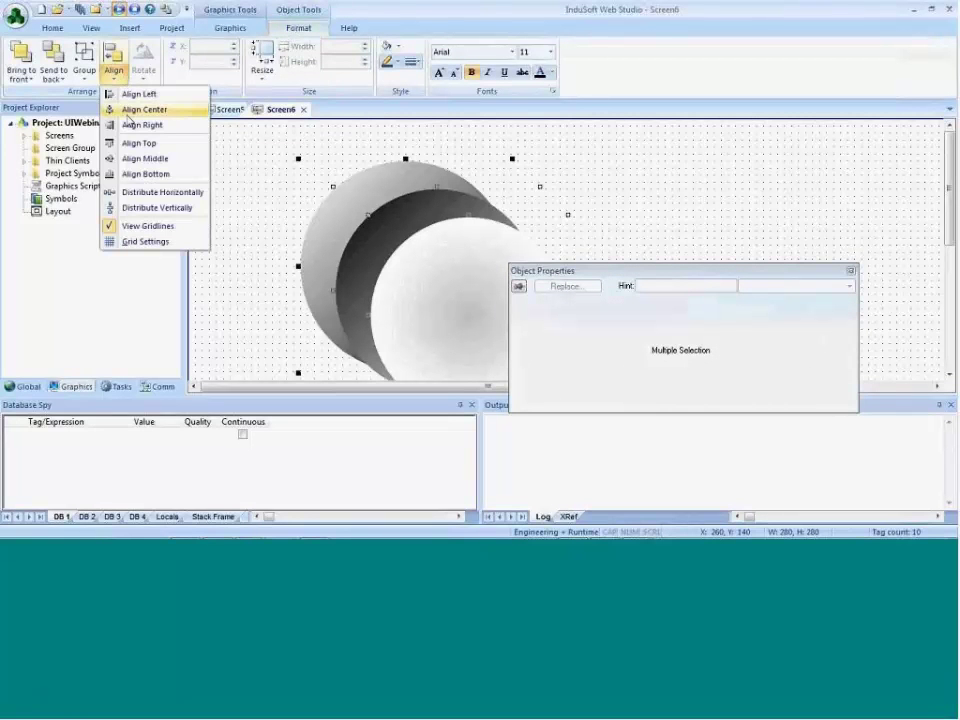
pyautogui.click(127, 110)
pyautogui.click(113, 72)
pyautogui.click(130, 158)
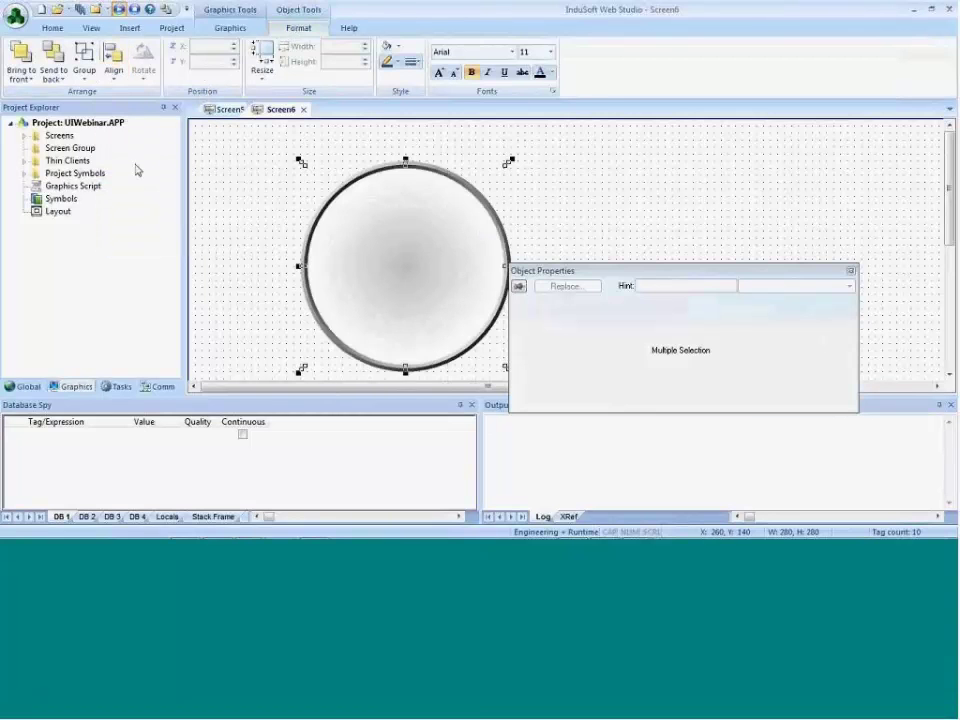
pyautogui.click(221, 272)
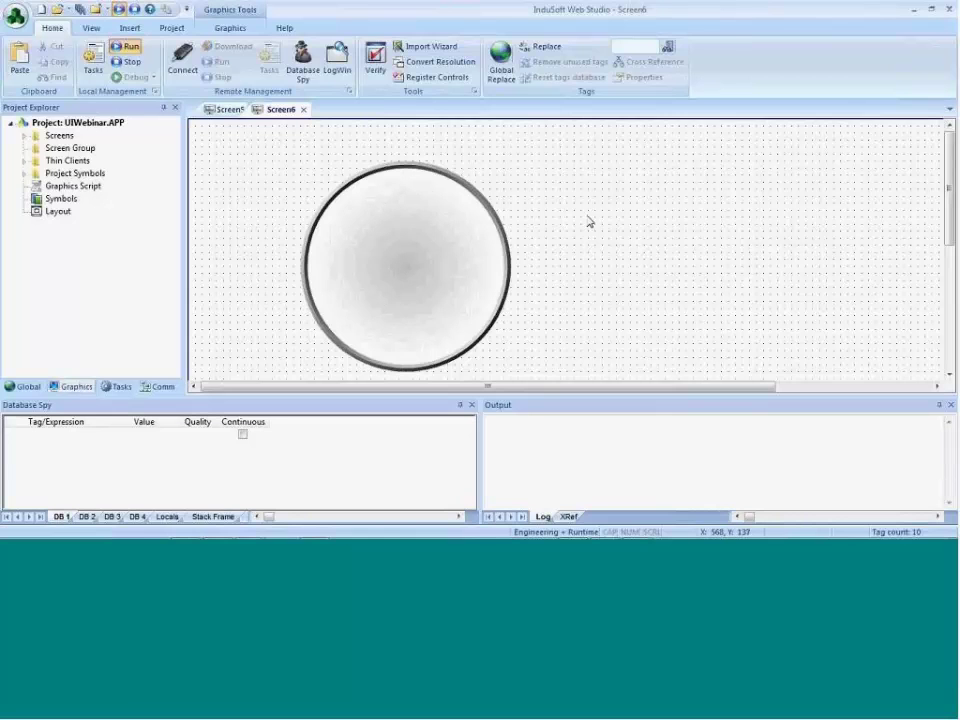
# Switch to the presentation to review the Project User Interface Ideas slide, and return to the screen editor
pyautogui.hotkey('alt', 'Tab')
pyautogui.hotkey('alt', 'Tab')
pyautogui.hotkey('alt', 'Tab')
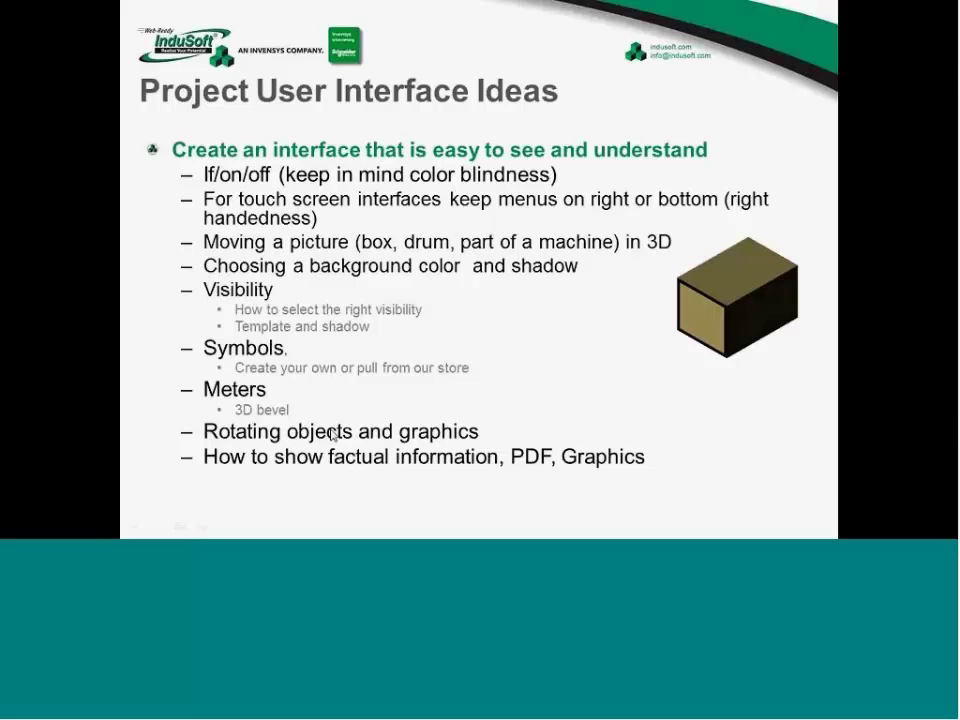
pyautogui.hotkey('alt', 'Tab')
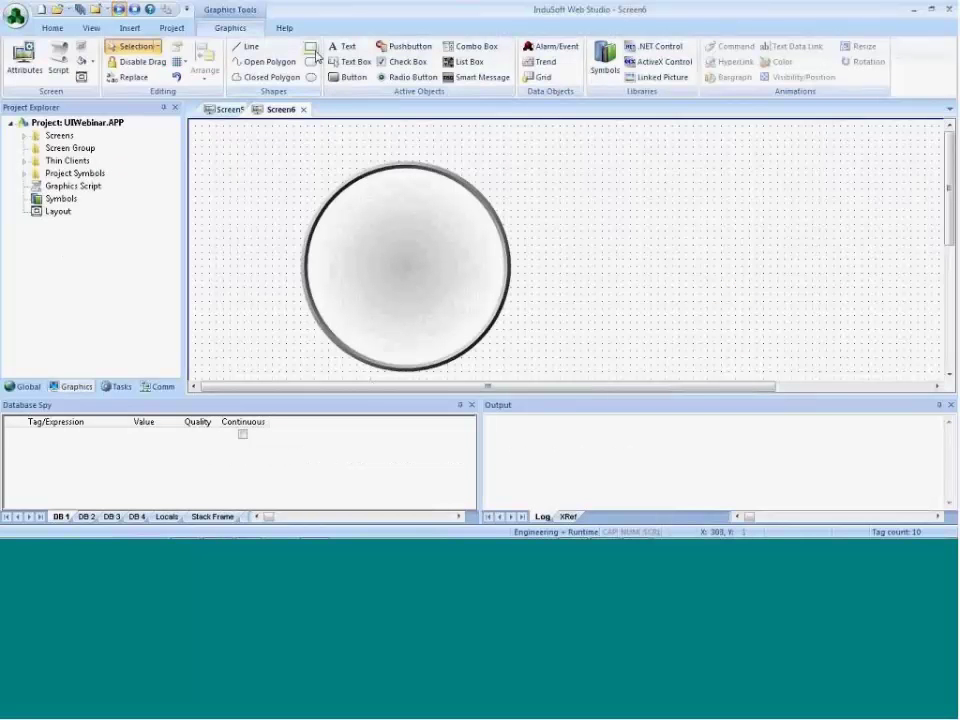
# Draw a vertical needle line about 130 high from the inner top edge of the dial to near its center
pyautogui.click(245, 46)
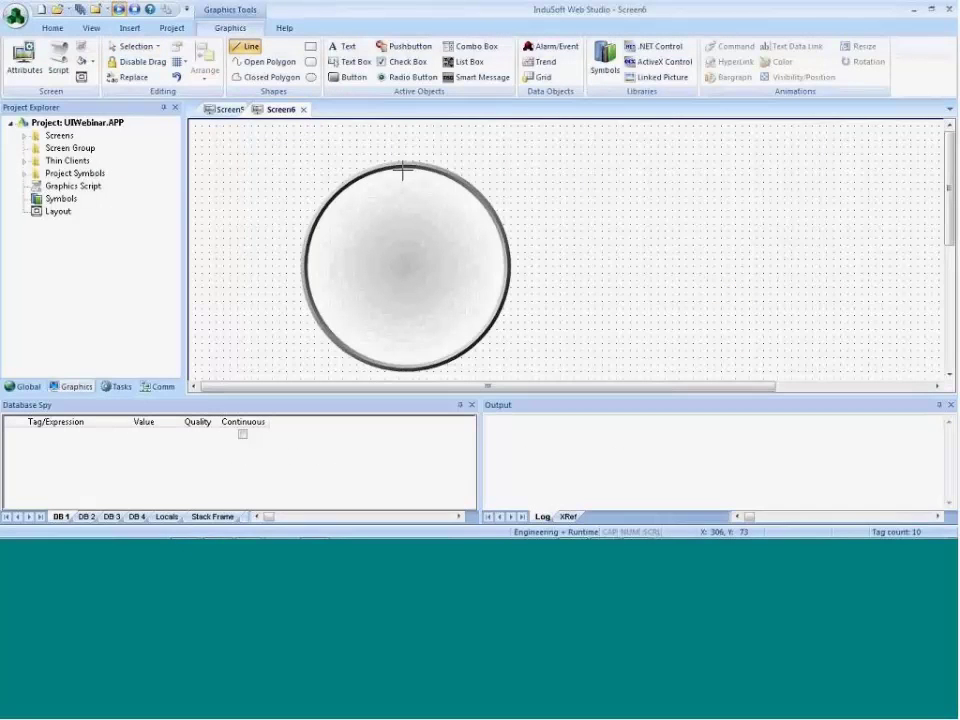
pyautogui.moveTo(404, 169); pyautogui.dragTo(403, 261)
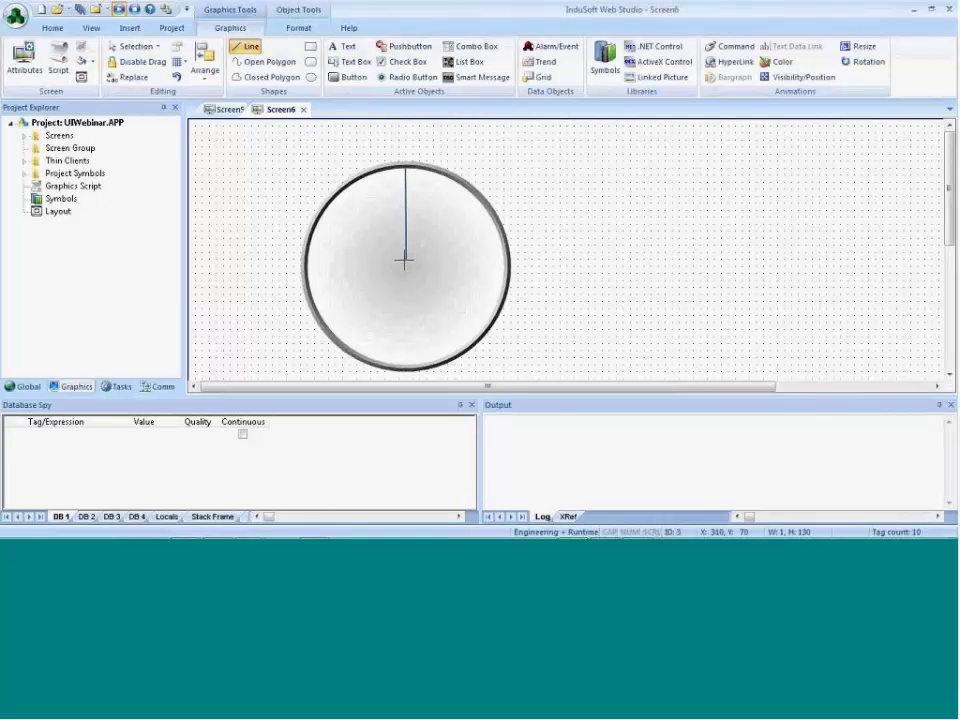
pyautogui.rightClick(403, 261)
pyautogui.rightClick(403, 261)
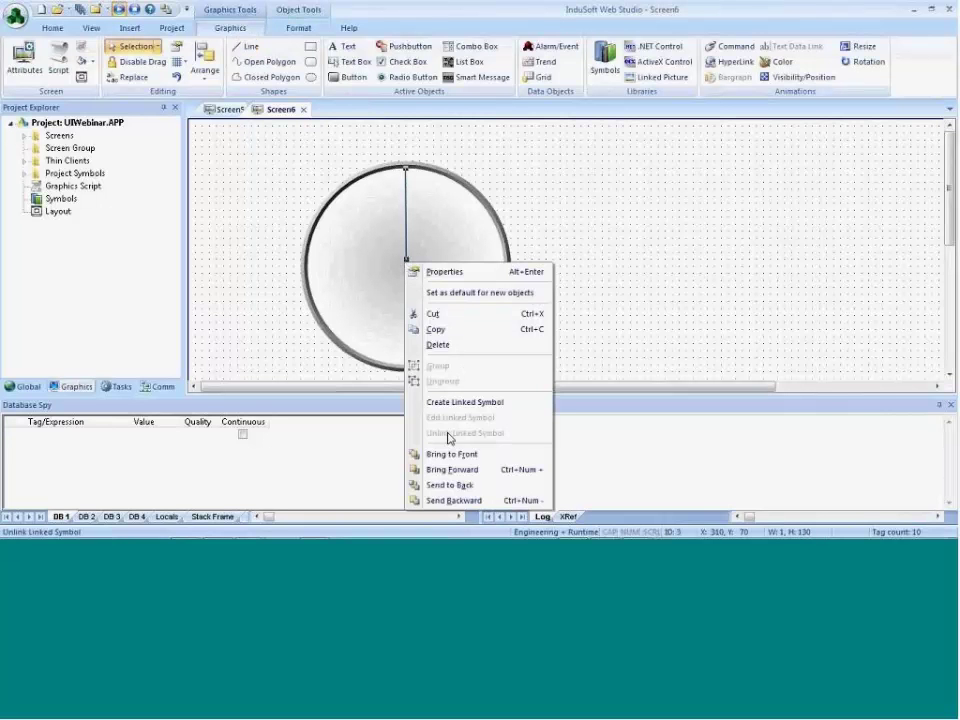
# Add a Rotation animation to the vertical needle line and set its Reference to Left-Bottom
pyautogui.click(855, 63)
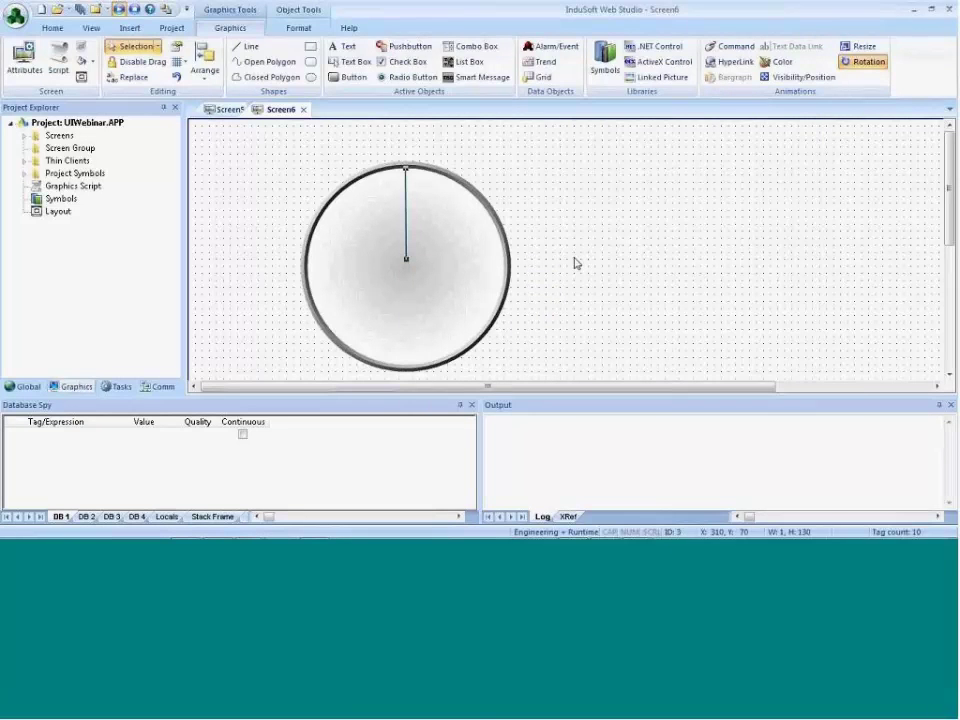
pyautogui.doubleClick(406, 215)
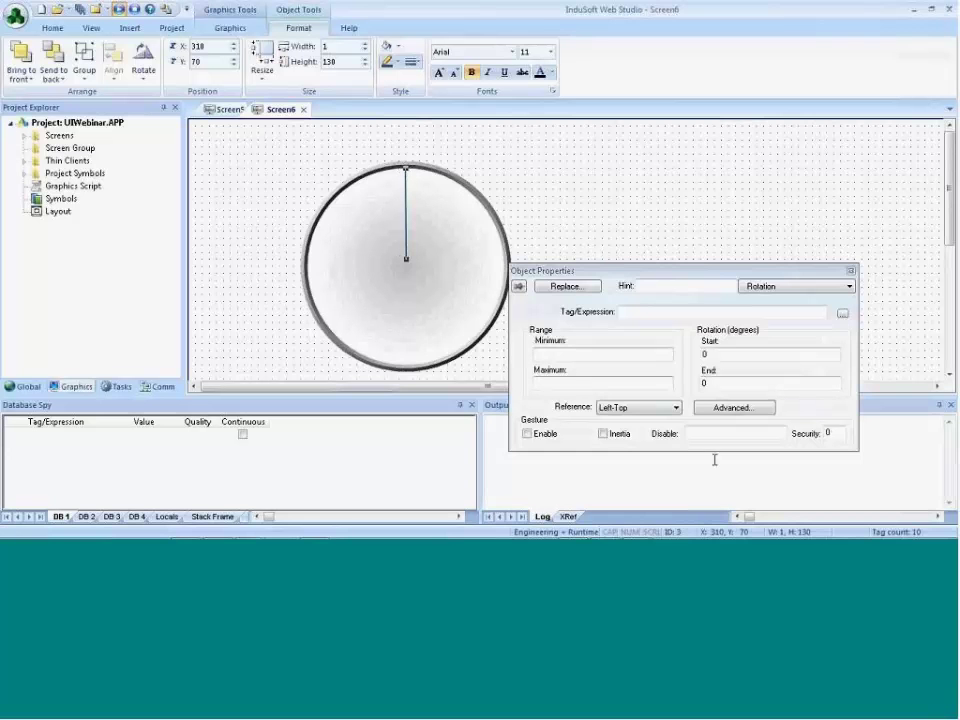
pyautogui.click(678, 408)
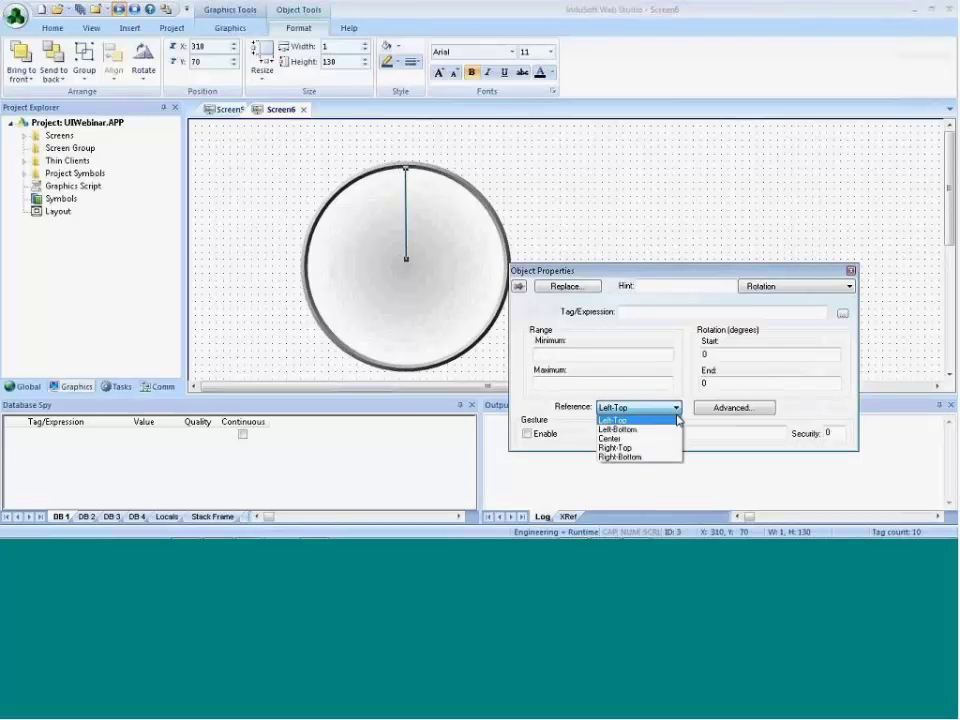
pyautogui.click(640, 430)
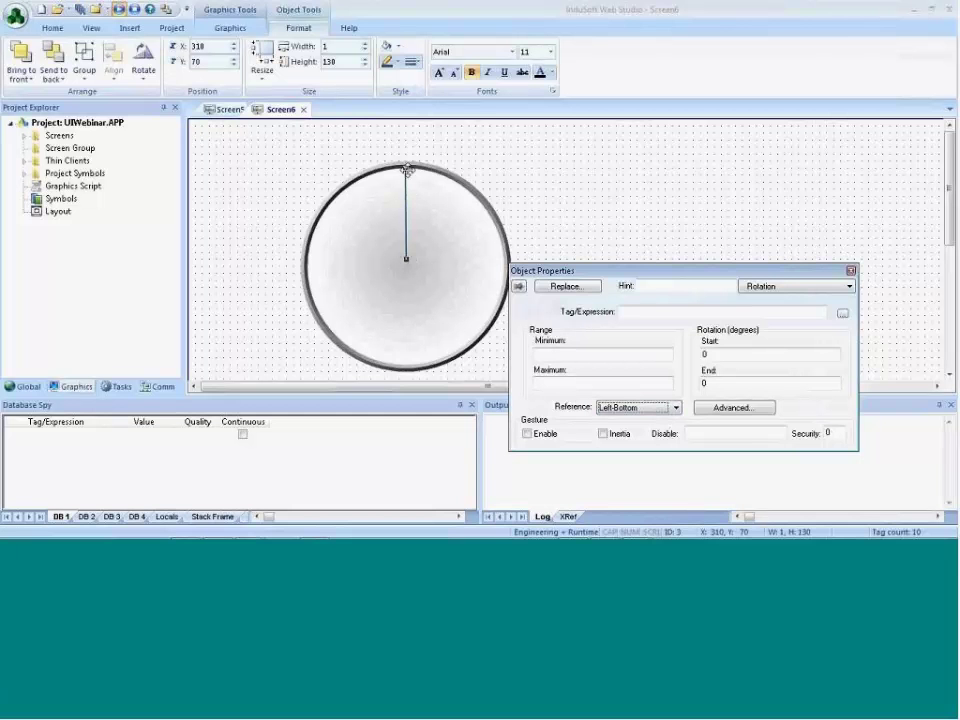
pyautogui.click(555, 228)
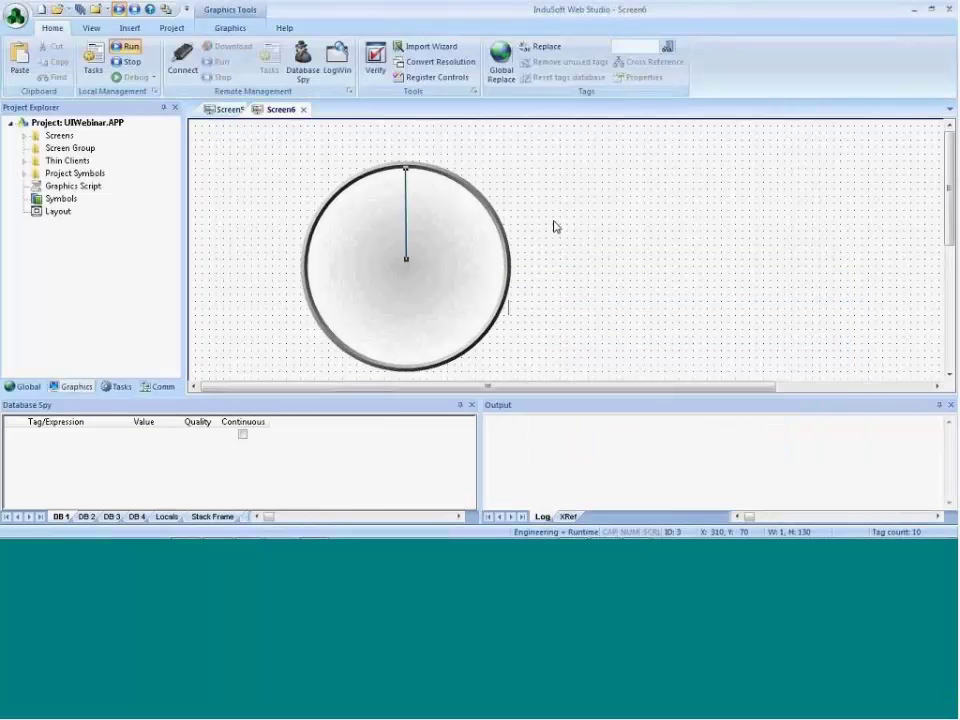
# Delete the needle line from the dial
pyautogui.click(471, 161)
pyautogui.press('Delete')
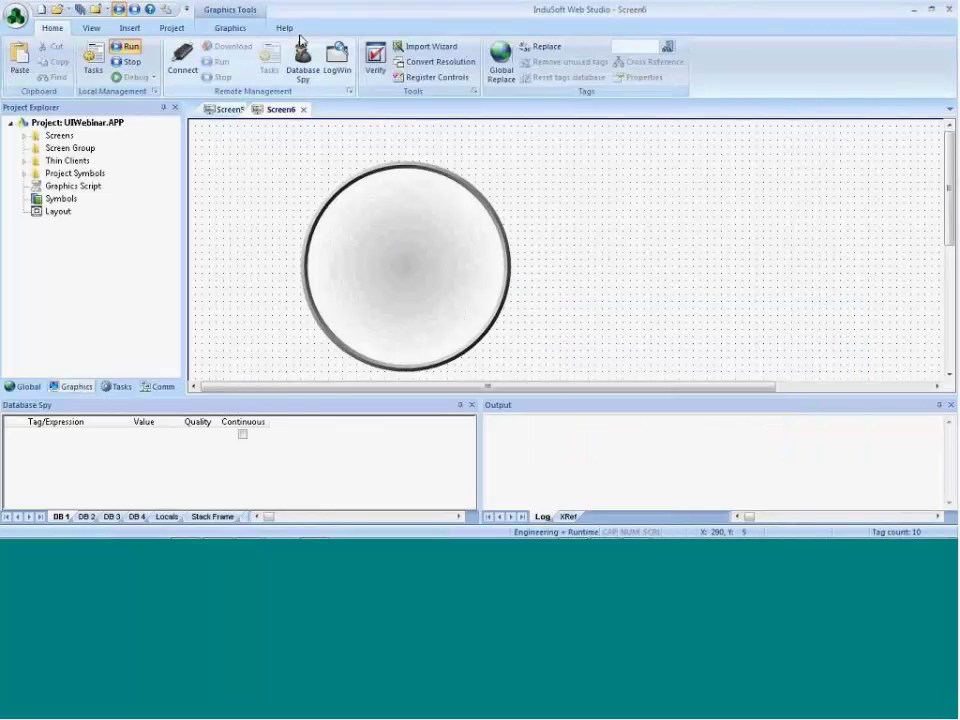
# Draw a triangular needle as a closed polygon about 46 wide and 151 high, from the dial's inner top edge to its center
pyautogui.click(230, 27)
pyautogui.click(300, 78)
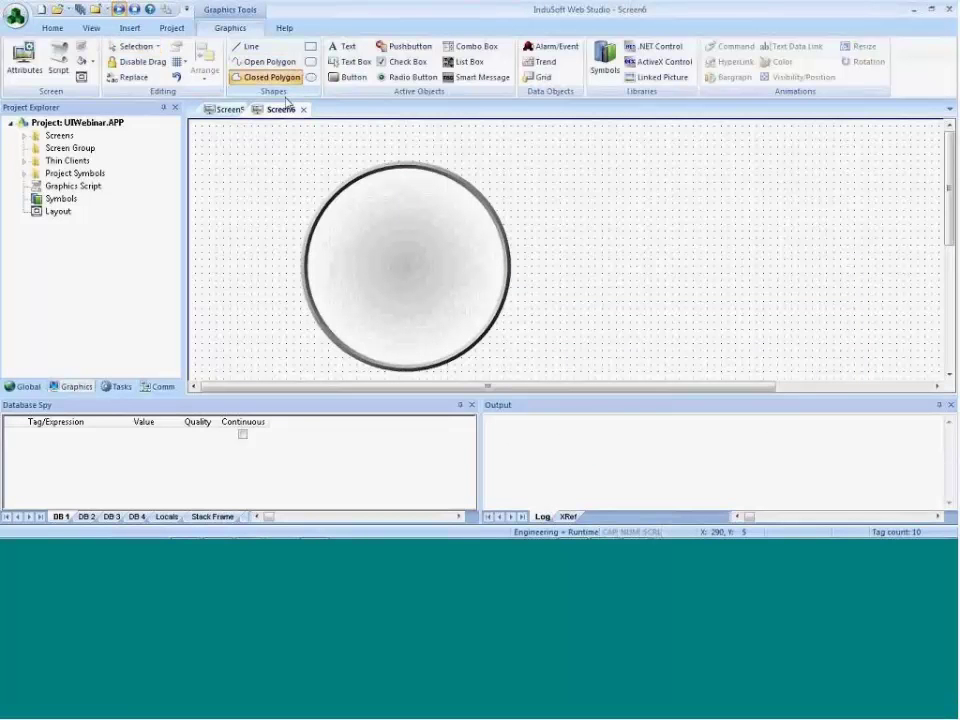
pyautogui.click(405, 167)
pyautogui.doubleClick(401, 175)
pyautogui.click(403, 169)
pyautogui.click(392, 273)
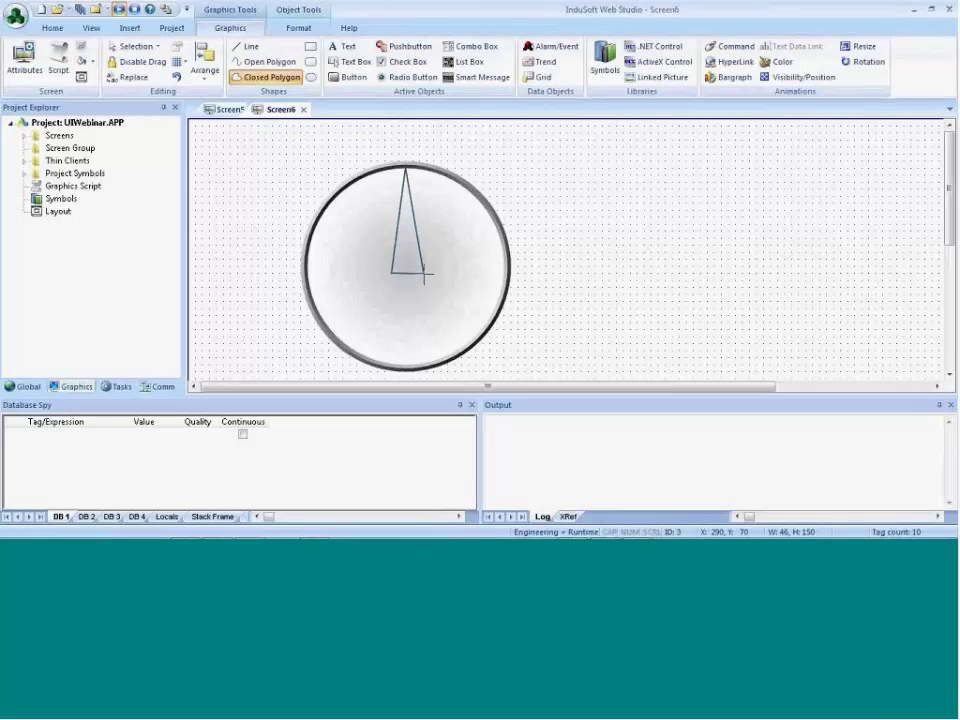
pyautogui.doubleClick(424, 272)
pyautogui.rightClick(425, 274)
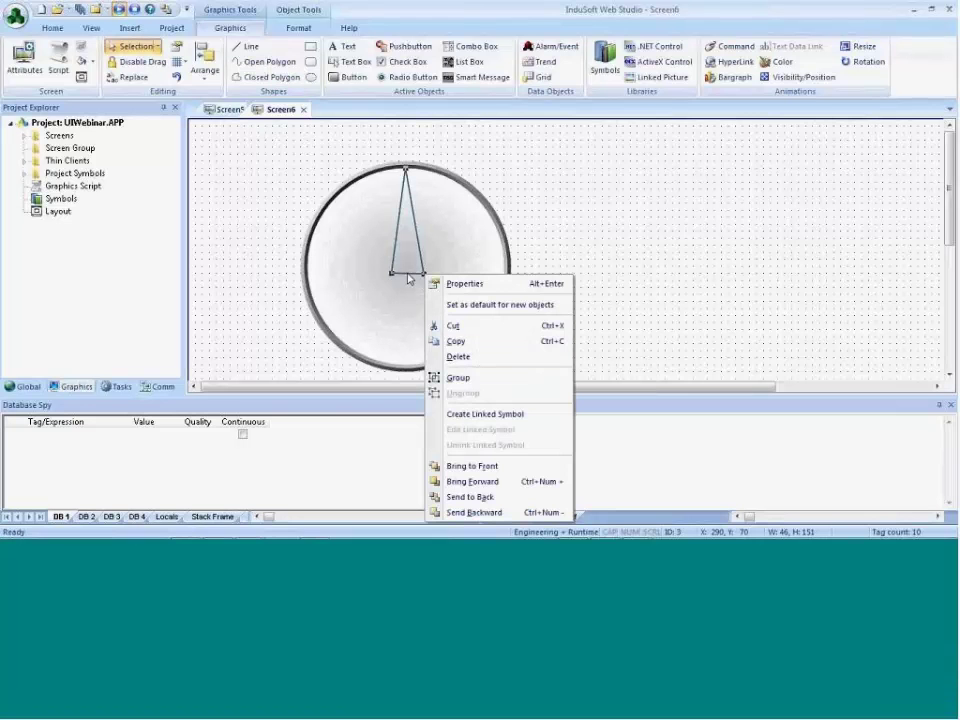
# Add a Rotation animation to the triangular needle, check its Reference and Advanced options, and delete the triangle
pyautogui.click(862, 61)
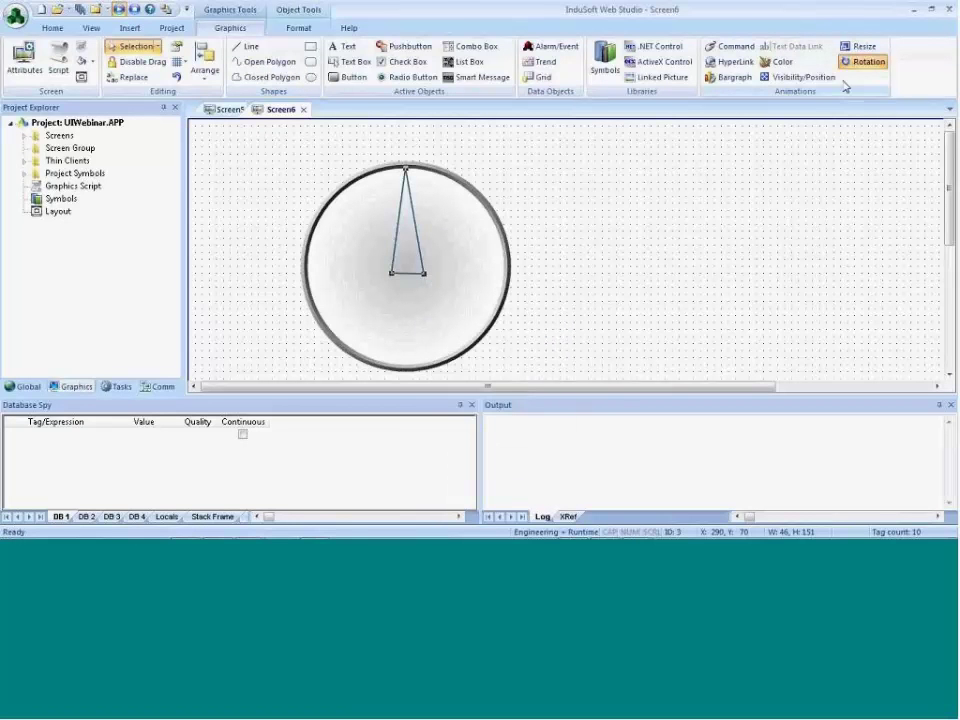
pyautogui.click(409, 266)
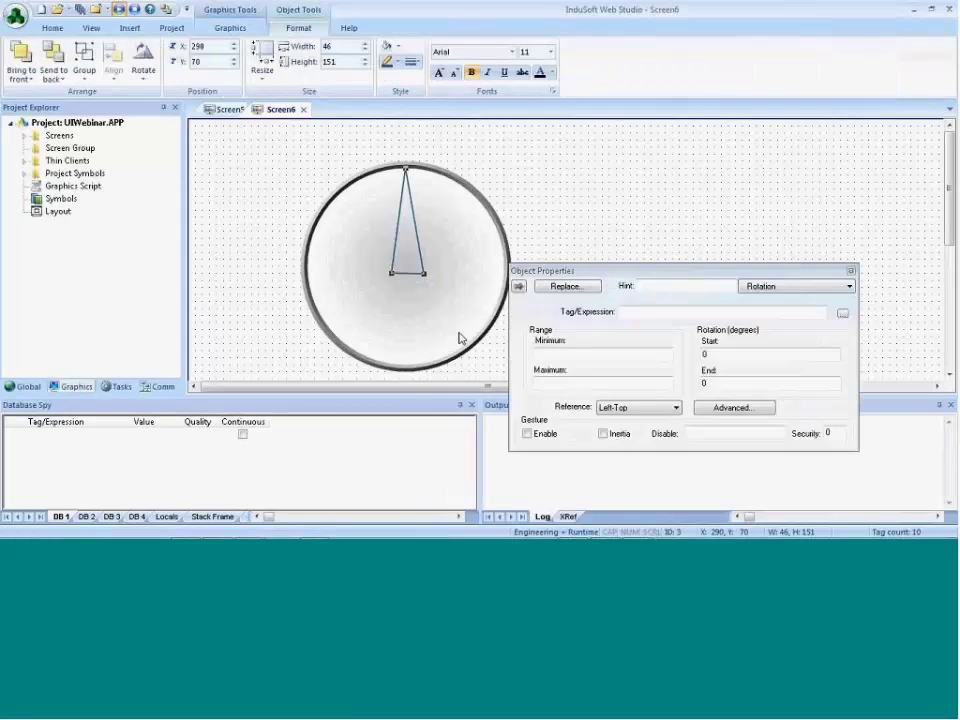
pyautogui.click(625, 407)
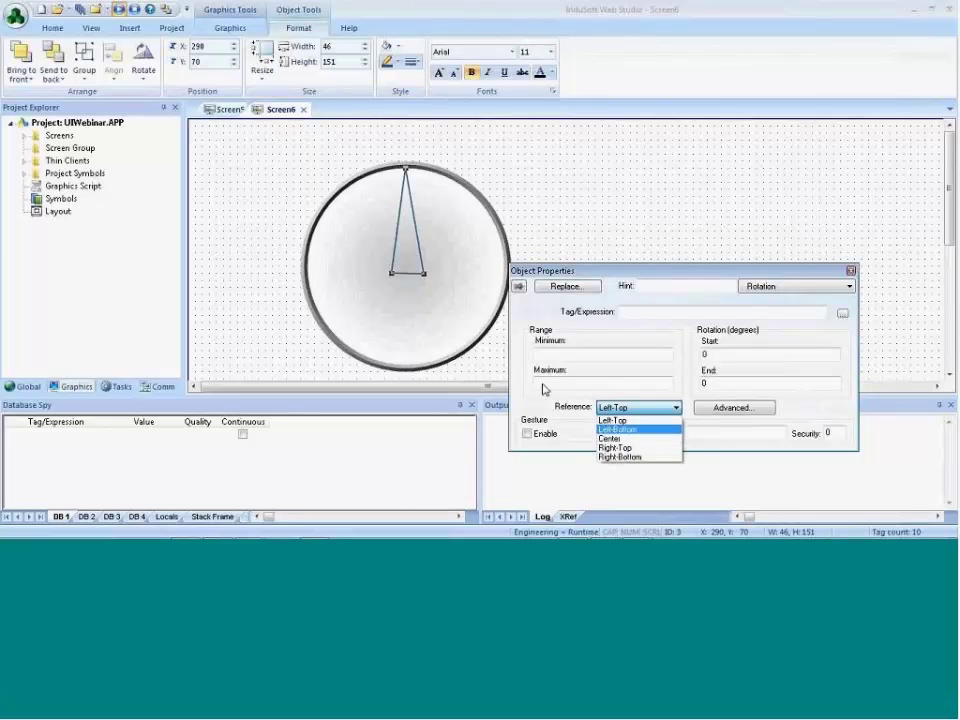
pyautogui.click(727, 410)
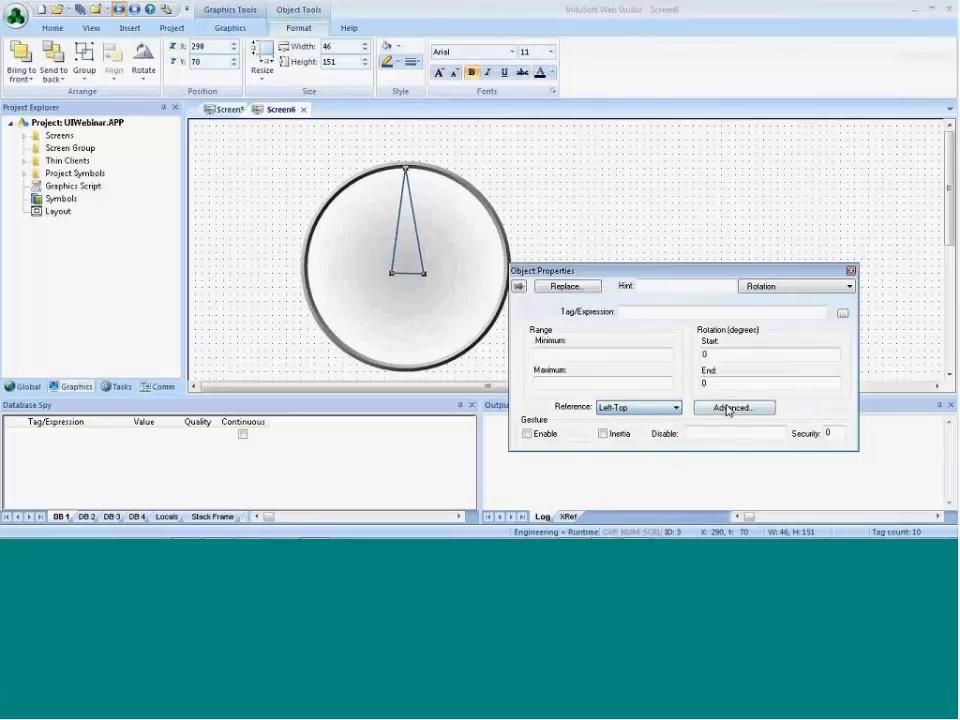
pyautogui.click(727, 408)
pyautogui.click(703, 394)
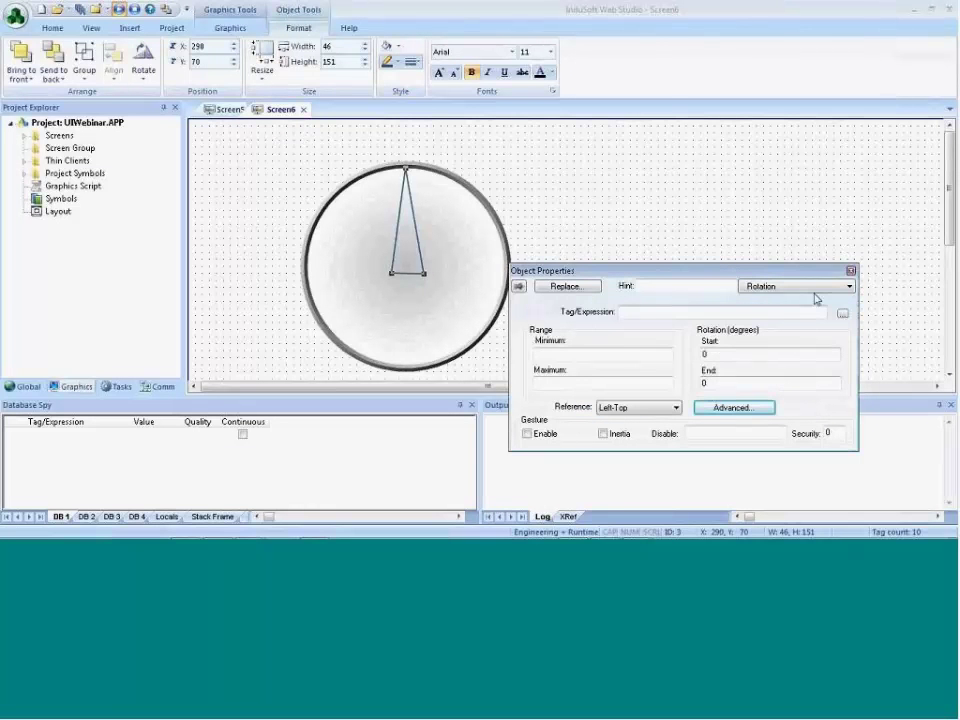
pyautogui.press('Escape')
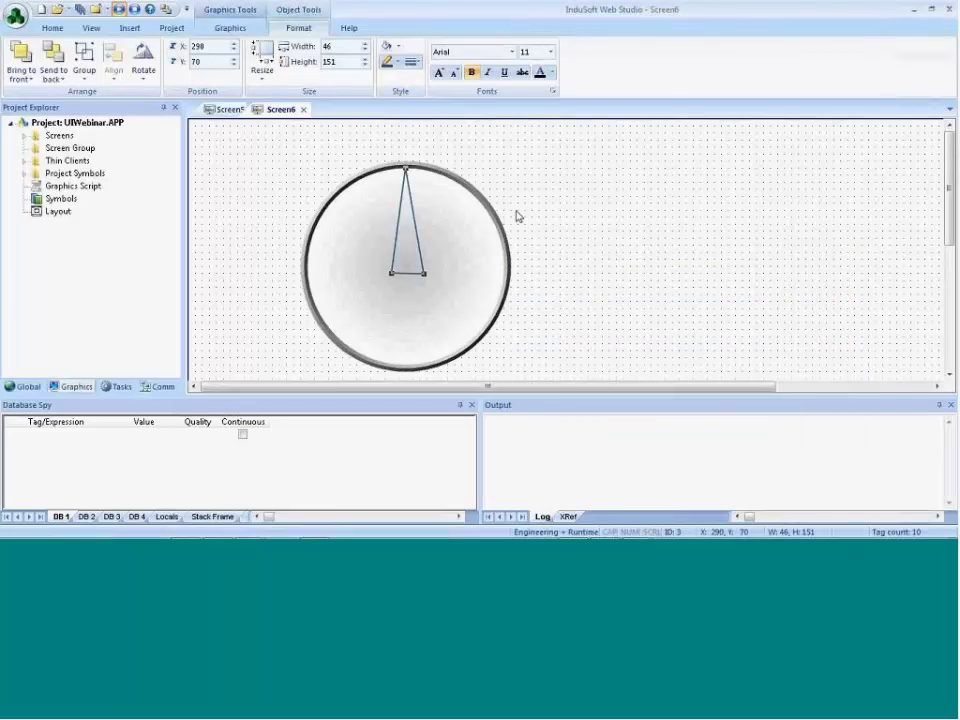
pyautogui.press('Delete')
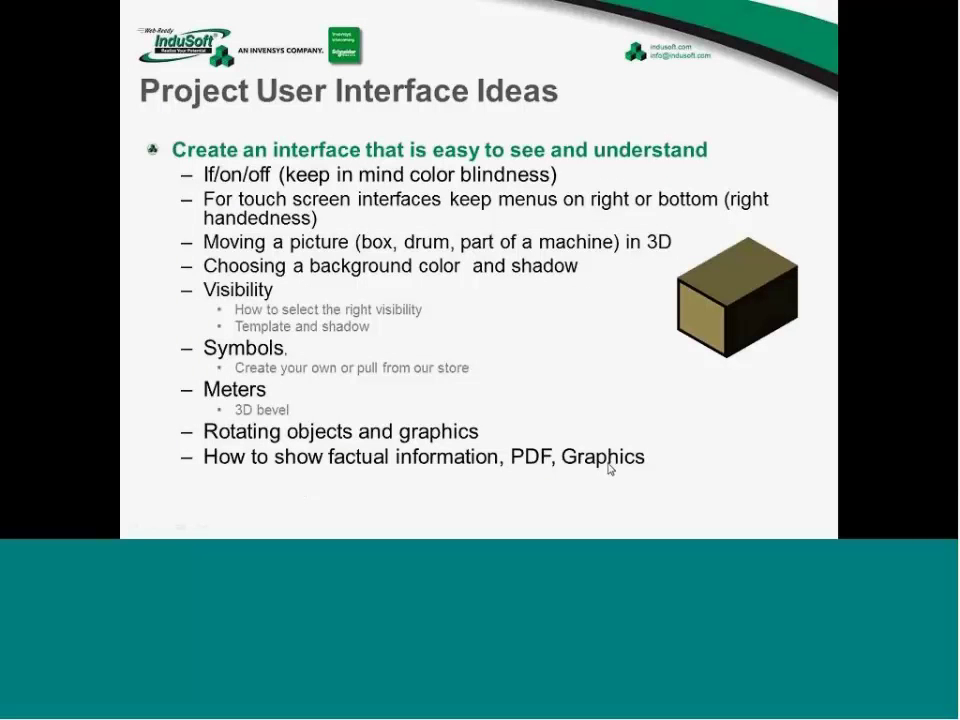
# Return from the Project User Interface Ideas slide to the screen editor
pyautogui.hotkey('alt', 'Tab')
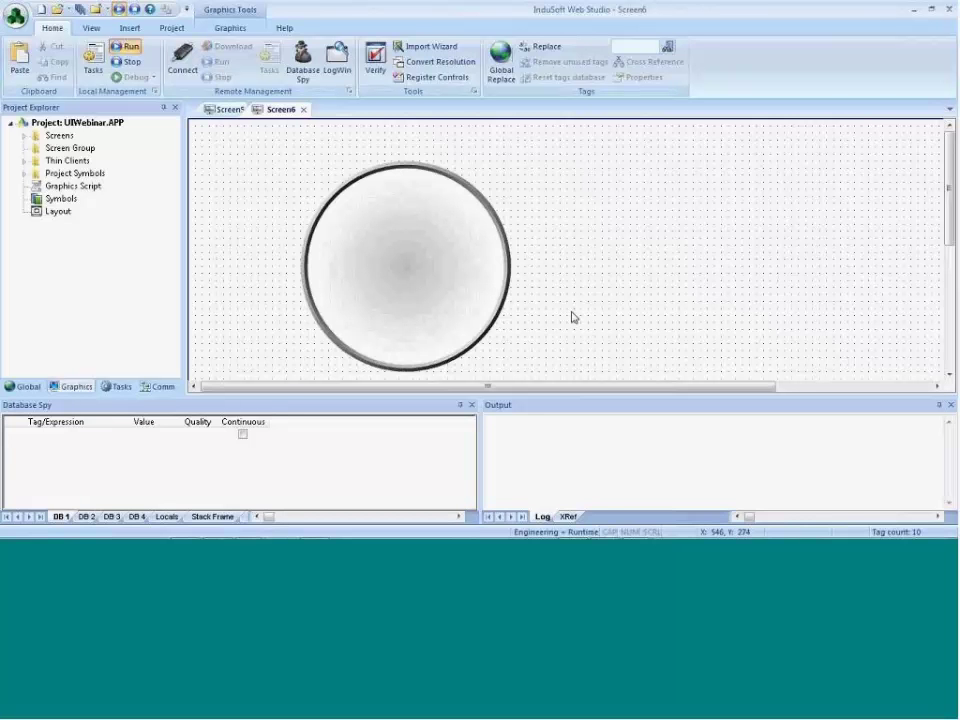
pyautogui.press('super')
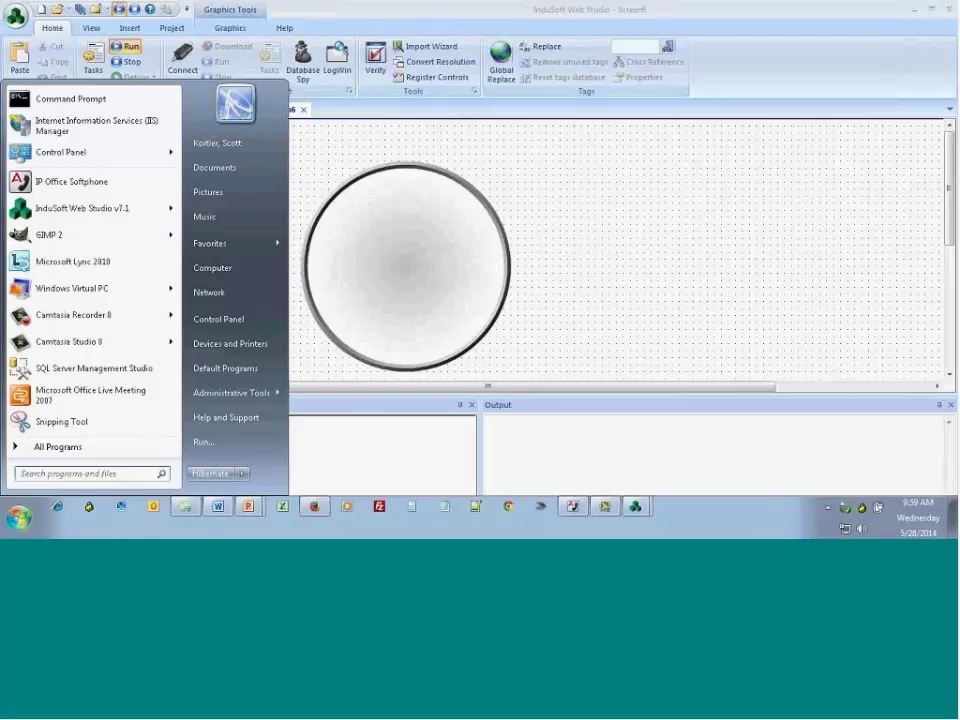
pyautogui.press('Escape')
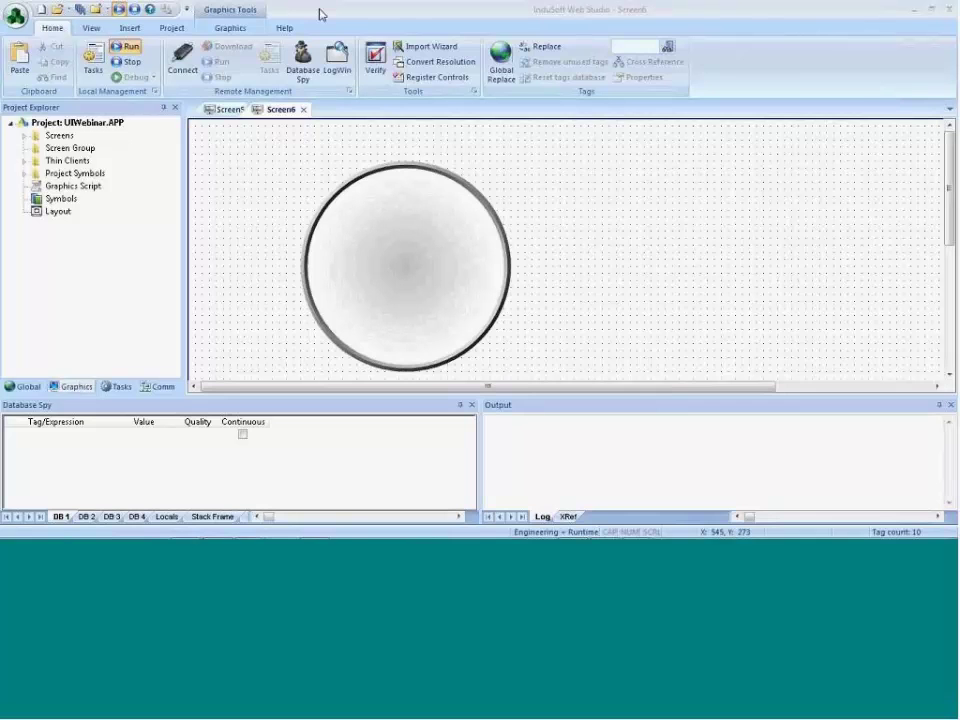
# Copy Test.jpg and Test.png from the Stuff for training folder in Windows Explorer and open Documents > InduSoft Web Studio v7.1 Projects > UIWebinar
pyautogui.hotkey('alt', 'Tab')
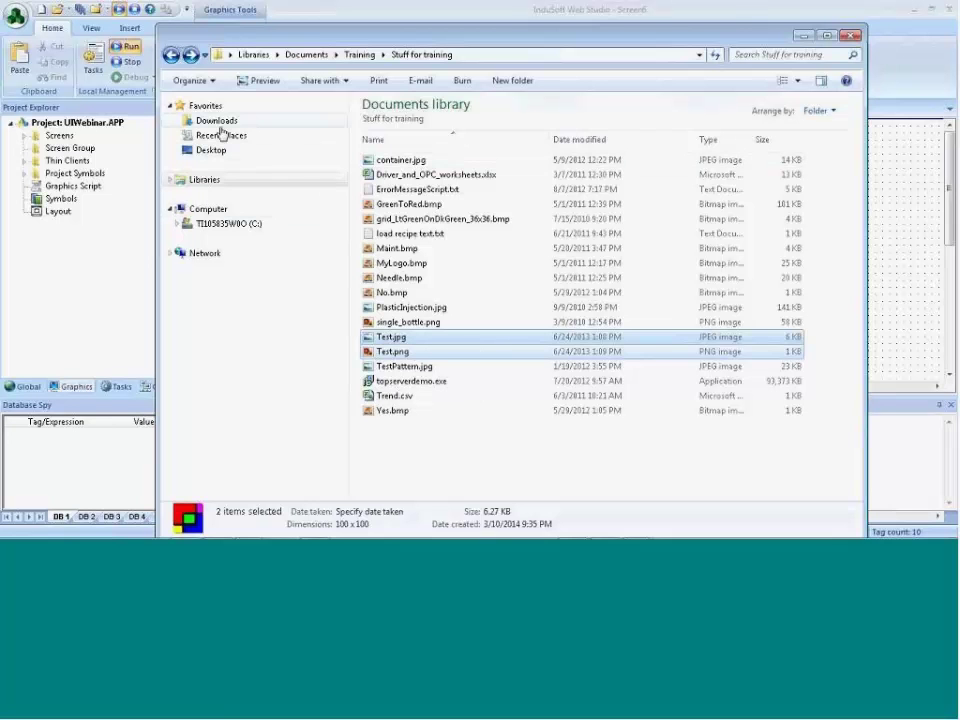
pyautogui.click(220, 182)
pyautogui.doubleClick(410, 152)
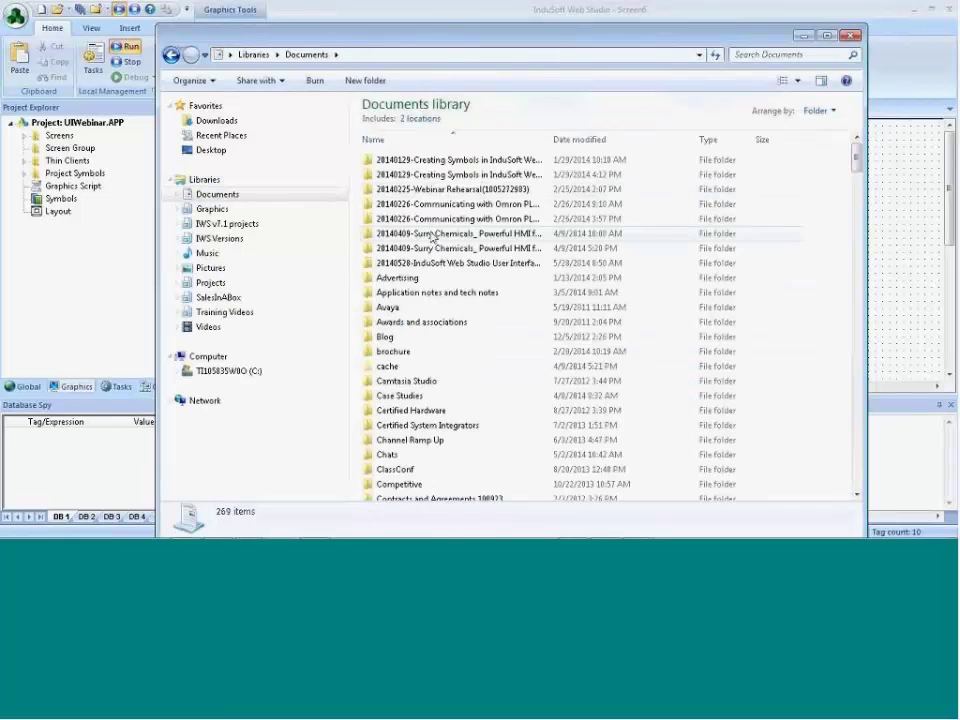
pyautogui.click(440, 262)
pyautogui.press('i')
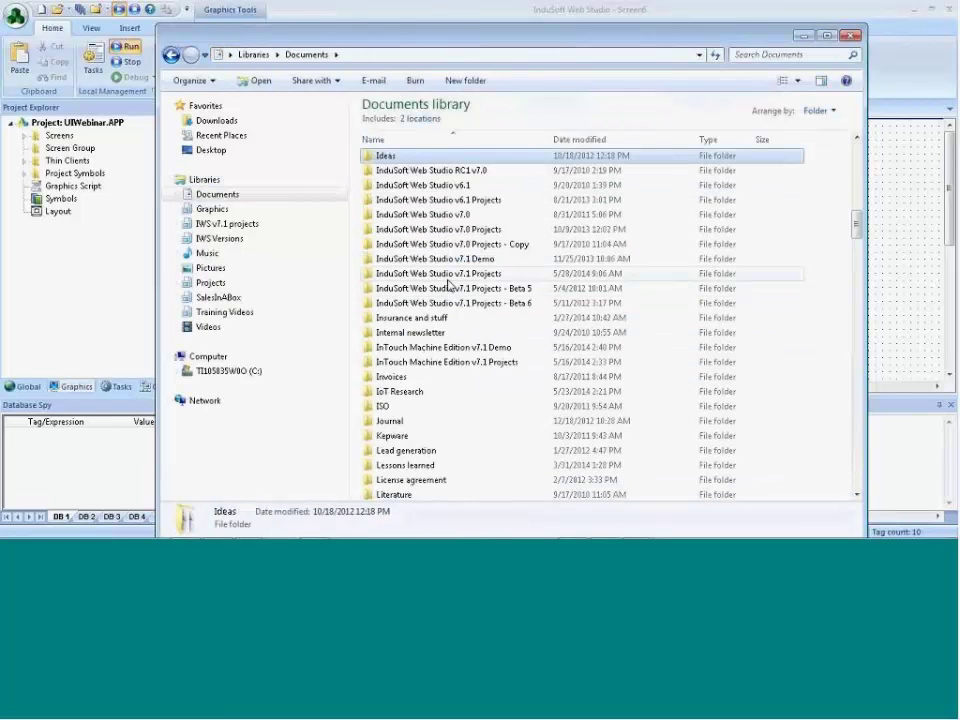
pyautogui.doubleClick(438, 275)
pyautogui.click(448, 300)
pyautogui.press('u')
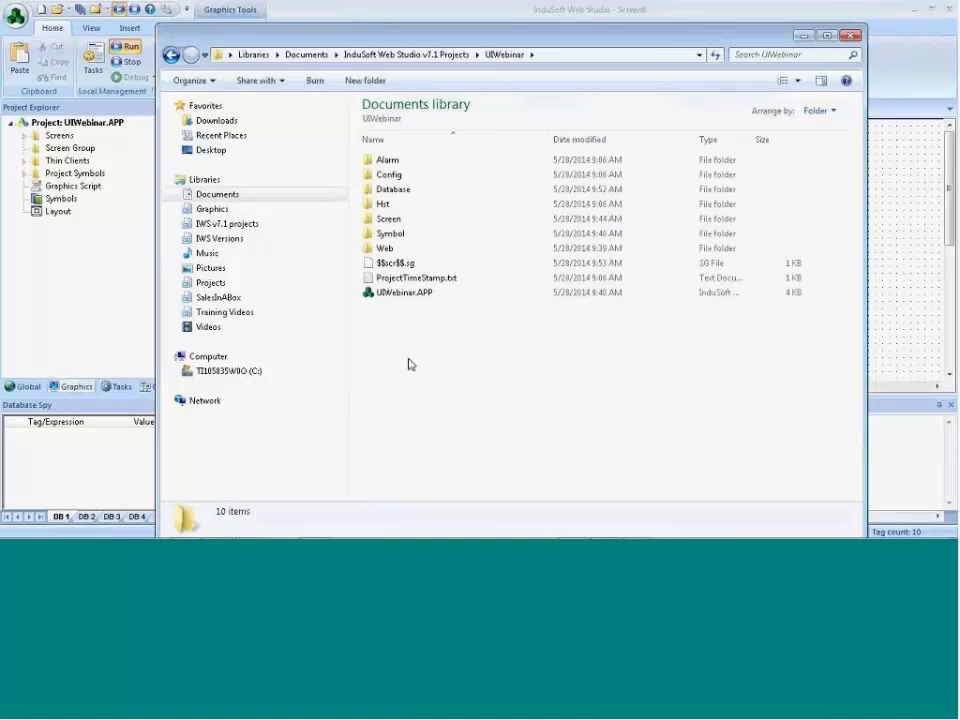
# Paste Test.jpg and Test.png into the UIWebinar project folder and return to the graphics tools of Screen6
pyautogui.hotkey('ctrl', 'v')
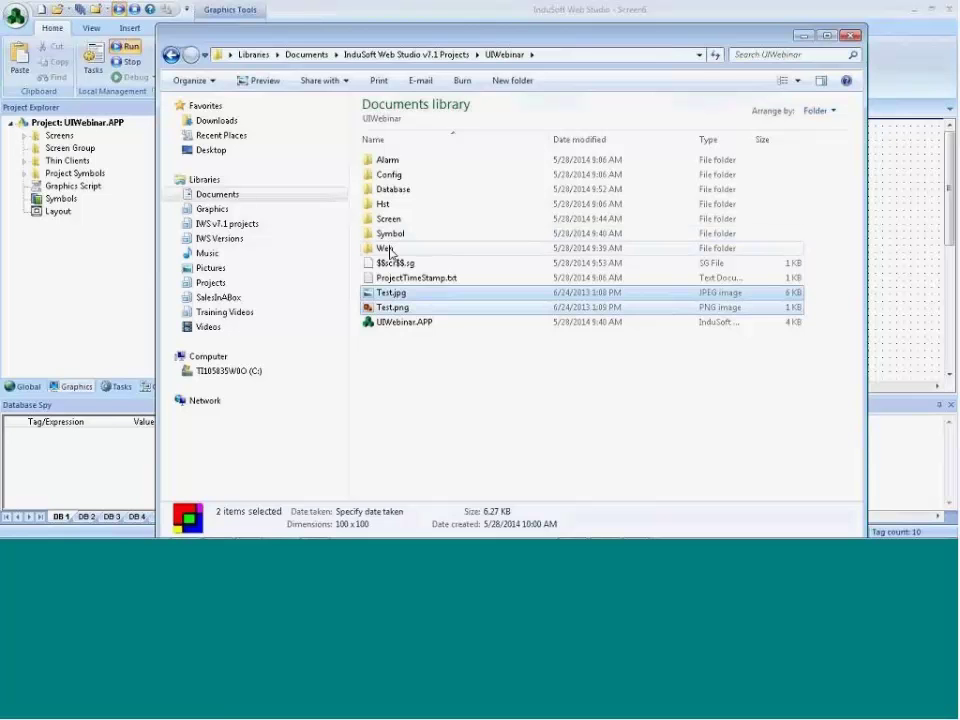
pyautogui.click(418, 369)
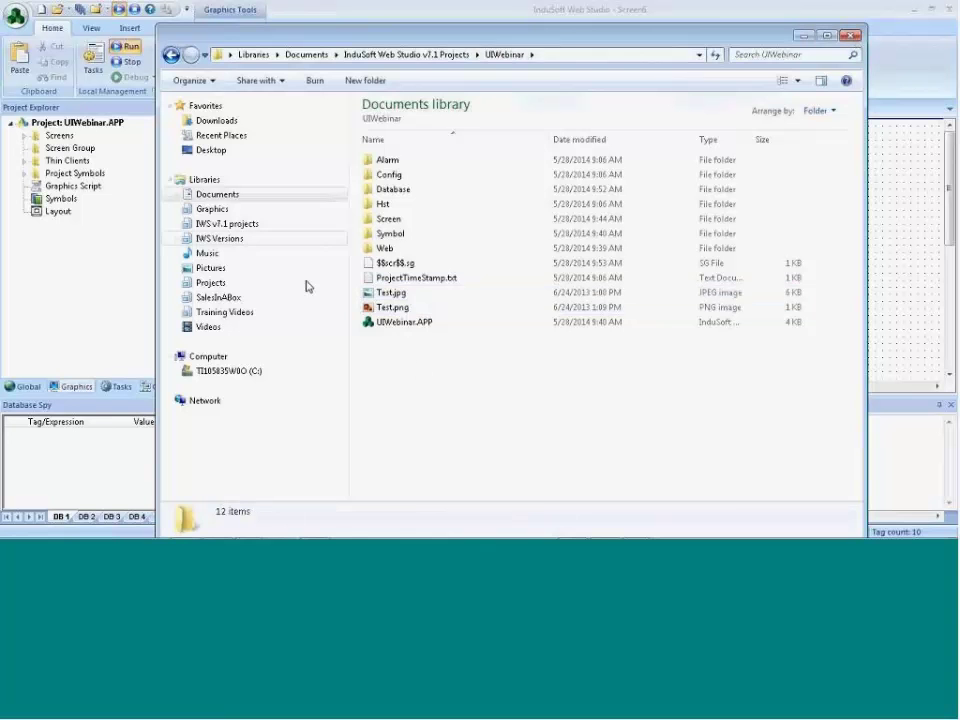
pyautogui.click(846, 38)
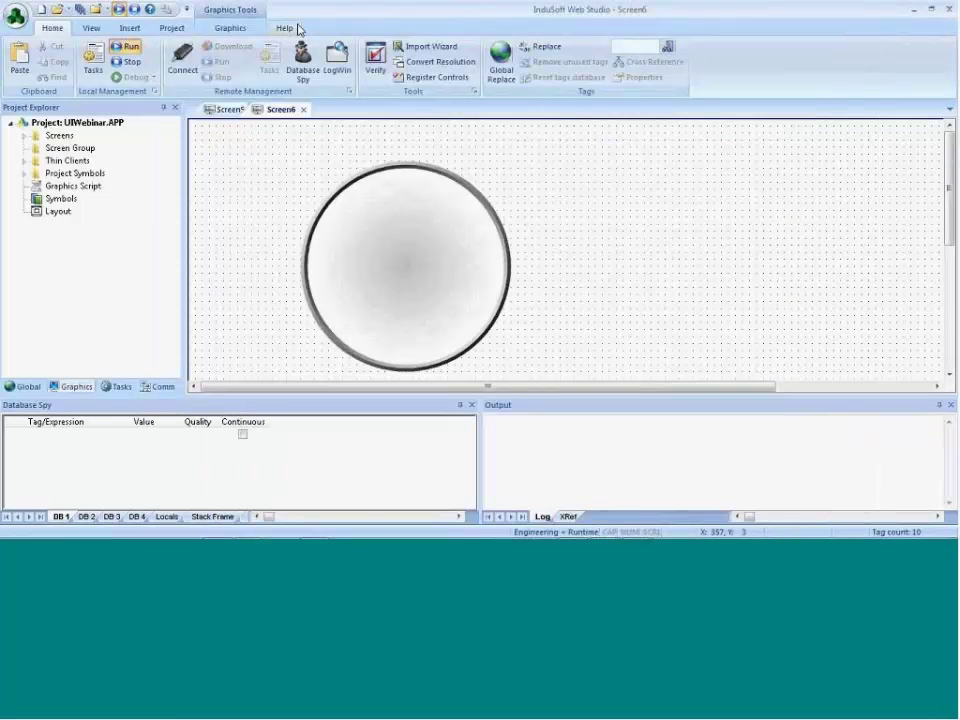
pyautogui.click(229, 28)
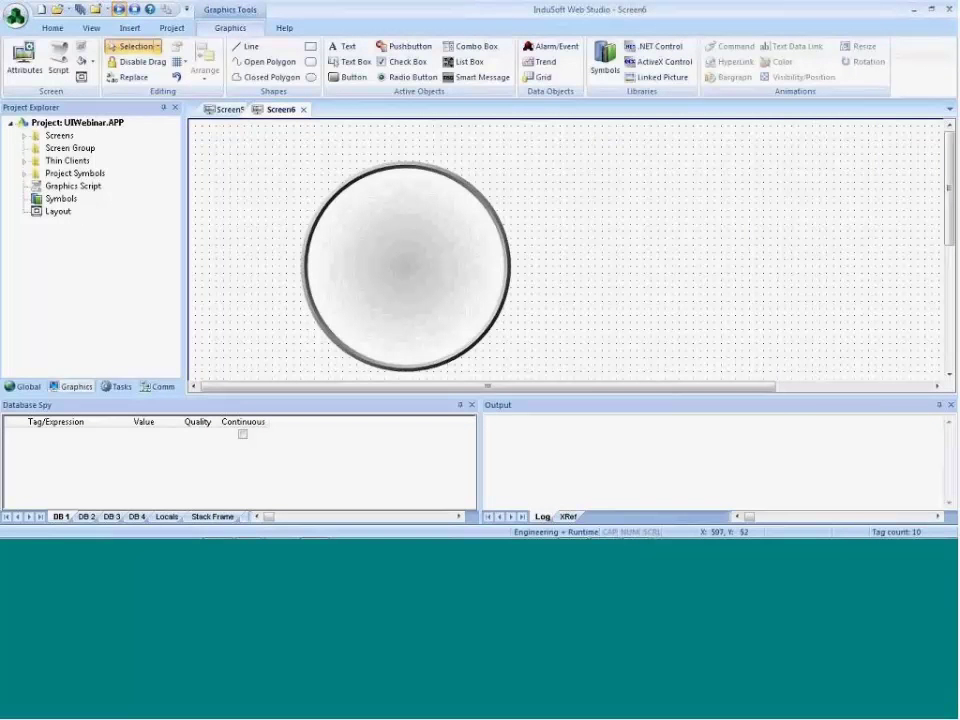